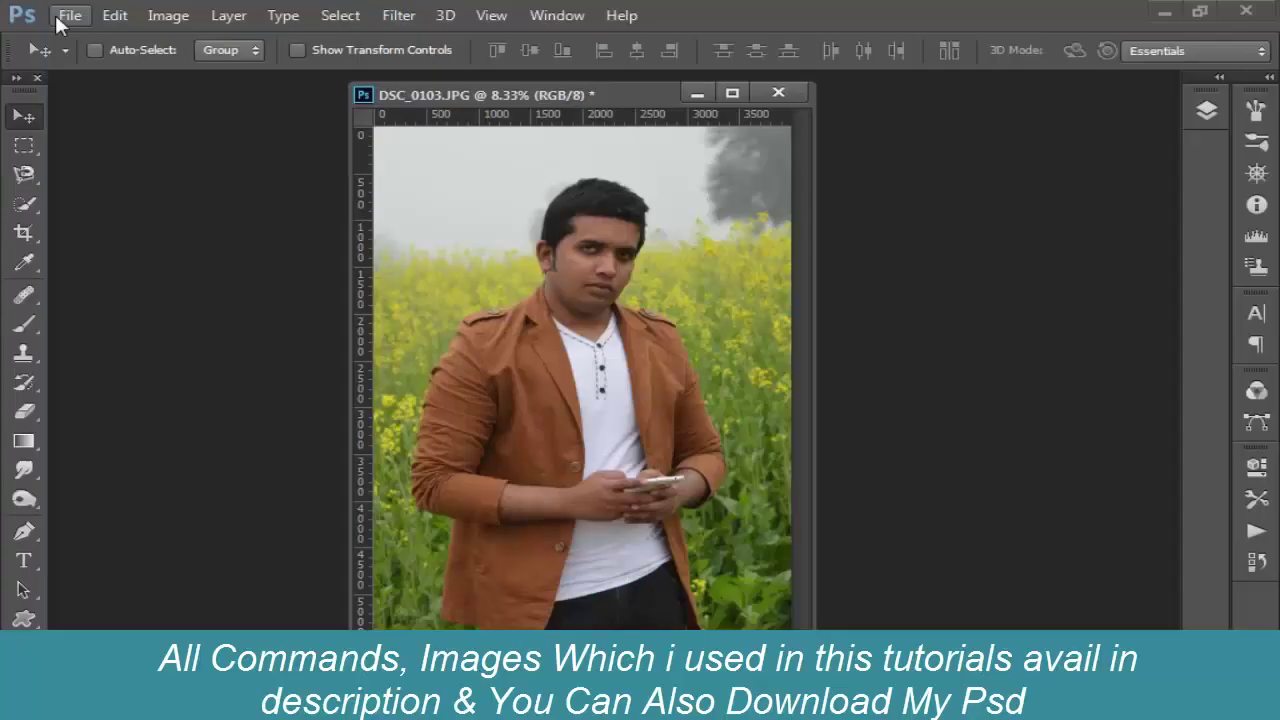
- Open the File menu to begin creating a new blank document
{"action": "left_click", "coordinate": [66, 15]}
- Create a new blank document 640 pixels wide and 720 pixels high
{"action": "left_click", "coordinate": [80, 38]}
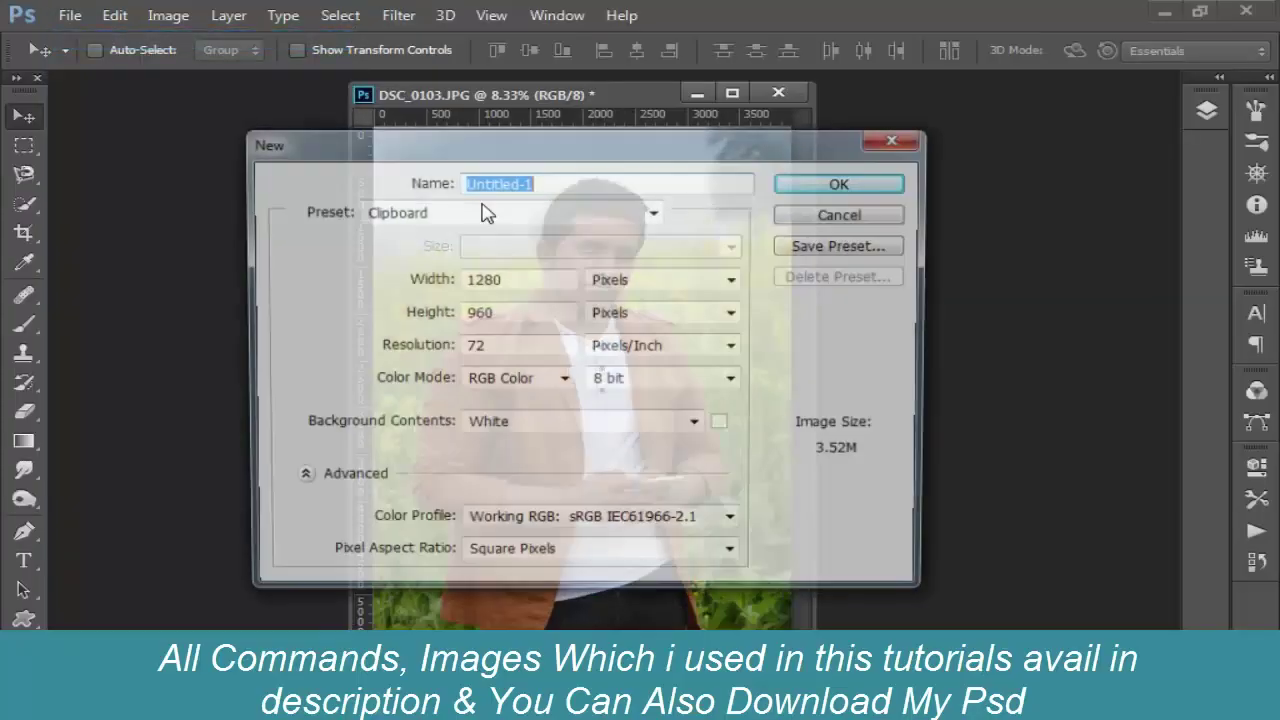
{"action": "left_click", "coordinate": [536, 279]}
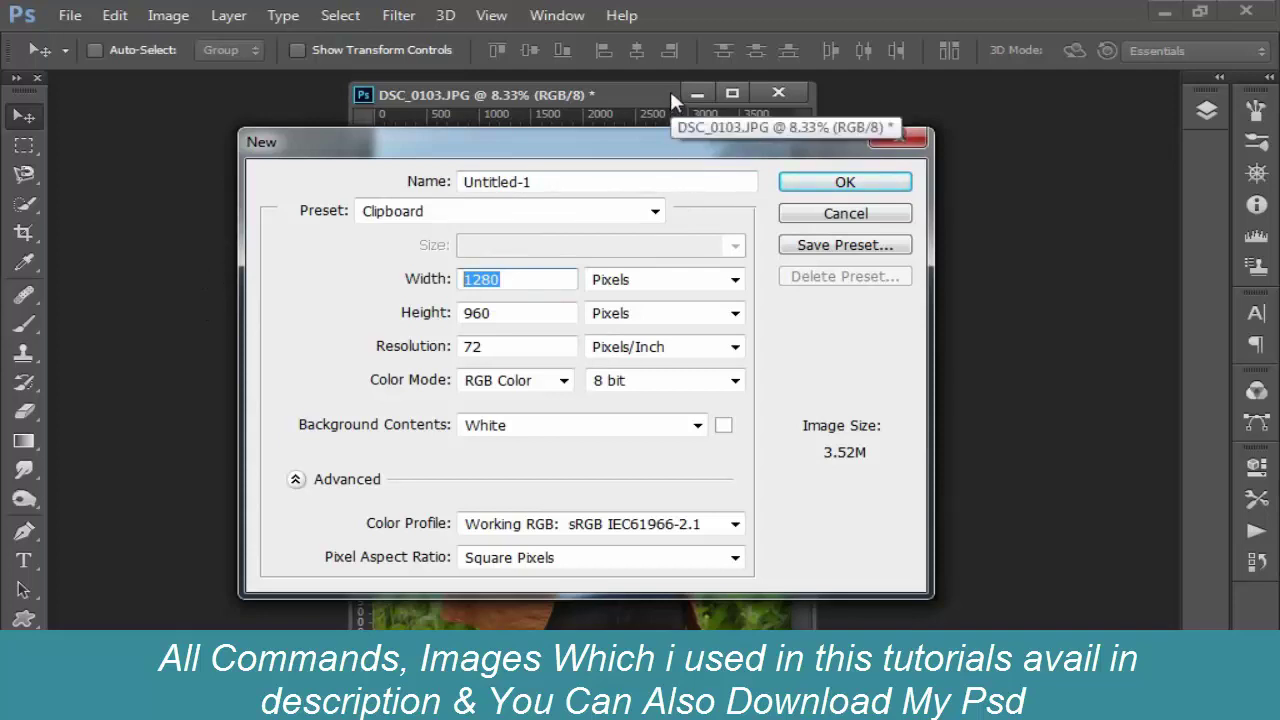
{"action": "type", "text": "640"}
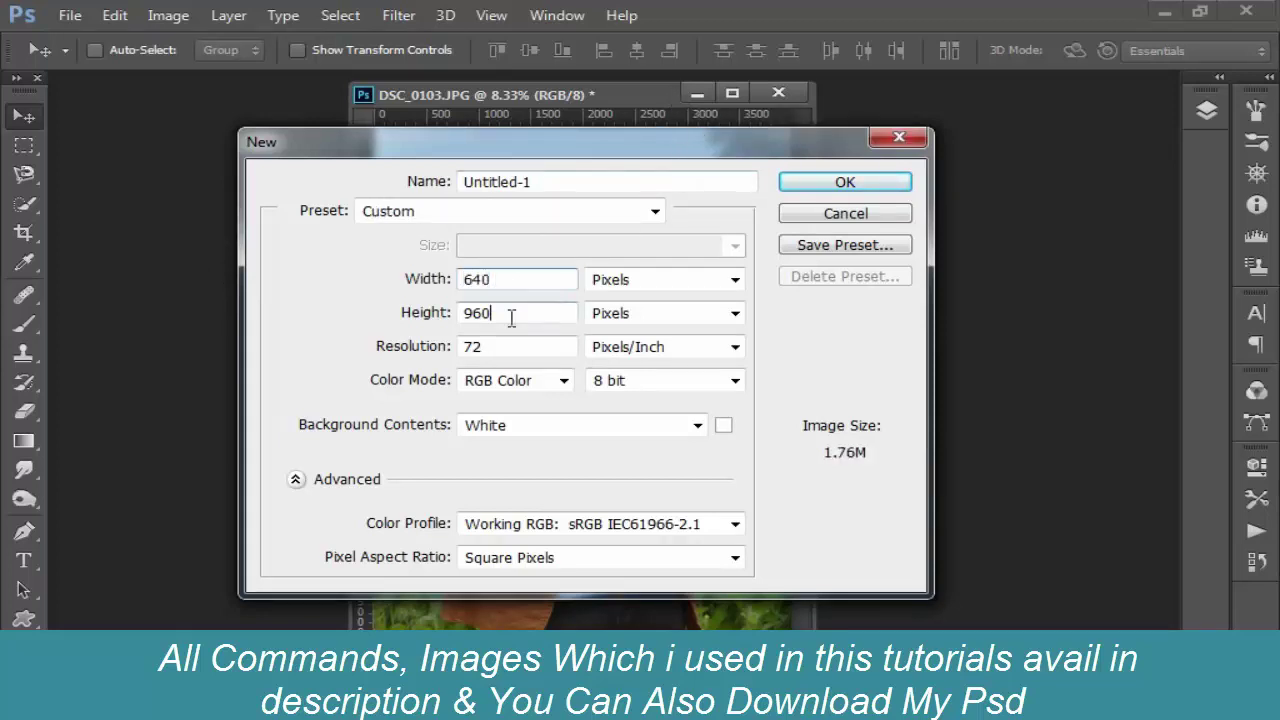
{"action": "left_click_drag", "start_coordinate": [509, 317], "coordinate": [288, 322]}
{"action": "type", "text": "720"}
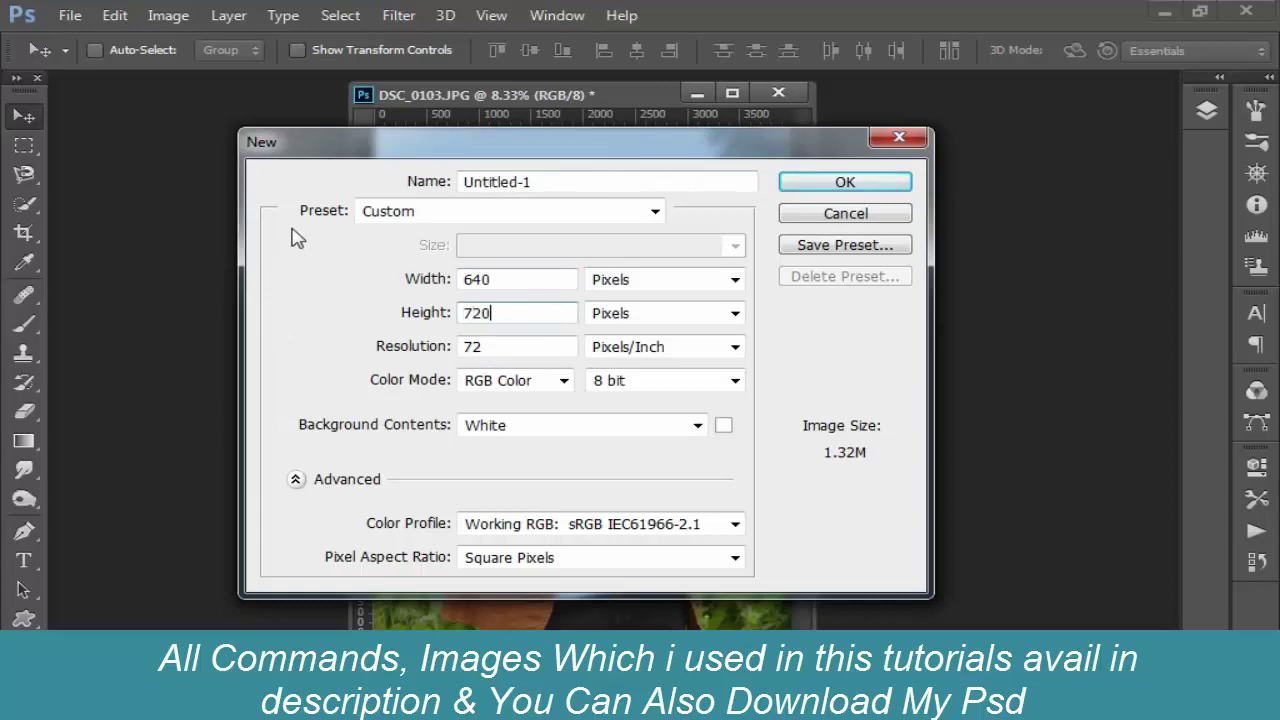
{"action": "key", "text": "Return"}
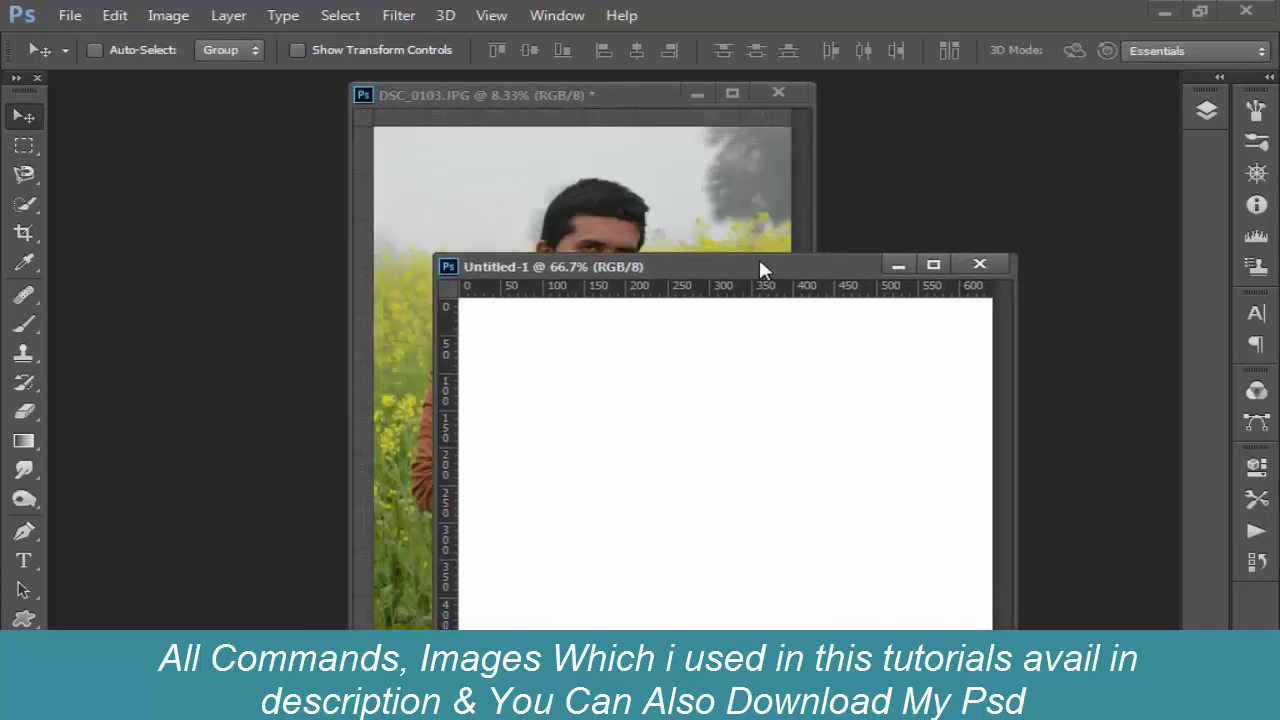
- Arrange the photo and Untitled-1 windows side by side, docking Untitled-1 as a tab
{"action": "left_click_drag", "start_coordinate": [610, 100], "coordinate": [456, 86]}
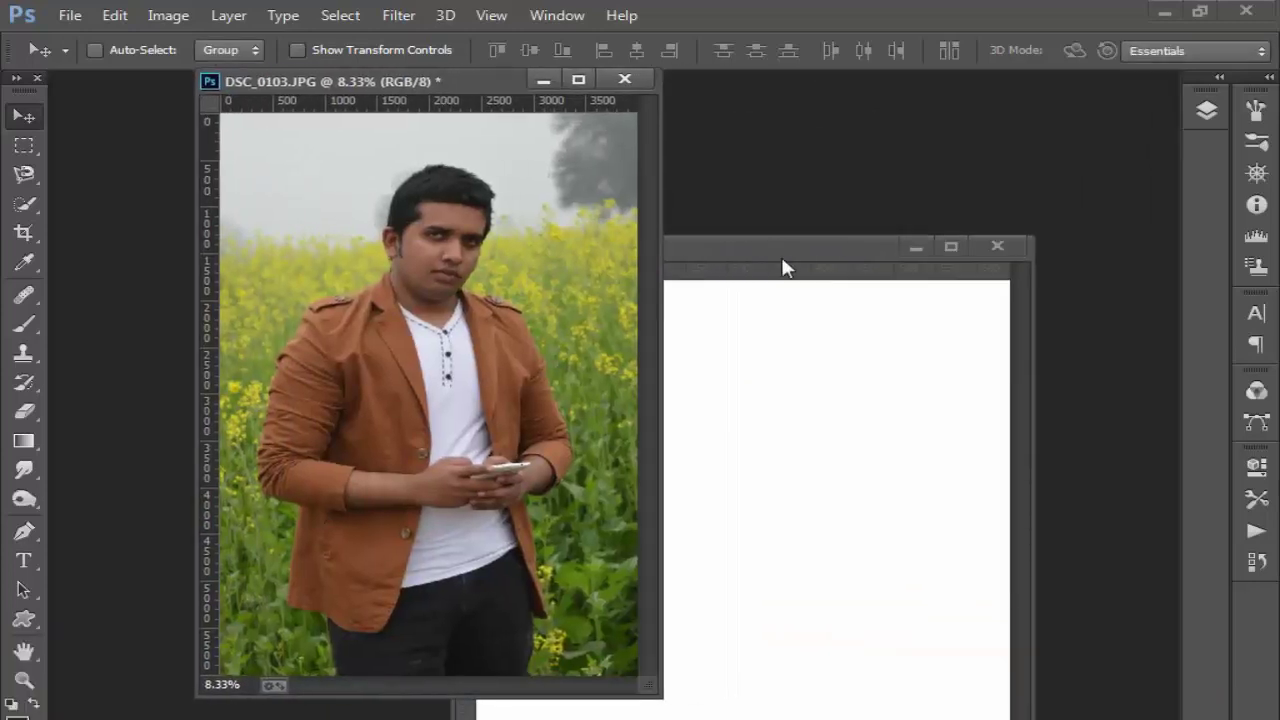
{"action": "left_click_drag", "start_coordinate": [780, 252], "coordinate": [864, 160]}
{"action": "left_click_drag", "start_coordinate": [957, 175], "coordinate": [958, 72]}
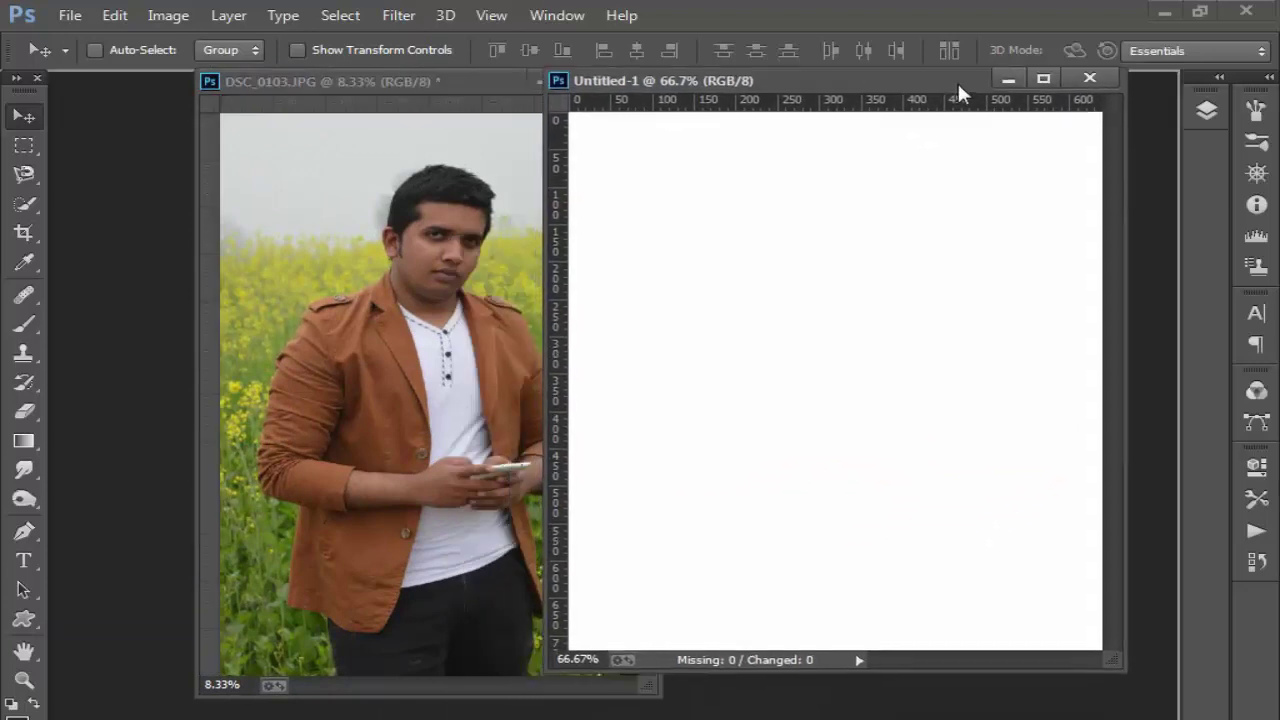
- Quick-select the man's head, shirt, right shoulder and left arm with an enlarged brush
{"action": "left_click", "coordinate": [24, 204]}
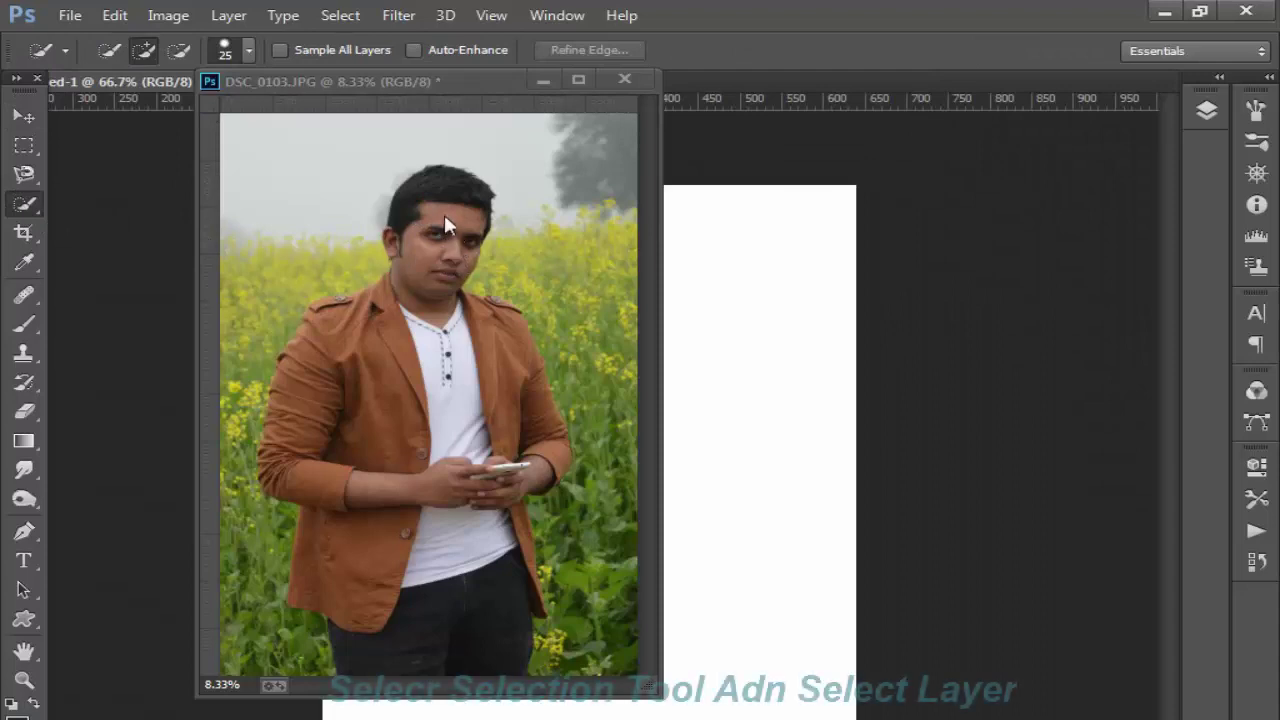
{"action": "left_click", "coordinate": [430, 276]}
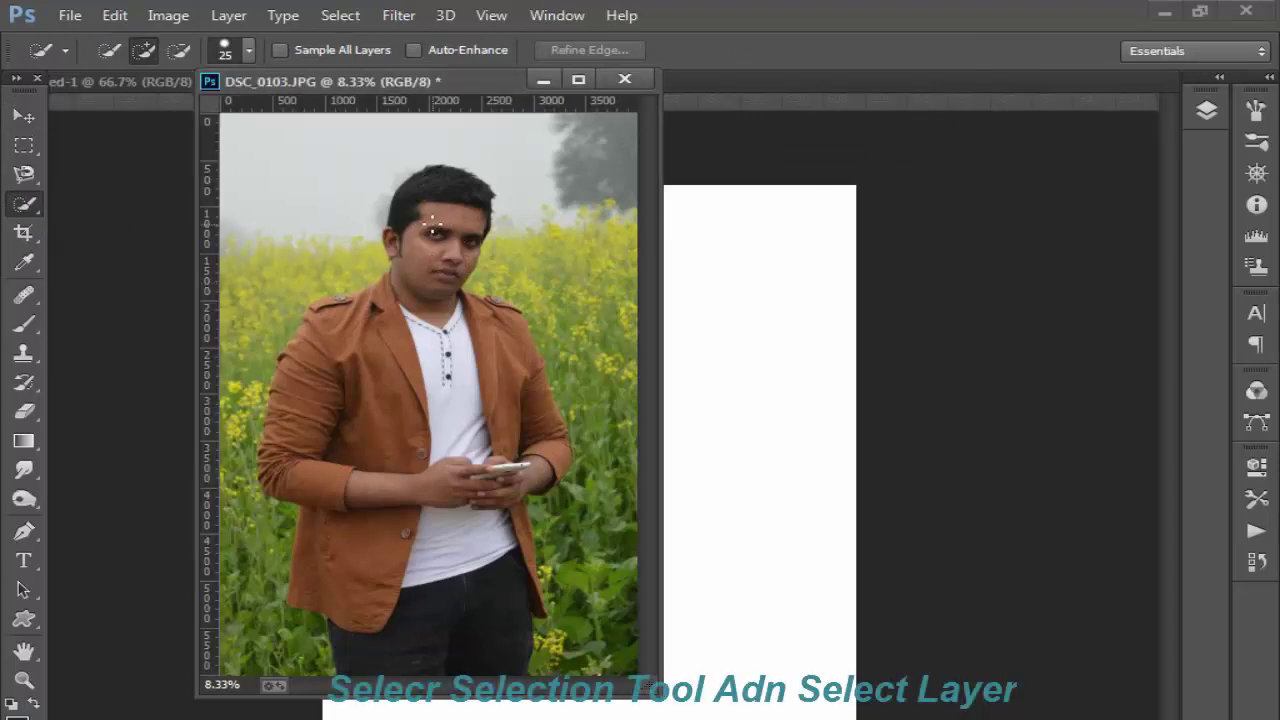
{"action": "key", "text": "bracketright"}
{"action": "key", "text": "bracketright"}
{"action": "key", "text": "bracketright"}
{"action": "mouse_move", "coordinate": [432, 233]}
{"action": "left_mouse_down"}
{"action": "mouse_move", "coordinate": [387, 371]}
{"action": "mouse_move", "coordinate": [394, 491]}
{"action": "mouse_move", "coordinate": [429, 643]}
{"action": "mouse_move", "coordinate": [483, 547]}
{"action": "left_mouse_up"}
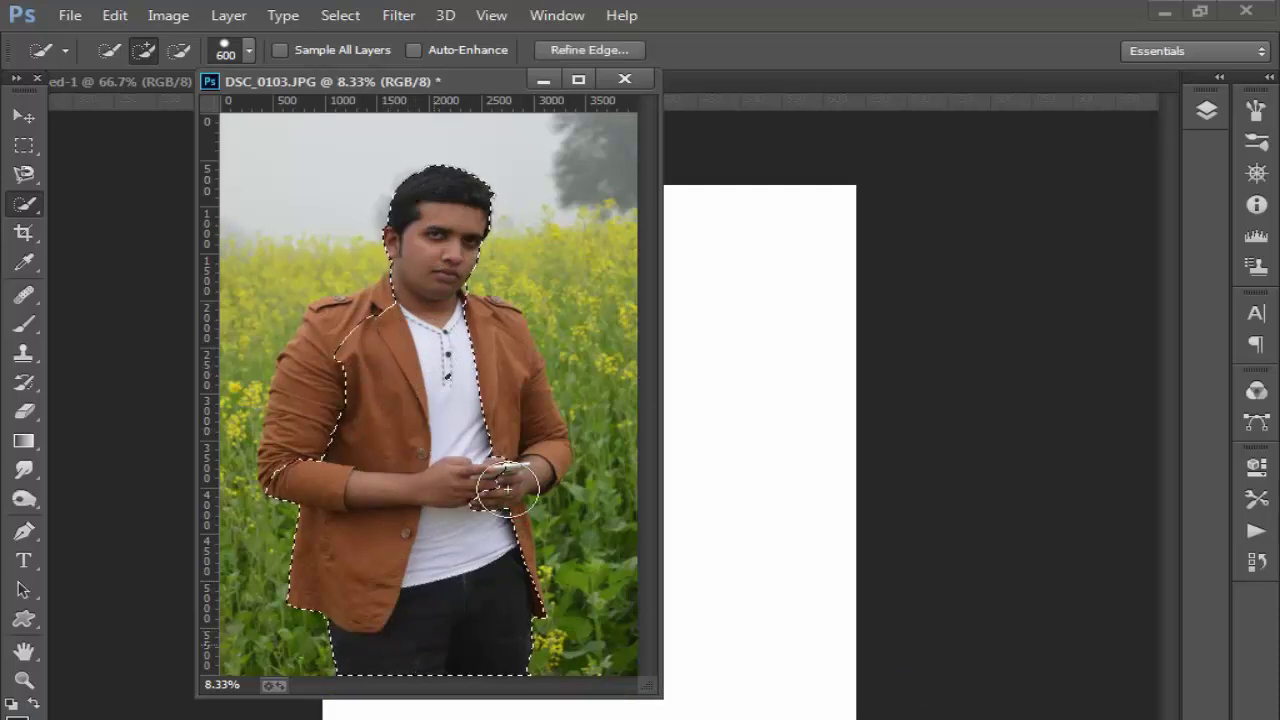
{"action": "mouse_move", "coordinate": [505, 470]}
{"action": "left_mouse_down"}
{"action": "mouse_move", "coordinate": [508, 380]}
{"action": "mouse_move", "coordinate": [510, 478]}
{"action": "mouse_move", "coordinate": [491, 500]}
{"action": "left_mouse_up"}
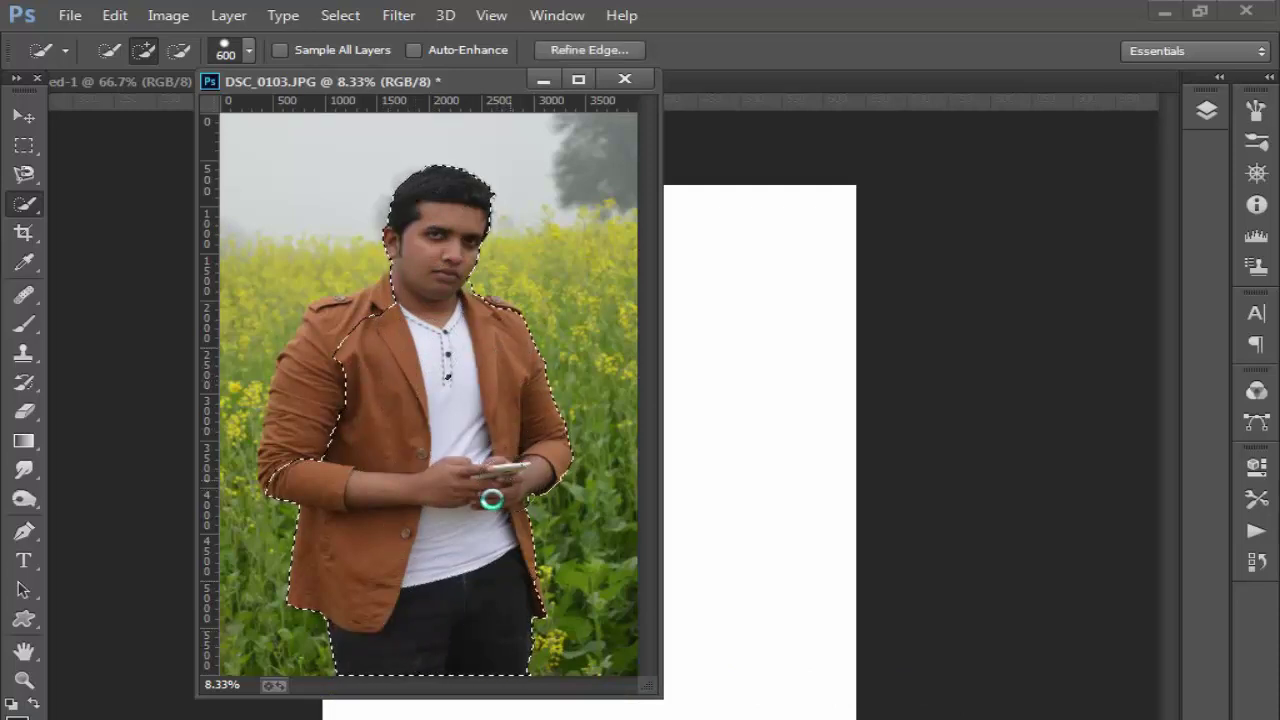
{"action": "mouse_move", "coordinate": [357, 400]}
{"action": "left_mouse_down"}
{"action": "mouse_move", "coordinate": [314, 386]}
{"action": "mouse_move", "coordinate": [320, 457]}
{"action": "left_mouse_up"}
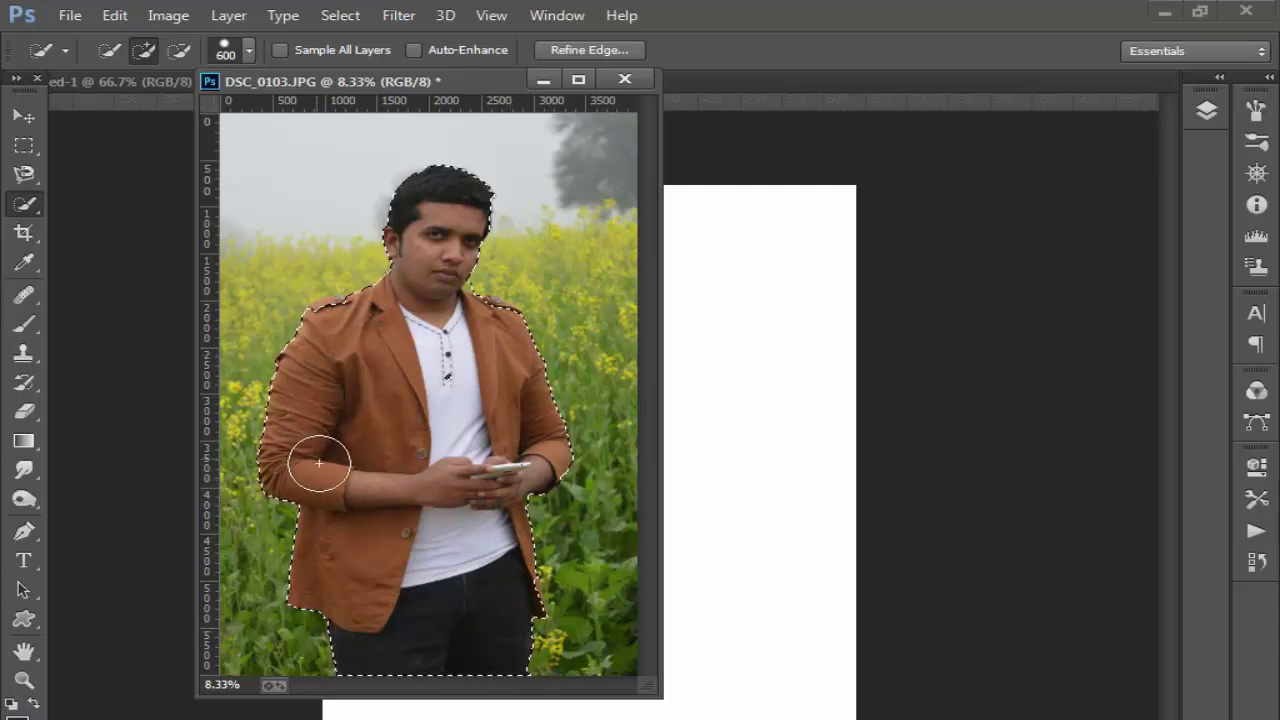
- Refine the man's selection edges with a smaller brush while zoomed in
{"action": "key", "text": "bracketleft"}
{"action": "key", "text": "bracketleft"}
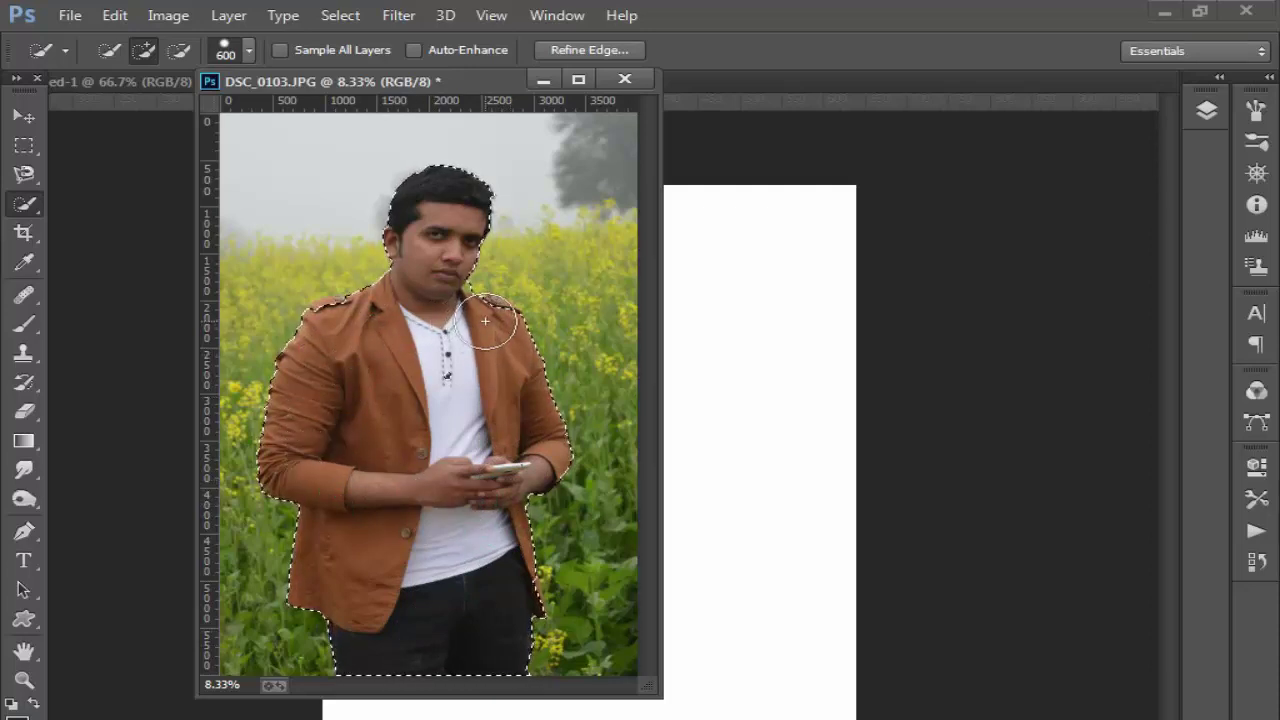
{"action": "key", "text": "bracketleft"}
{"action": "key", "text": "bracketleft"}
{"action": "key", "text": "bracketleft"}
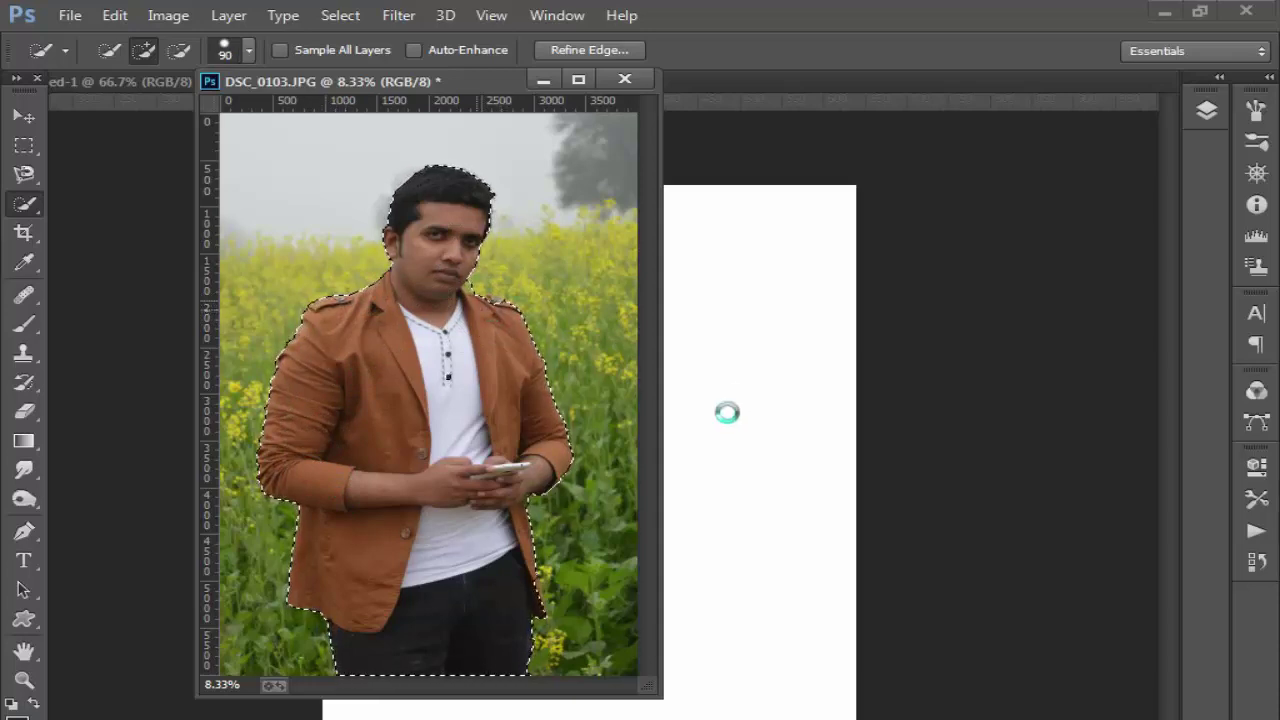
{"action": "key", "text": "ctrl+plus"}
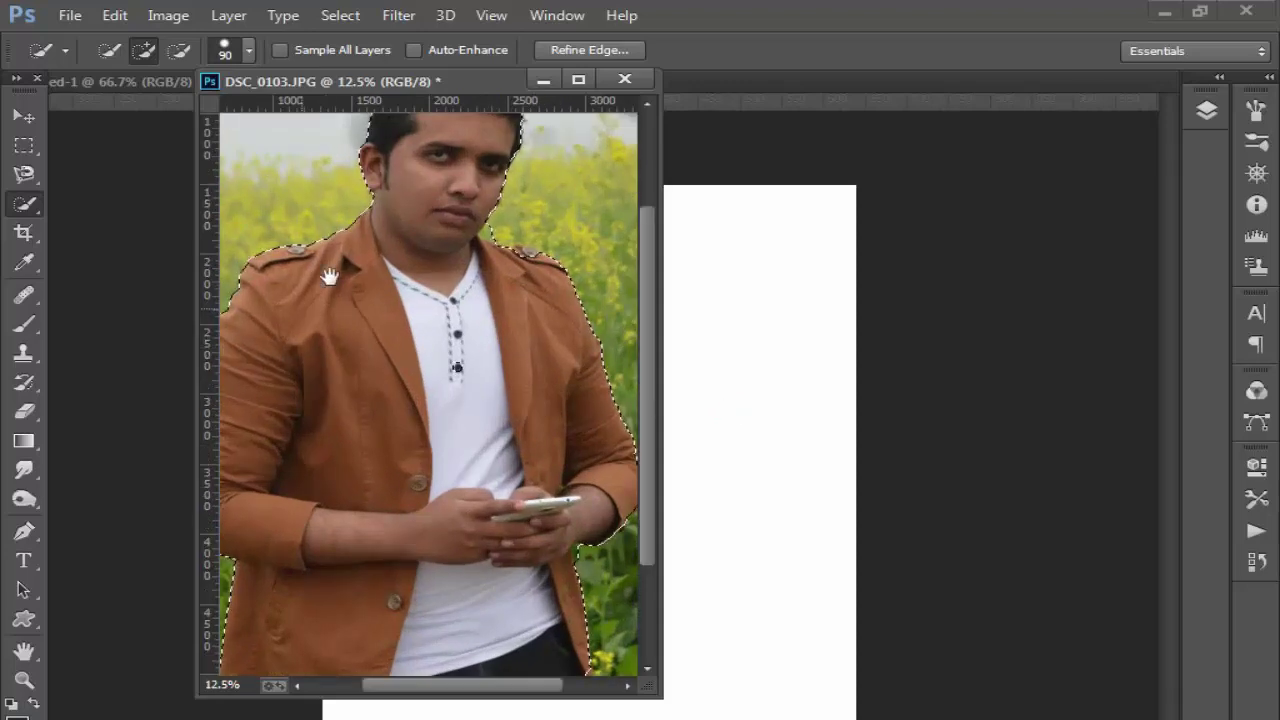
{"action": "left_click_drag", "start_coordinate": [342, 335], "coordinate": [352, 410]}
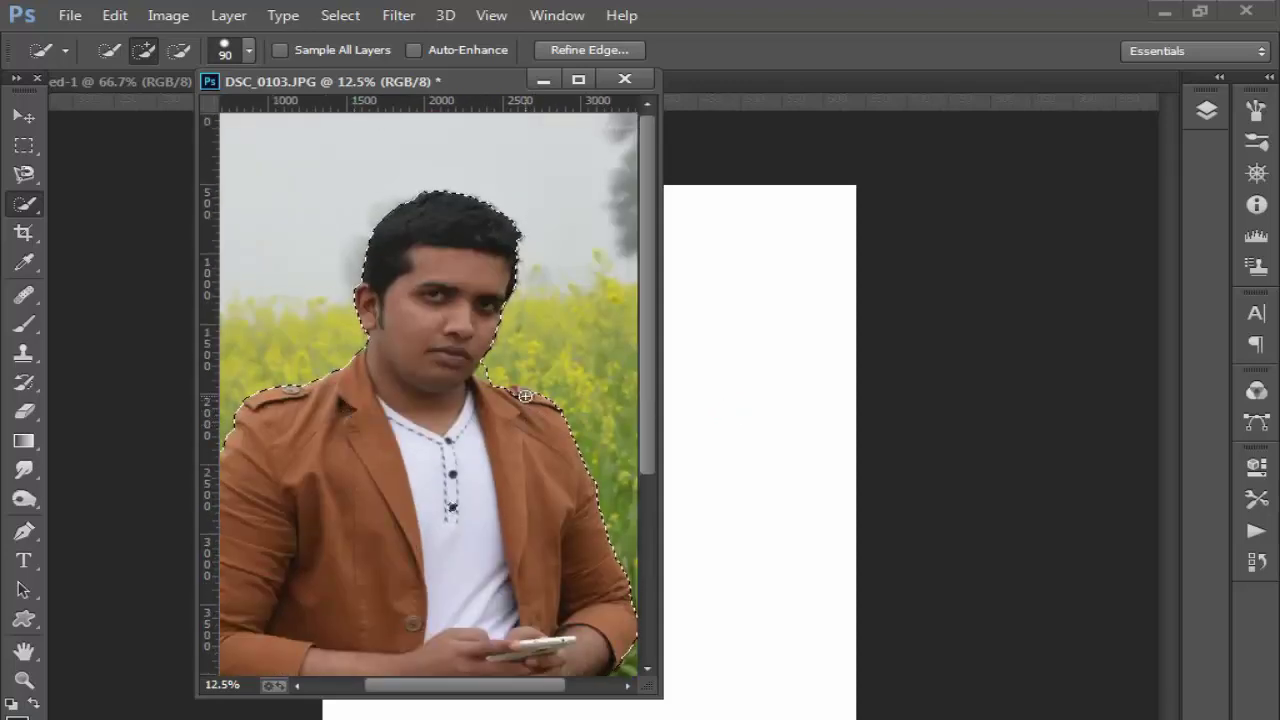
{"action": "left_click", "coordinate": [179, 49]}
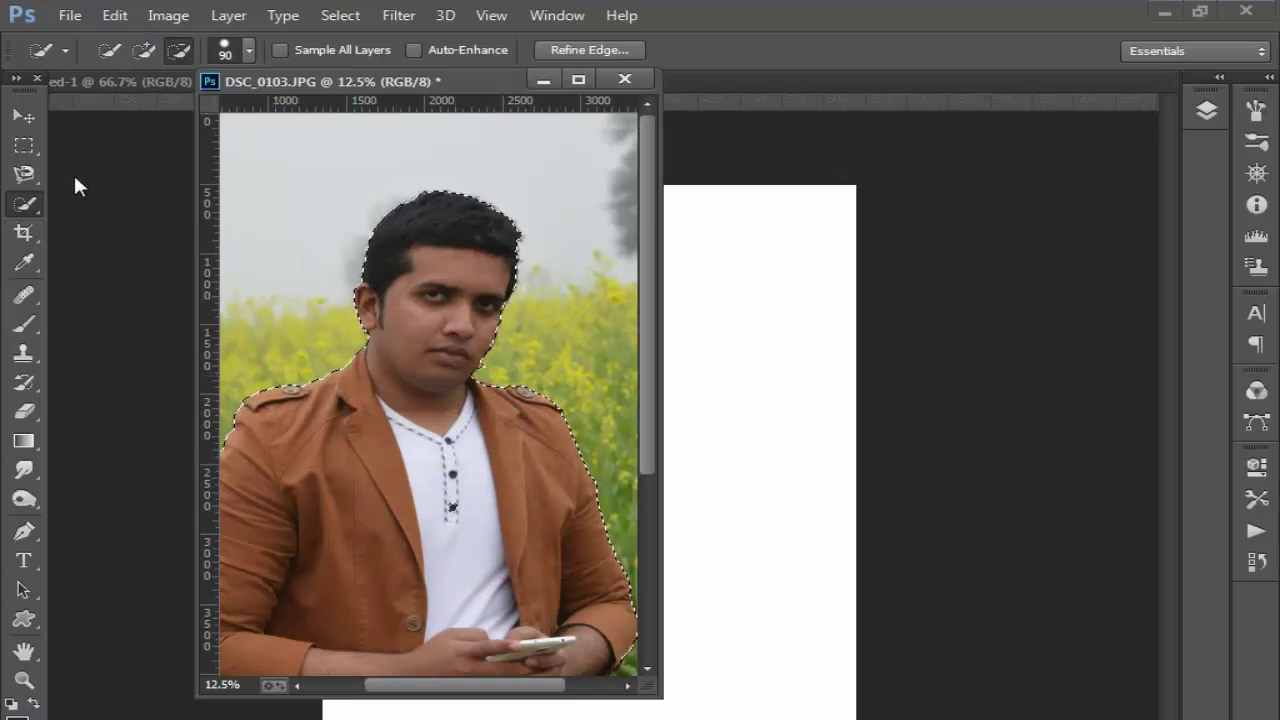
{"action": "left_click", "coordinate": [24, 116]}
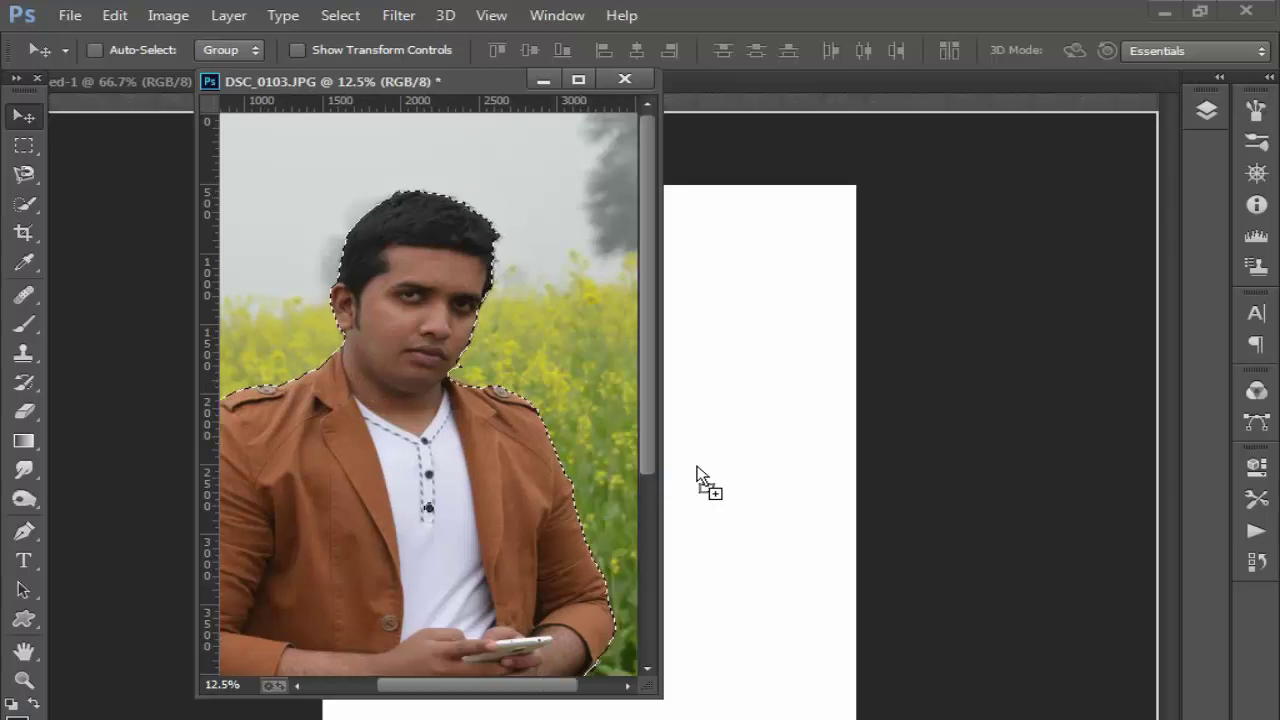
- Drag the selected man into Untitled-1 and squash his layer's height slightly
{"action": "left_click_drag", "start_coordinate": [385, 390], "coordinate": [725, 455]}
{"action": "left_click", "coordinate": [625, 79]}
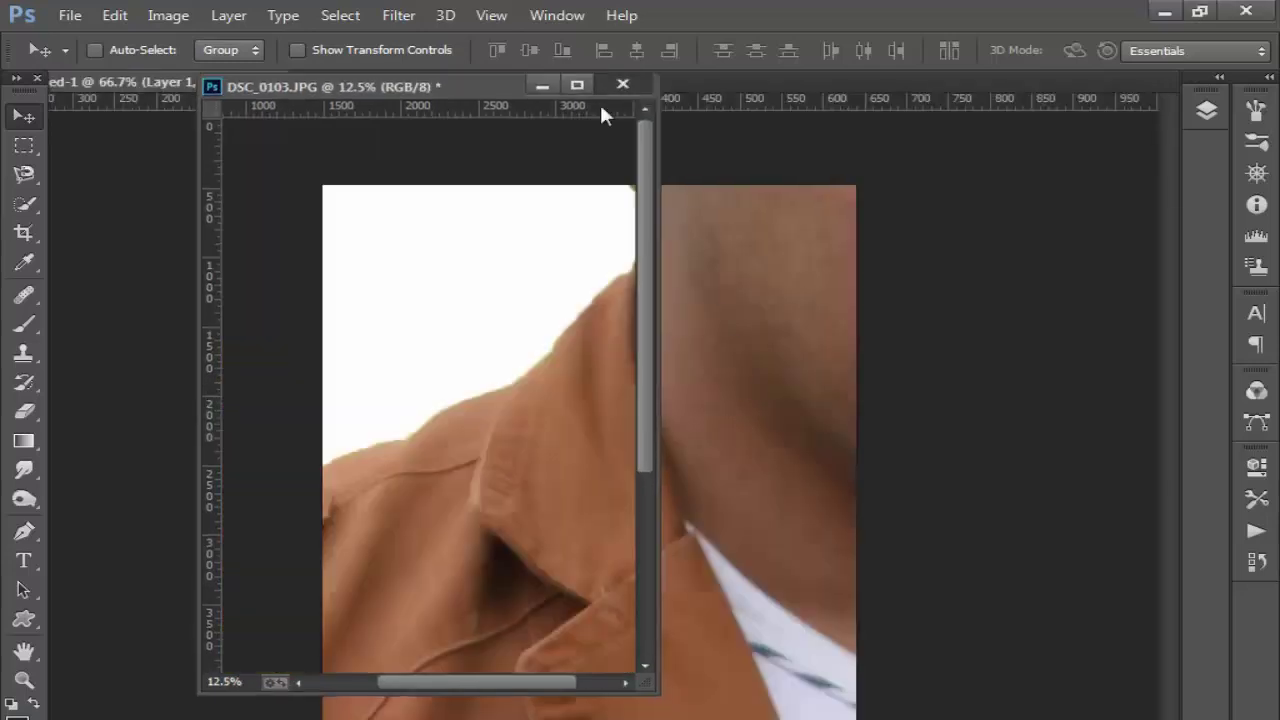
{"action": "key", "text": "ctrl+minus"}
{"action": "key", "text": "ctrl+minus"}
{"action": "key", "text": "ctrl+minus"}
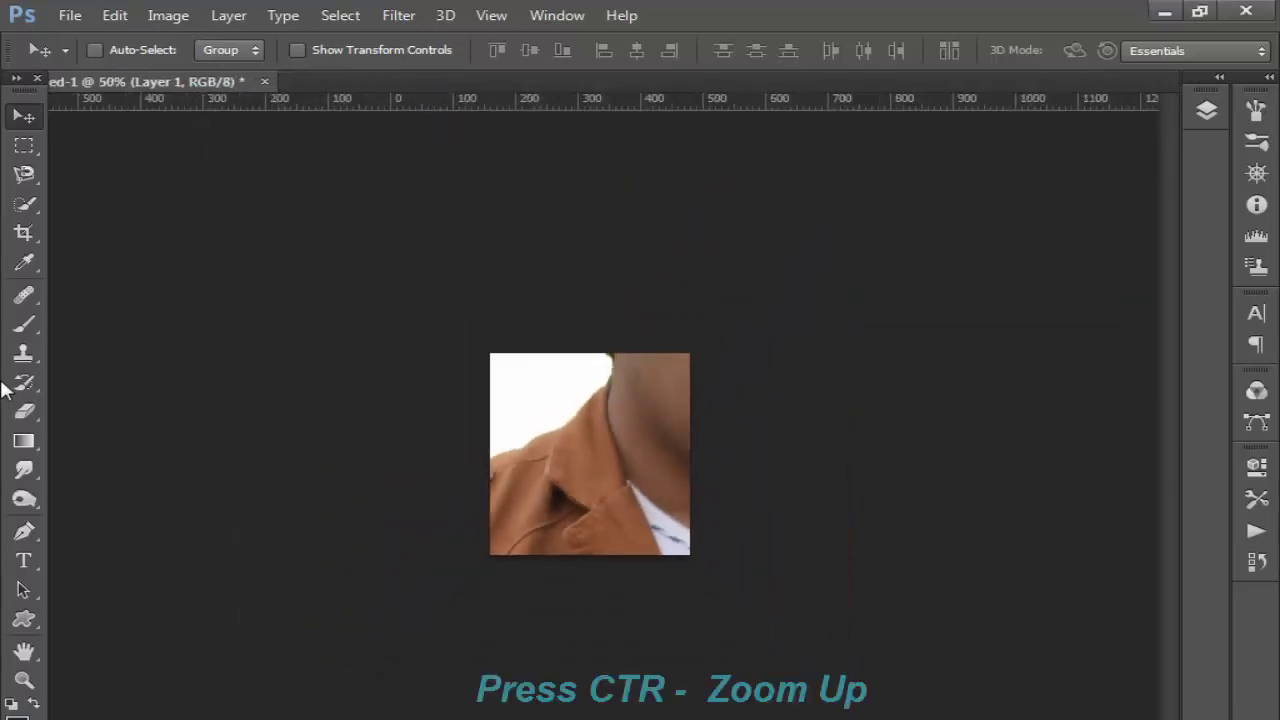
{"action": "key", "text": "ctrl+minus"}
{"action": "key", "text": "ctrl+minus"}
{"action": "key", "text": "ctrl+t"}
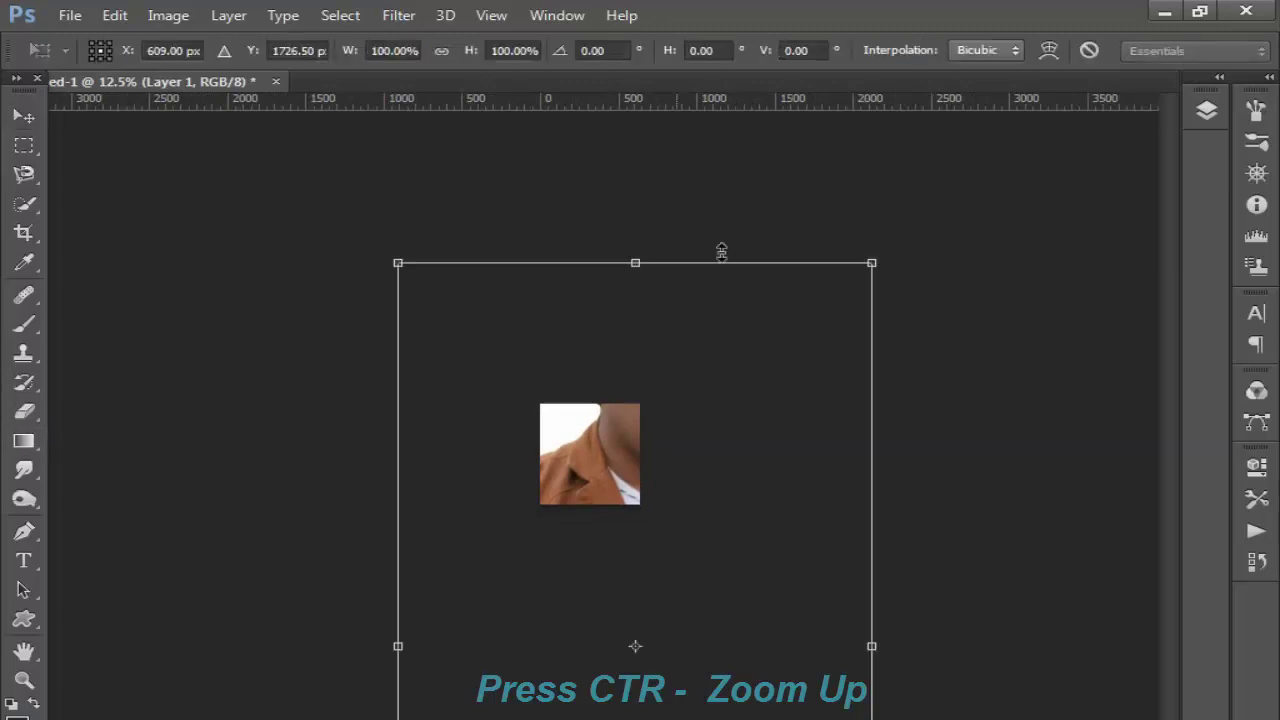
{"action": "left_click_drag", "start_coordinate": [866, 262], "coordinate": [822, 318]}
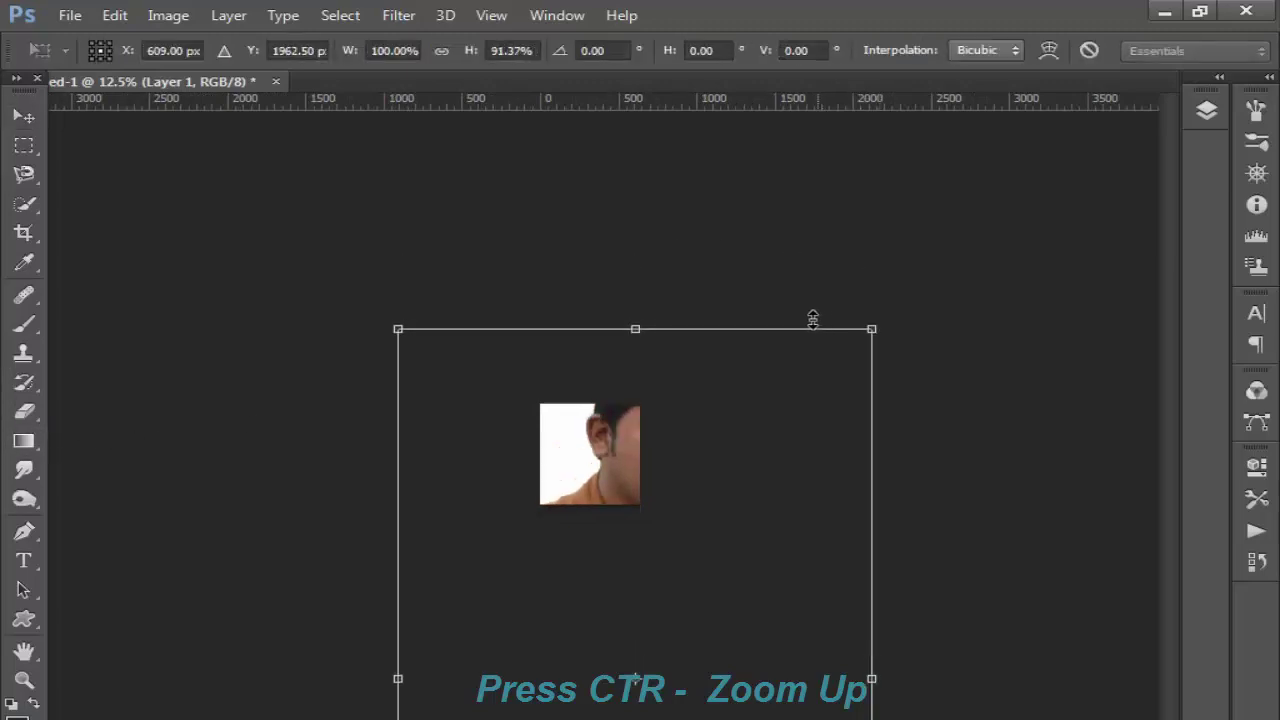
{"action": "key", "text": "Return"}
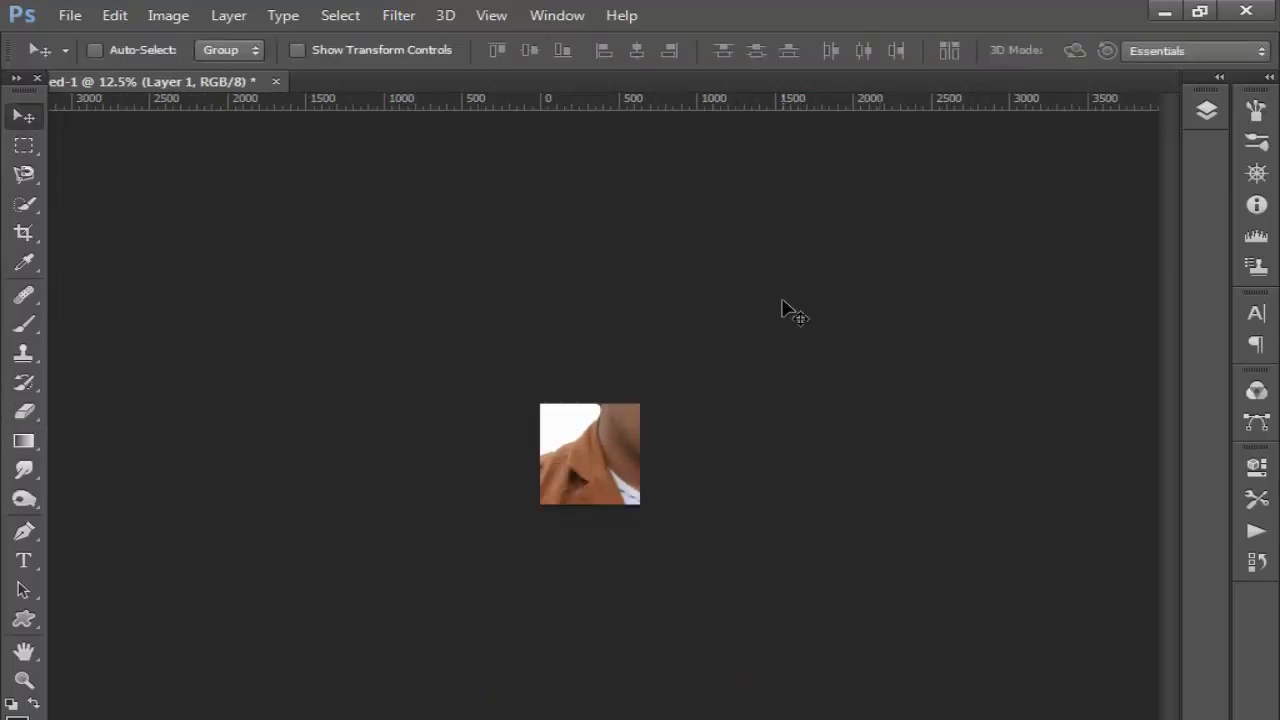
- Scale the man down to about 17% and position him to fit the white canvas
{"action": "key", "text": "ctrl+t"}
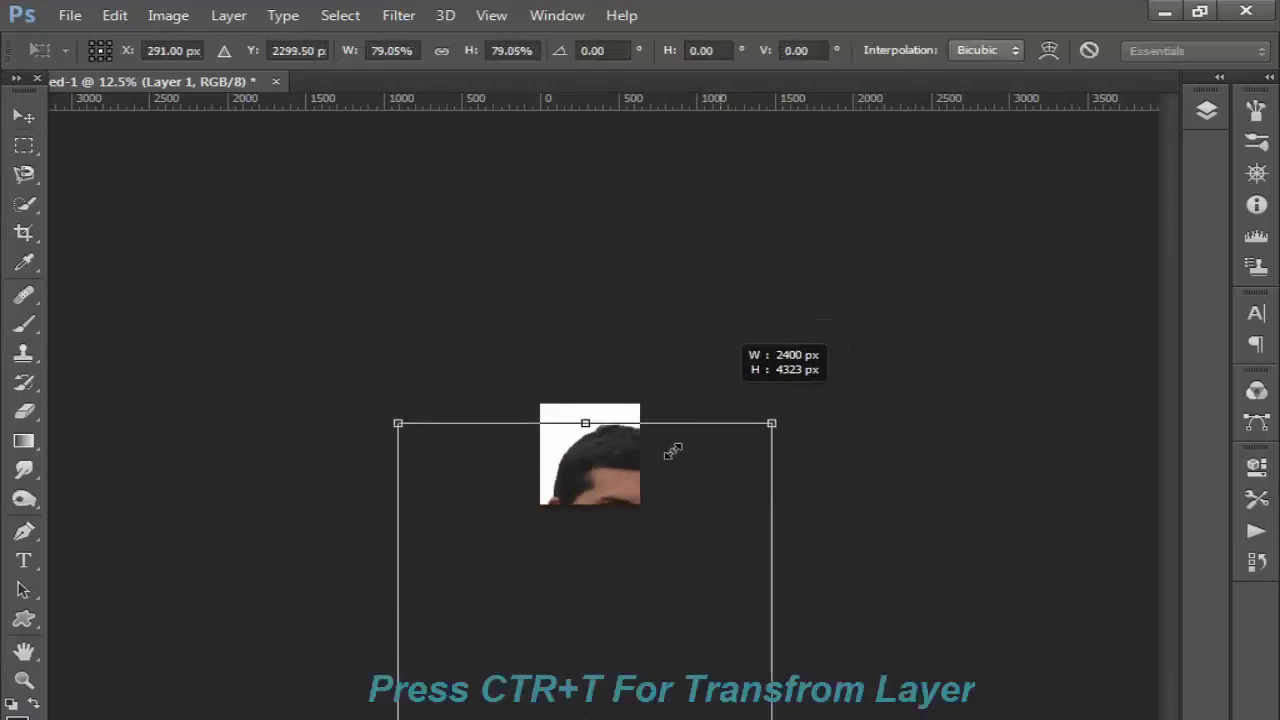
{"action": "left_click_drag", "start_coordinate": [885, 267], "coordinate": [677, 610]}
{"action": "mouse_move", "coordinate": [533, 701]}
{"action": "left_mouse_down"}
{"action": "mouse_move", "coordinate": [752, 370]}
{"action": "mouse_move", "coordinate": [663, 329]}
{"action": "left_mouse_up"}
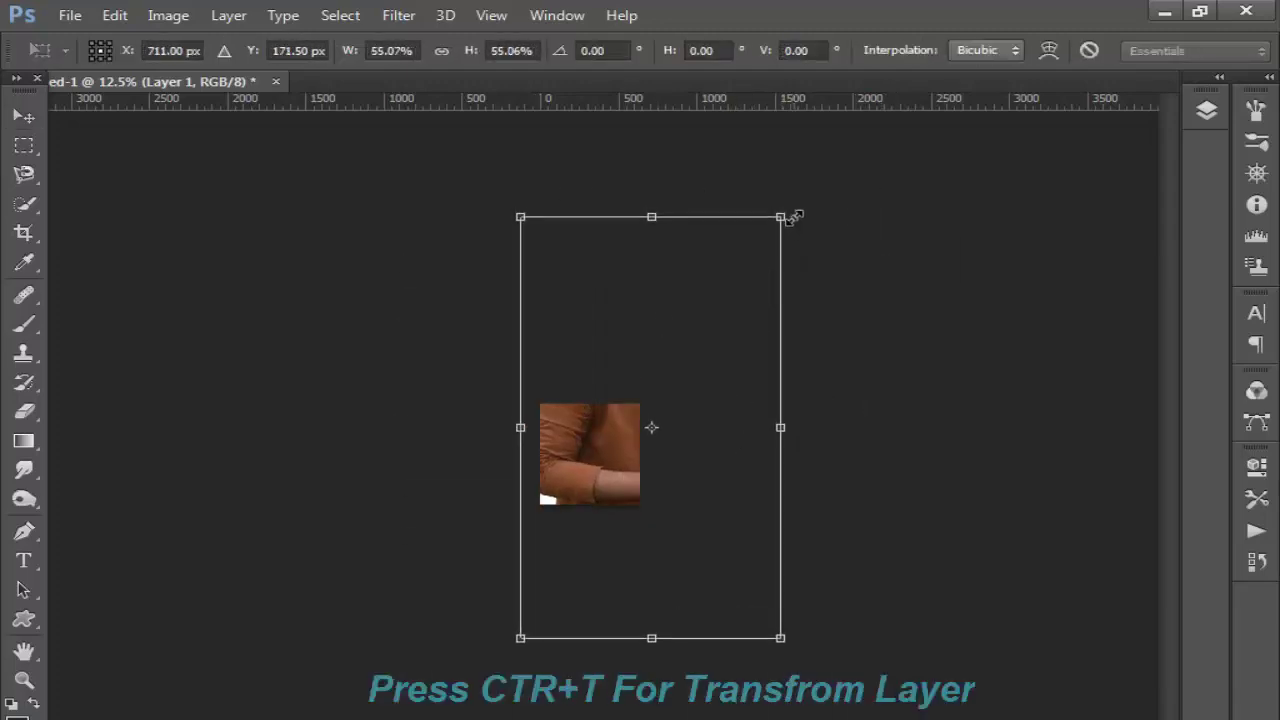
{"action": "left_click_drag", "start_coordinate": [790, 212], "coordinate": [549, 477]}
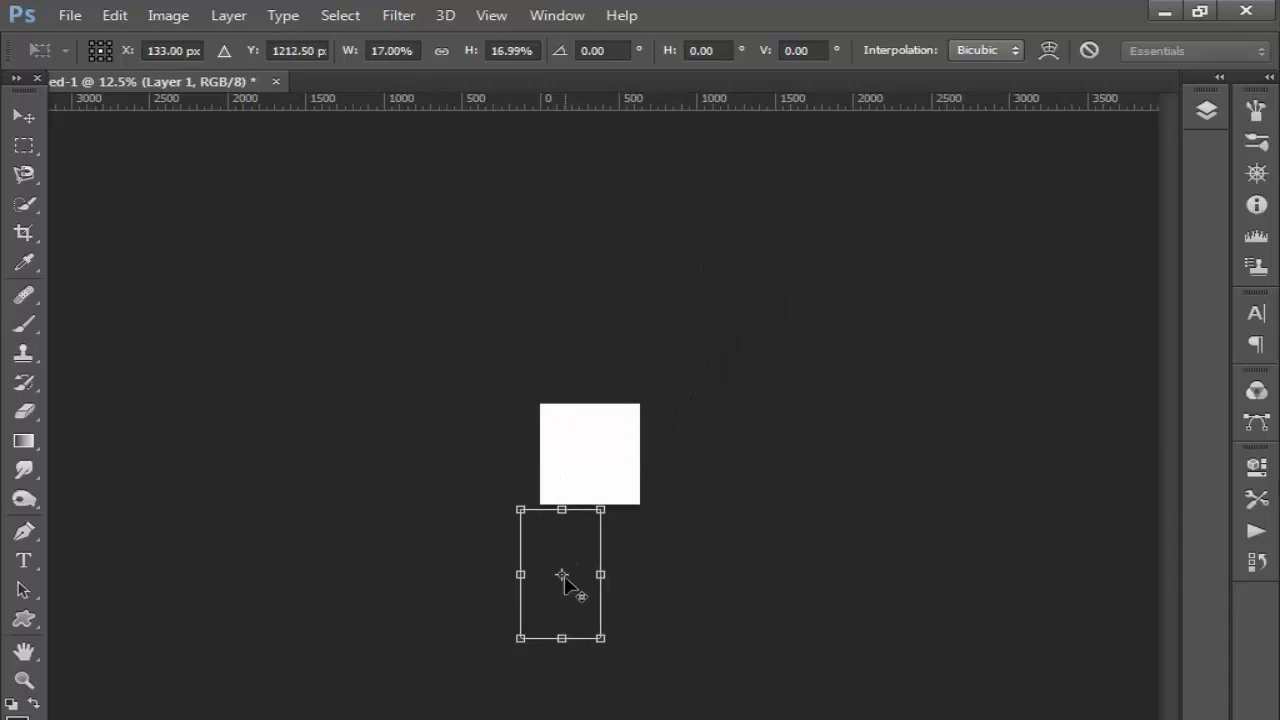
{"action": "left_click_drag", "start_coordinate": [561, 575], "coordinate": [561, 512]}
{"action": "left_click_drag", "start_coordinate": [553, 587], "coordinate": [573, 462]}
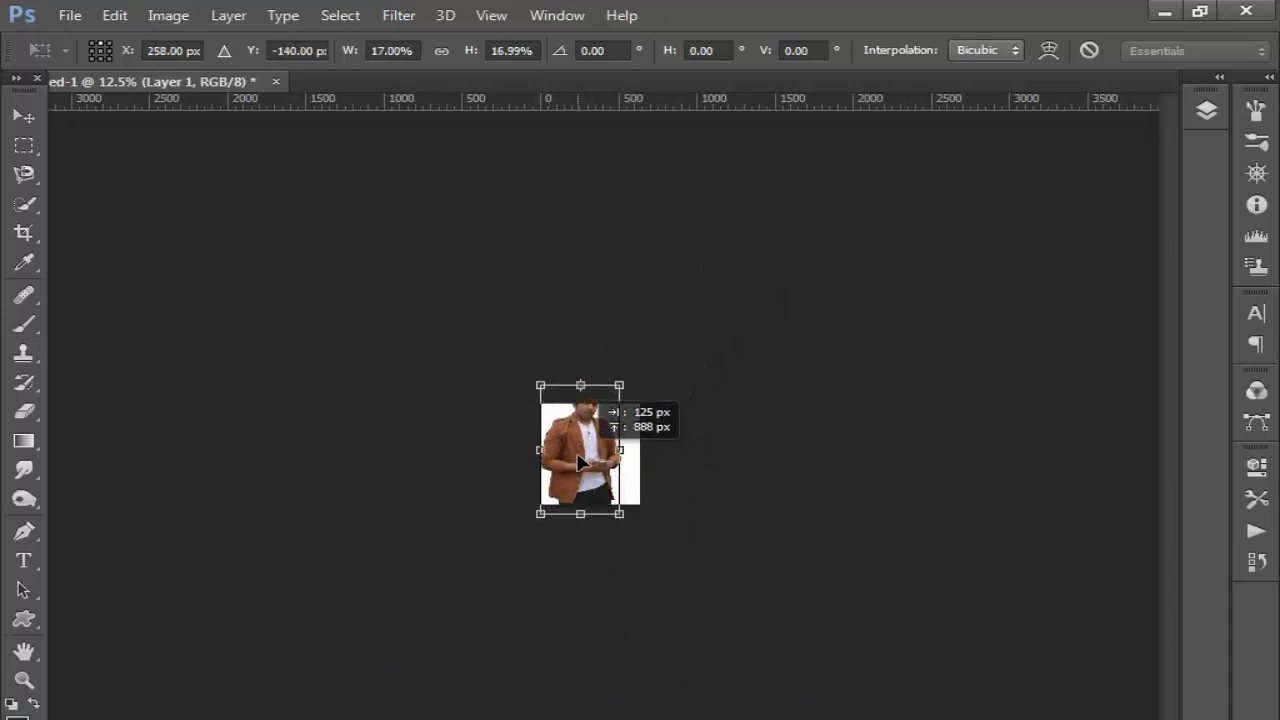
{"action": "mouse_move", "coordinate": [620, 385]}
{"action": "left_mouse_down"}
{"action": "mouse_move", "coordinate": [599, 396]}
{"action": "mouse_move", "coordinate": [597, 448]}
{"action": "left_mouse_up"}
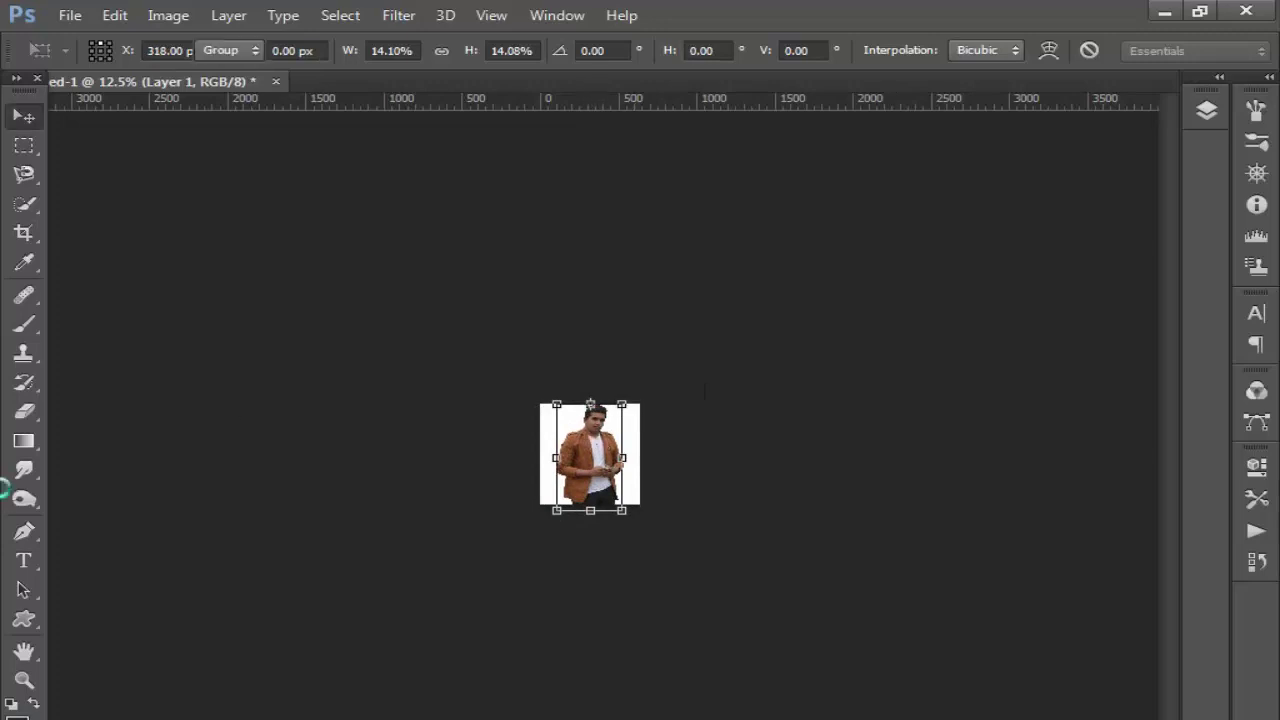
{"action": "key", "text": "Return"}
{"action": "key", "text": "ctrl+0"}
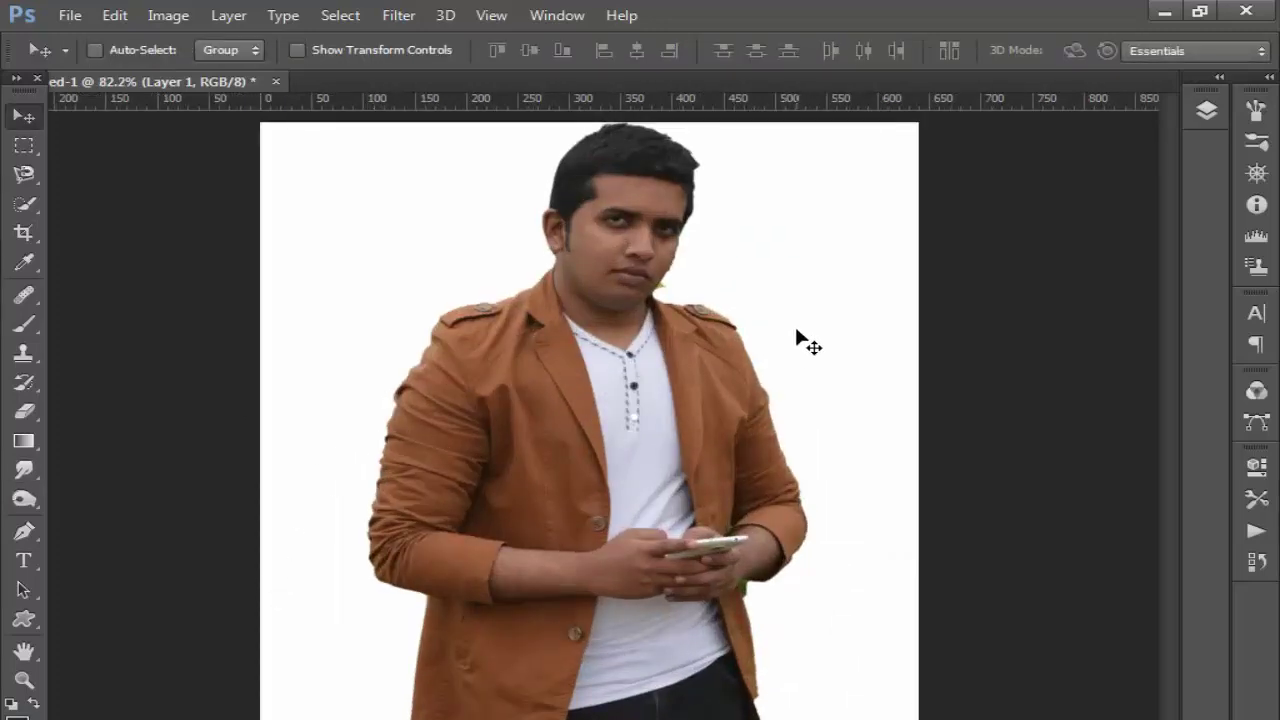
- Flip the man horizontally and tilt him slightly
{"action": "key", "text": "ctrl+t"}
{"action": "right_click", "coordinate": [671, 381]}
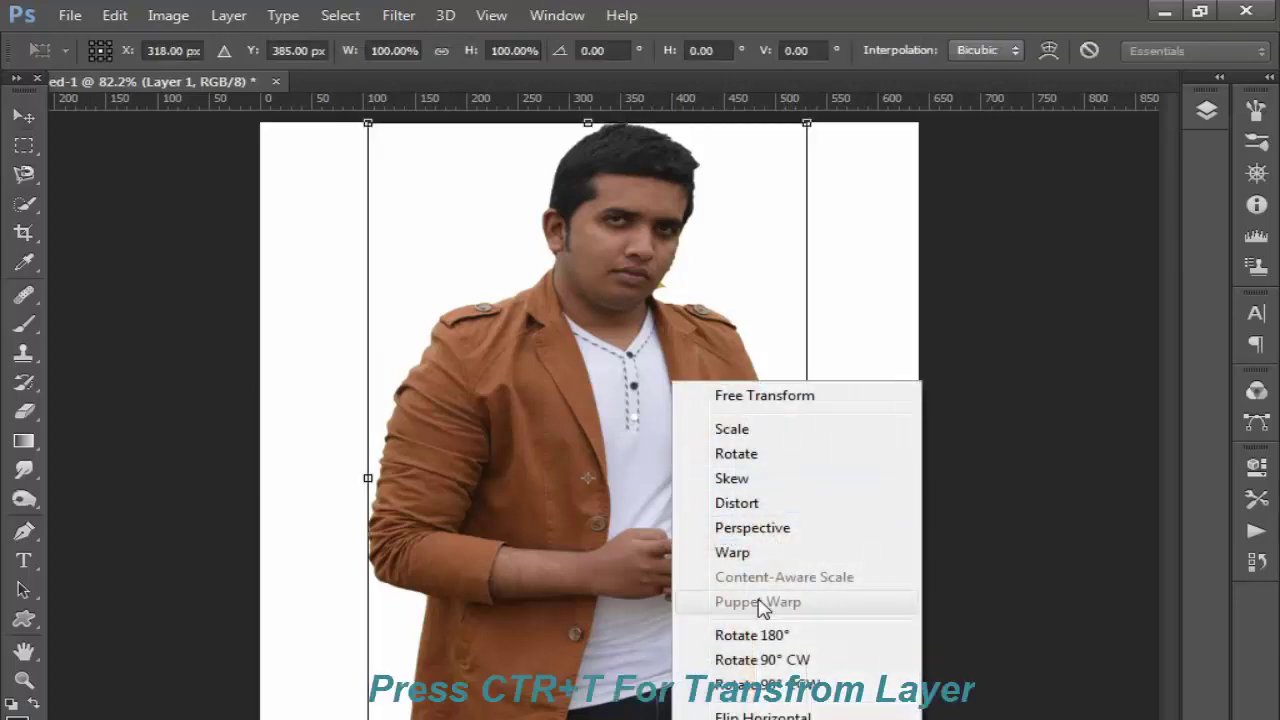
{"action": "left_click", "coordinate": [785, 712]}
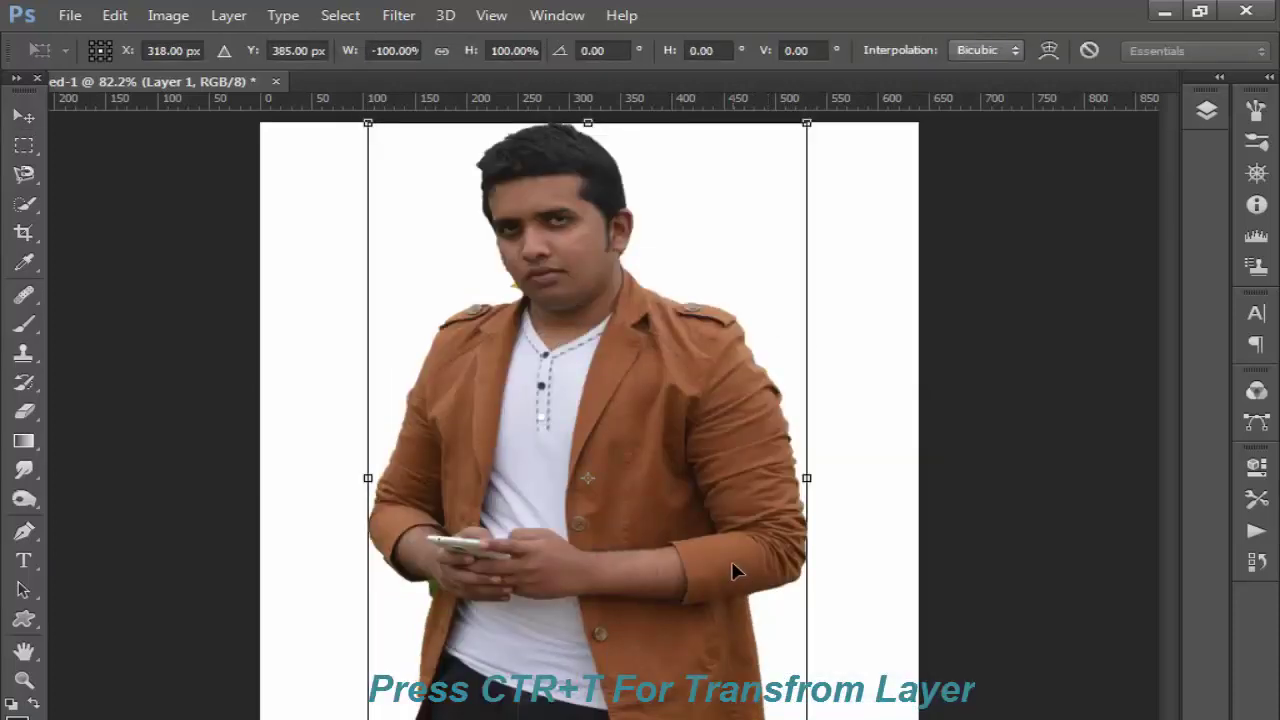
{"action": "left_click_drag", "start_coordinate": [329, 305], "coordinate": [330, 314]}
{"action": "key", "text": "Return"}
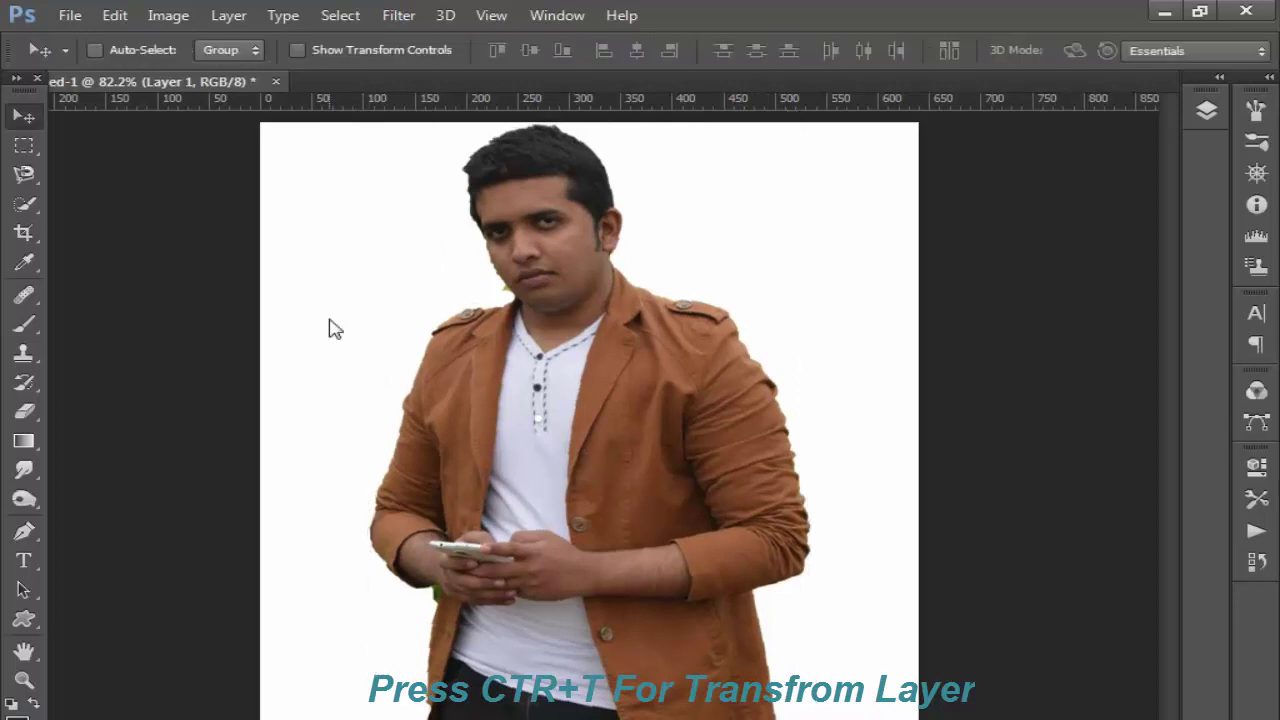
- Shrink the man to about 91%, move him up-right and tilt him slightly
{"action": "key", "text": "ctrl+t"}
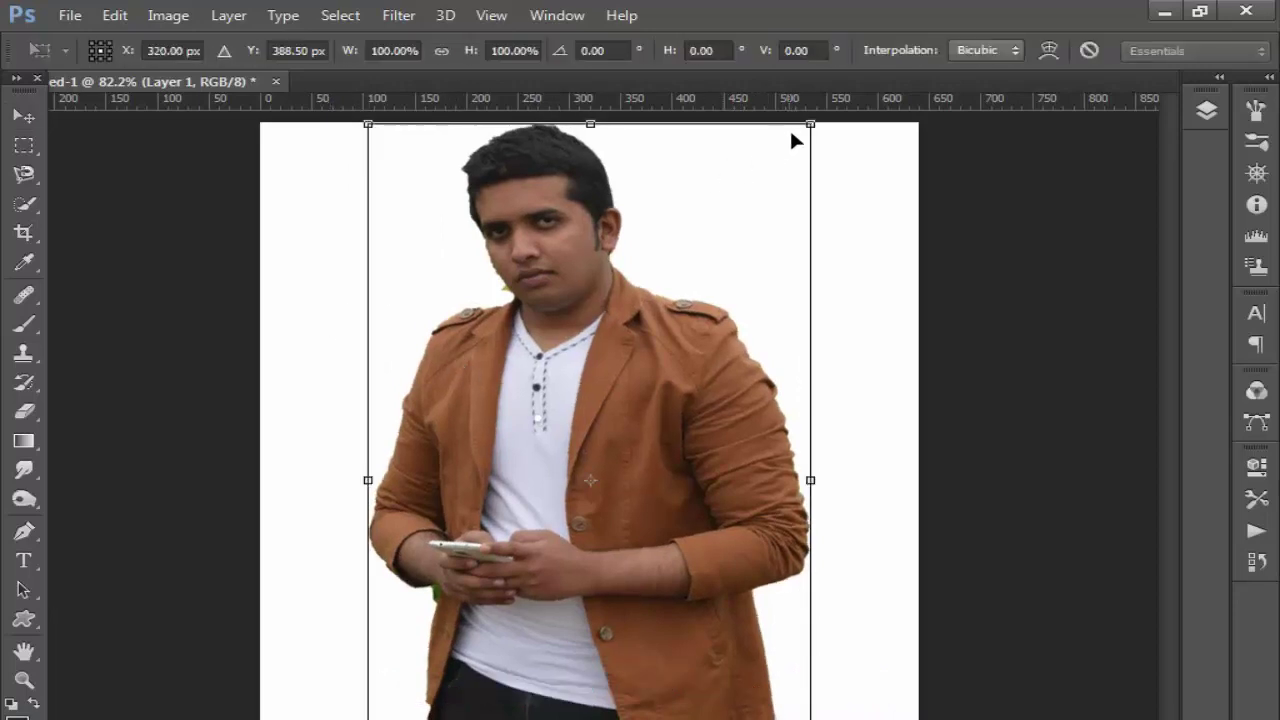
{"action": "left_click_drag", "start_coordinate": [808, 123], "coordinate": [743, 172]}
{"action": "mouse_move", "coordinate": [594, 466]}
{"action": "left_mouse_down"}
{"action": "mouse_move", "coordinate": [641, 410]}
{"action": "mouse_move", "coordinate": [651, 425]}
{"action": "left_mouse_up"}
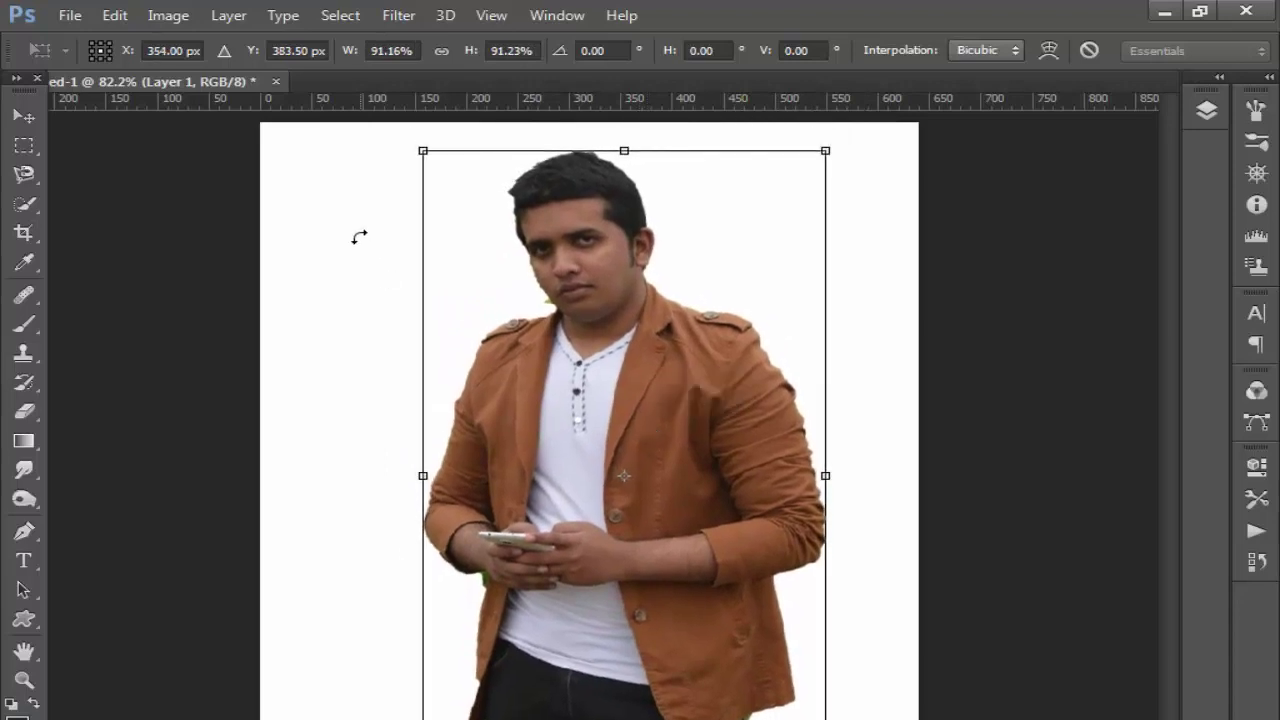
{"action": "left_click_drag", "start_coordinate": [357, 237], "coordinate": [369, 220]}
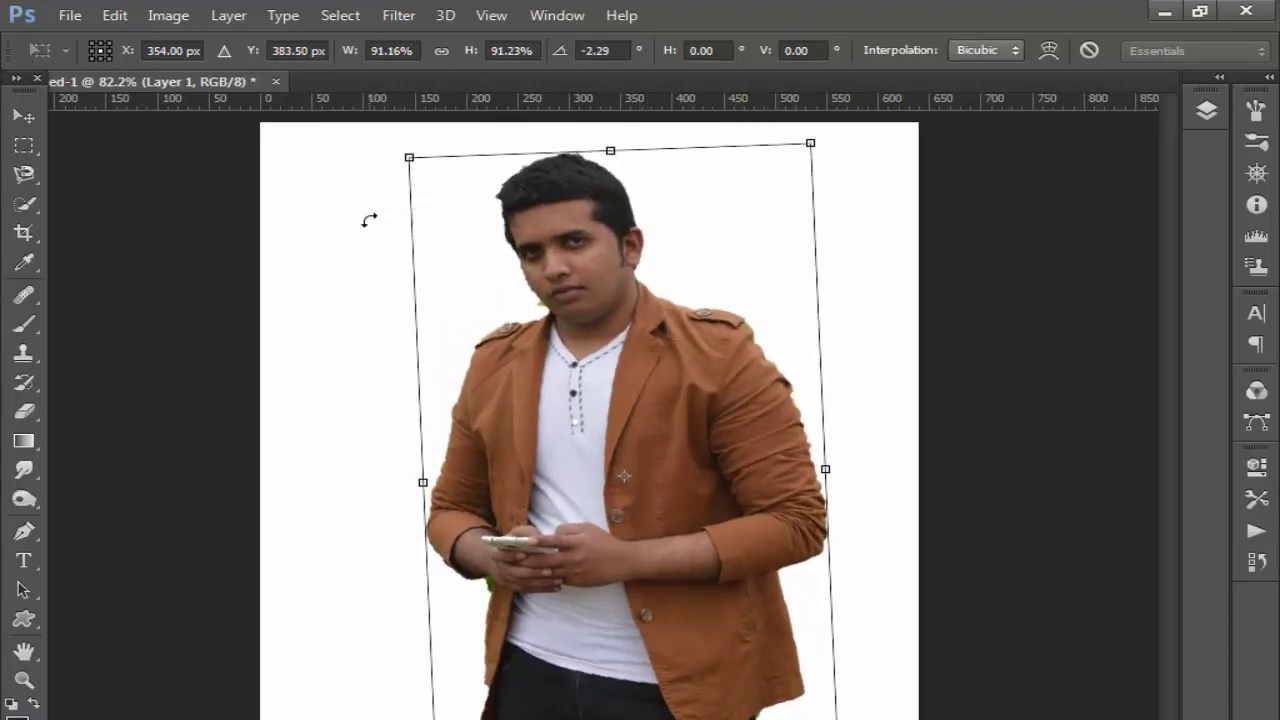
{"action": "key", "text": "Return"}
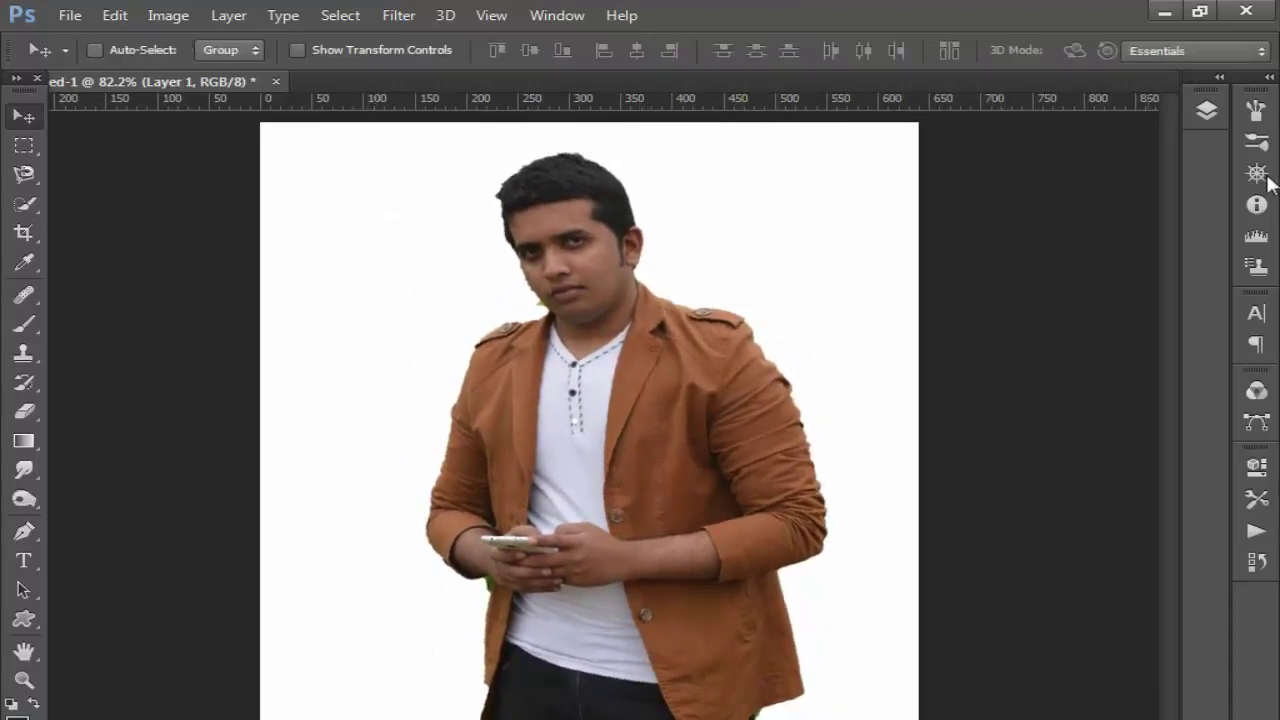
- Duplicate the man's layer as Layer 1 copy
{"action": "left_click", "coordinate": [1258, 205]}
{"action": "left_click", "coordinate": [1209, 111]}
{"action": "key", "text": "ctrl+j"}
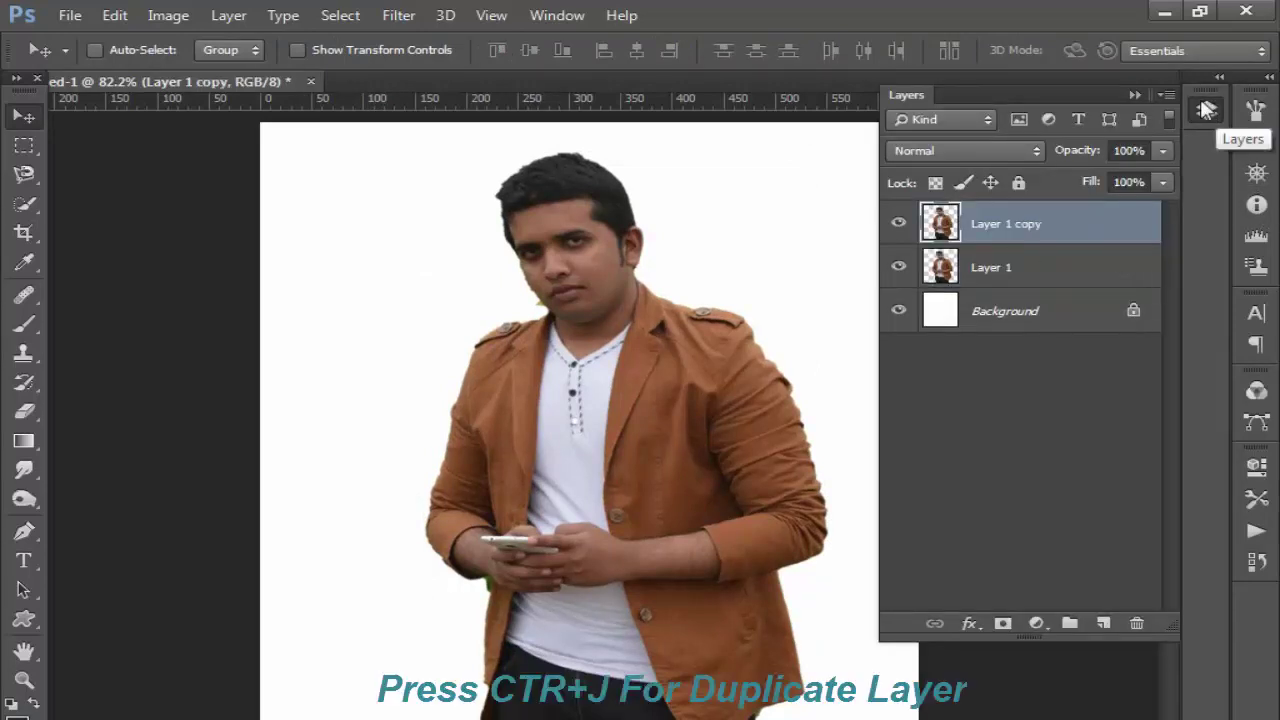
{"action": "left_click", "coordinate": [1135, 95]}
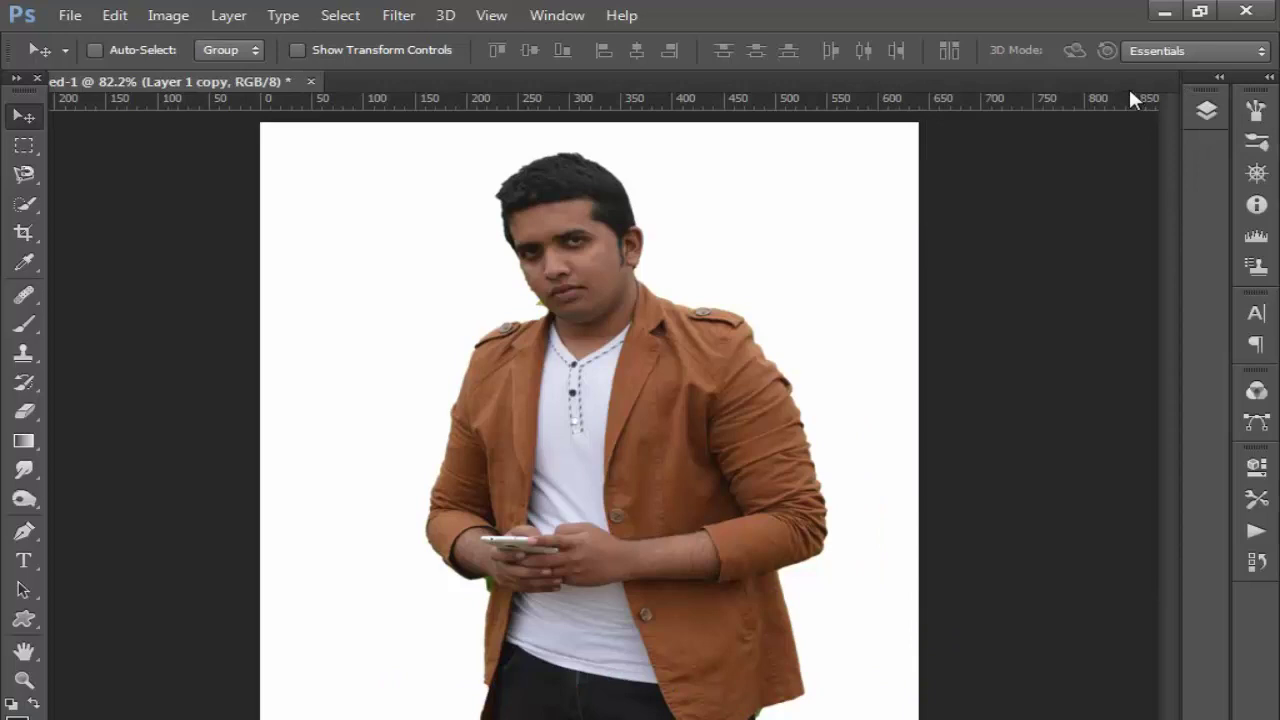
- Brighten Layer 1 copy gently by raising the RGB curve midpoint
{"action": "key", "text": "ctrl+m"}
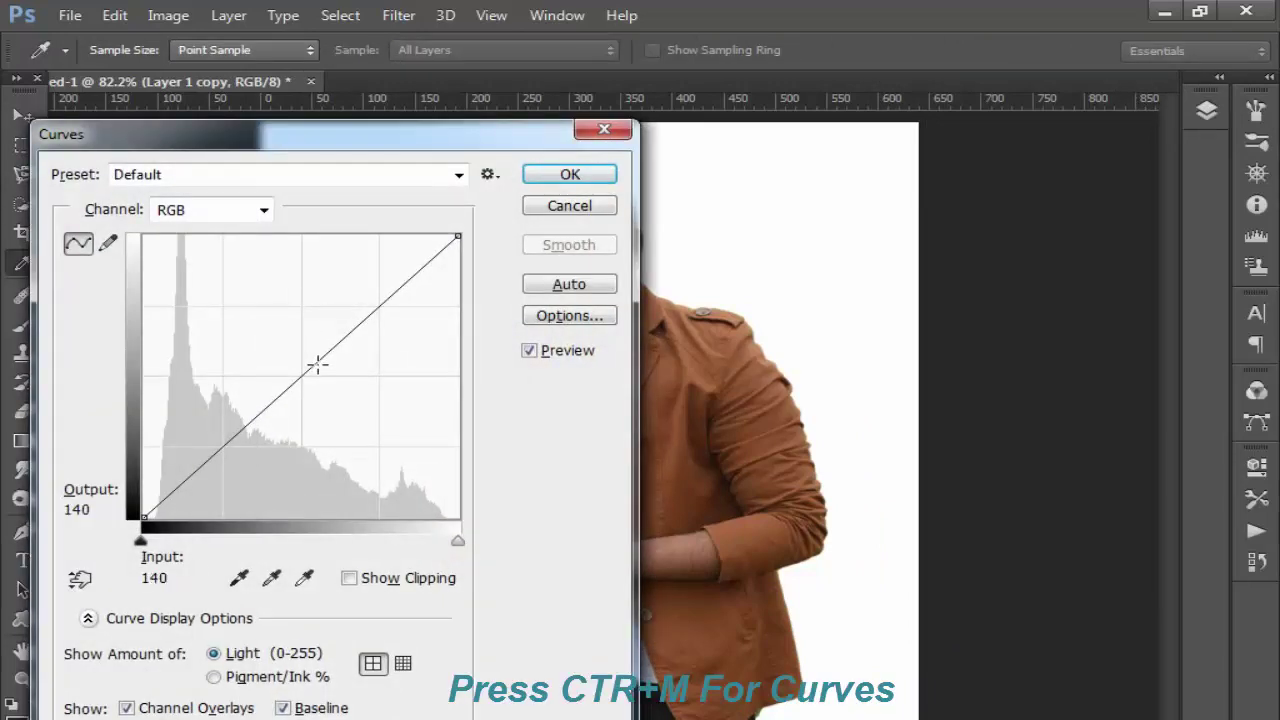
{"action": "left_click_drag", "start_coordinate": [316, 365], "coordinate": [271, 334]}
{"action": "mouse_move", "coordinate": [300, 157]}
{"action": "left_mouse_down"}
{"action": "mouse_move", "coordinate": [926, 103]}
{"action": "mouse_move", "coordinate": [943, 78]}
{"action": "left_mouse_up"}
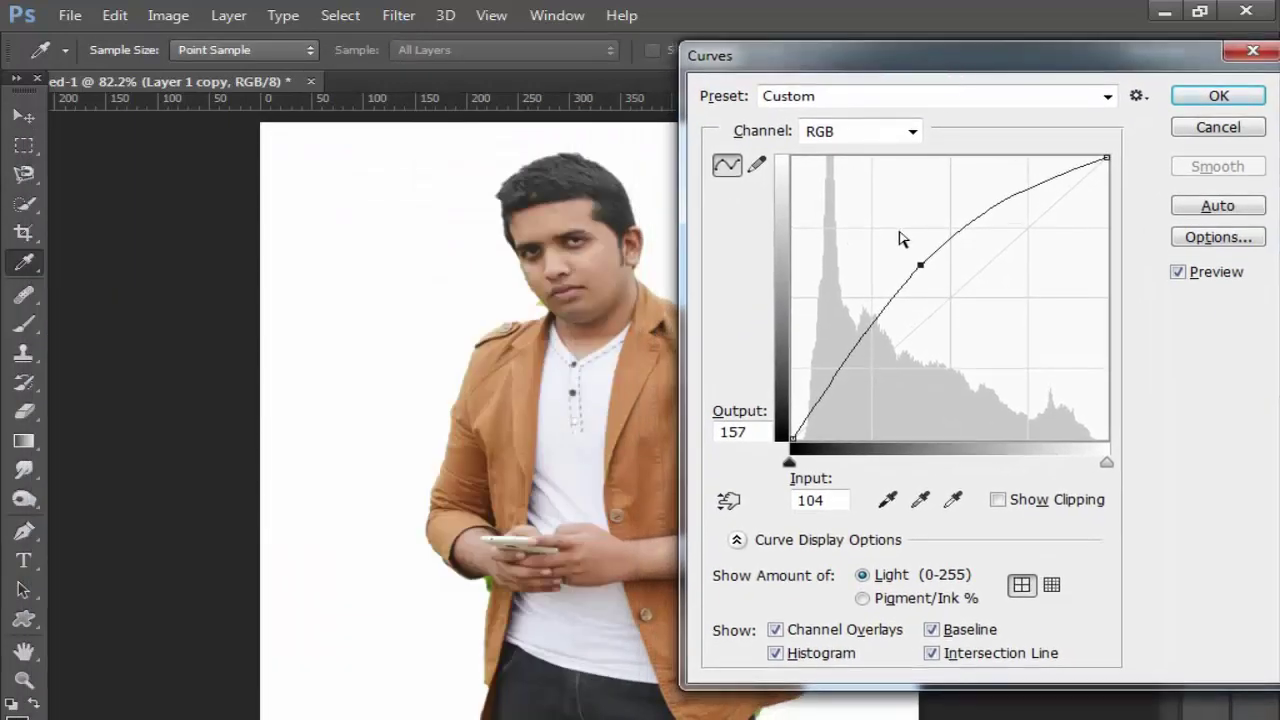
{"action": "left_click_drag", "start_coordinate": [918, 268], "coordinate": [940, 283]}
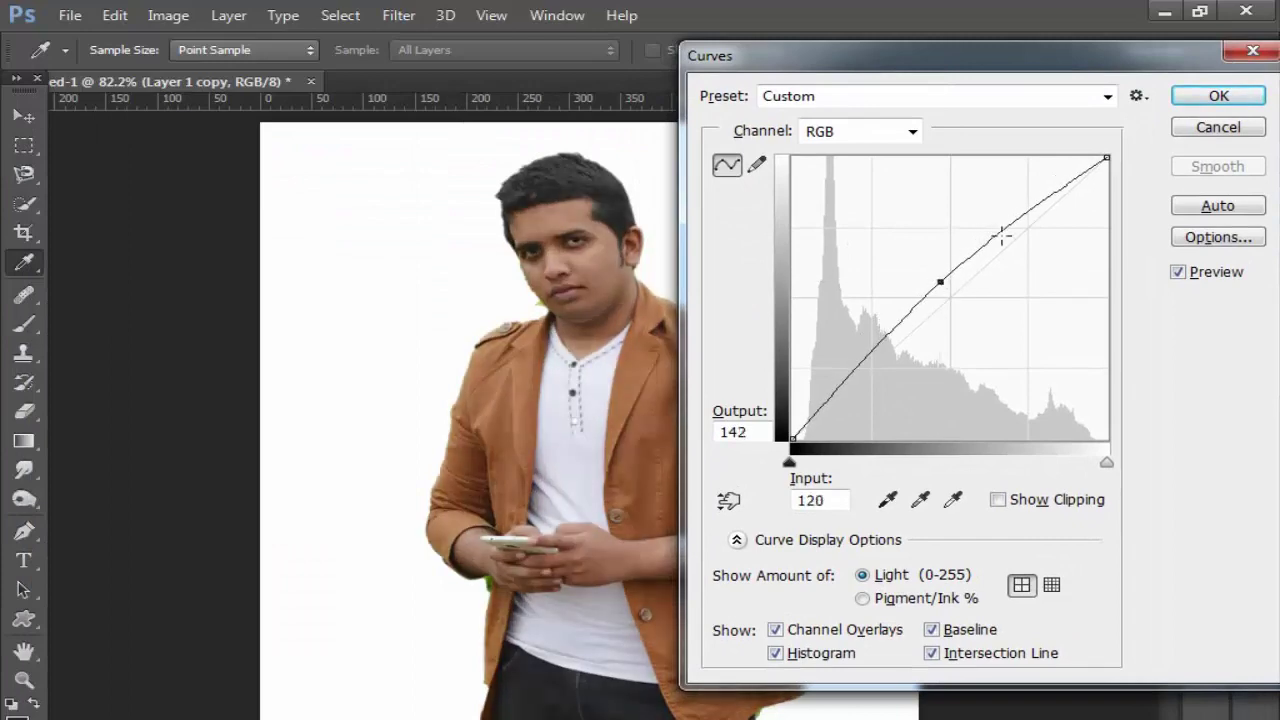
{"action": "left_click", "coordinate": [1219, 97]}
- Apply Levels to Layer 1 copy with input values 43, 1.46 and 255
{"action": "left_click", "coordinate": [168, 15]}
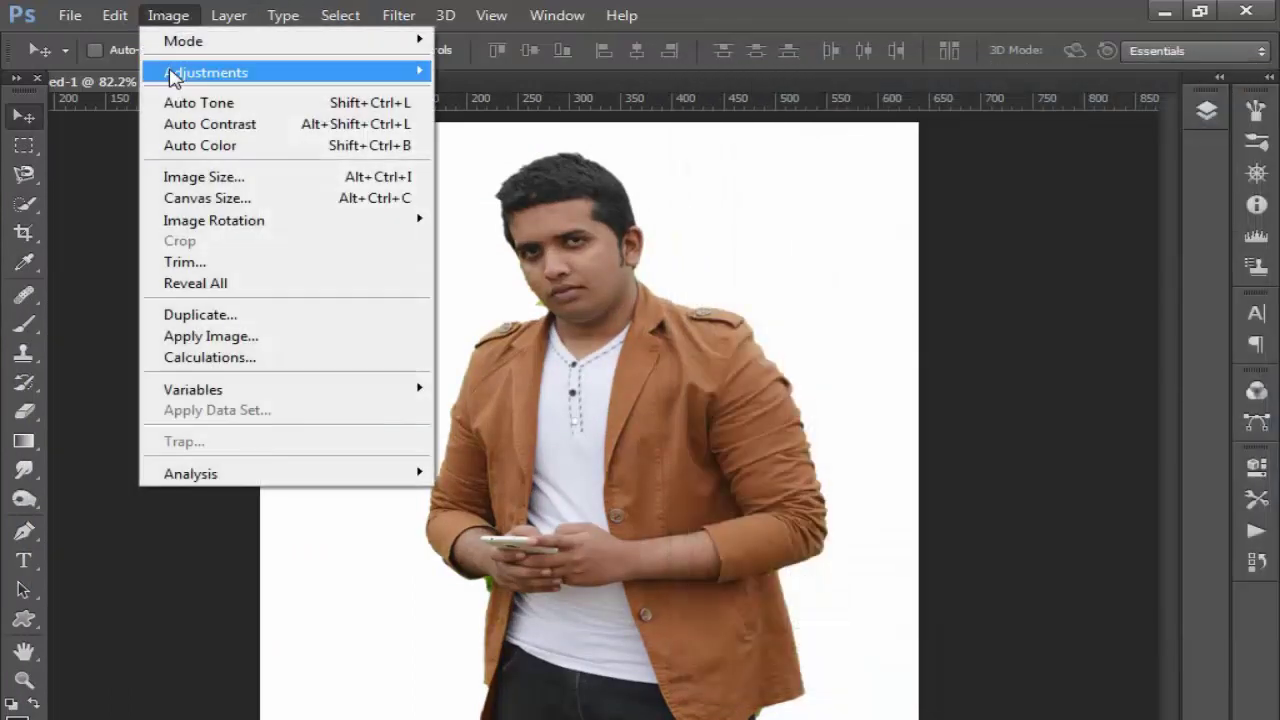
{"action": "left_click", "coordinate": [478, 92]}
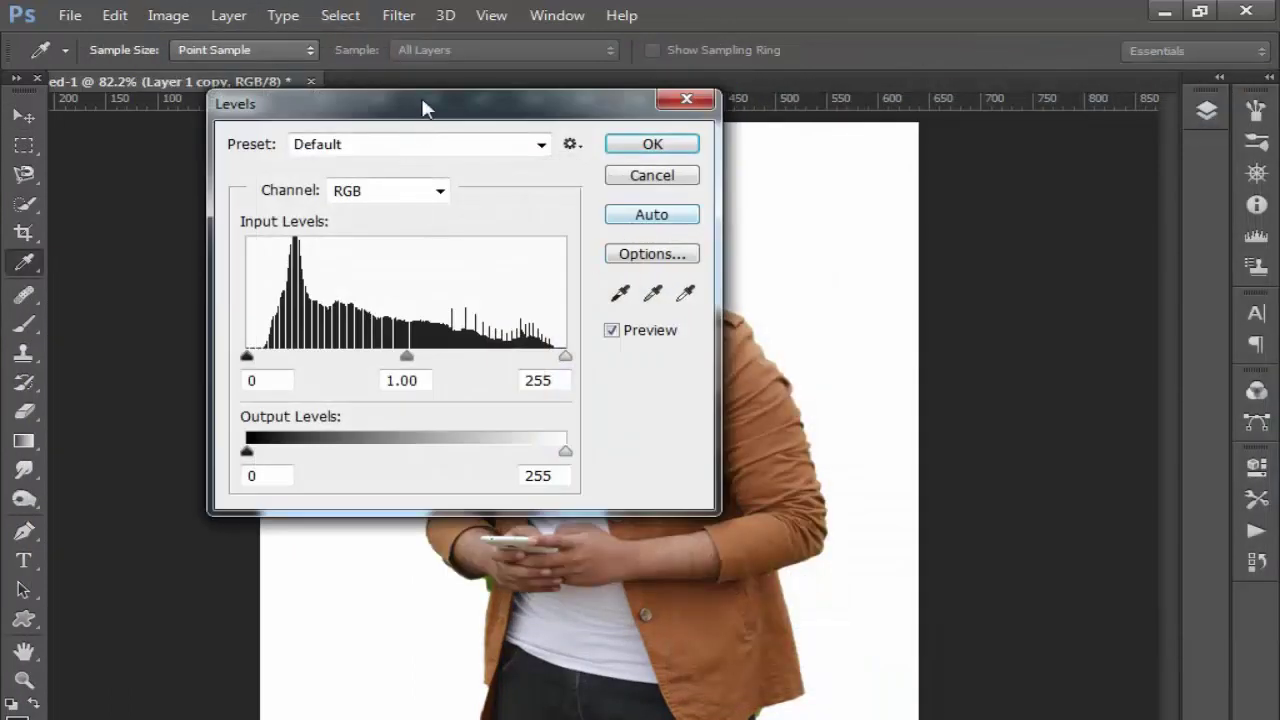
{"action": "left_click_drag", "start_coordinate": [422, 108], "coordinate": [929, 38]}
{"action": "left_click_drag", "start_coordinate": [751, 289], "coordinate": [792, 290]}
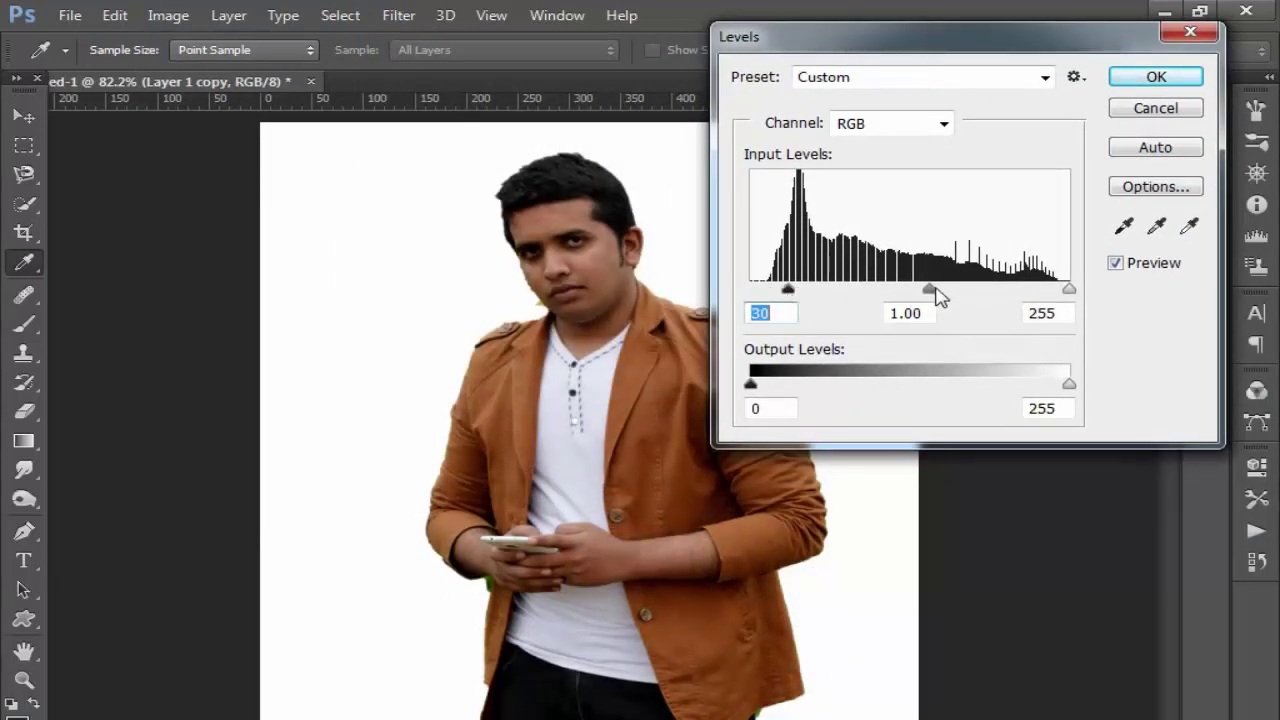
{"action": "left_click_drag", "start_coordinate": [933, 290], "coordinate": [890, 290]}
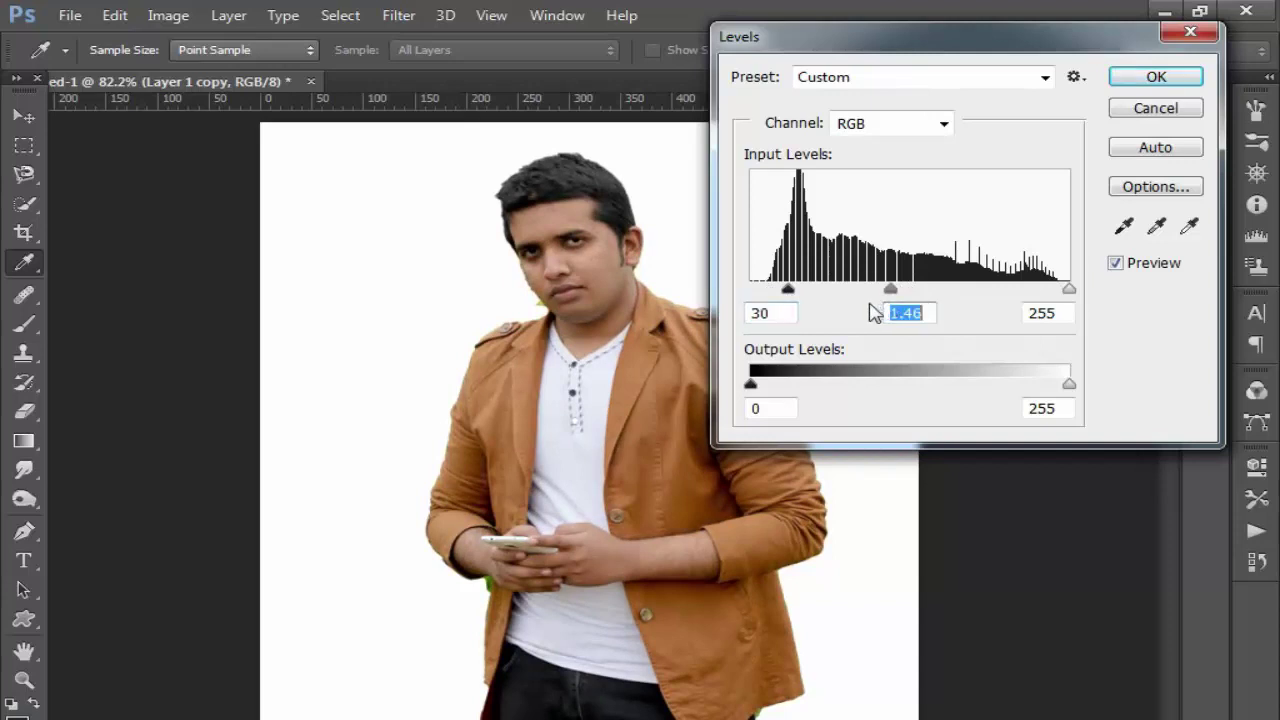
{"action": "left_click_drag", "start_coordinate": [788, 290], "coordinate": [804, 290]}
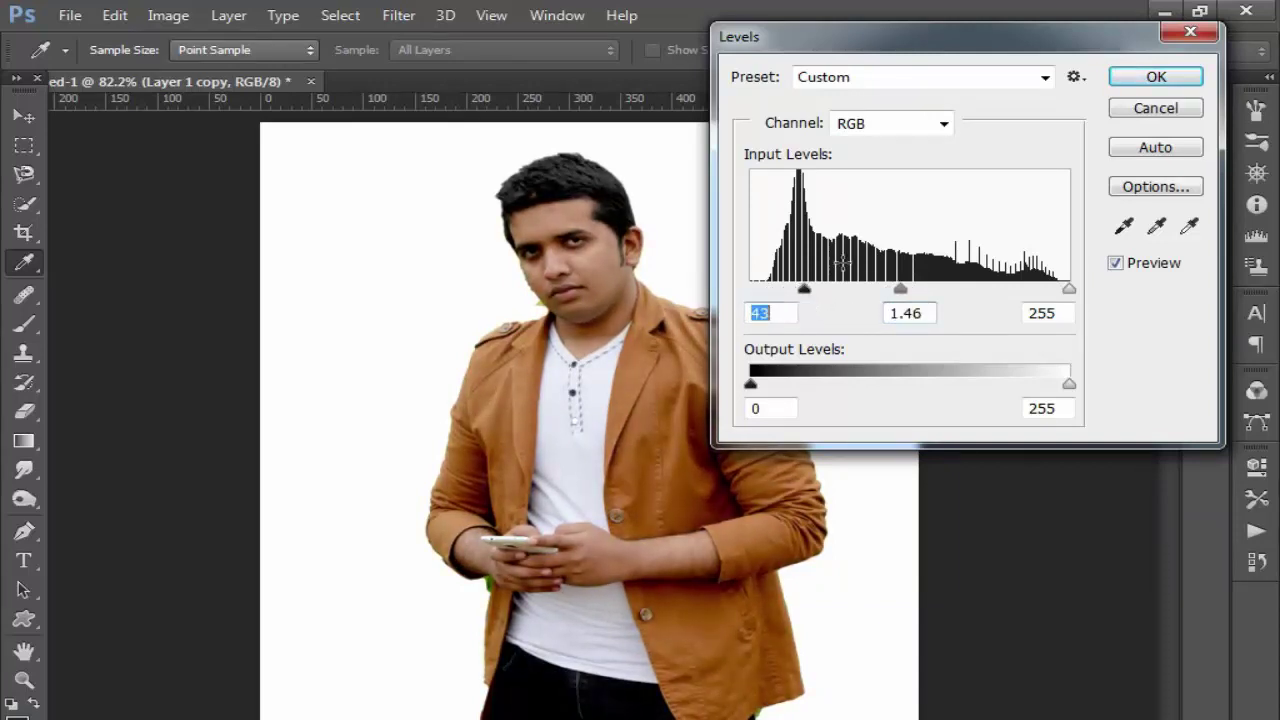
{"action": "left_click", "coordinate": [1125, 80]}
- Quick-select the face, neck skin, hands and forearm, shrinking the brush from 60 to 15
{"action": "left_click", "coordinate": [1208, 112]}
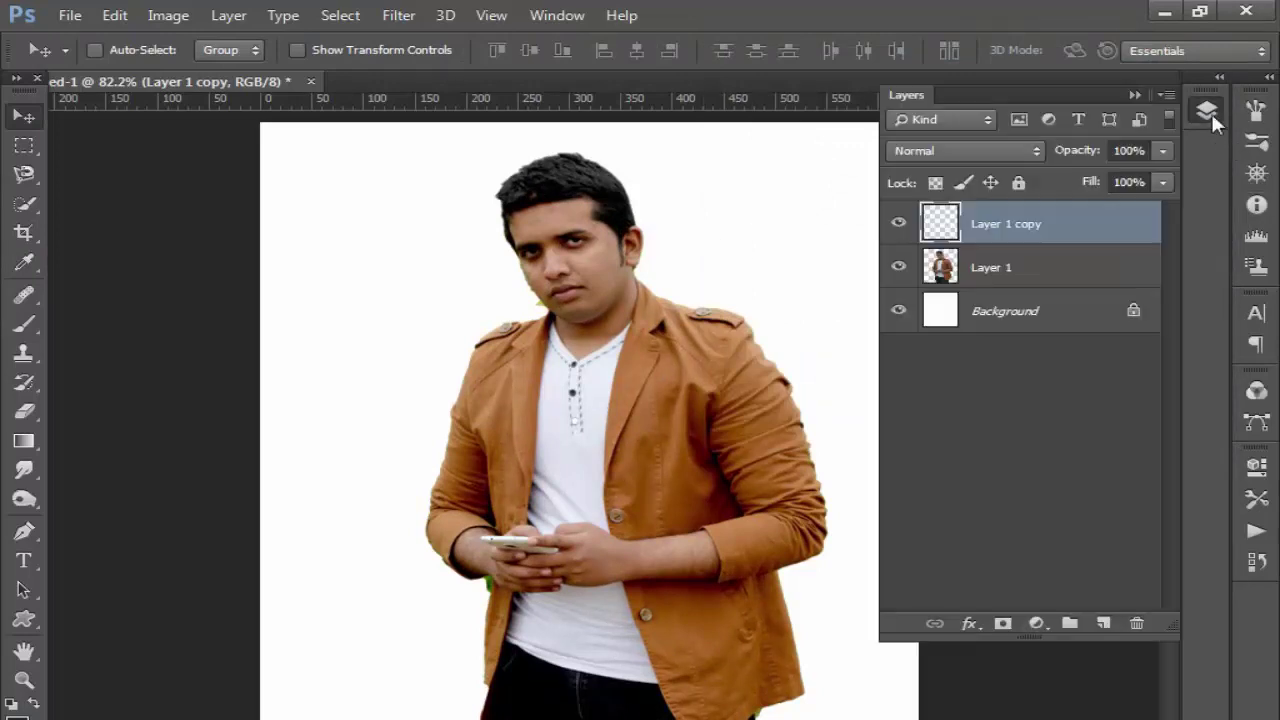
{"action": "left_click", "coordinate": [24, 203]}
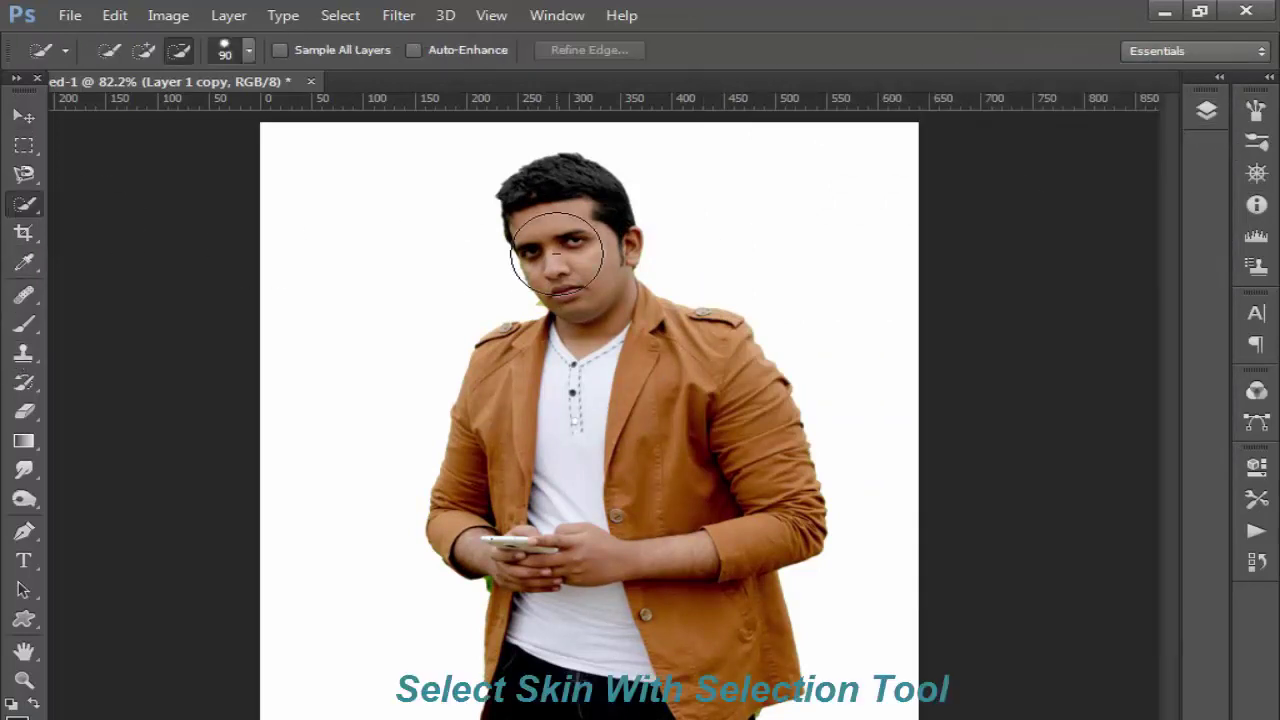
{"action": "key", "text": "bracketleft"}
{"action": "key", "text": "bracketleft"}
{"action": "key", "text": "bracketleft"}
{"action": "left_click", "coordinate": [143, 50]}
{"action": "key", "text": "bracketleft"}
{"action": "left_click_drag", "start_coordinate": [560, 240], "coordinate": [590, 330]}
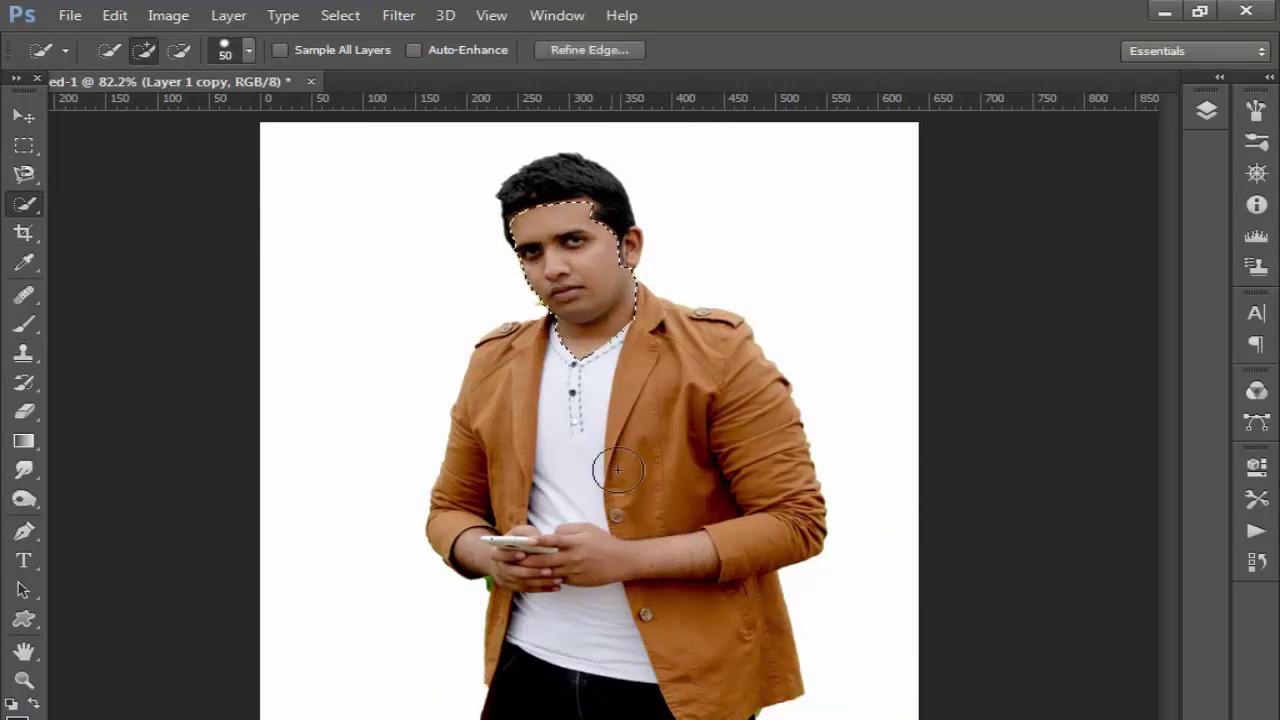
{"action": "key", "text": "bracketleft"}
{"action": "key", "text": "bracketleft"}
{"action": "mouse_move", "coordinate": [677, 549]}
{"action": "left_mouse_down"}
{"action": "mouse_move", "coordinate": [664, 564]}
{"action": "mouse_move", "coordinate": [475, 560]}
{"action": "left_mouse_up"}
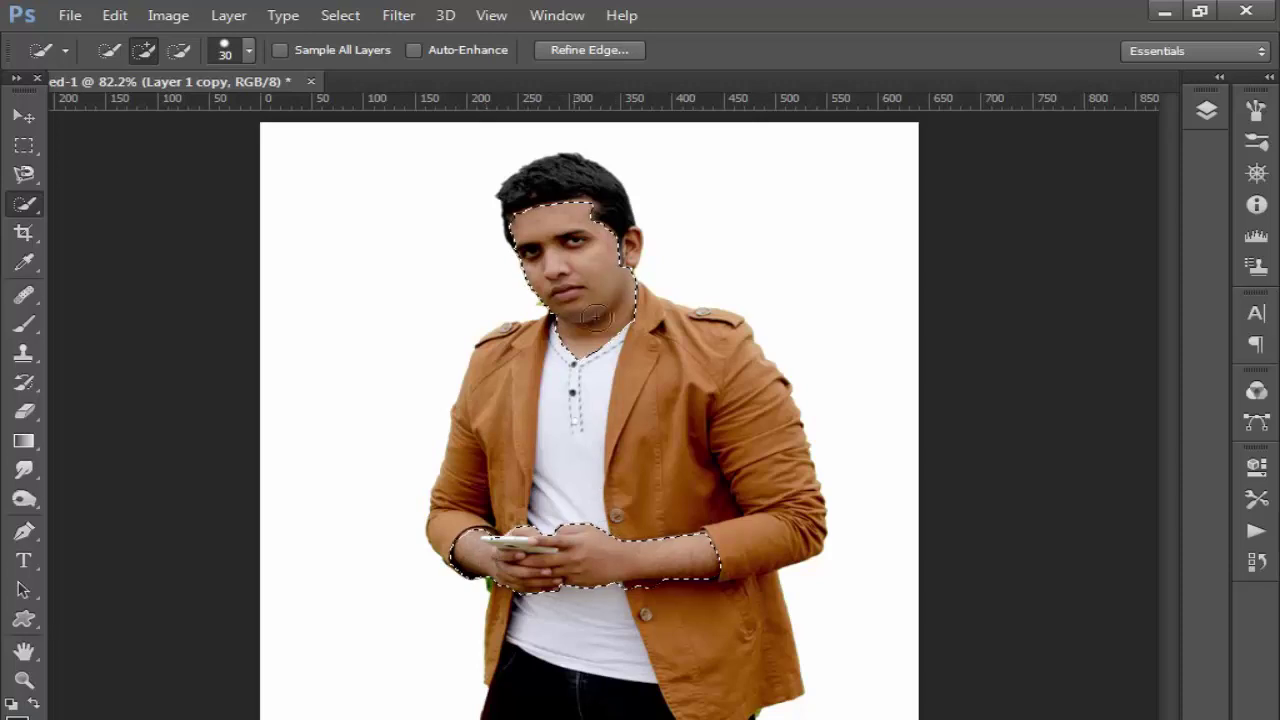
{"action": "key", "text": "bracketleft"}
{"action": "key", "text": "bracketleft"}
{"action": "key", "text": "bracketleft"}
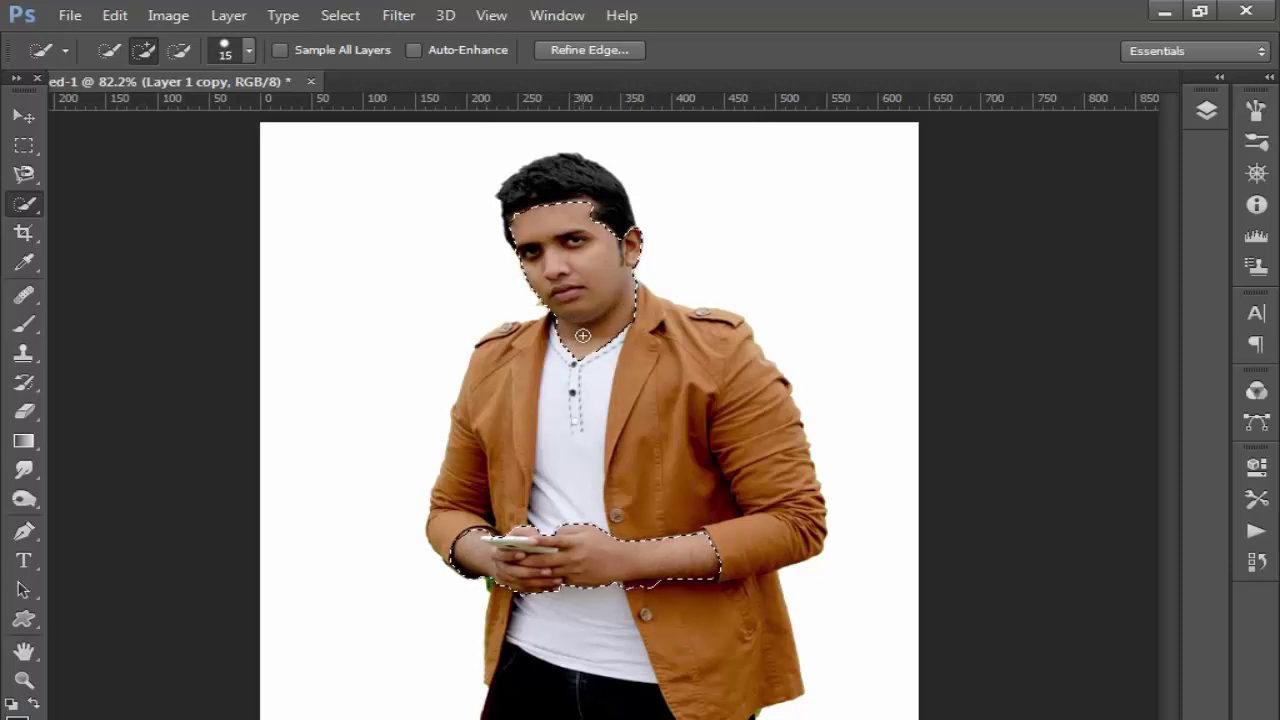
- Zoom in on the face and remove the hair beside the ear with a size-5 brush
{"action": "key", "text": "ctrl+plus"}
{"action": "key", "text": "ctrl+plus"}
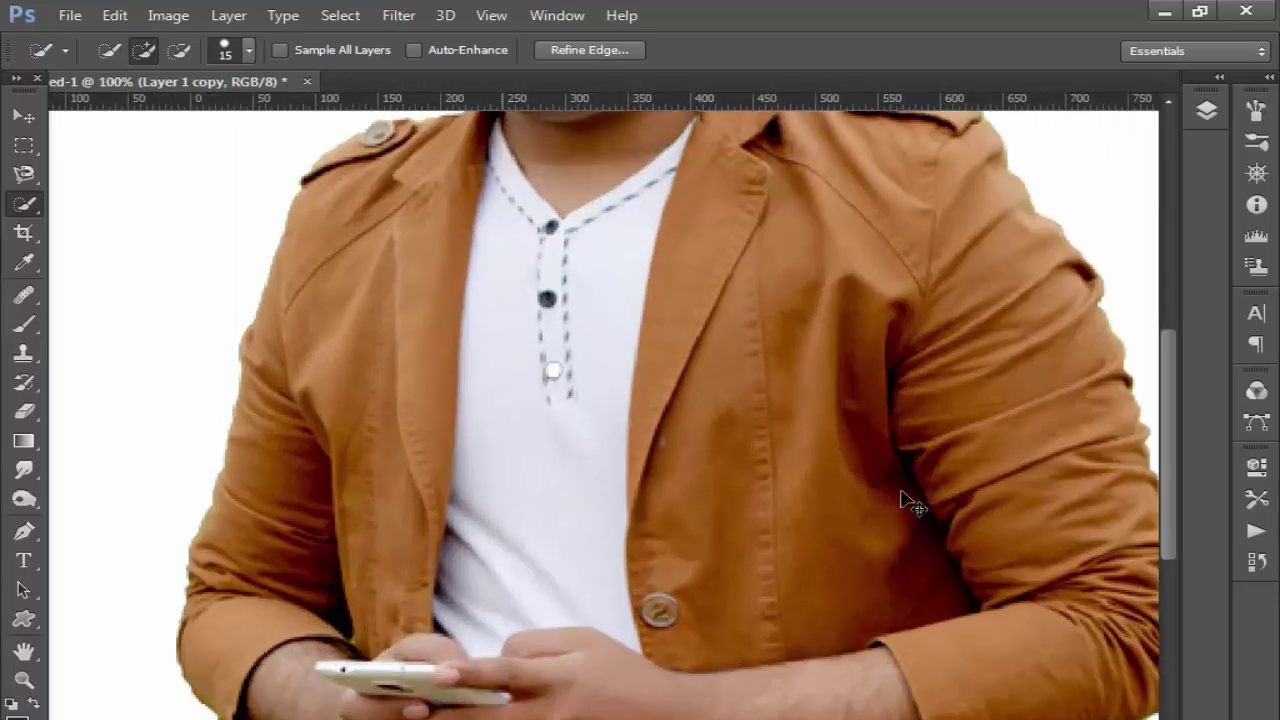
{"action": "key", "text": "ctrl+plus"}
{"action": "key", "text": "ctrl+plus"}
{"action": "scroll", "coordinate": [900, 500], "scroll_direction": "up", "scroll_amount": 10}
{"action": "scroll", "coordinate": [900, 503], "scroll_direction": "up", "scroll_amount": 3}
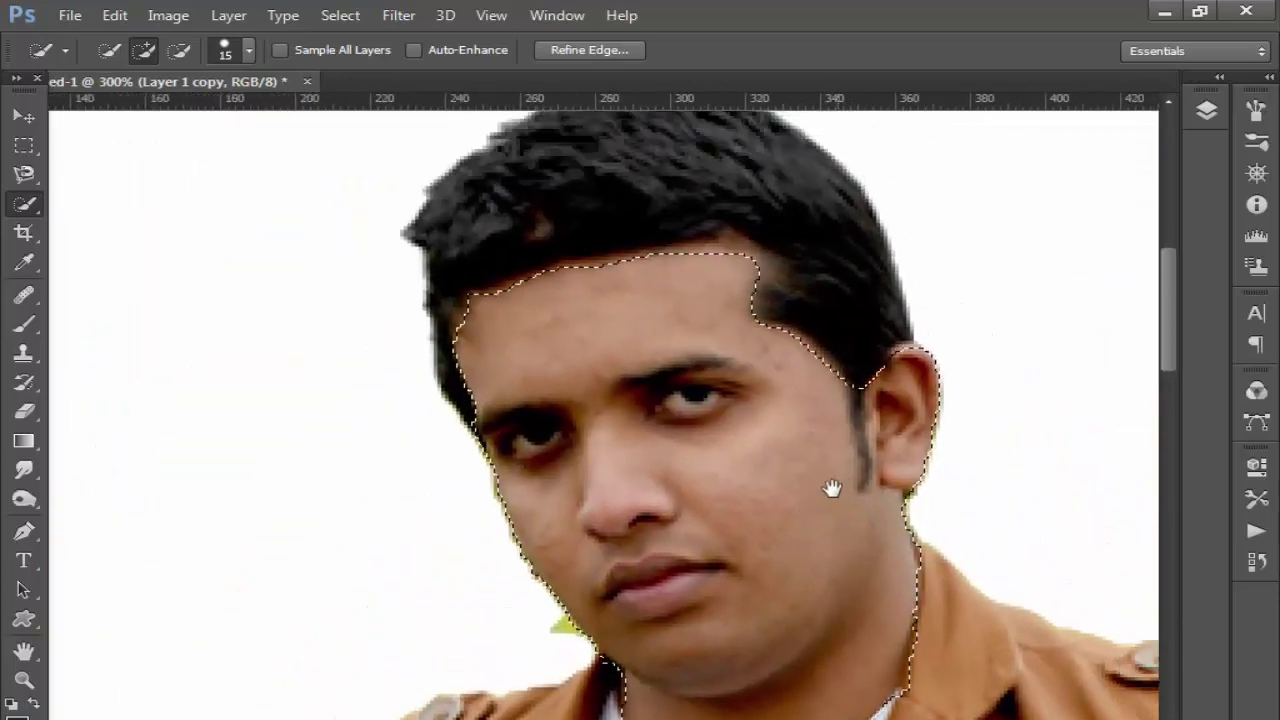
{"action": "left_click_drag", "start_coordinate": [832, 488], "coordinate": [810, 514]}
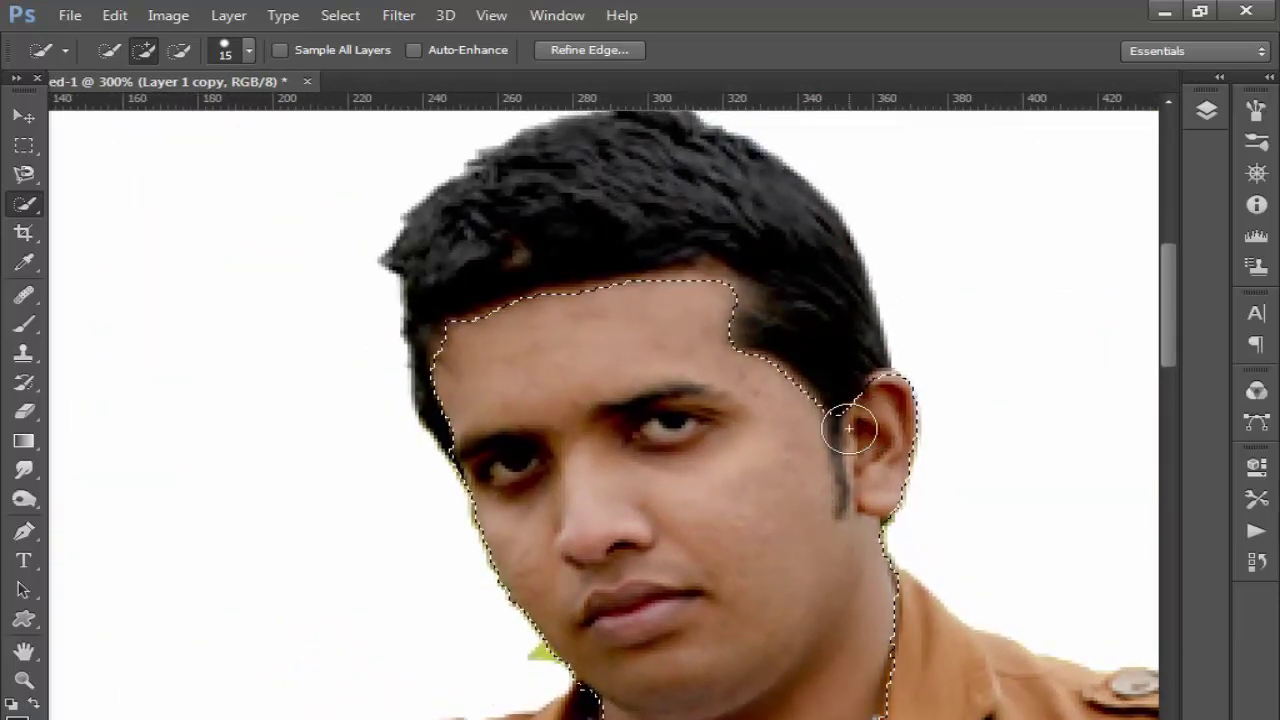
{"action": "left_click", "coordinate": [178, 52]}
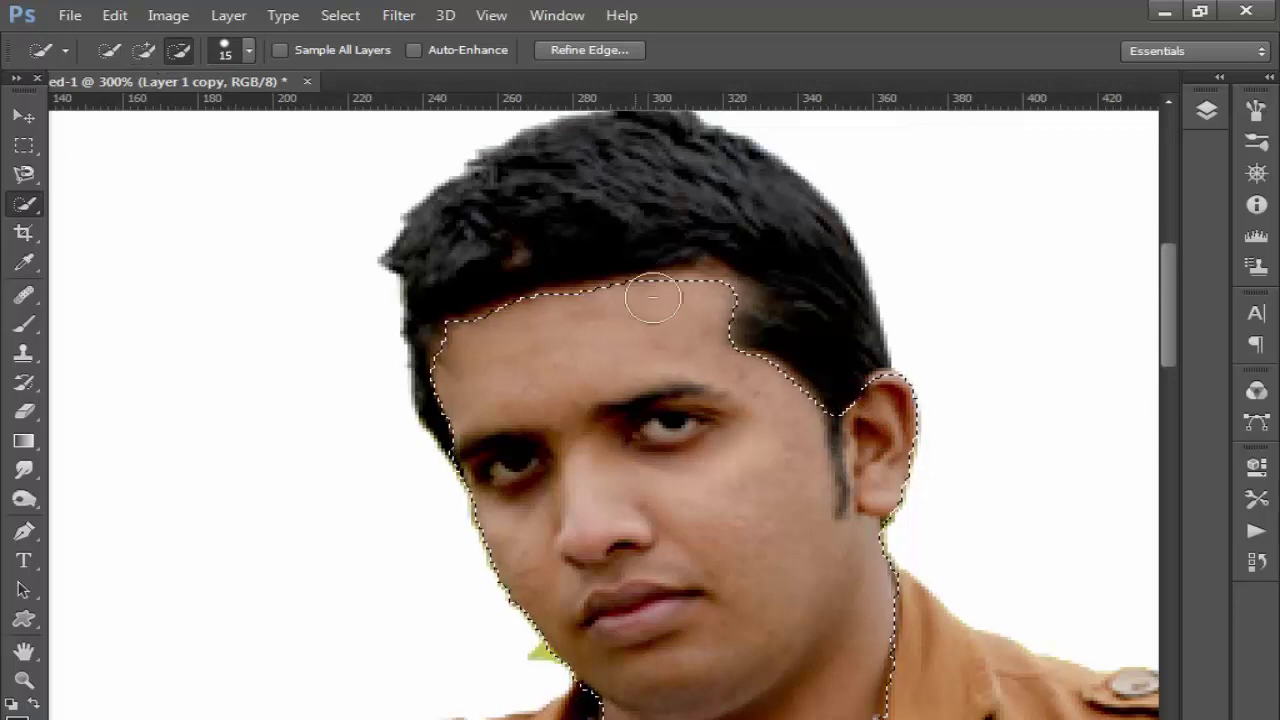
{"action": "key", "text": "bracketleft"}
{"action": "key", "text": "bracketleft"}
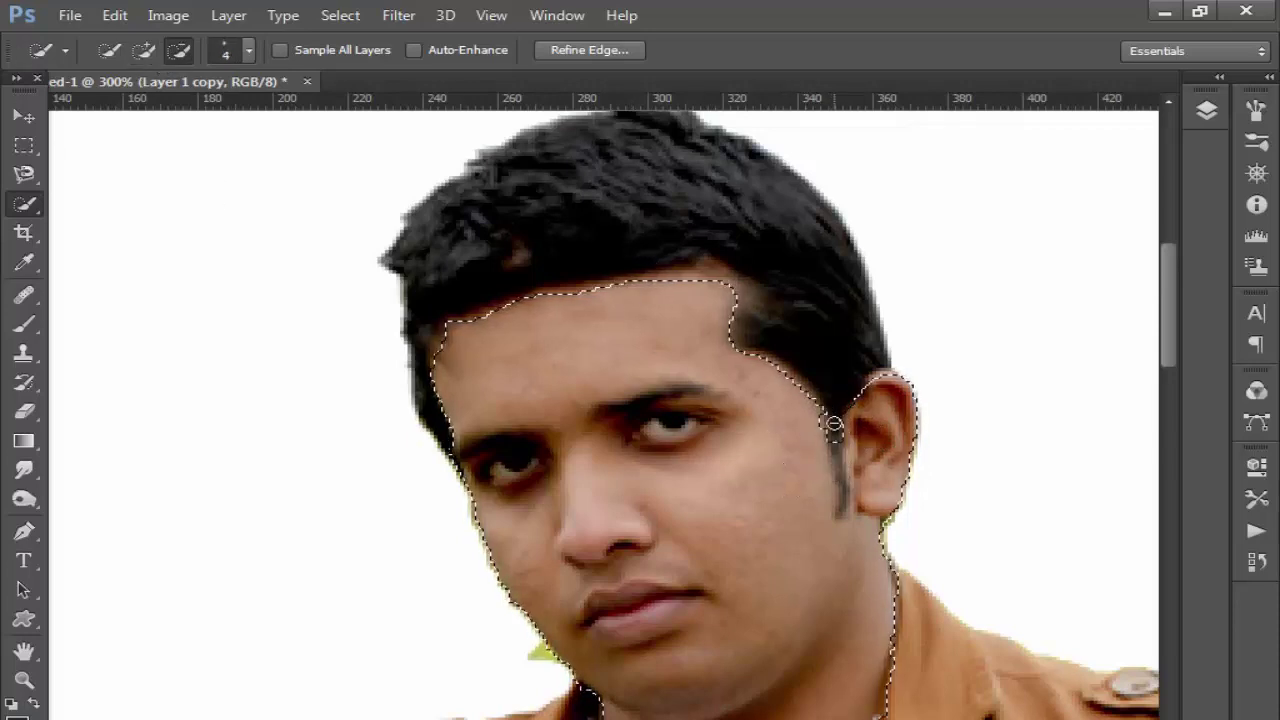
{"action": "left_click_drag", "start_coordinate": [830, 420], "coordinate": [842, 480]}
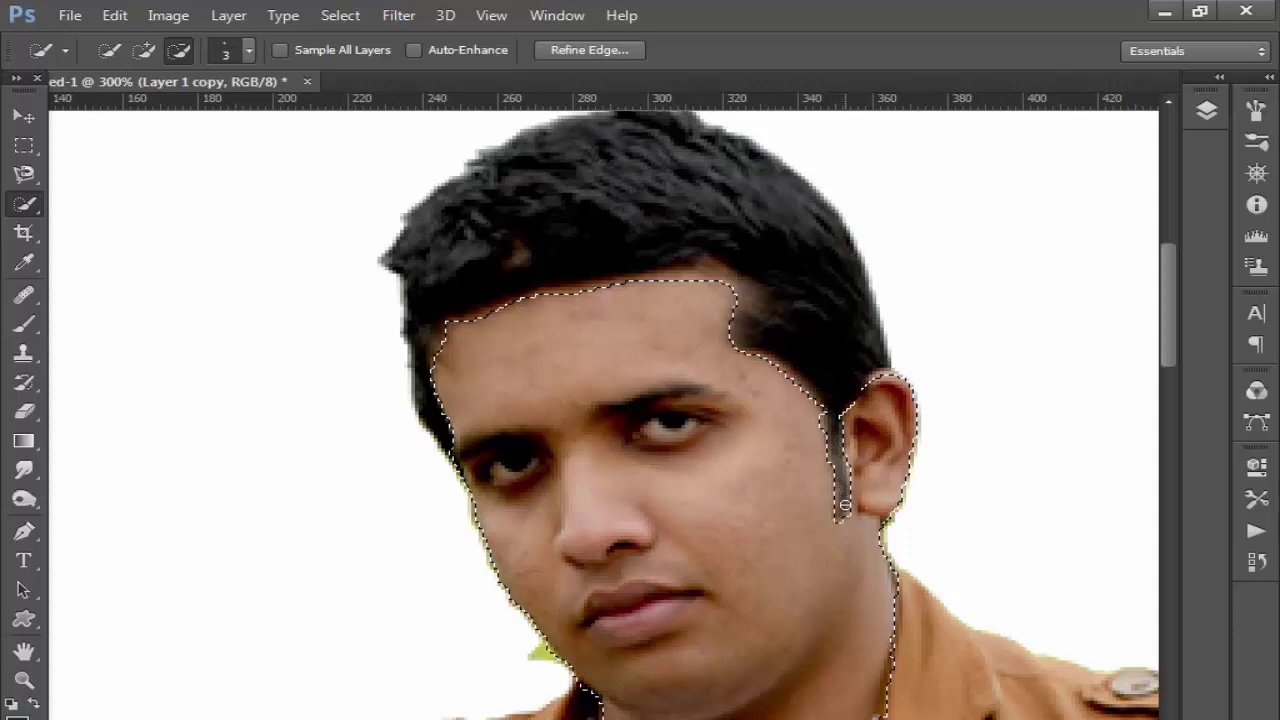
- Add the forehead to the selection, following the hairline and ear
{"action": "left_click", "coordinate": [143, 50]}
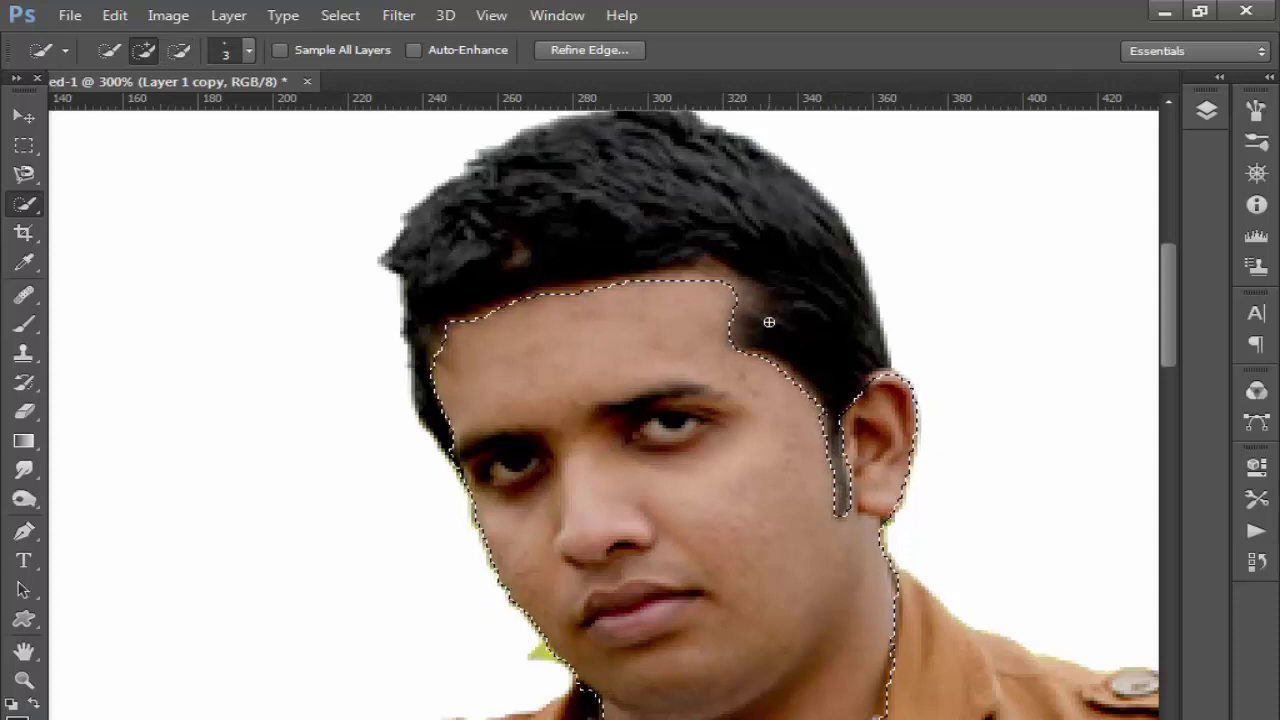
{"action": "mouse_move", "coordinate": [731, 305]}
{"action": "left_mouse_down"}
{"action": "mouse_move", "coordinate": [712, 277]}
{"action": "mouse_move", "coordinate": [590, 312]}
{"action": "left_mouse_up"}
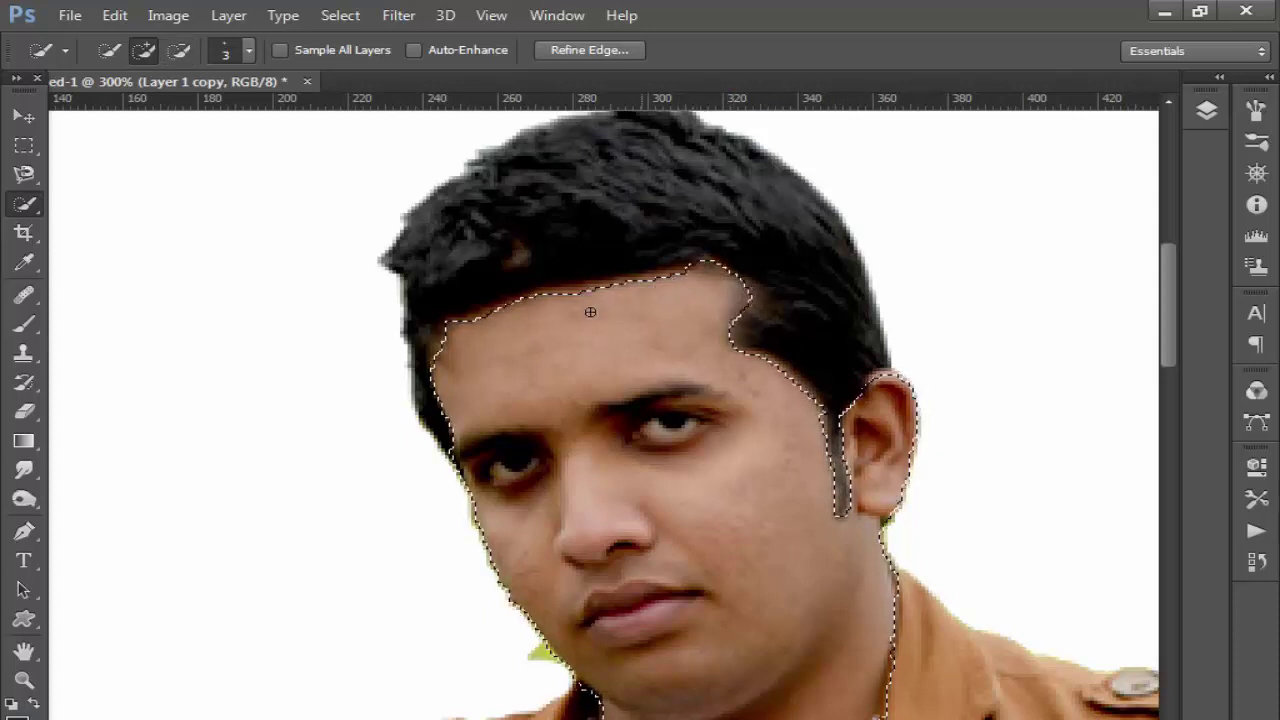
{"action": "left_click_drag", "start_coordinate": [488, 314], "coordinate": [641, 287]}
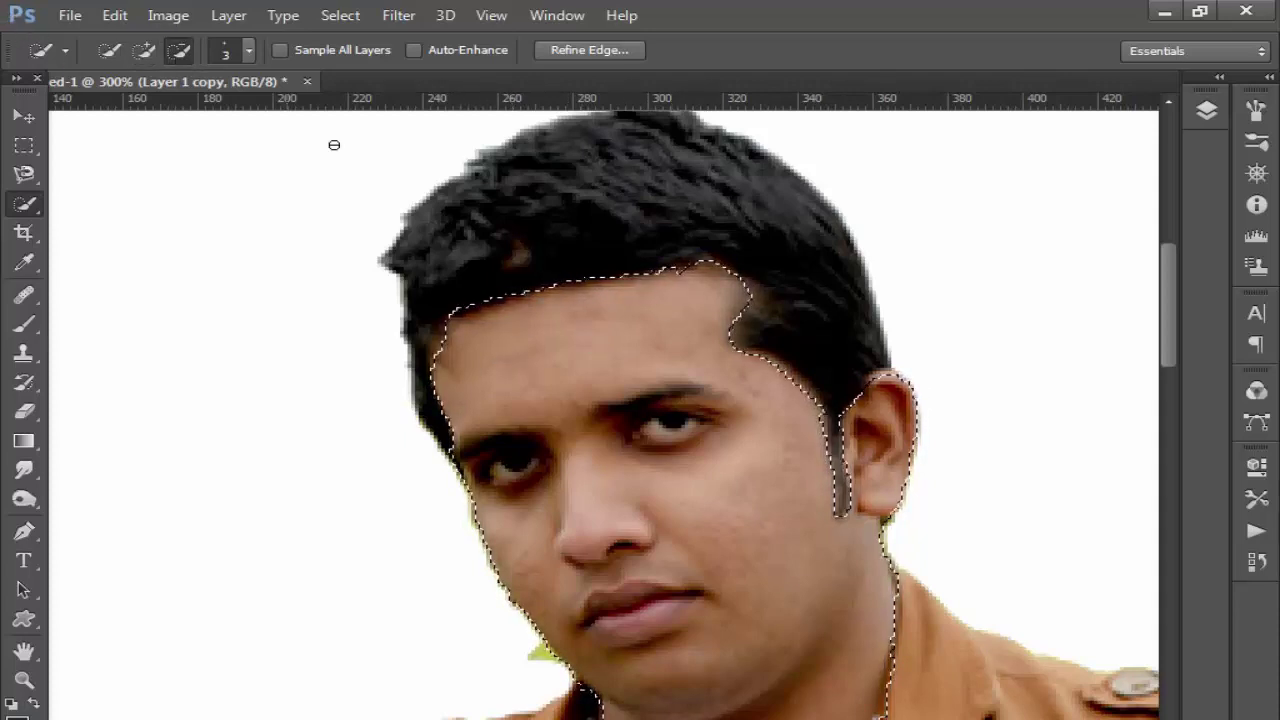
{"action": "left_click_drag", "start_coordinate": [575, 276], "coordinate": [531, 290]}
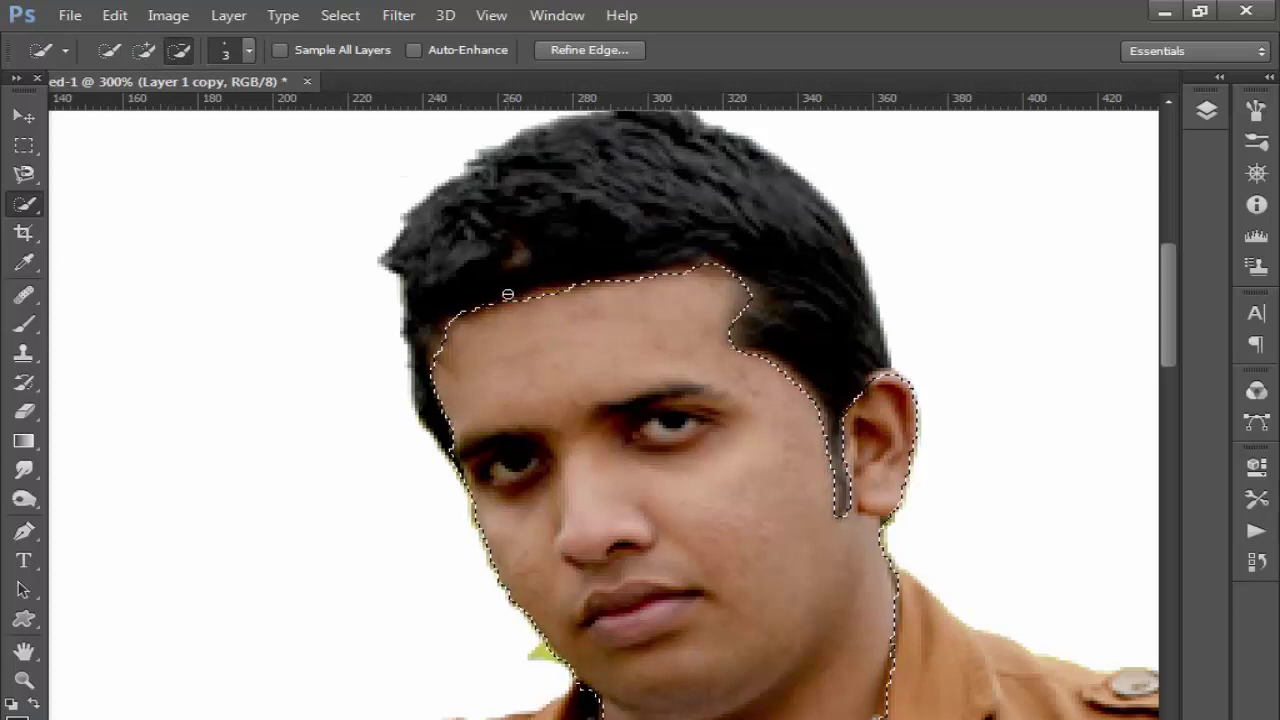
{"action": "left_click_drag", "start_coordinate": [374, 323], "coordinate": [460, 193]}
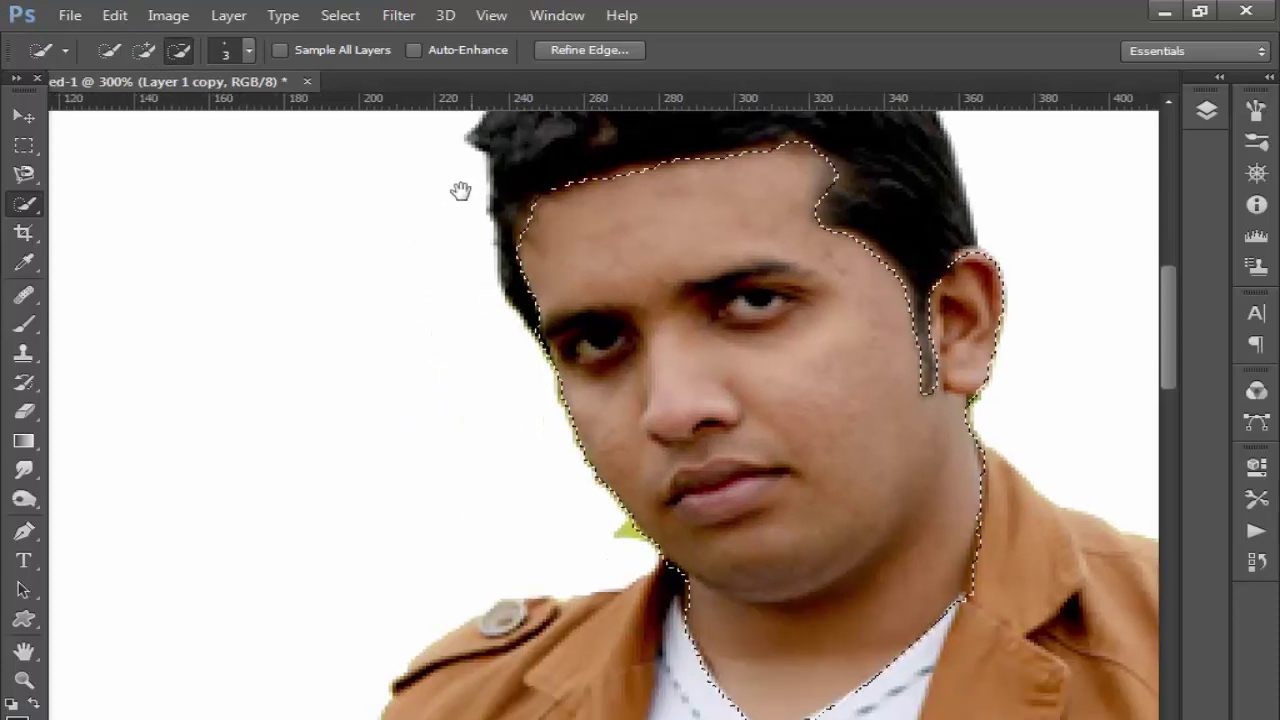
- Copy the selected face onto a new layer and delete Layer 1
{"action": "key", "text": "ctrl+j"}
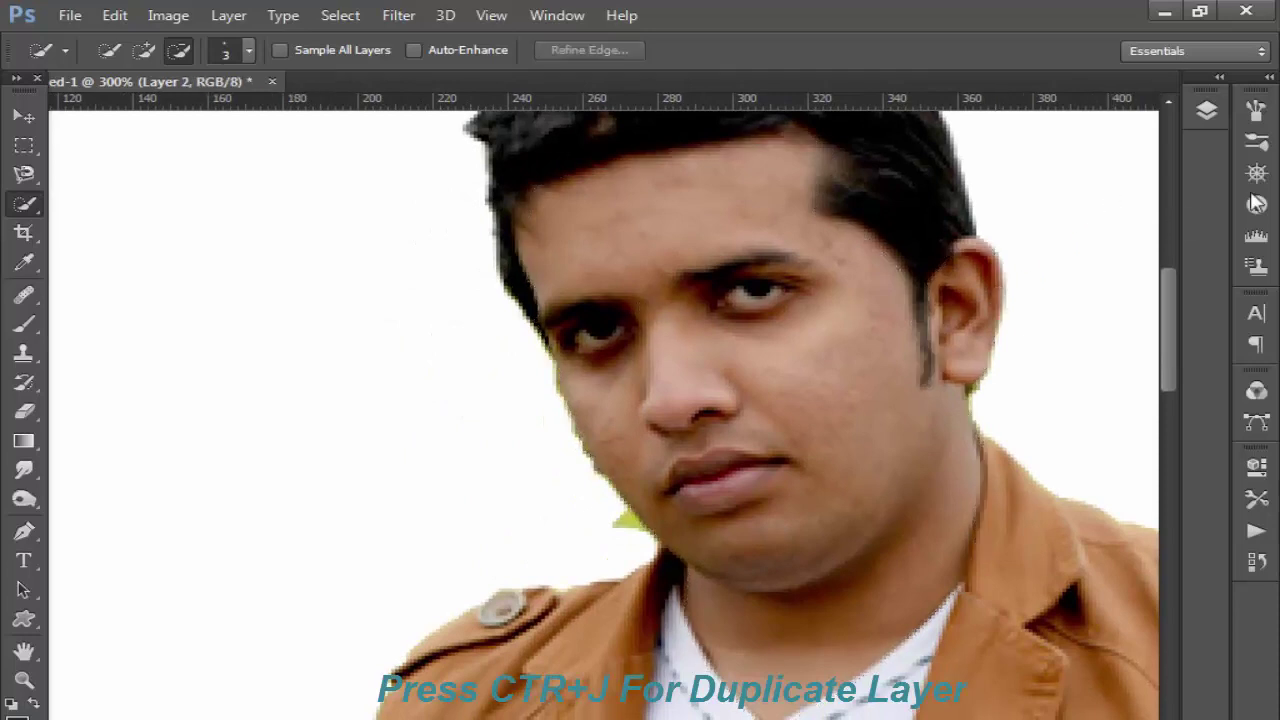
{"action": "left_click", "coordinate": [1207, 110]}
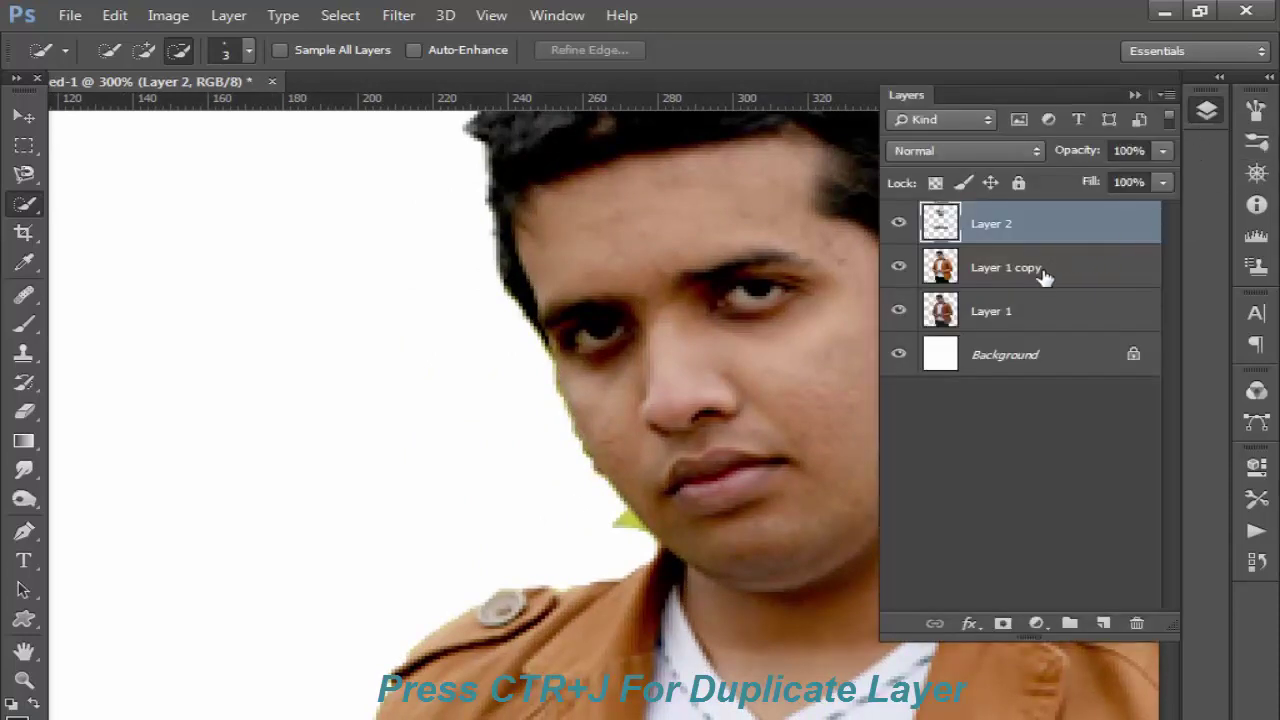
{"action": "left_click", "coordinate": [1028, 323]}
{"action": "key", "text": "Delete"}
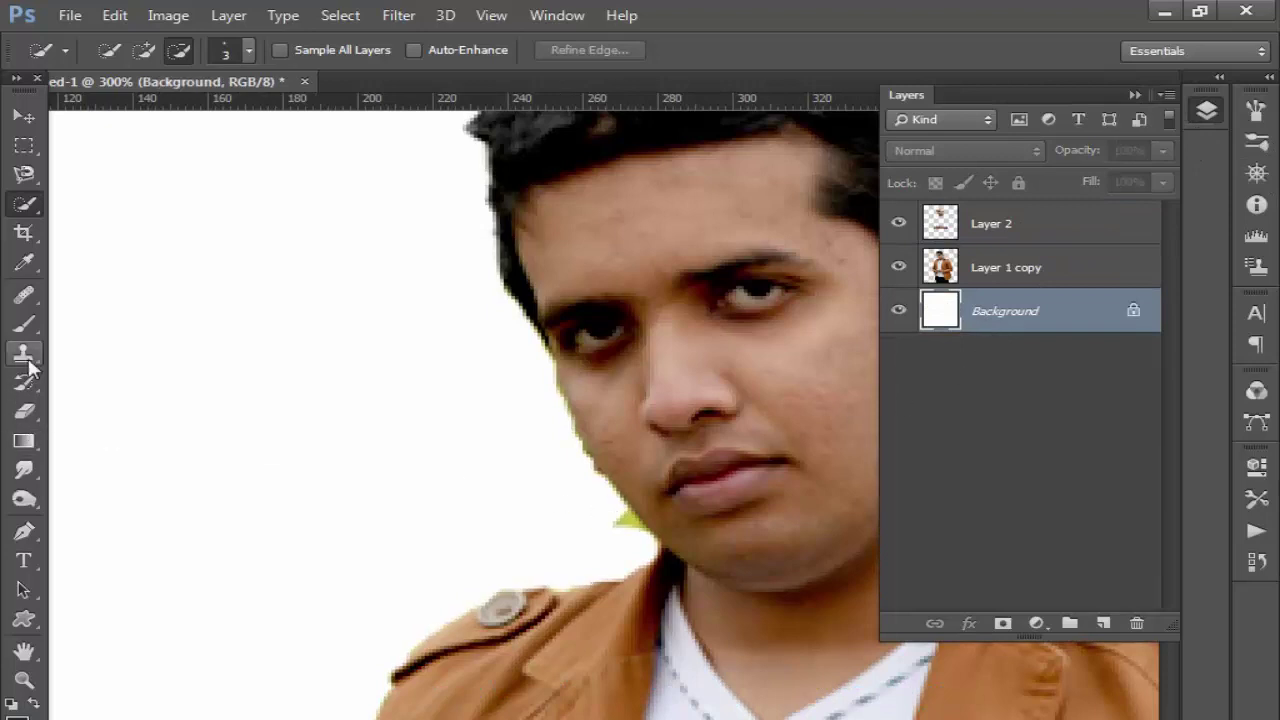
- Erase the green fringe beside the chin on Layer 1 copy
{"action": "left_click", "coordinate": [997, 280]}
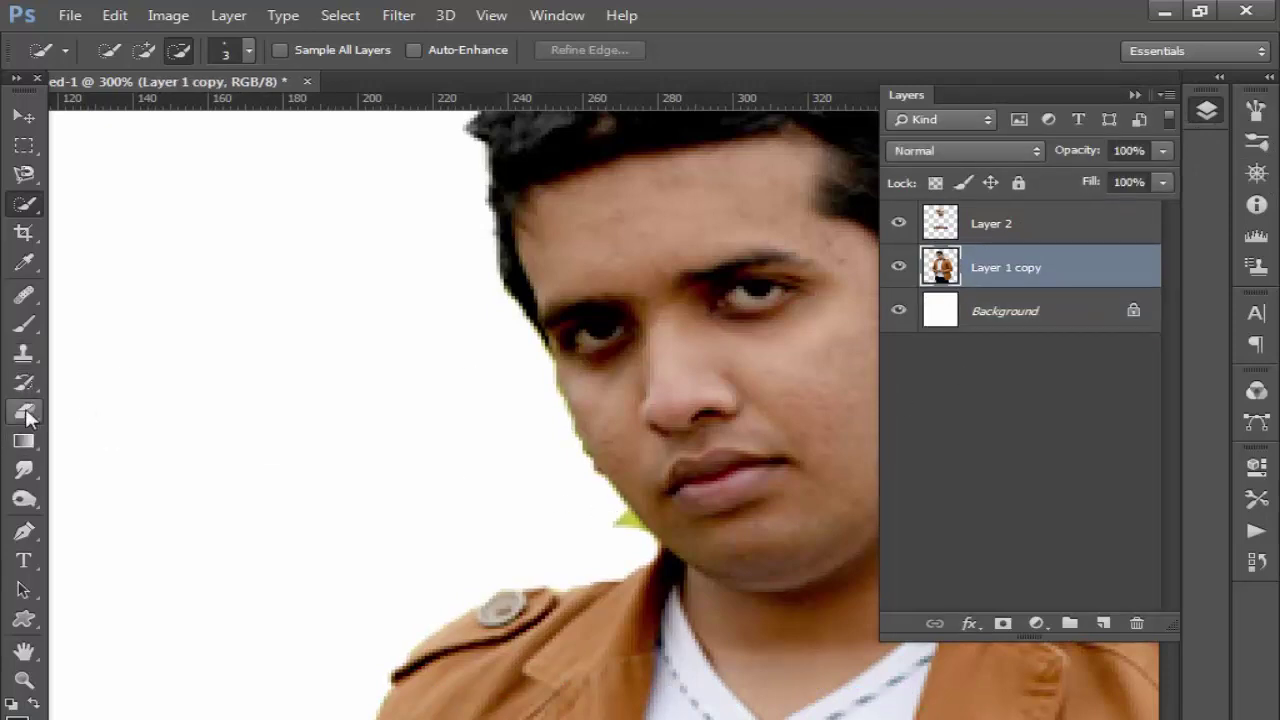
{"action": "left_click", "coordinate": [24, 411]}
{"action": "left_click_drag", "start_coordinate": [637, 544], "coordinate": [606, 506]}
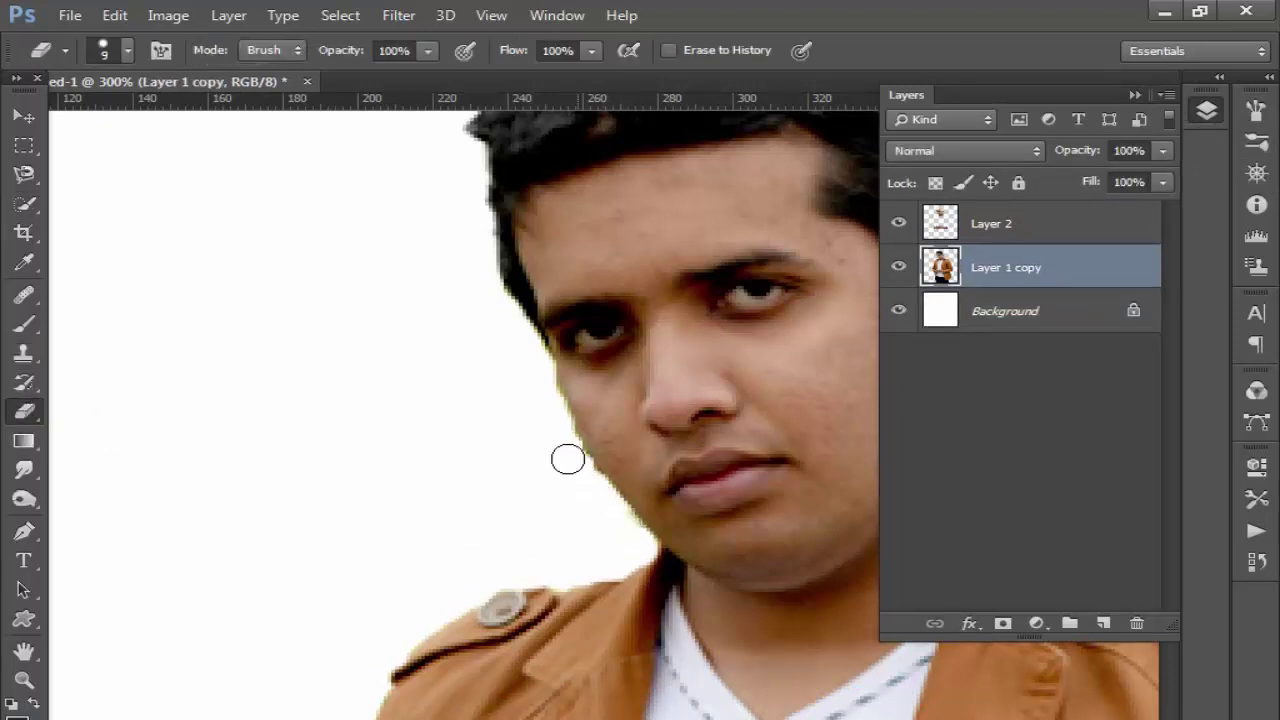
{"action": "left_click", "coordinate": [1135, 95]}
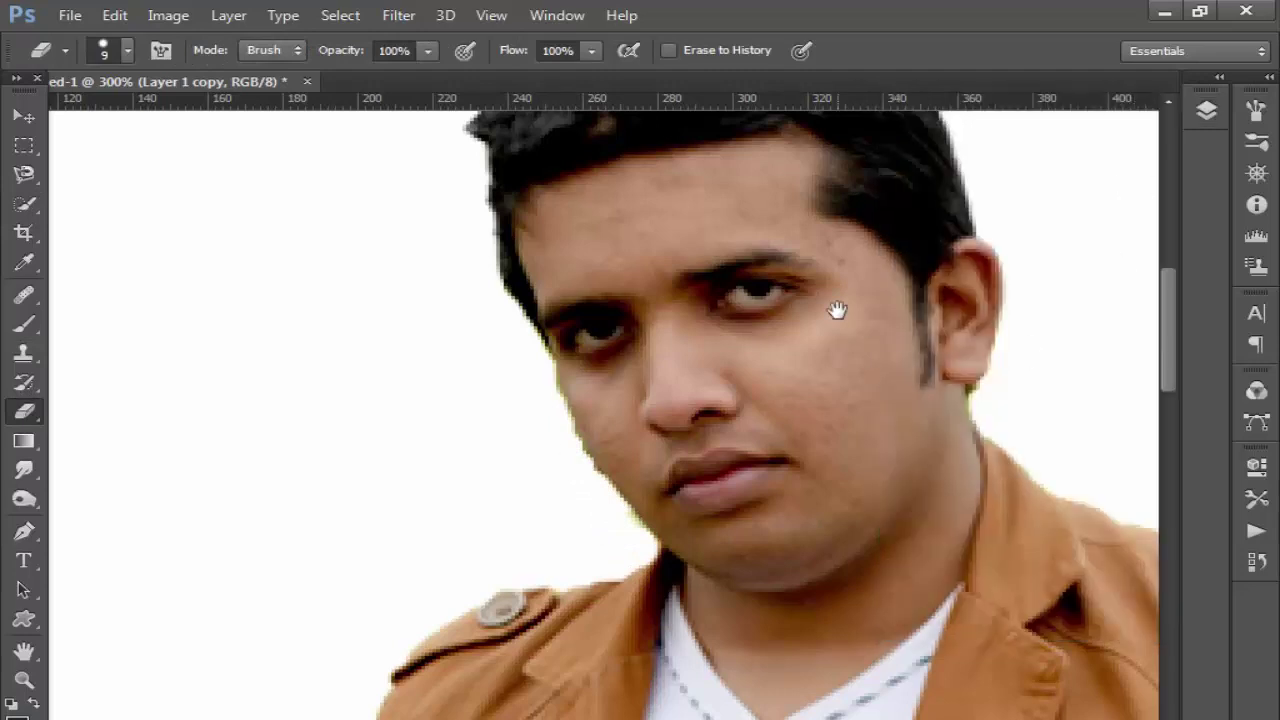
{"action": "left_click_drag", "start_coordinate": [837, 310], "coordinate": [749, 432]}
{"action": "key", "text": "ctrl+0"}
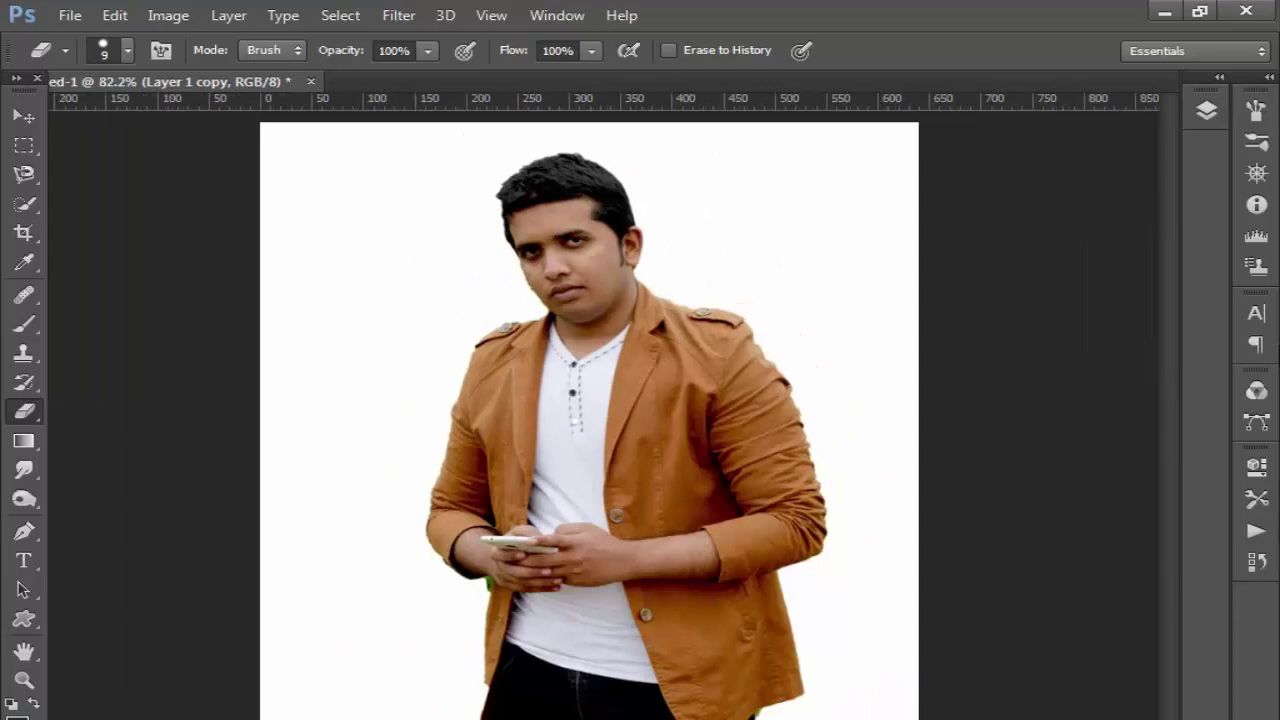
- Cancel an unneeded Curves dialog and select Layer 2, the copied face
{"action": "left_click", "coordinate": [160, 16]}
{"action": "mouse_move", "coordinate": [205, 72]}
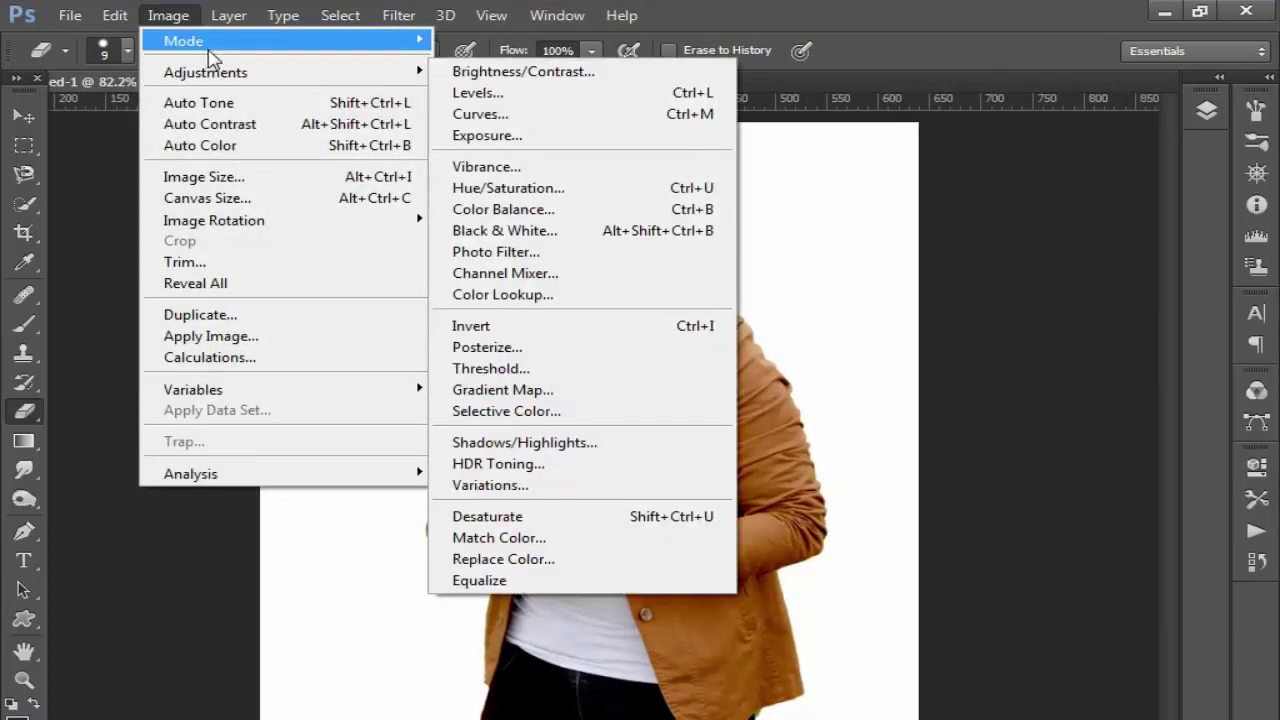
{"action": "left_click", "coordinate": [535, 116]}
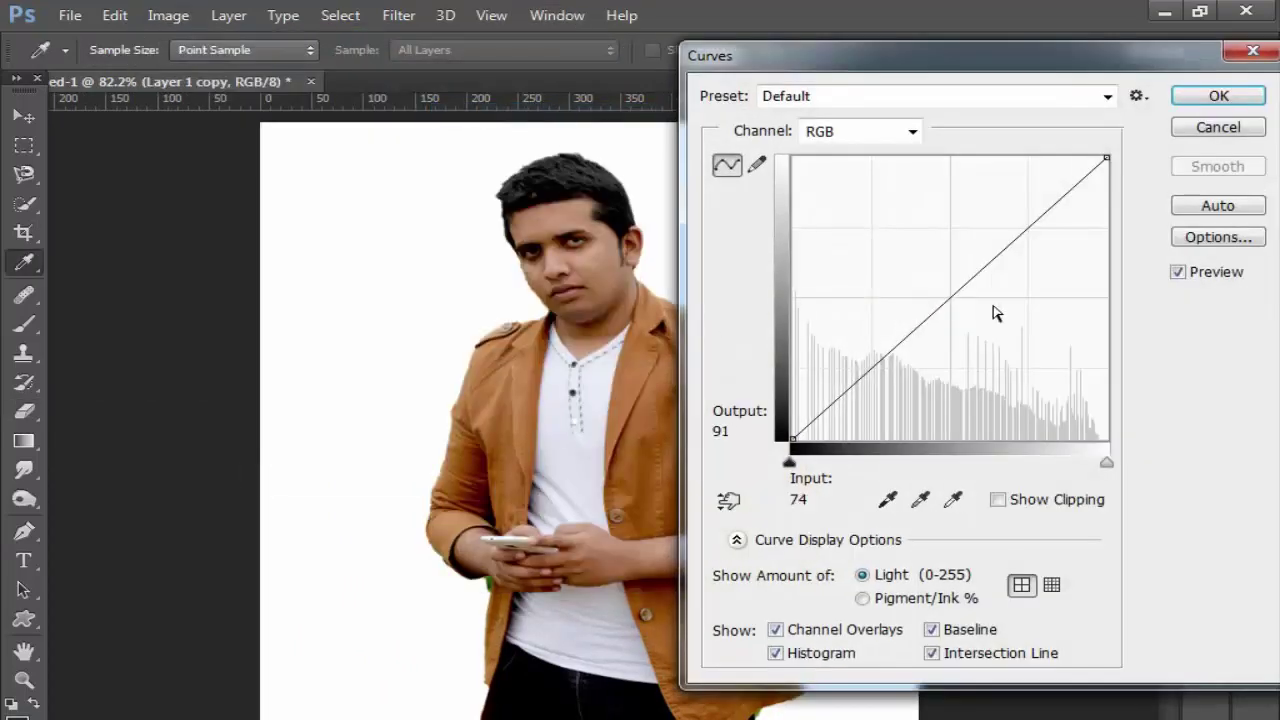
{"action": "left_click", "coordinate": [1240, 129]}
{"action": "left_click", "coordinate": [1207, 110]}
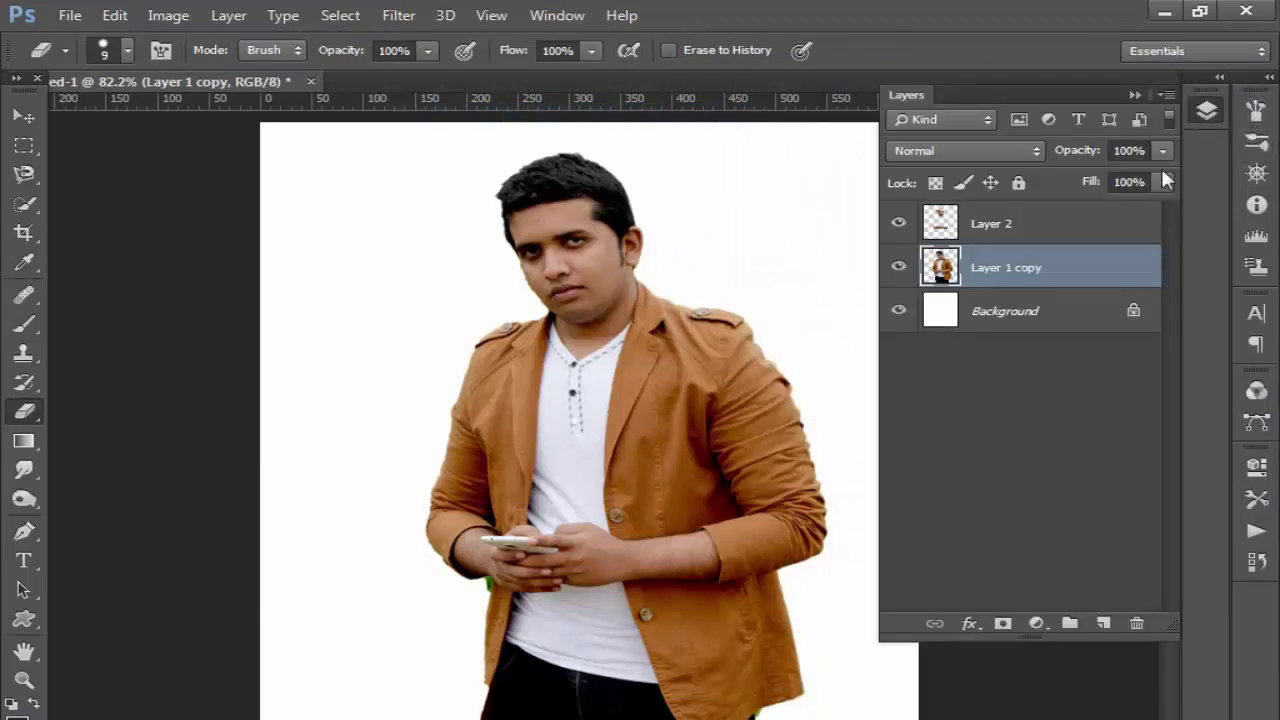
{"action": "left_click", "coordinate": [1073, 230]}
{"action": "left_click", "coordinate": [1135, 94]}
- Brighten Layer 2's face by lifting the Curves midtones
{"action": "left_click", "coordinate": [168, 15]}
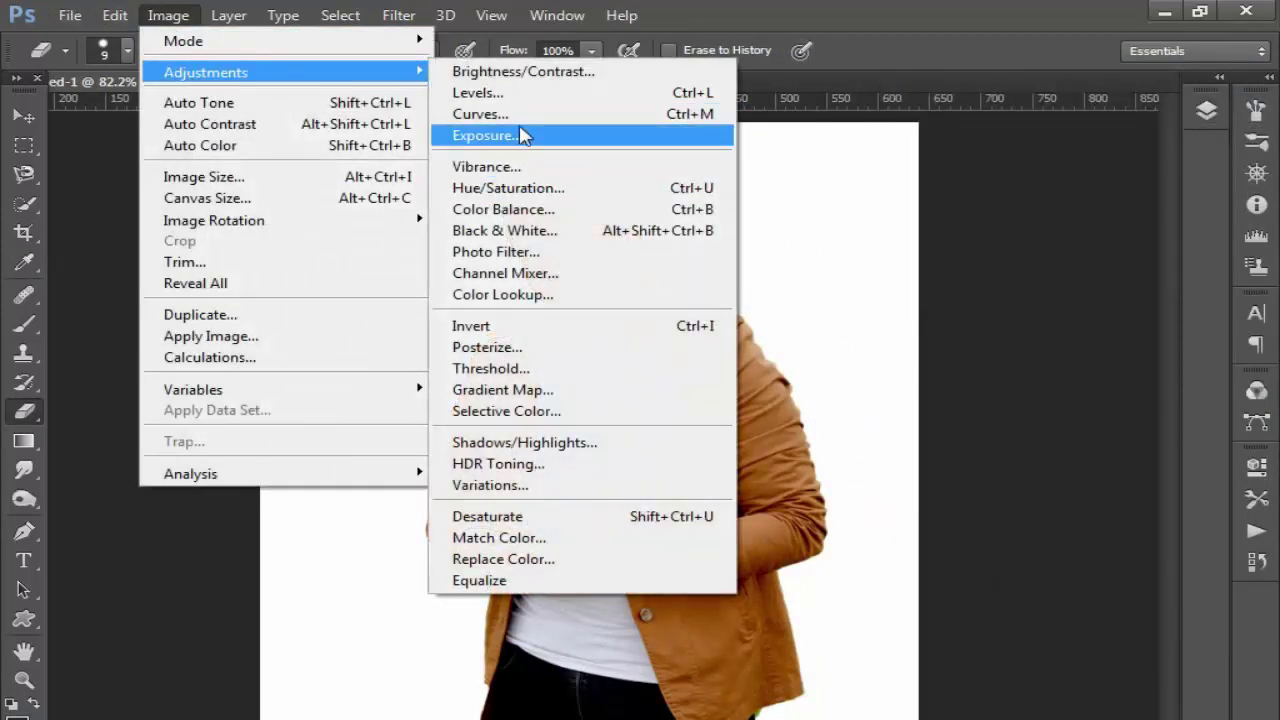
{"action": "left_click", "coordinate": [540, 114]}
{"action": "left_click_drag", "start_coordinate": [946, 300], "coordinate": [931, 285]}
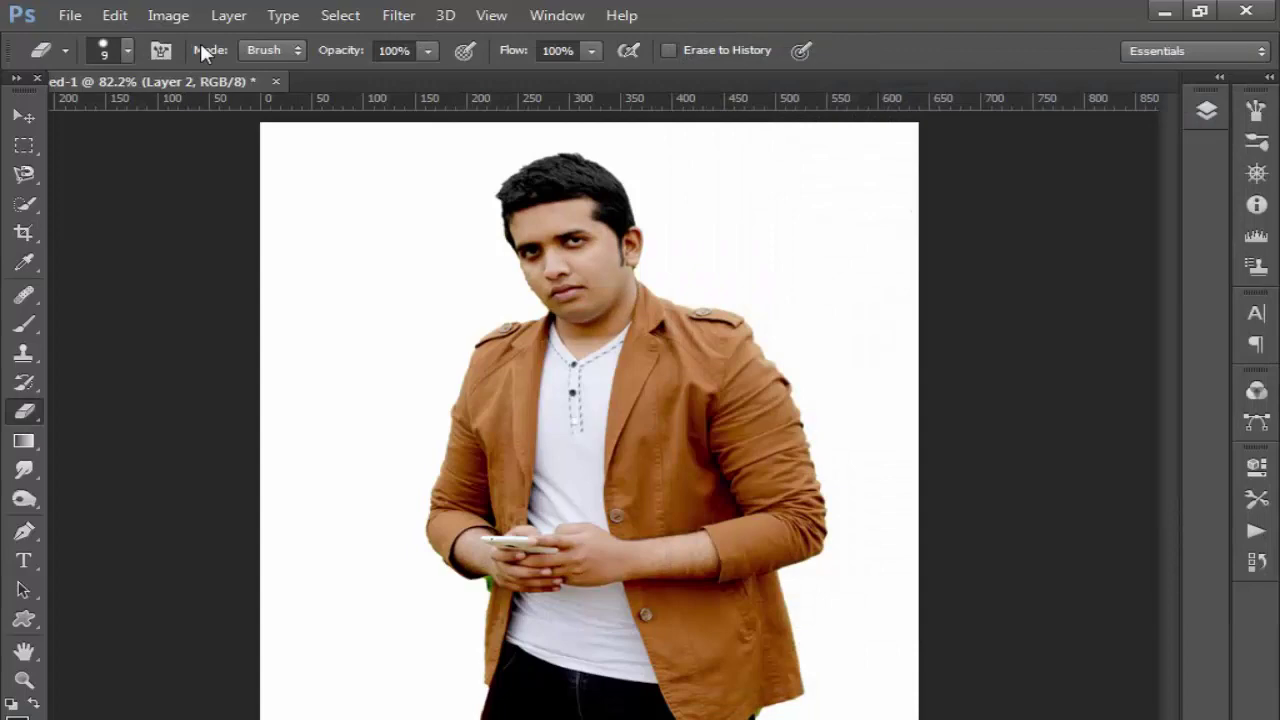
{"action": "left_click", "coordinate": [168, 15]}
{"action": "mouse_move", "coordinate": [205, 72]}
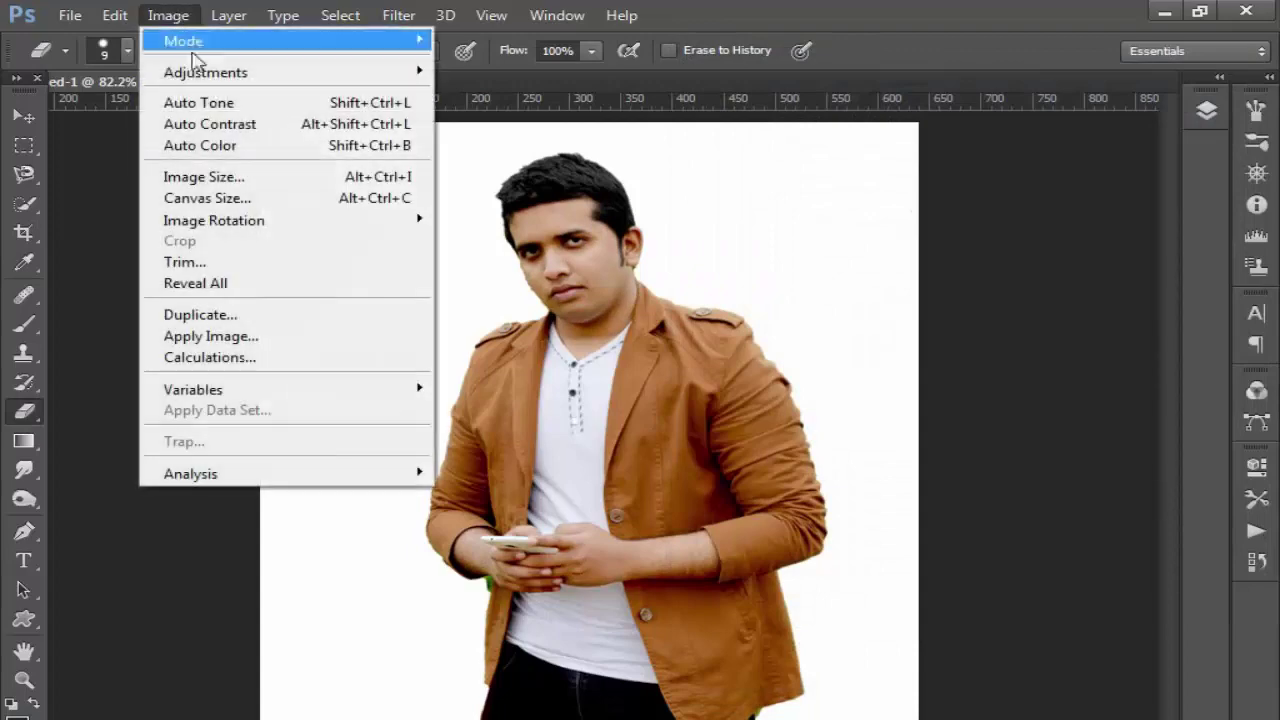
- Apply Levels to Layer 2 with black input 29 and the midtone slider moved left
{"action": "left_click", "coordinate": [490, 93]}
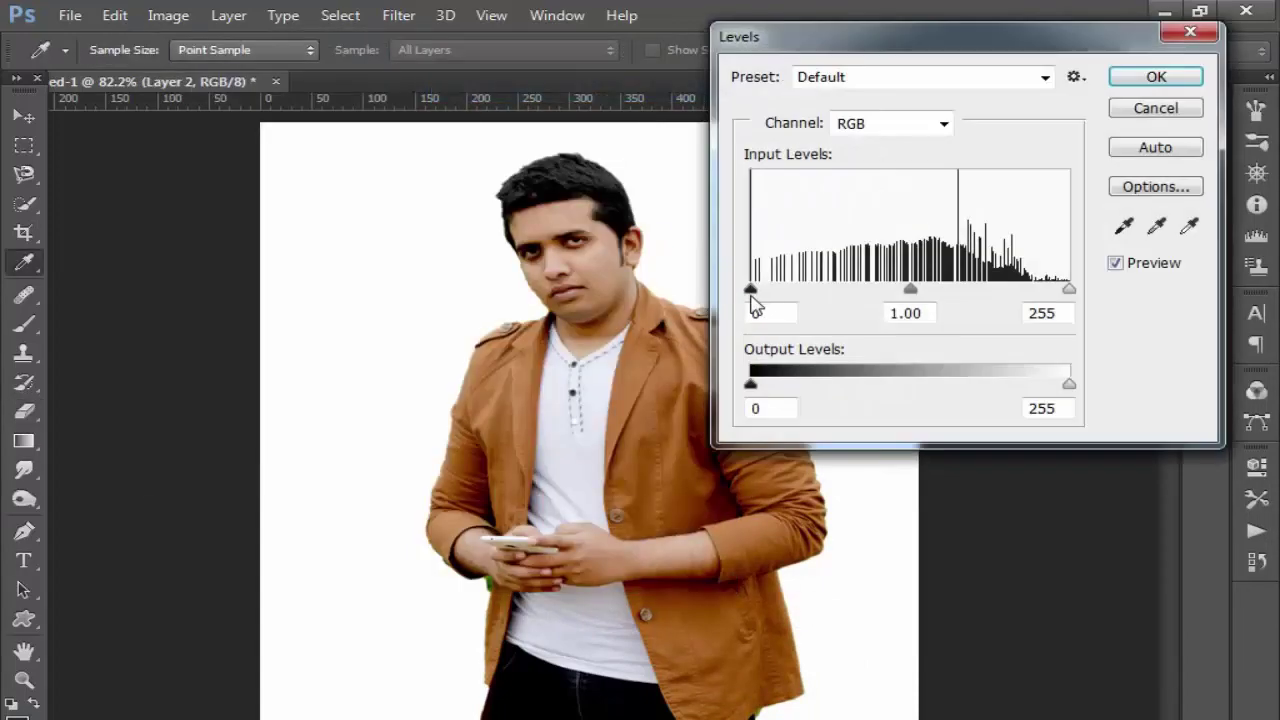
{"action": "left_click_drag", "start_coordinate": [752, 297], "coordinate": [789, 307]}
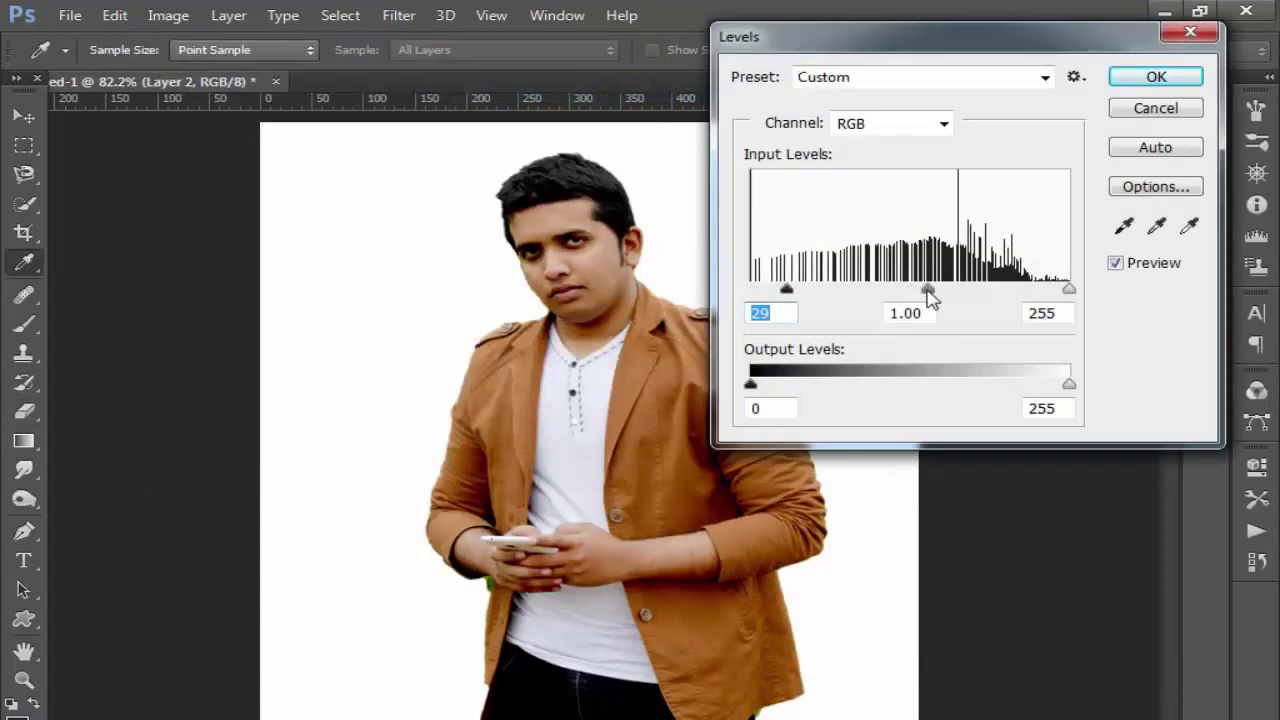
{"action": "left_click_drag", "start_coordinate": [928, 292], "coordinate": [899, 300]}
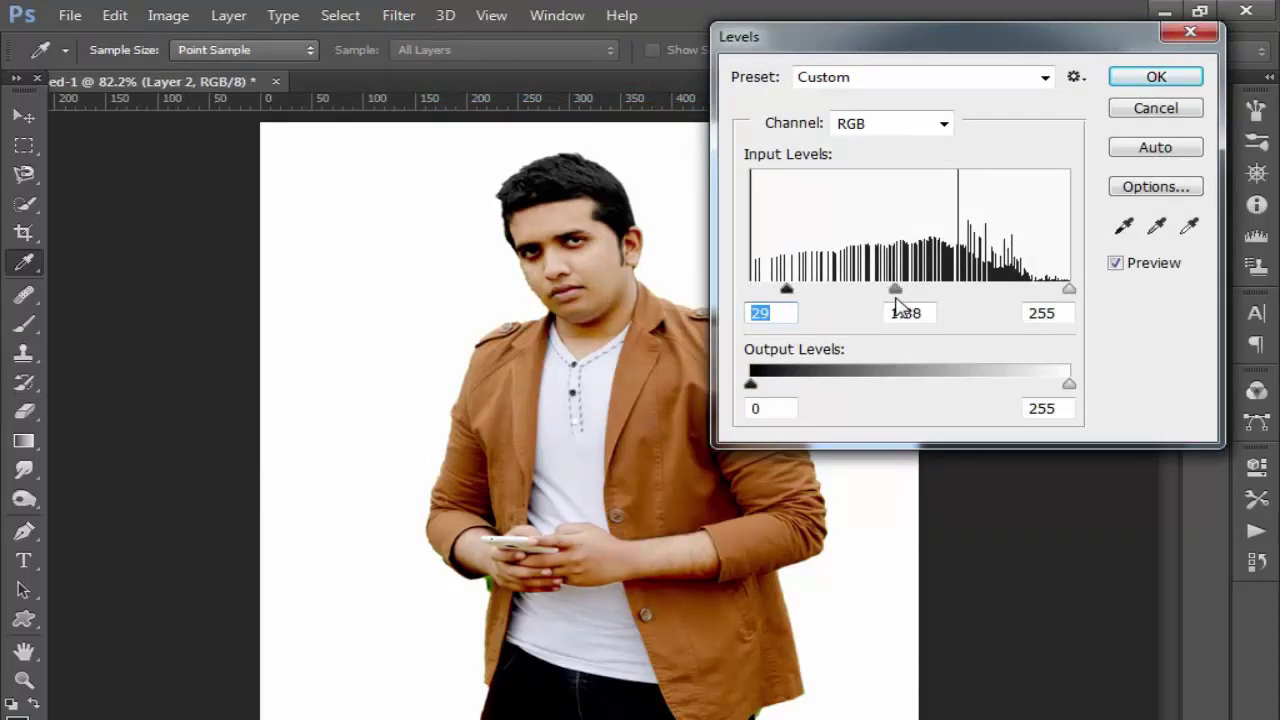
{"action": "left_click", "coordinate": [896, 297]}
{"action": "left_click", "coordinate": [1156, 79]}
{"action": "key", "text": "e"}
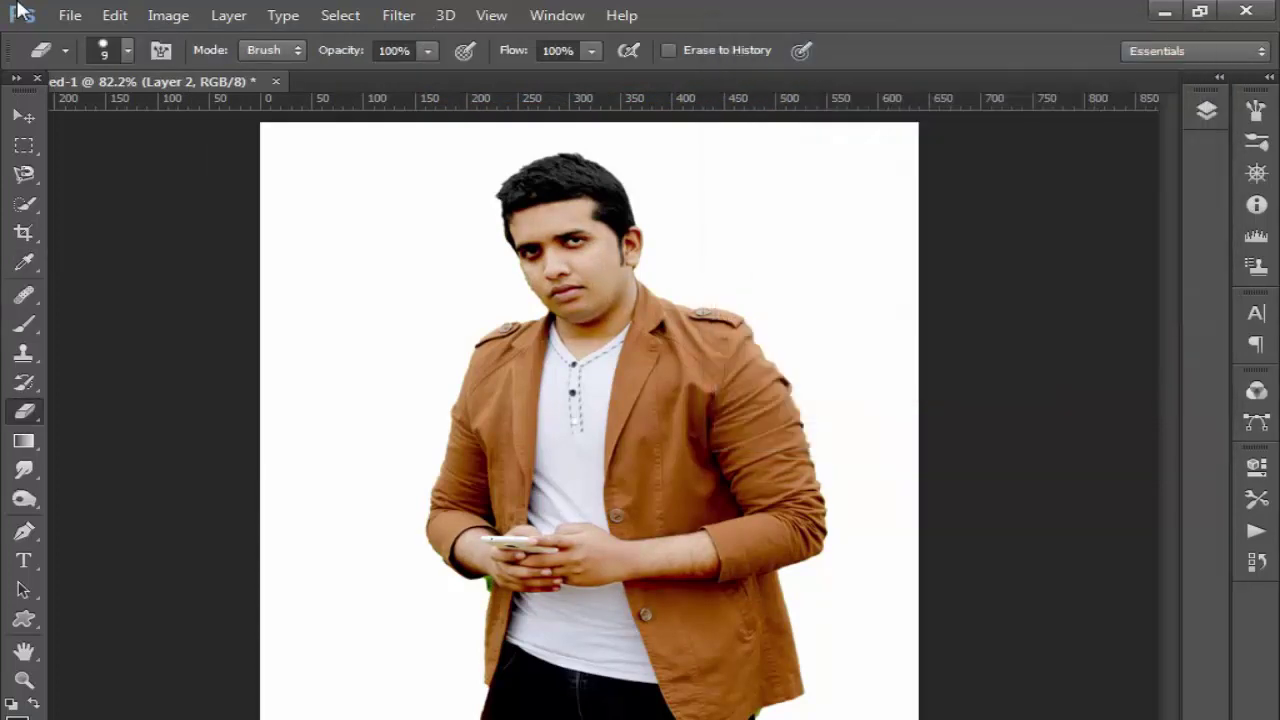
{"action": "left_click", "coordinate": [69, 15]}
- Open DSC_0008 copy.psd from D:, drag its hair into the portrait, close it unsaved
{"action": "left_click", "coordinate": [90, 56]}
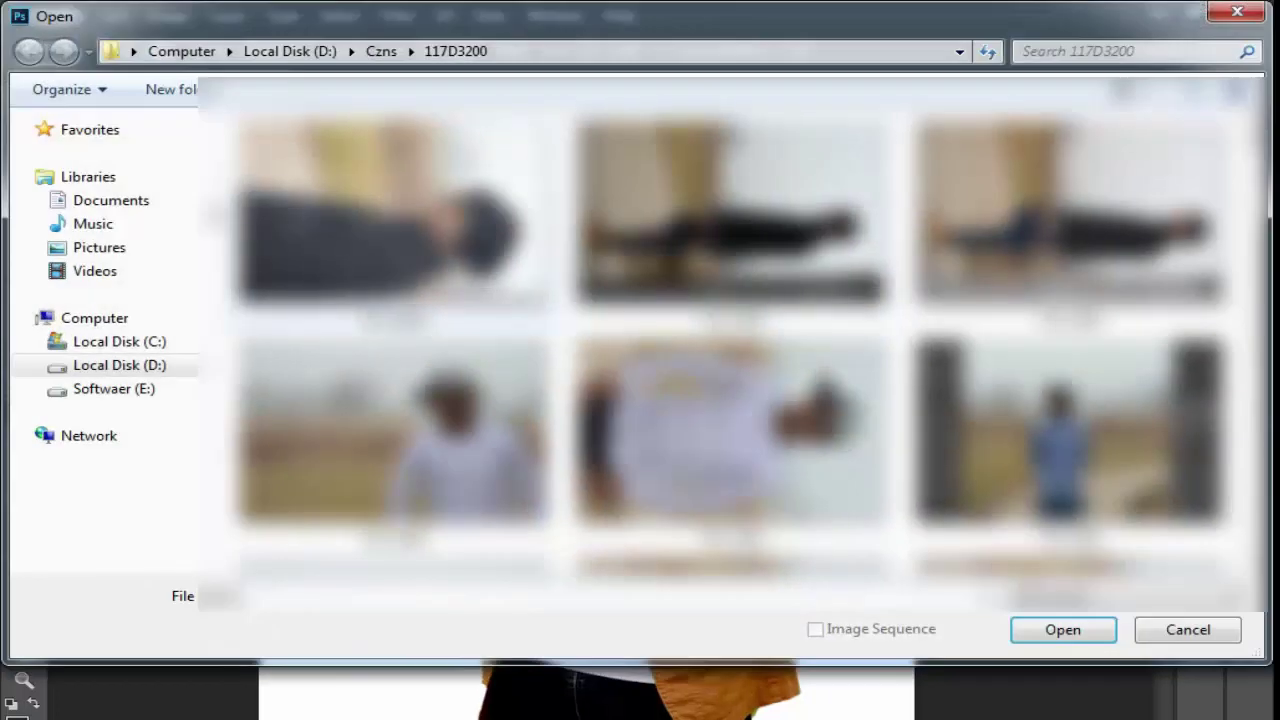
{"action": "left_click", "coordinate": [133, 51]}
{"action": "left_click", "coordinate": [117, 370]}
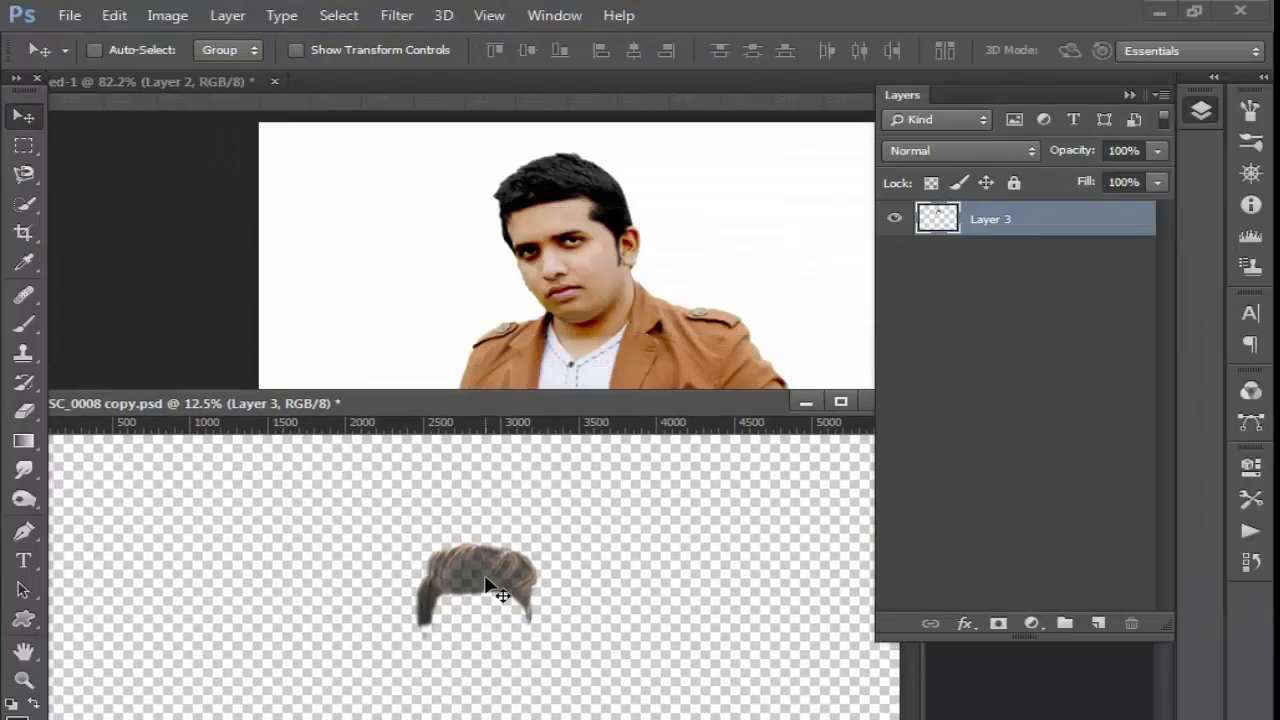
{"action": "left_click_drag", "start_coordinate": [487, 585], "coordinate": [521, 276]}
{"action": "left_click_drag", "start_coordinate": [775, 398], "coordinate": [299, 449]}
{"action": "left_click", "coordinate": [410, 452]}
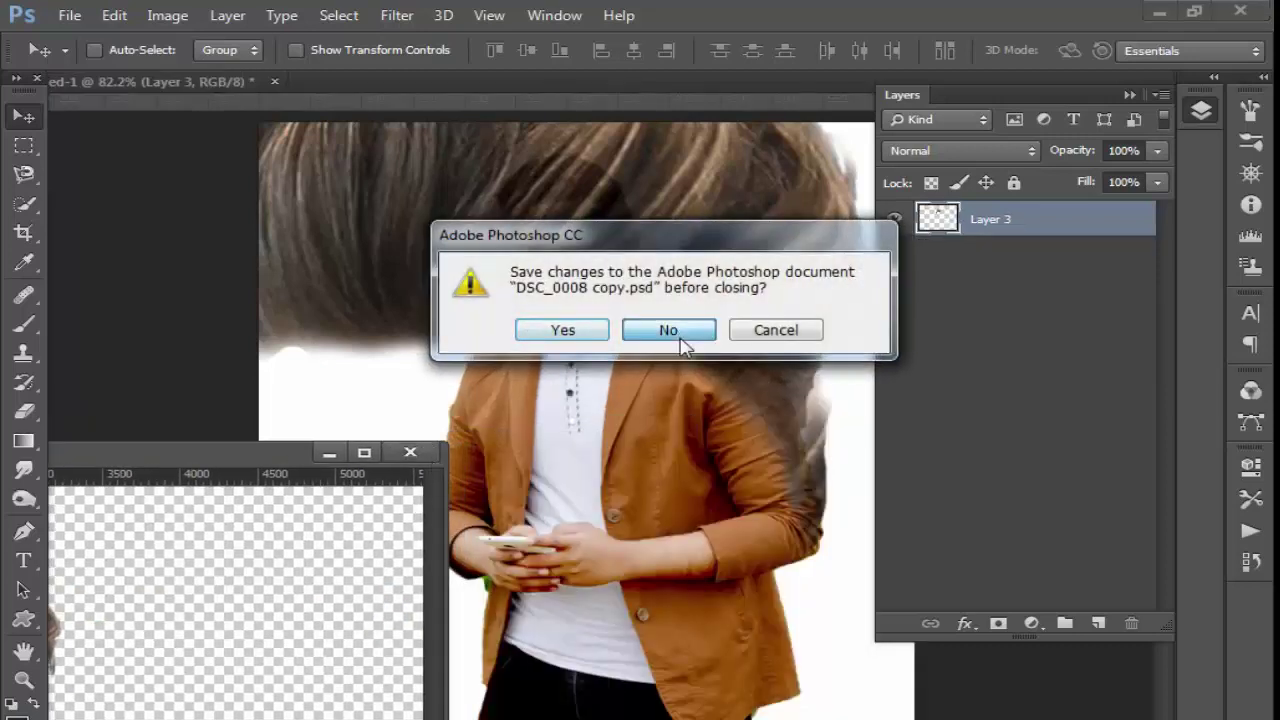
{"action": "left_click", "coordinate": [668, 331]}
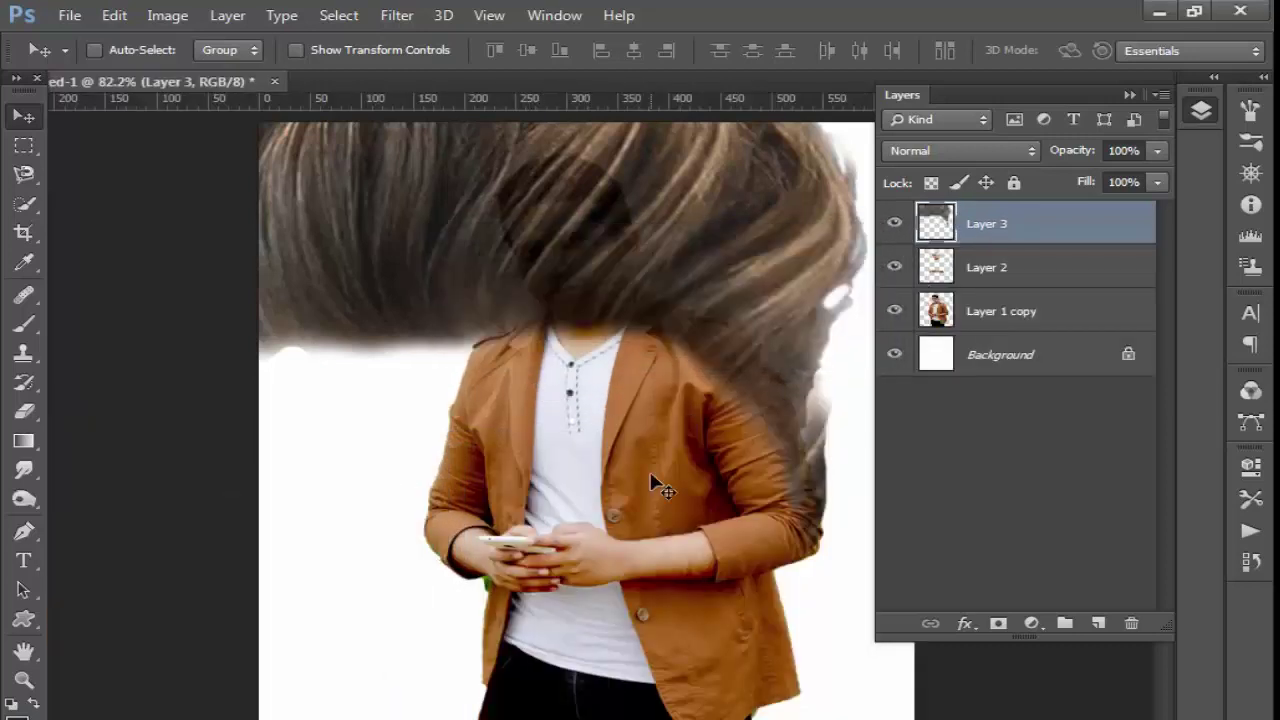
- Duplicate the hair layer and merge both copies into one darker hair layer
{"action": "key", "text": "ctrl+j"}
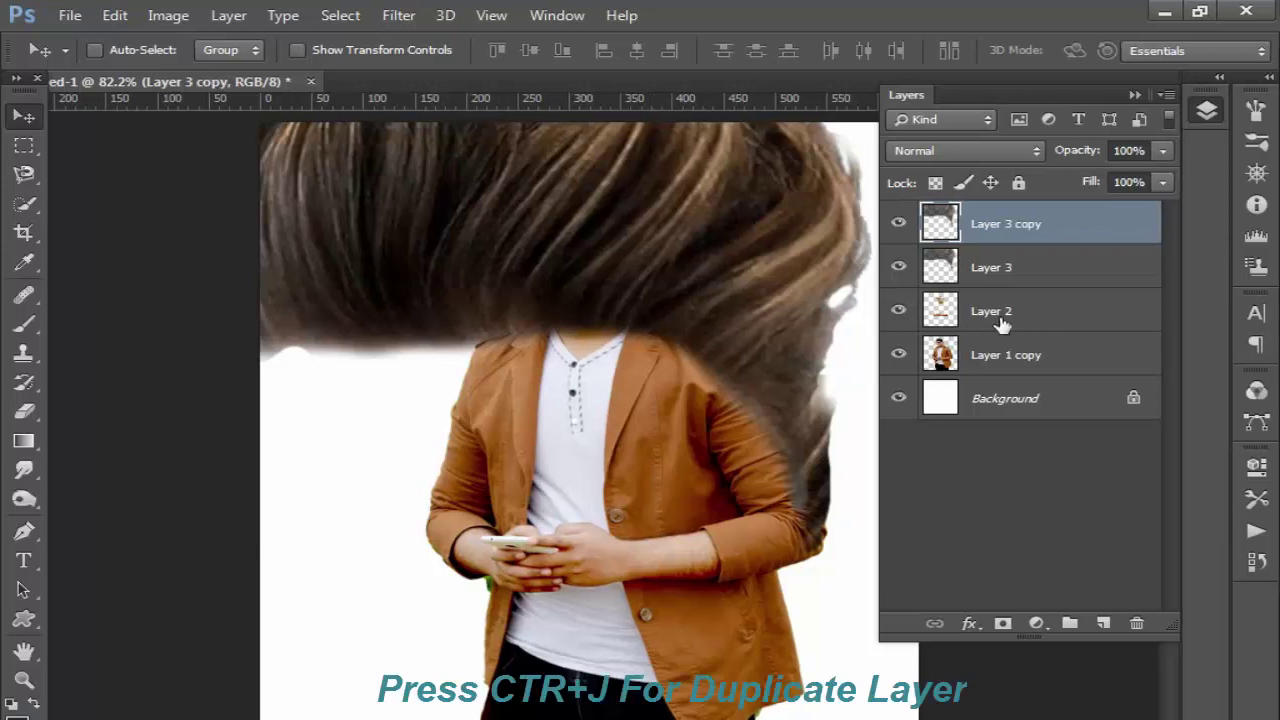
{"action": "left_click", "coordinate": [986, 266], "text": "ctrl"}
{"action": "right_click", "coordinate": [988, 265]}
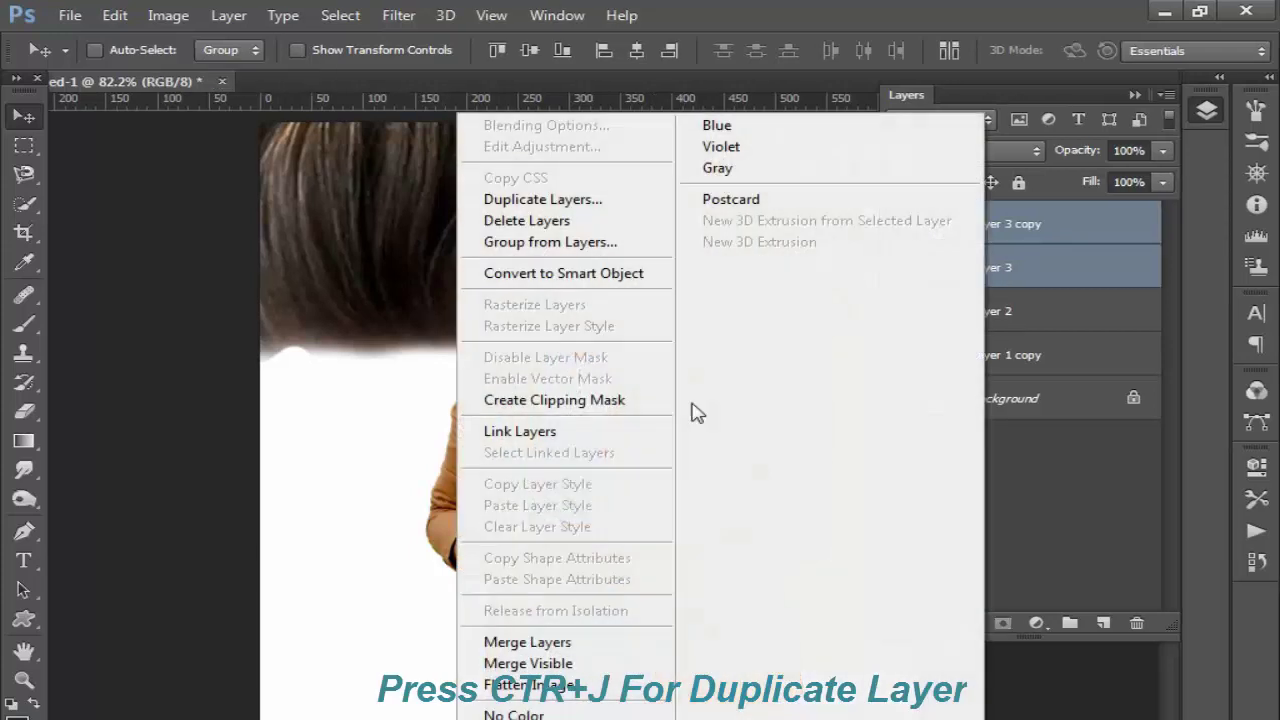
{"action": "left_click", "coordinate": [571, 644]}
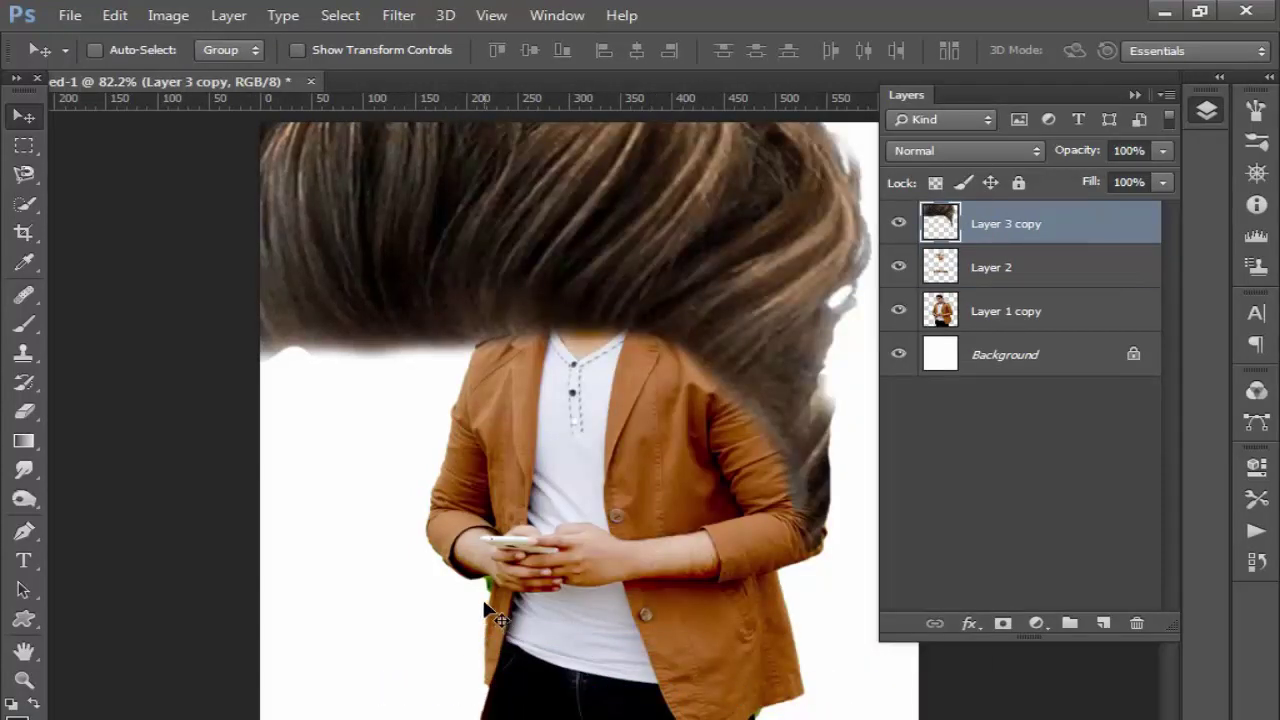
{"action": "key", "text": "ctrl+minus"}
{"action": "key", "text": "ctrl+minus"}
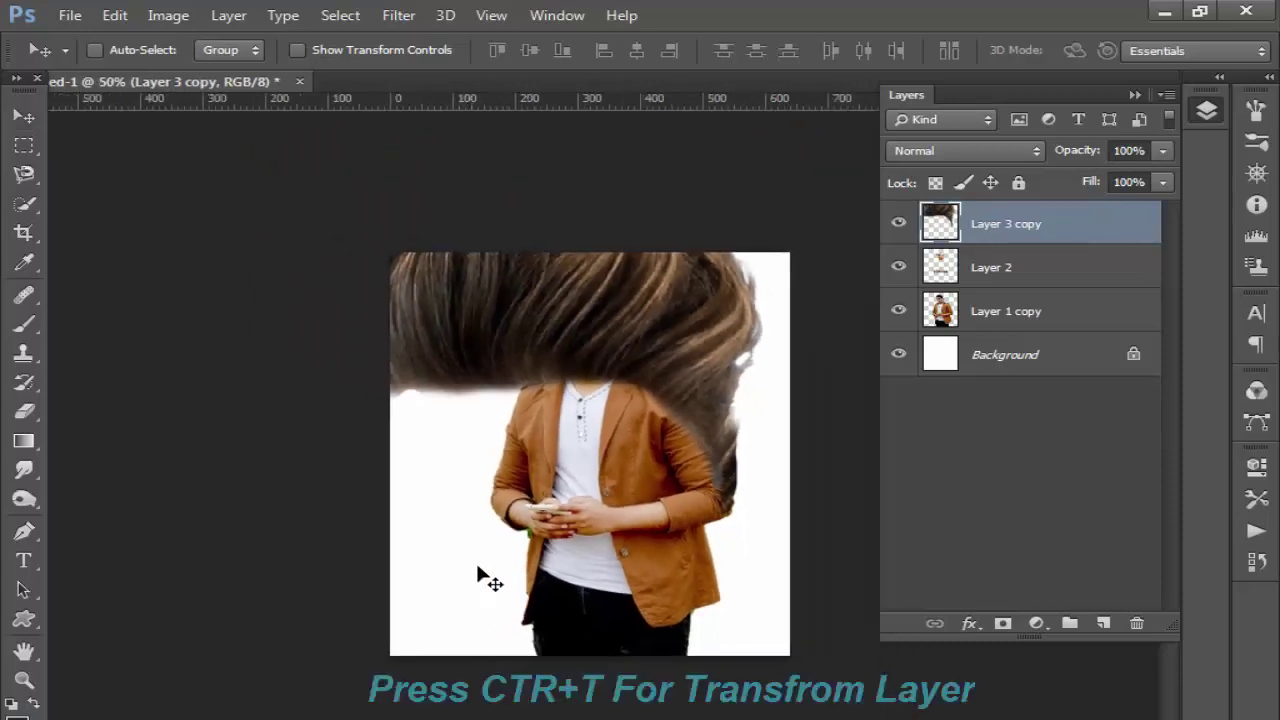
- Scale the copied hair down and seat it on the man's head
{"action": "key", "text": "ctrl+t"}
{"action": "mouse_move", "coordinate": [764, 582]}
{"action": "left_mouse_down"}
{"action": "mouse_move", "coordinate": [423, 309]}
{"action": "mouse_move", "coordinate": [592, 338]}
{"action": "left_mouse_up"}
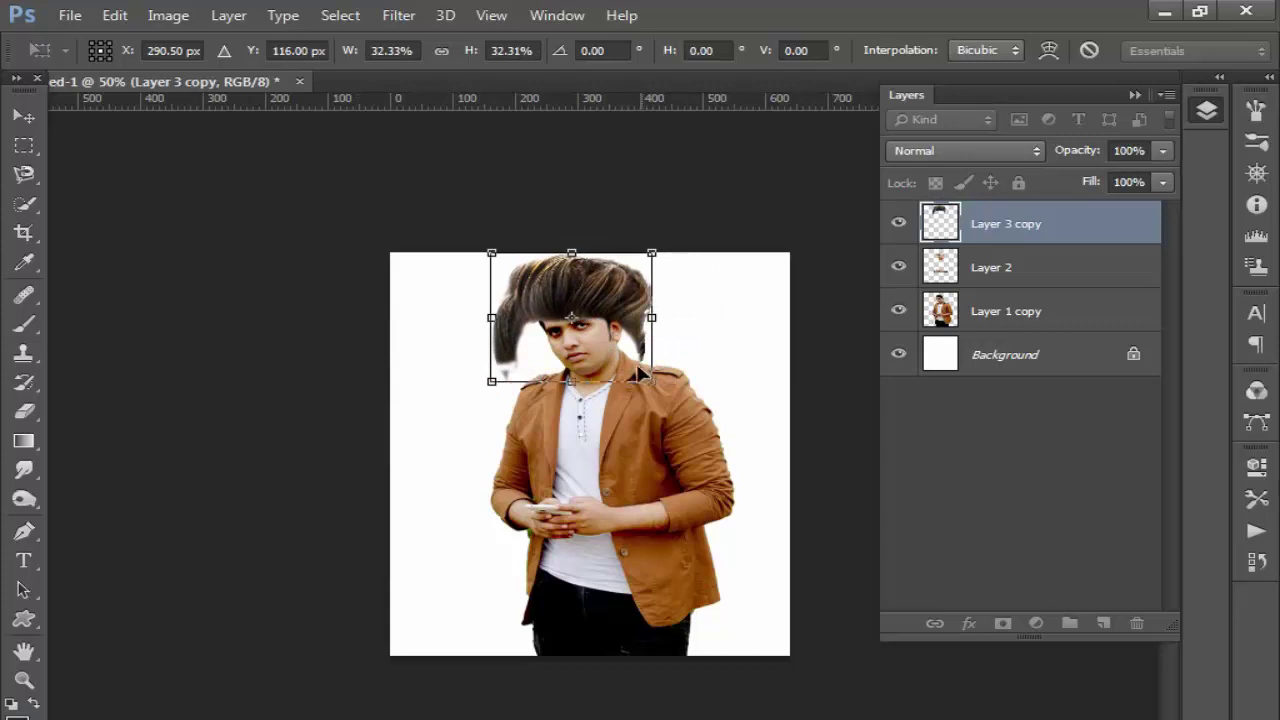
{"action": "mouse_move", "coordinate": [651, 380]}
{"action": "left_mouse_down"}
{"action": "mouse_move", "coordinate": [589, 357]}
{"action": "mouse_move", "coordinate": [590, 325]}
{"action": "left_mouse_up"}
{"action": "key", "text": "Return"}
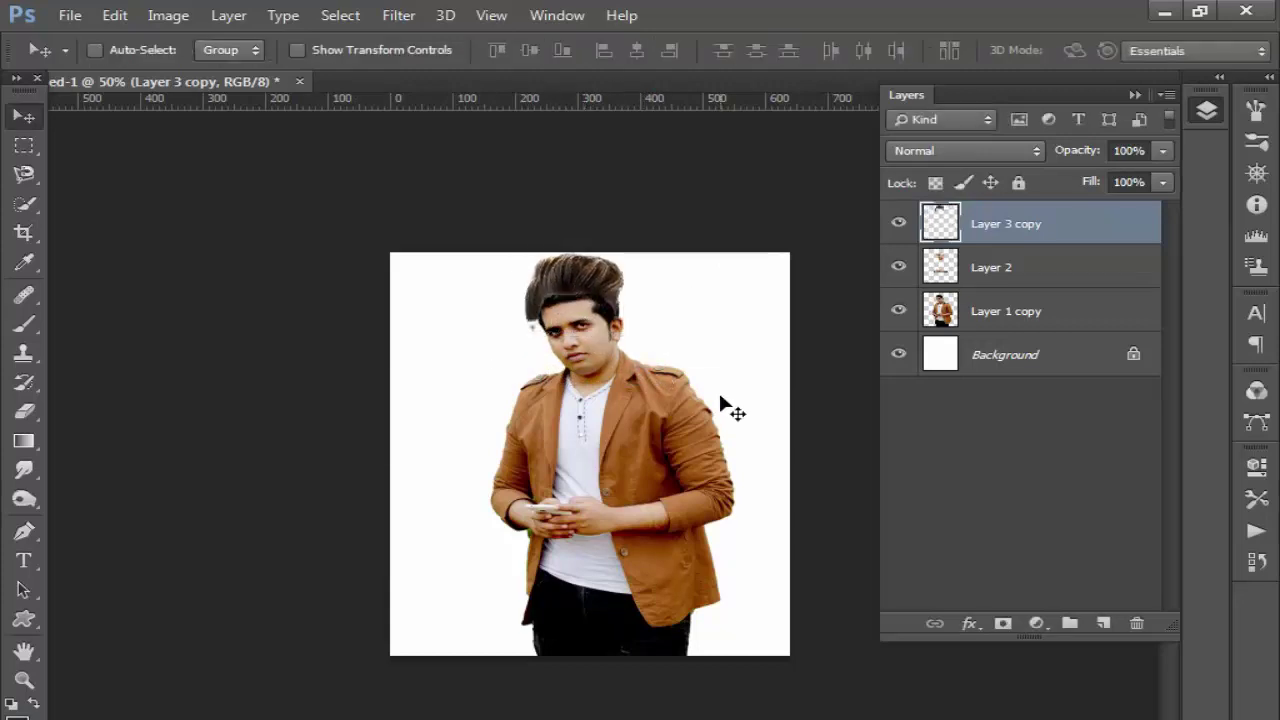
- Flip the Layer 3 copy hair horizontally
{"action": "scroll", "coordinate": [719, 392], "scroll_direction": "up", "scroll_amount": 3}
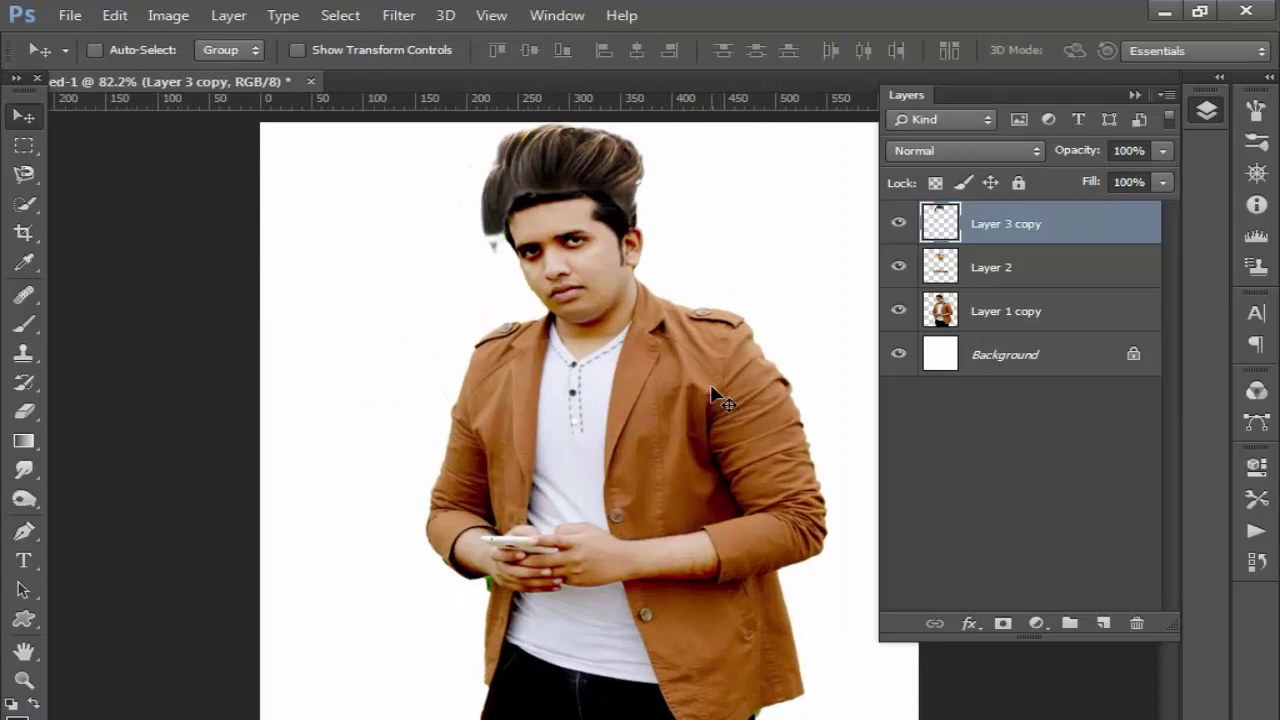
{"action": "key", "text": "ctrl+t"}
{"action": "right_click", "coordinate": [596, 220]}
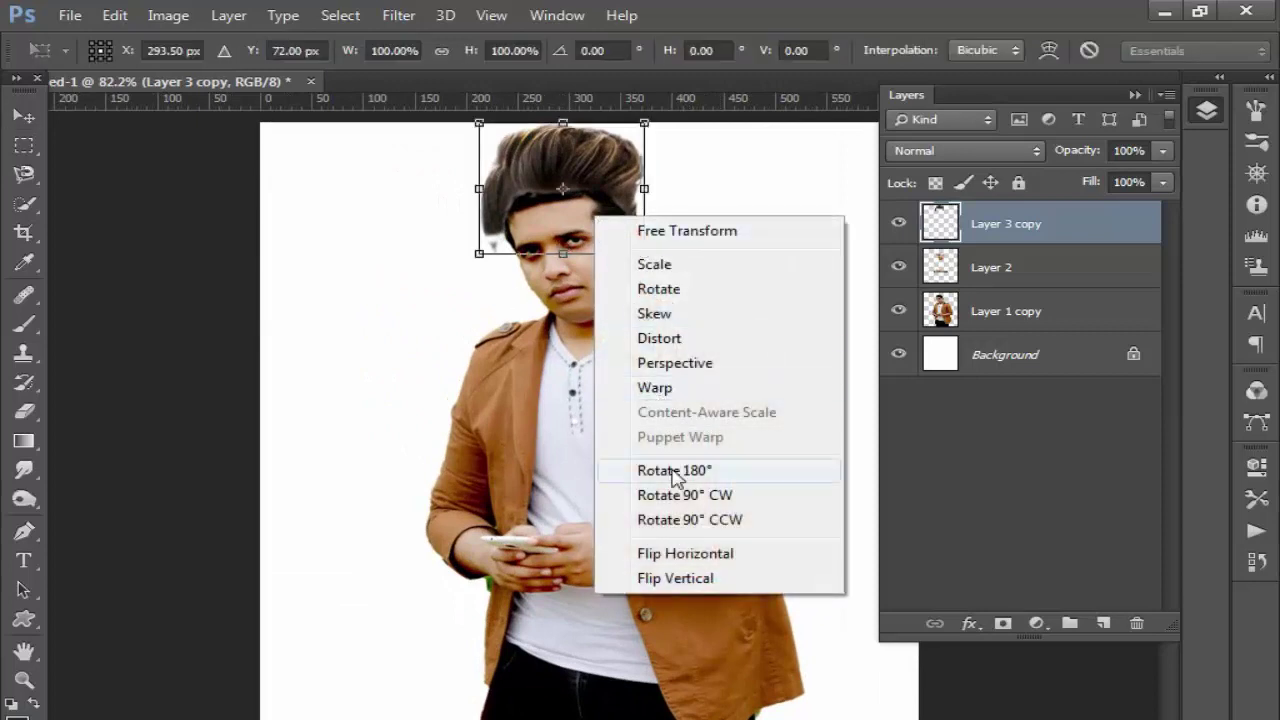
{"action": "left_click", "coordinate": [688, 553]}
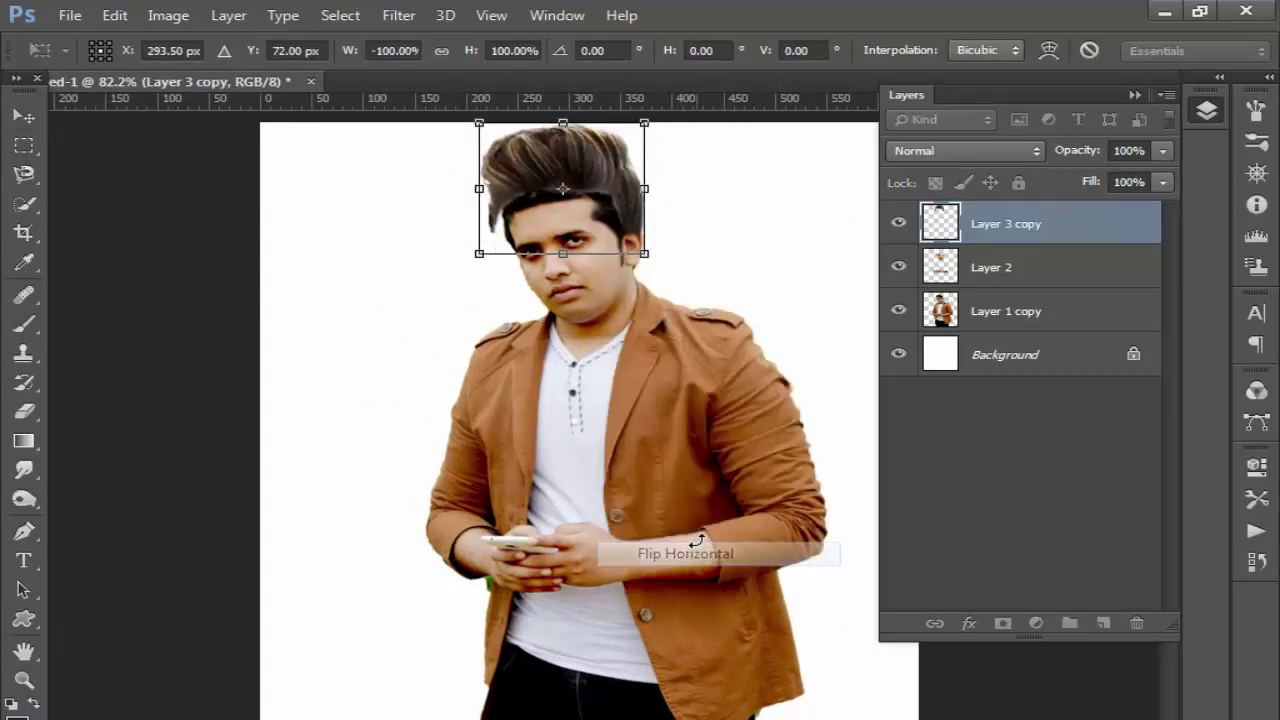
{"action": "key", "text": "Return"}
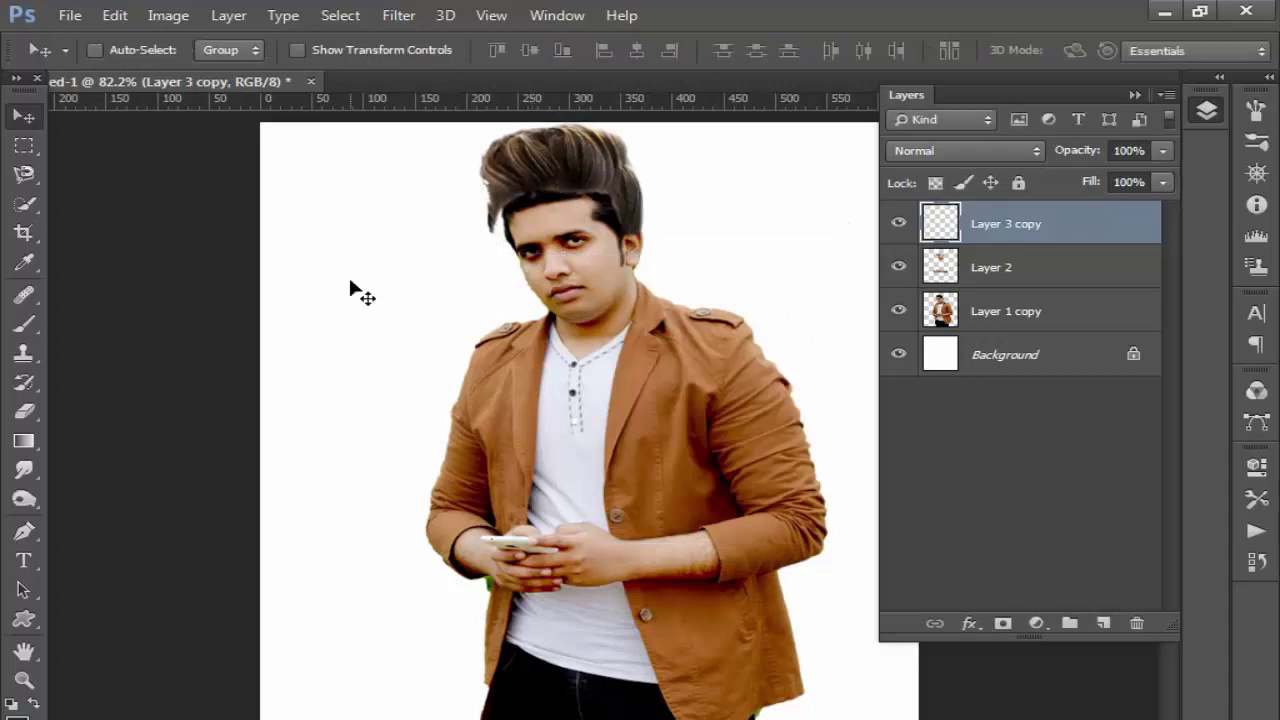
{"action": "key", "text": "ctrl+plus"}
{"action": "key", "text": "ctrl+plus"}
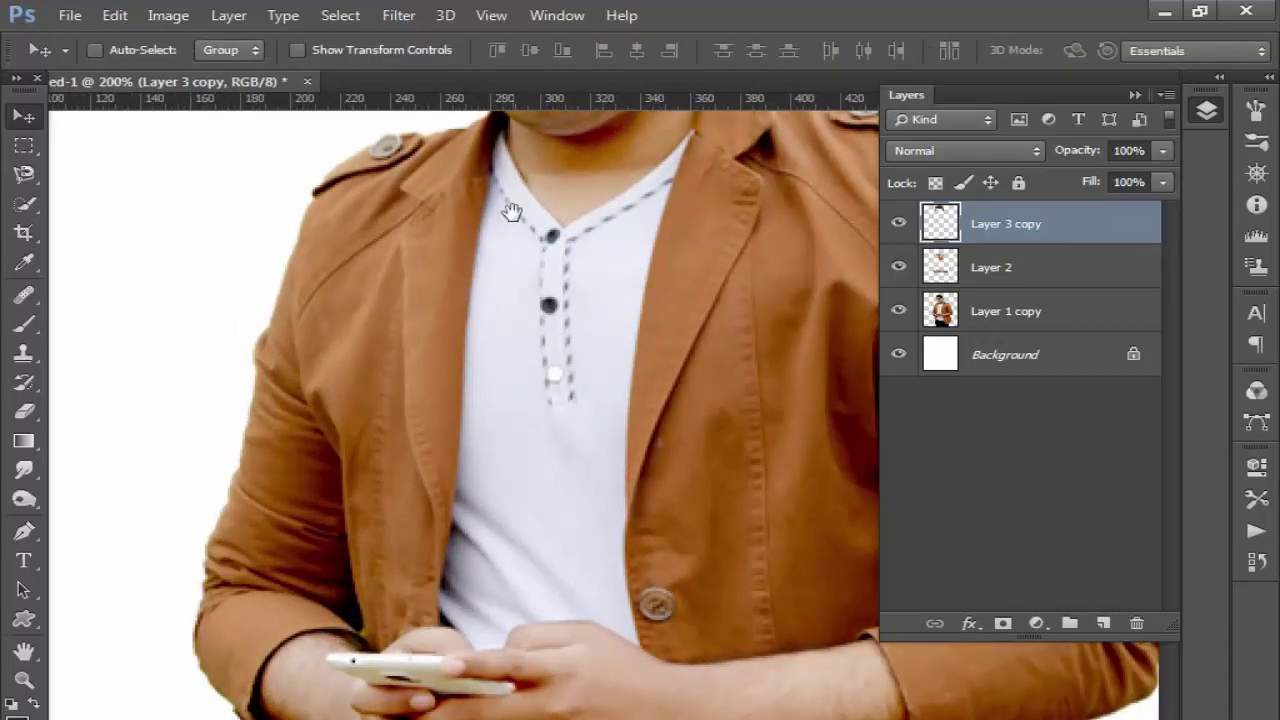
- Nudge the hair left, narrow it to about 90% width and tilt it about 7 degrees
{"action": "scroll", "coordinate": [420, 380], "scroll_direction": "up", "scroll_amount": 8}
{"action": "scroll", "coordinate": [490, 450], "scroll_direction": "up", "scroll_amount": 1}
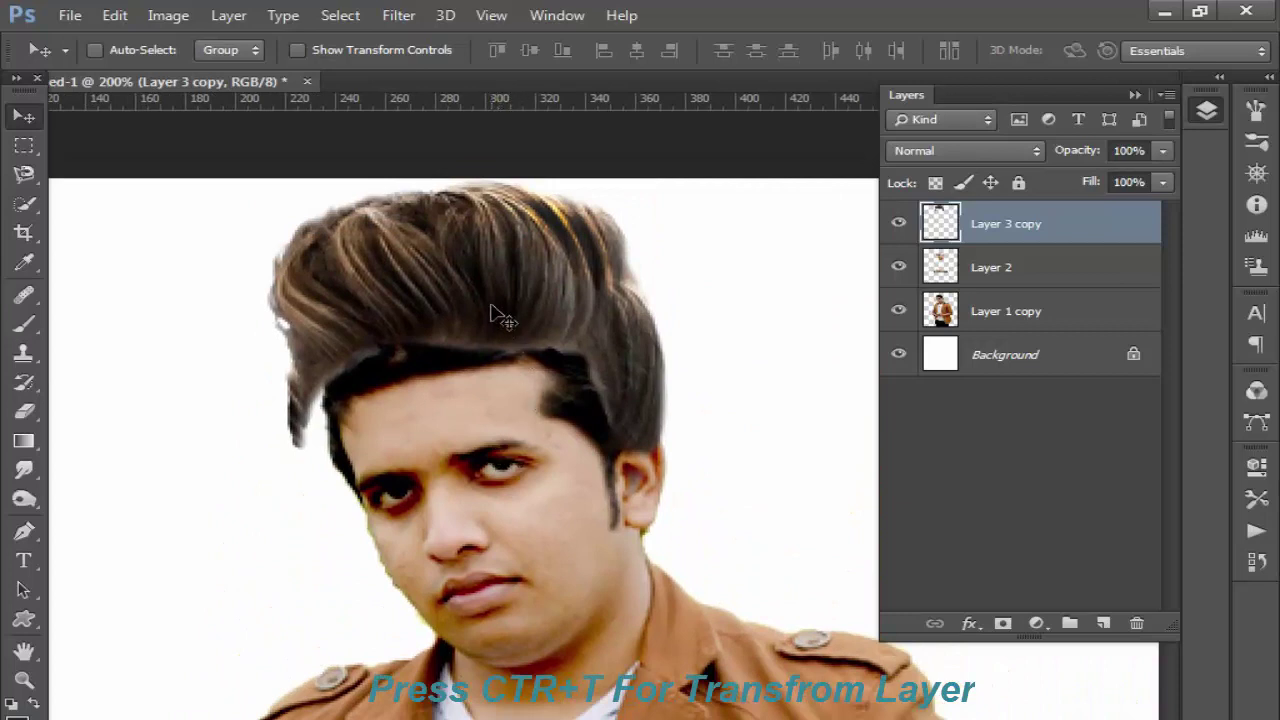
{"action": "left_click_drag", "start_coordinate": [490, 308], "coordinate": [477, 308]}
{"action": "key", "text": "ctrl+t"}
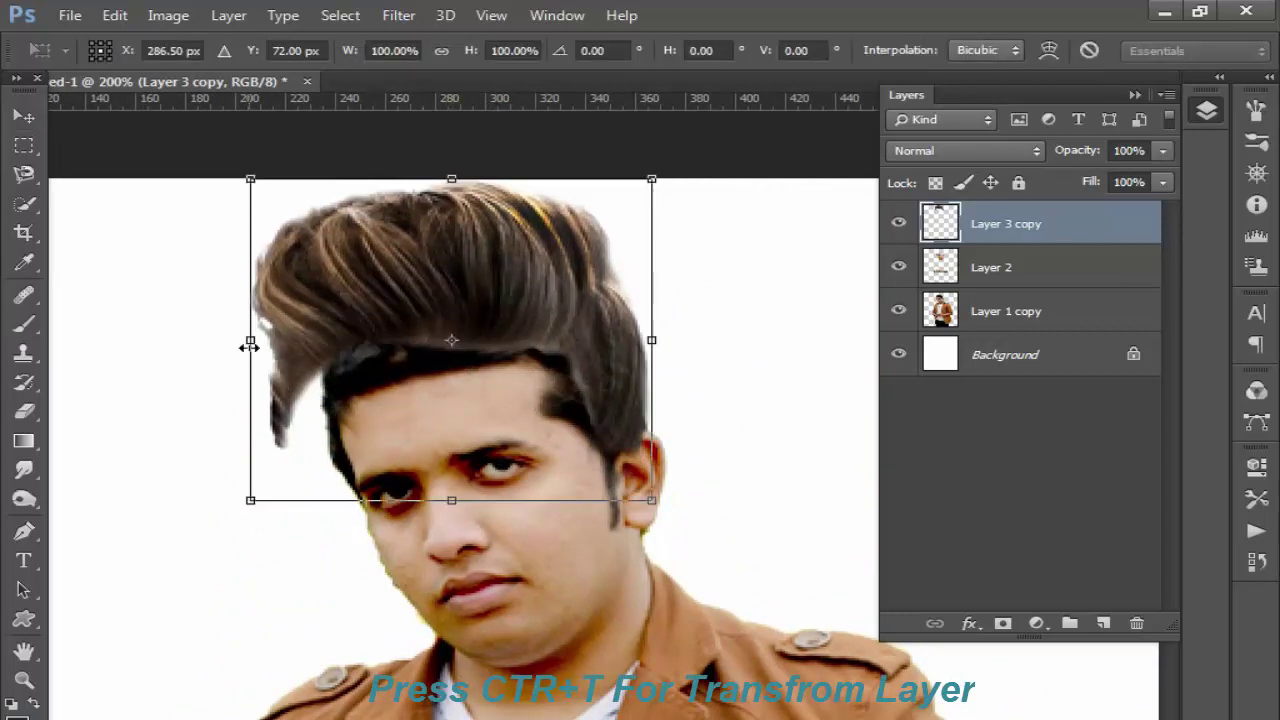
{"action": "left_click_drag", "start_coordinate": [249, 346], "coordinate": [292, 346]}
{"action": "left_click_drag", "start_coordinate": [312, 262], "coordinate": [223, 291]}
{"action": "left_click_drag", "start_coordinate": [329, 318], "coordinate": [314, 327]}
- Warp the hair's left edge and bottom-left corner to curve around the face
{"action": "right_click", "coordinate": [338, 381]}
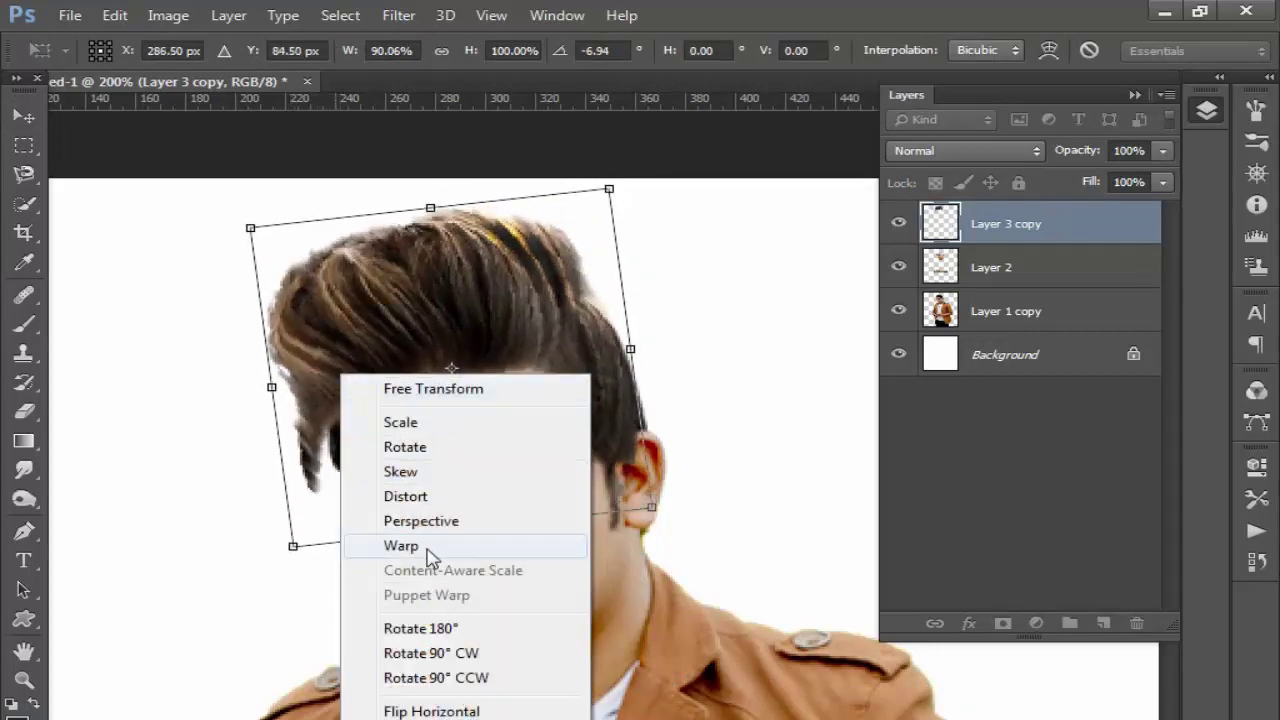
{"action": "left_click", "coordinate": [394, 546]}
{"action": "mouse_move", "coordinate": [278, 440]}
{"action": "left_mouse_down"}
{"action": "mouse_move", "coordinate": [338, 488]}
{"action": "mouse_move", "coordinate": [335, 470]}
{"action": "left_mouse_up"}
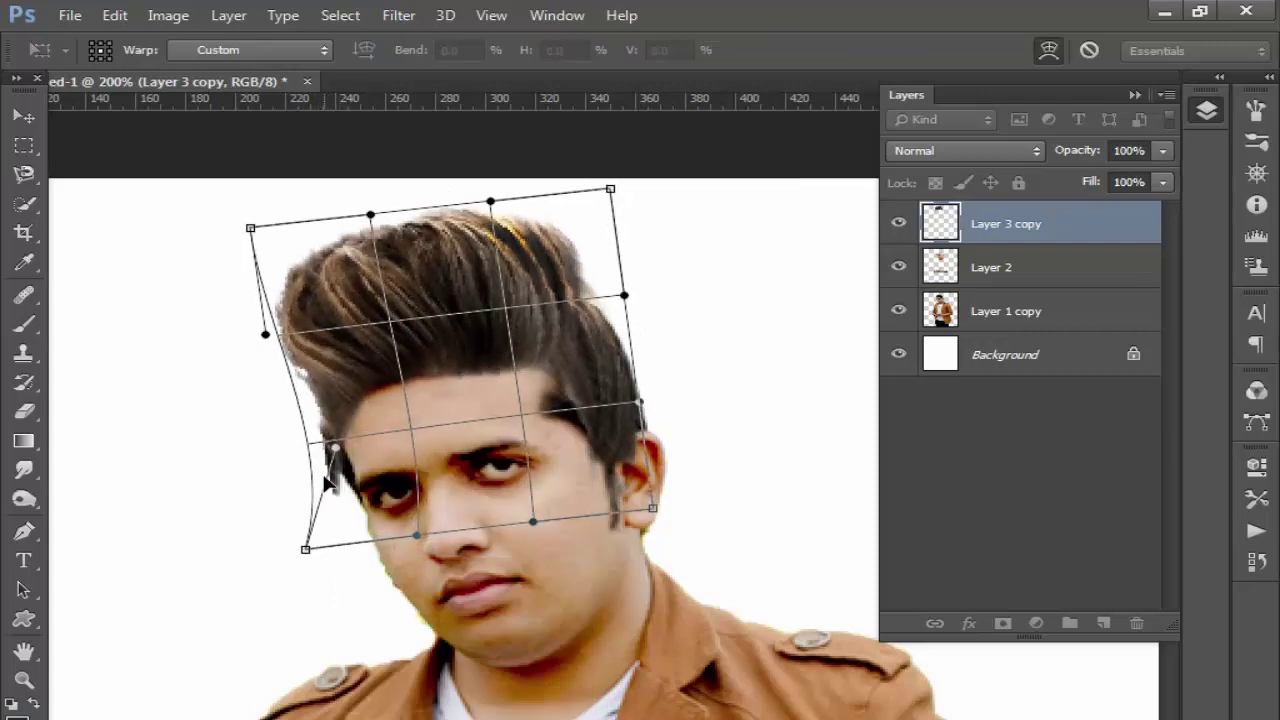
{"action": "left_click_drag", "start_coordinate": [310, 552], "coordinate": [340, 540]}
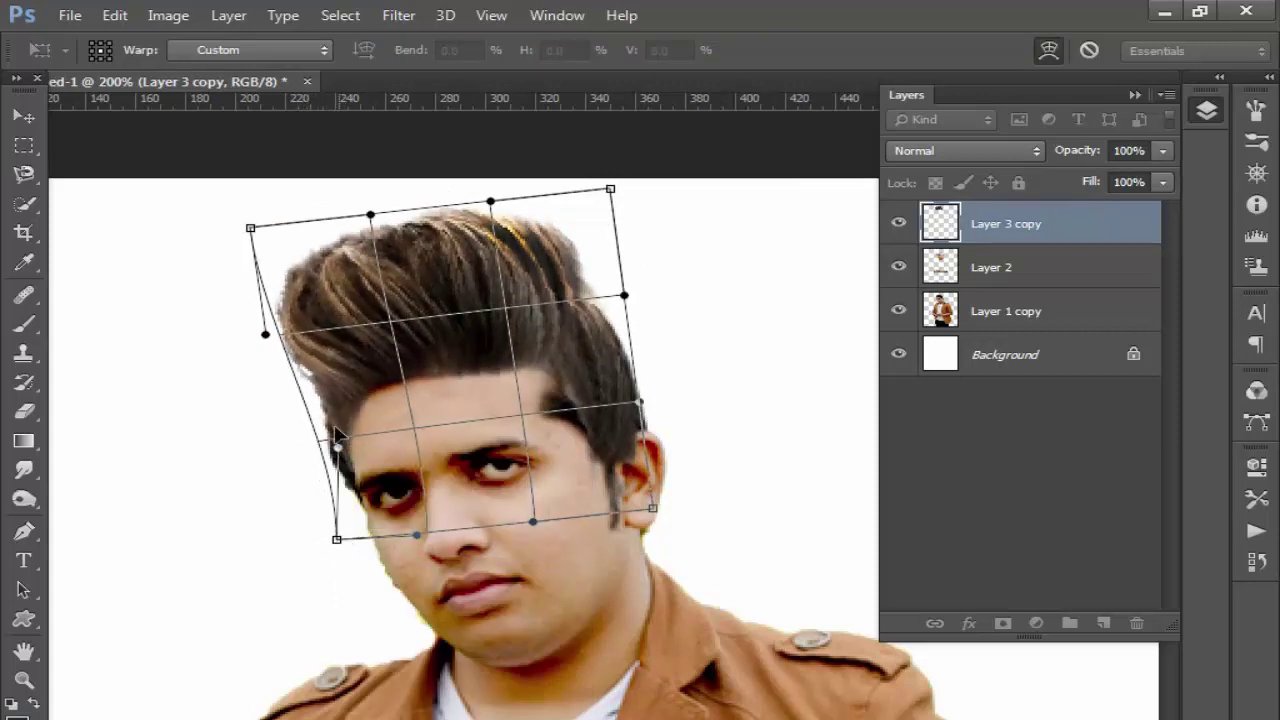
{"action": "left_click_drag", "start_coordinate": [337, 448], "coordinate": [316, 447]}
{"action": "mouse_move", "coordinate": [336, 541]}
{"action": "left_mouse_down"}
{"action": "mouse_move", "coordinate": [366, 533]}
{"action": "mouse_move", "coordinate": [354, 517]}
{"action": "left_mouse_up"}
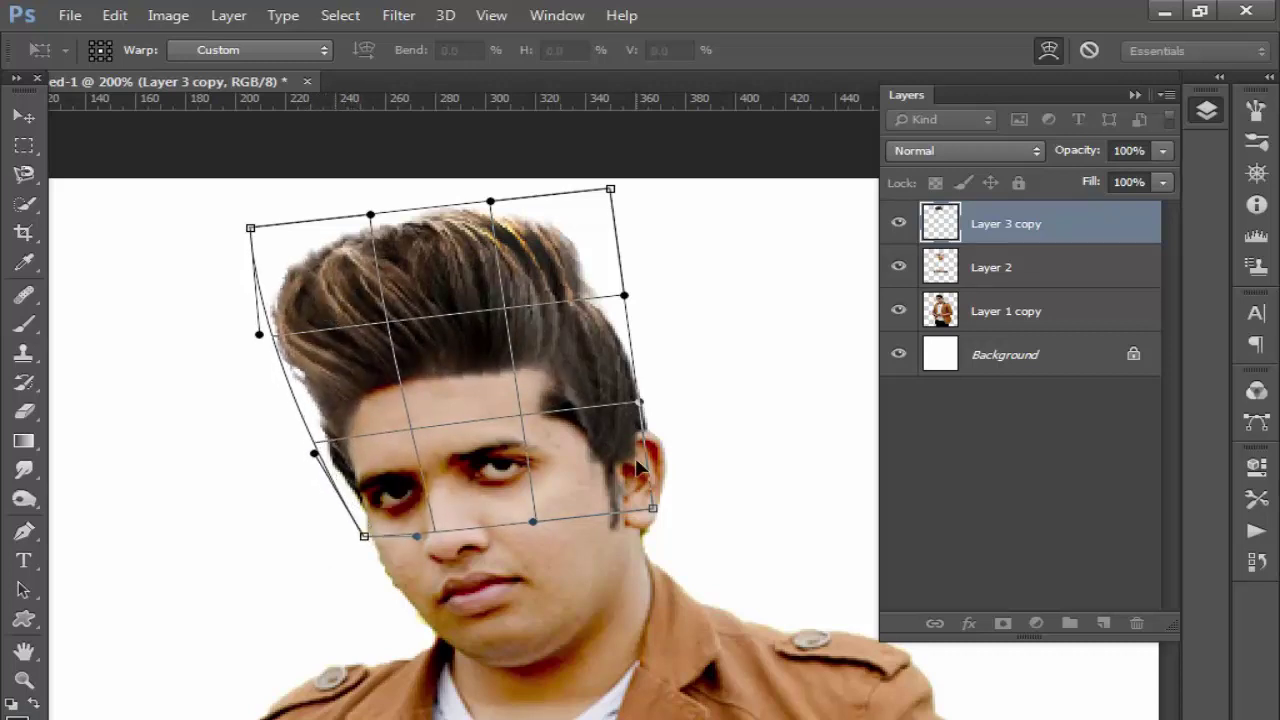
- Warp the hair's lower-right corner, top edge and lower-left edge to fit the head
{"action": "left_click_drag", "start_coordinate": [647, 505], "coordinate": [642, 479]}
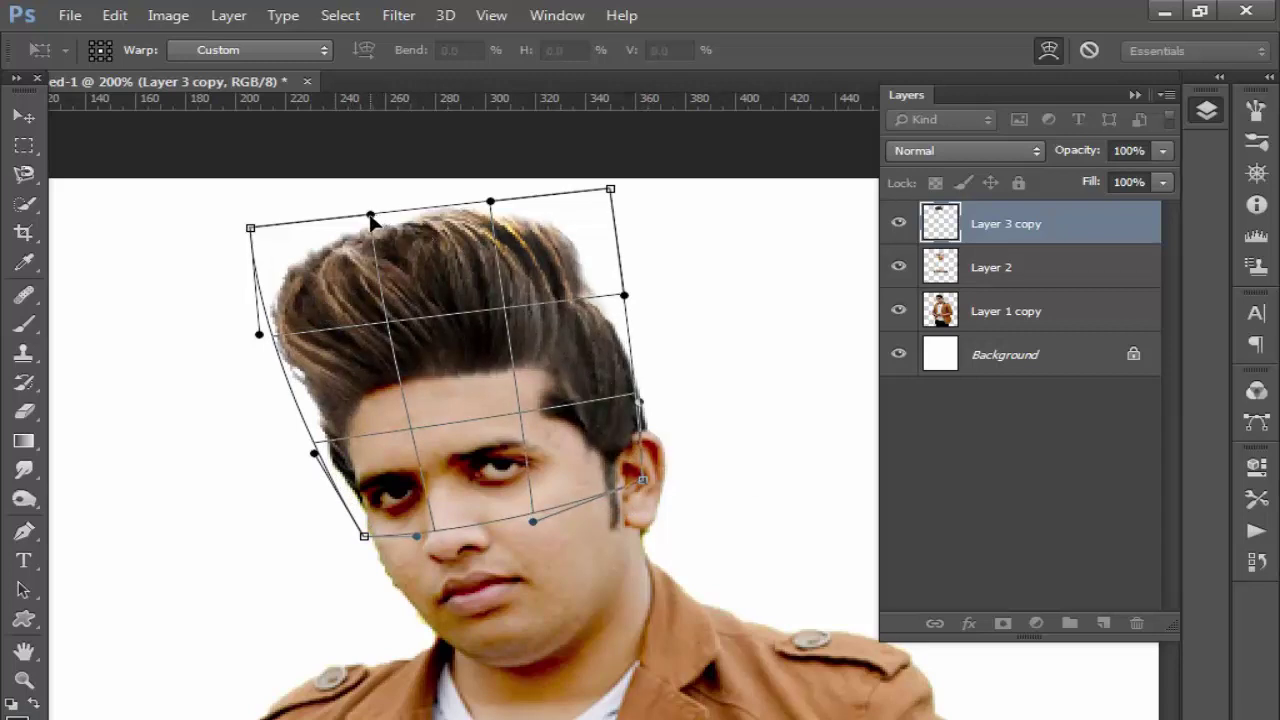
{"action": "left_click_drag", "start_coordinate": [371, 217], "coordinate": [379, 236]}
{"action": "left_click_drag", "start_coordinate": [491, 203], "coordinate": [492, 216]}
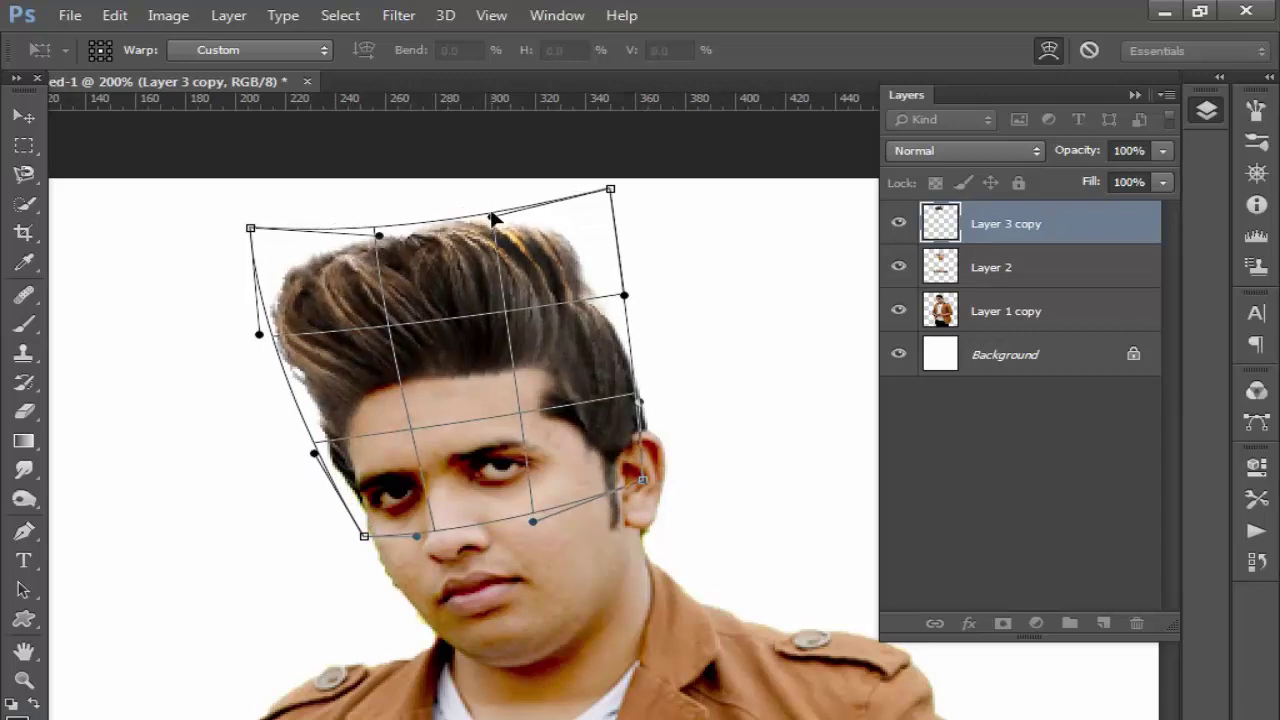
{"action": "left_click_drag", "start_coordinate": [256, 240], "coordinate": [272, 252]}
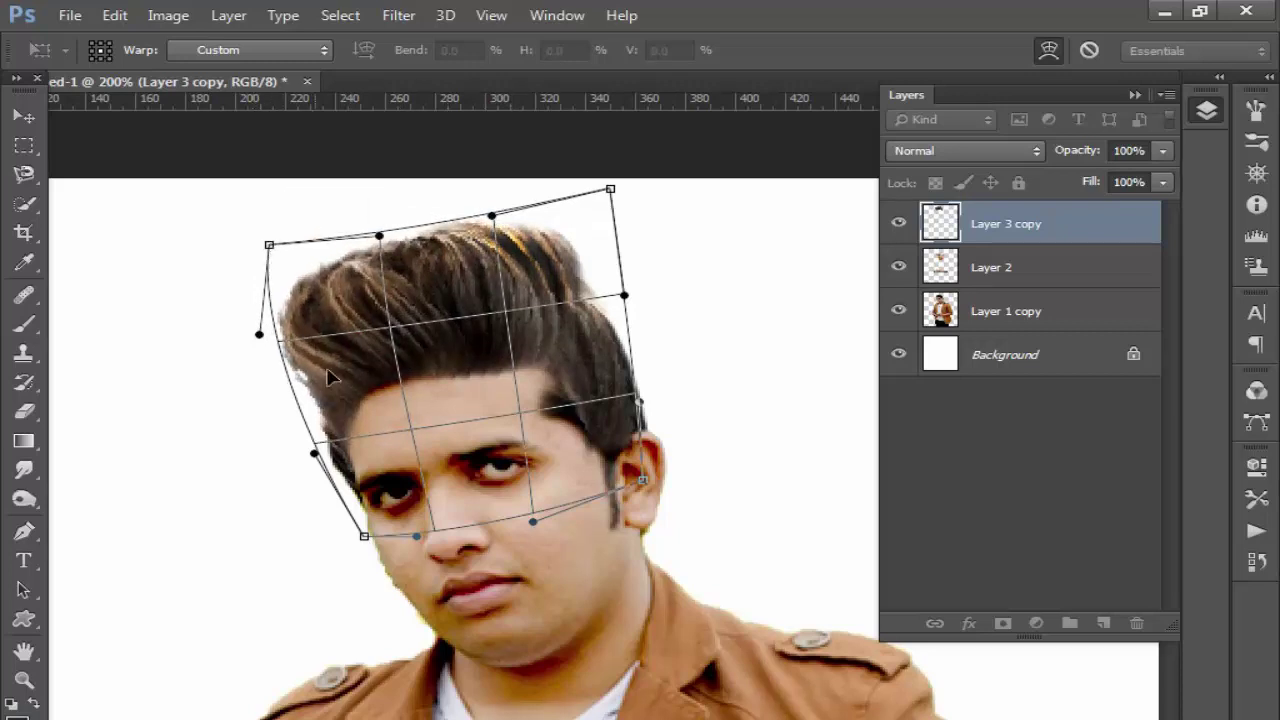
{"action": "mouse_move", "coordinate": [316, 455]}
{"action": "left_mouse_down"}
{"action": "mouse_move", "coordinate": [304, 472]}
{"action": "mouse_move", "coordinate": [320, 482]}
{"action": "left_mouse_up"}
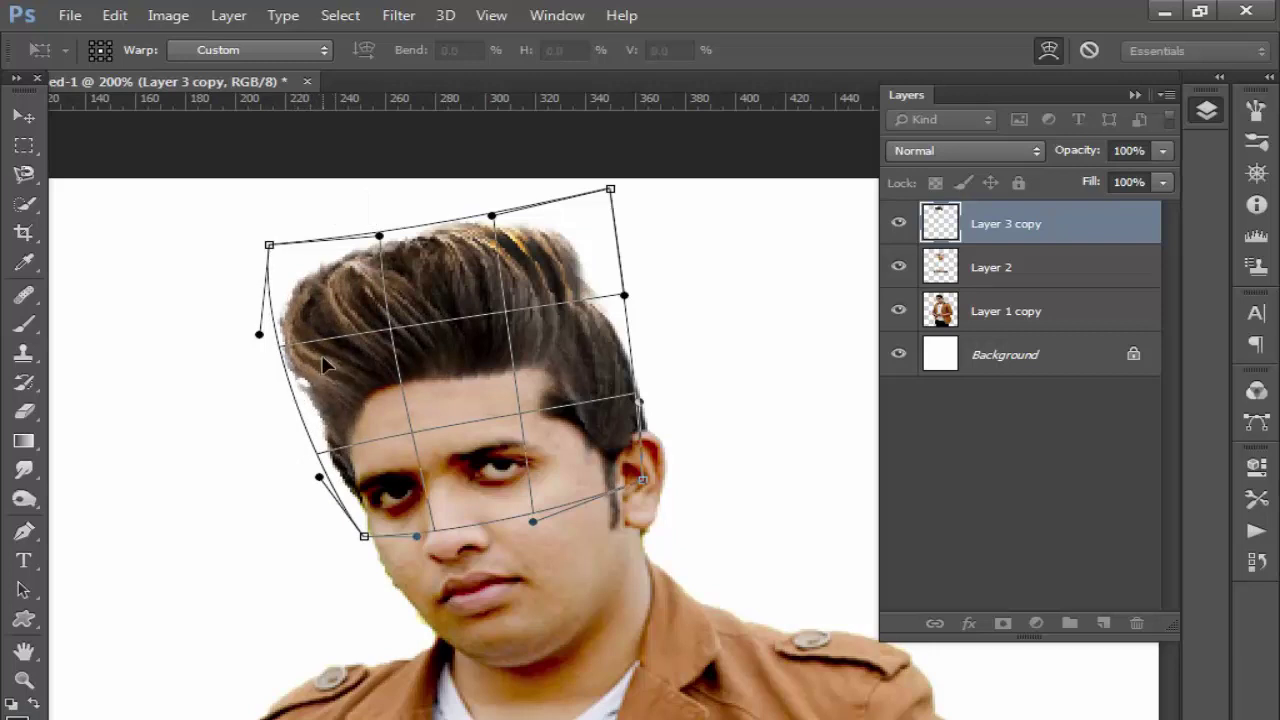
{"action": "key", "text": "Return"}
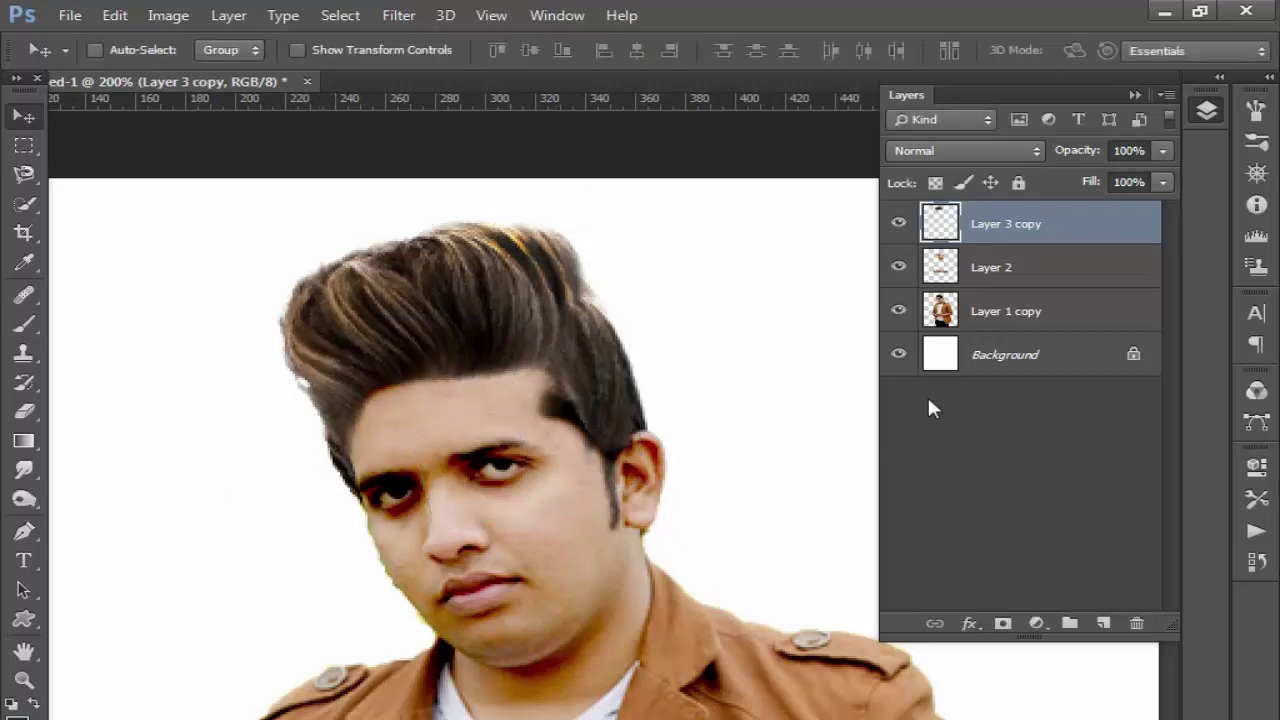
- Warp the hair's right side again so it hugs the head above the ear
{"action": "left_click", "coordinate": [900, 225]}
{"action": "key", "text": "ctrl+t"}
{"action": "right_click", "coordinate": [590, 398]}
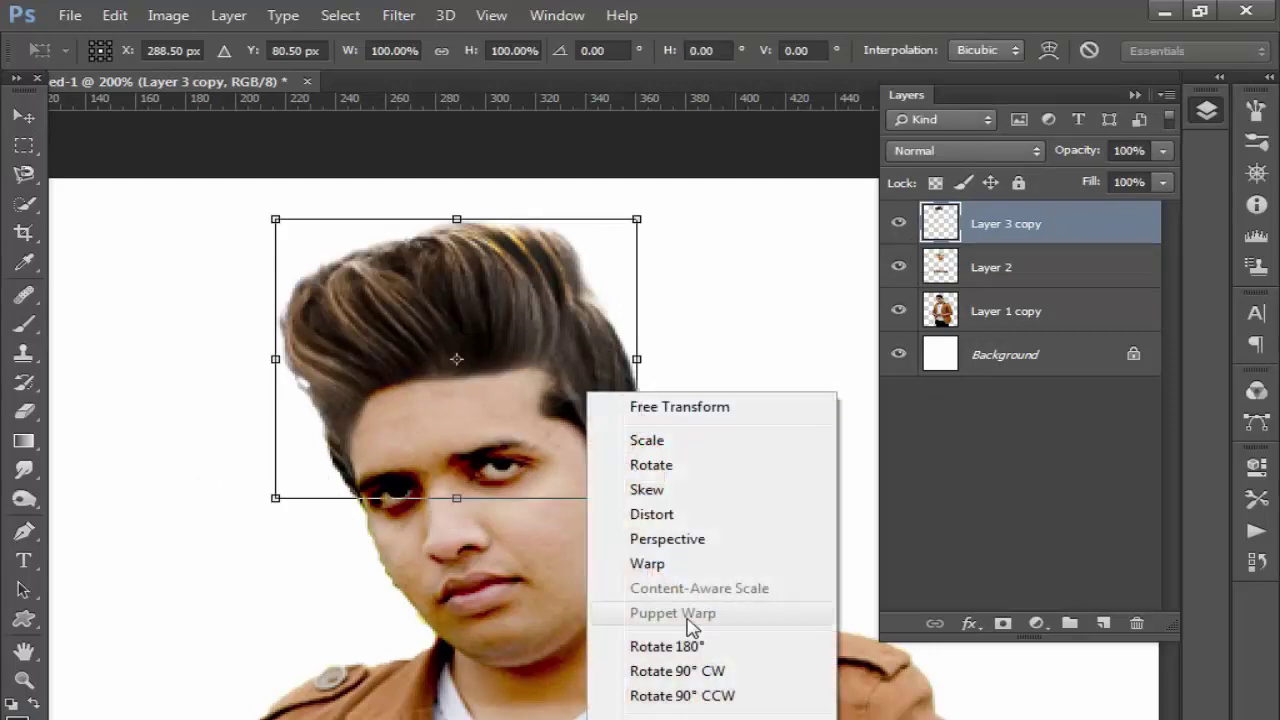
{"action": "left_click", "coordinate": [686, 566]}
{"action": "mouse_move", "coordinate": [628, 402]}
{"action": "left_mouse_down"}
{"action": "mouse_move", "coordinate": [640, 402]}
{"action": "mouse_move", "coordinate": [618, 422]}
{"action": "mouse_move", "coordinate": [618, 392]}
{"action": "left_mouse_up"}
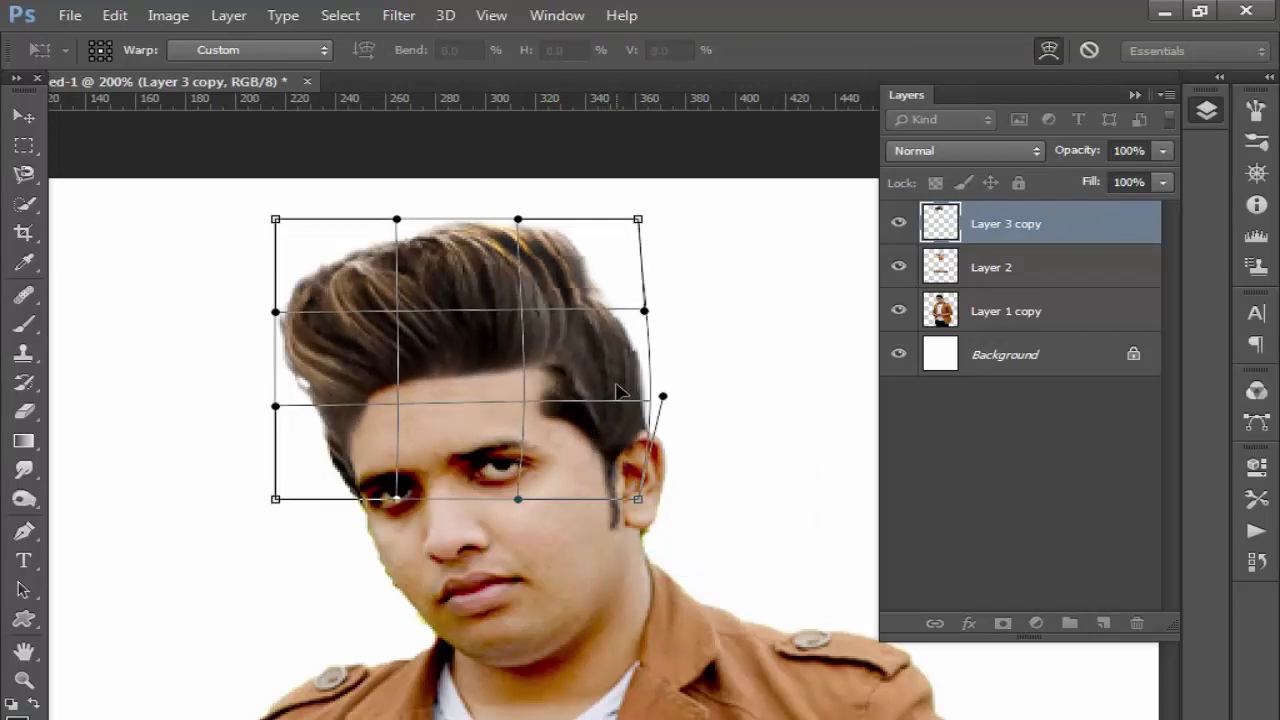
{"action": "left_click_drag", "start_coordinate": [590, 401], "coordinate": [578, 401]}
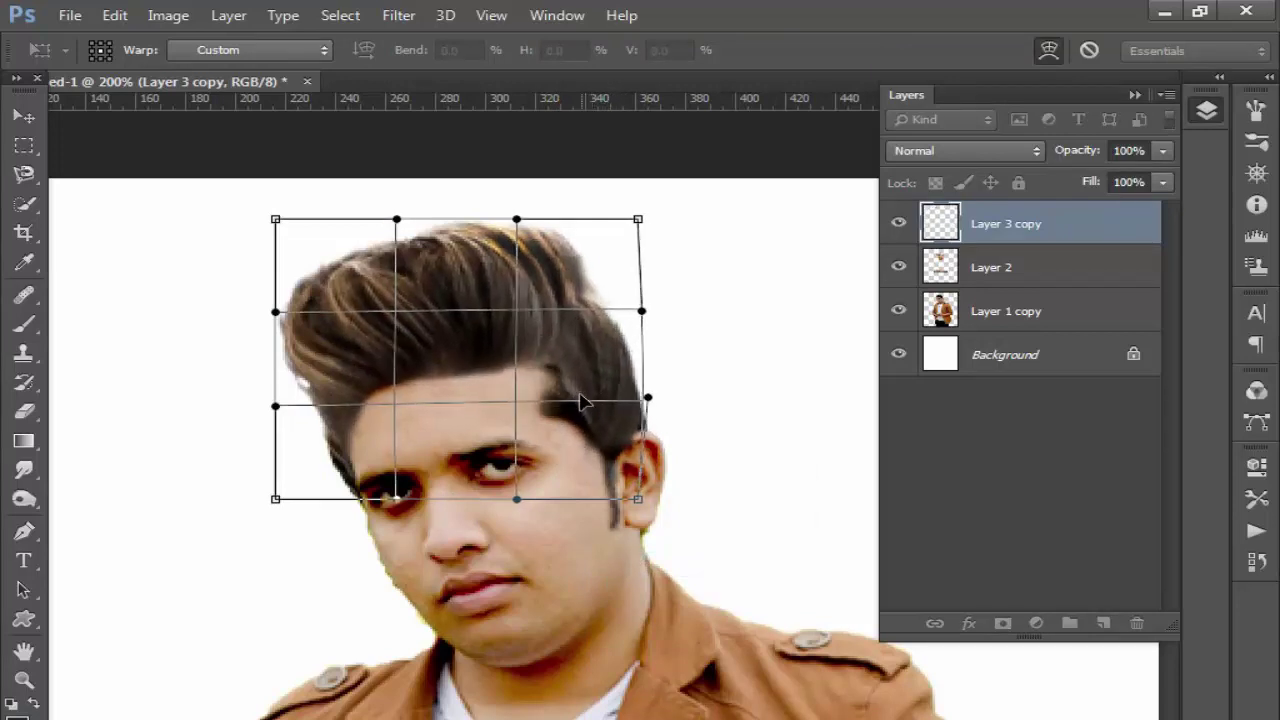
{"action": "key", "text": "Return"}
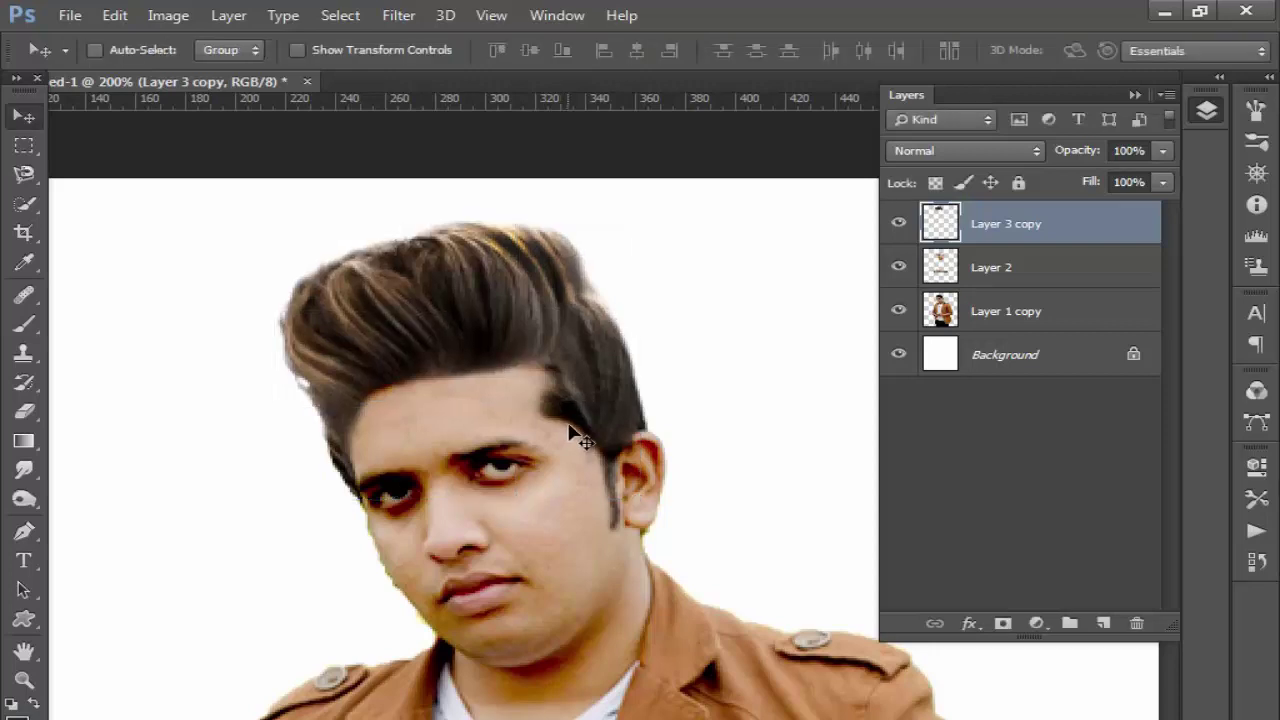
- Duplicate the warped hair and merge both hair layers into Layer 3 copy 2
{"action": "key", "text": "ctrl+j"}
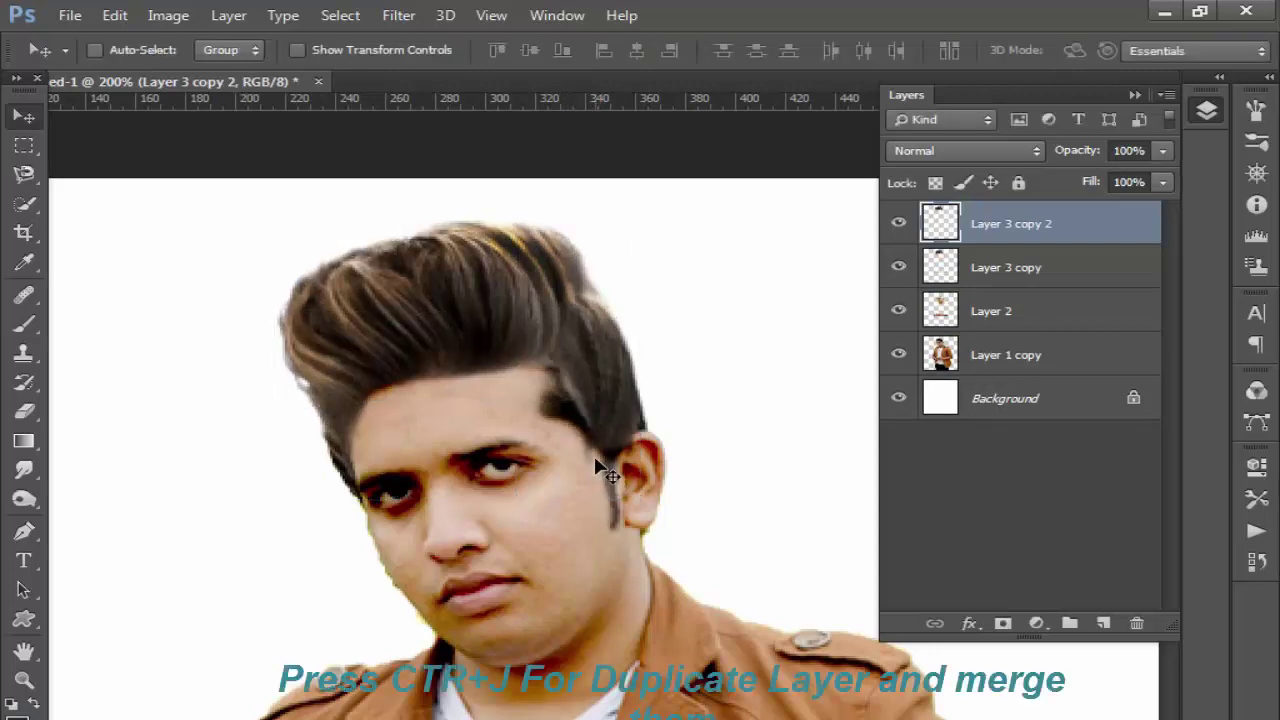
{"action": "left_click", "coordinate": [987, 276], "text": "shift"}
{"action": "right_click", "coordinate": [987, 276]}
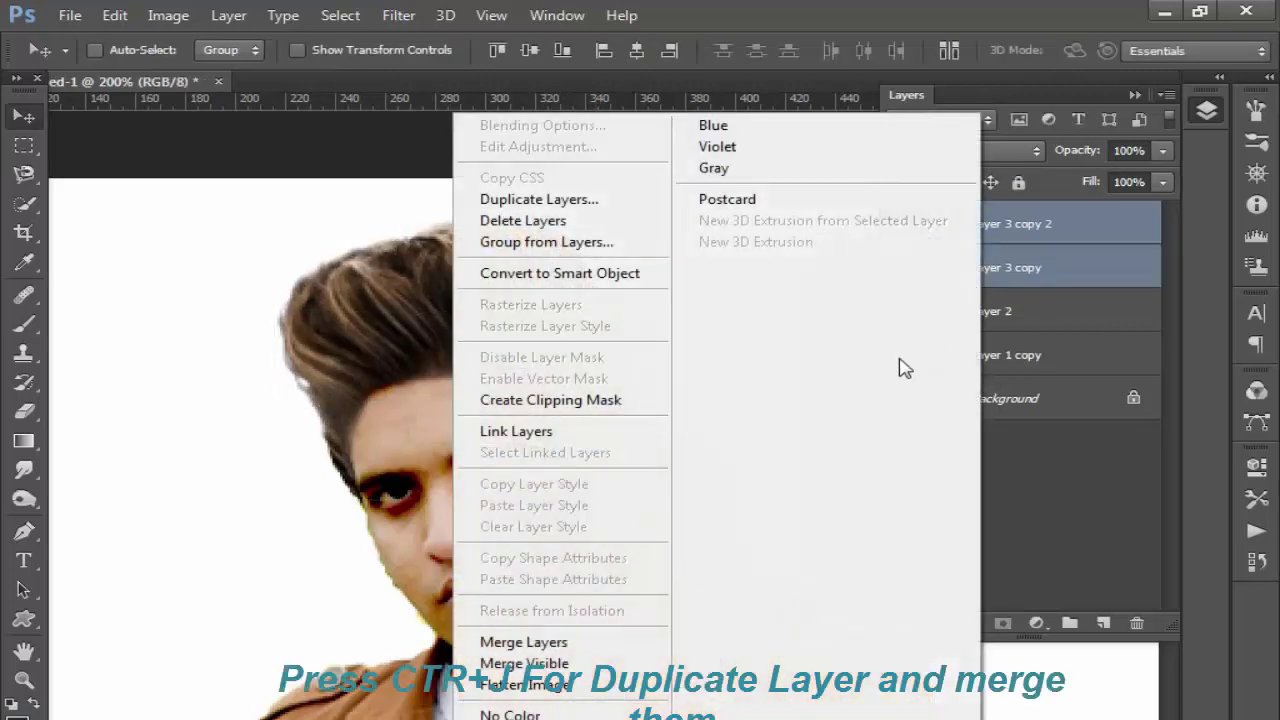
{"action": "left_click", "coordinate": [578, 641]}
{"action": "key", "text": "ctrl+0"}
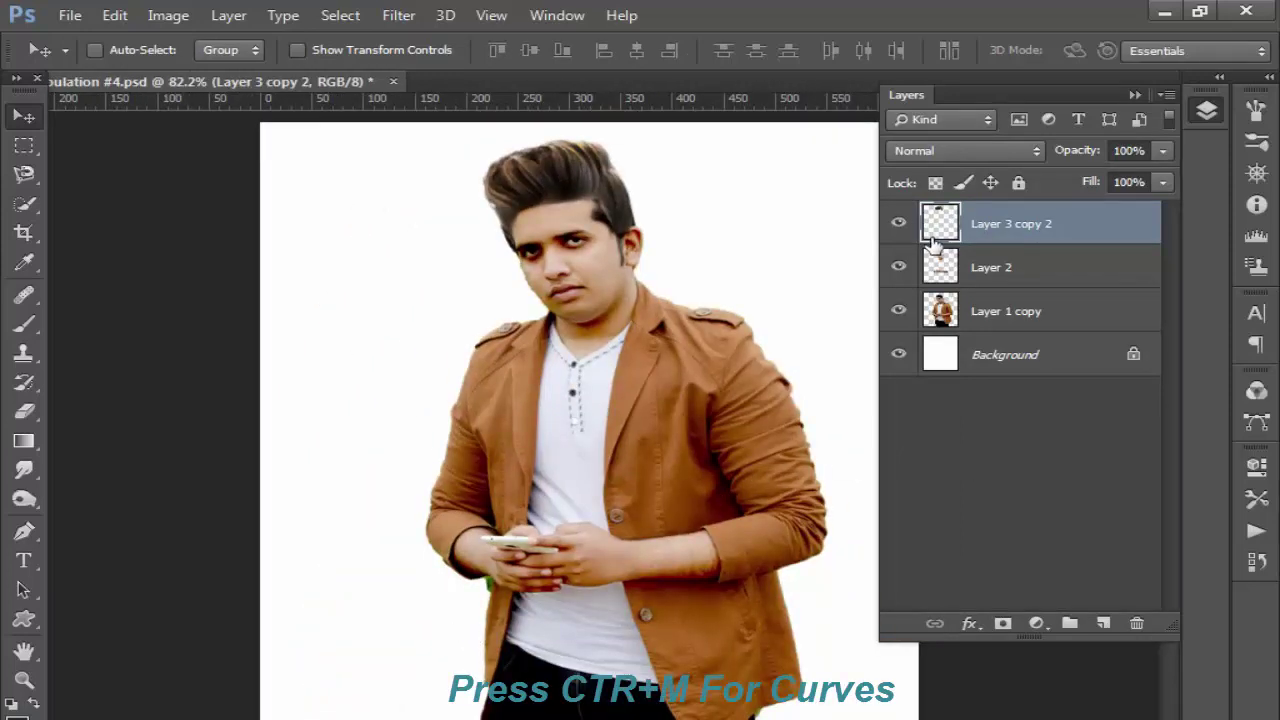
- Darken the hair's midtones with a slight Curves dip
{"action": "key", "text": "ctrl+m"}
{"action": "left_click", "coordinate": [957, 304]}
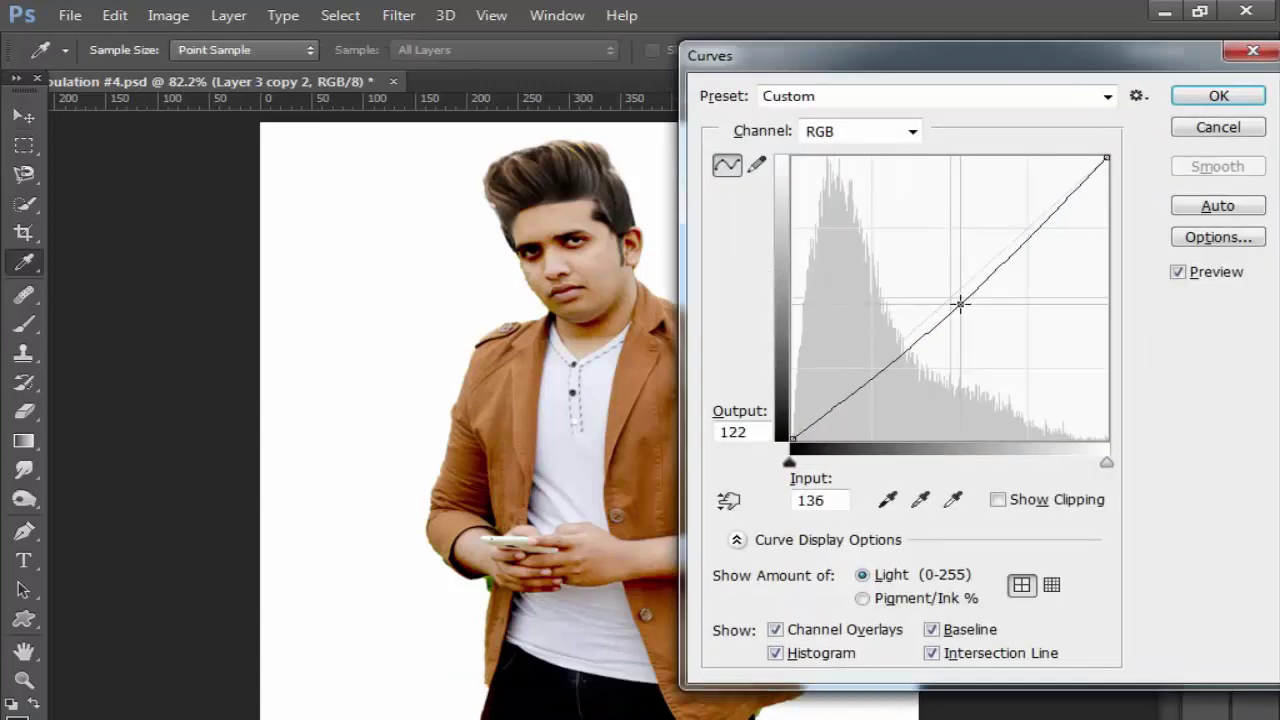
{"action": "left_click_drag", "start_coordinate": [955, 306], "coordinate": [968, 311]}
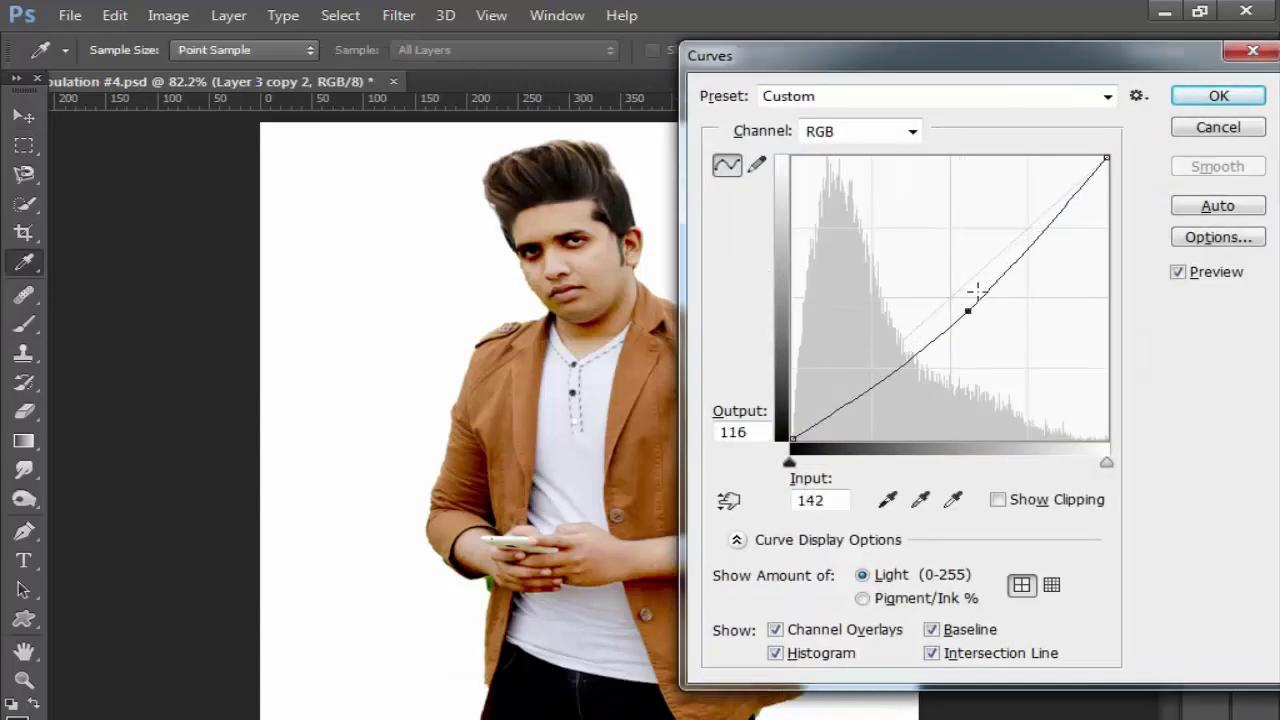
{"action": "left_click", "coordinate": [1218, 95]}
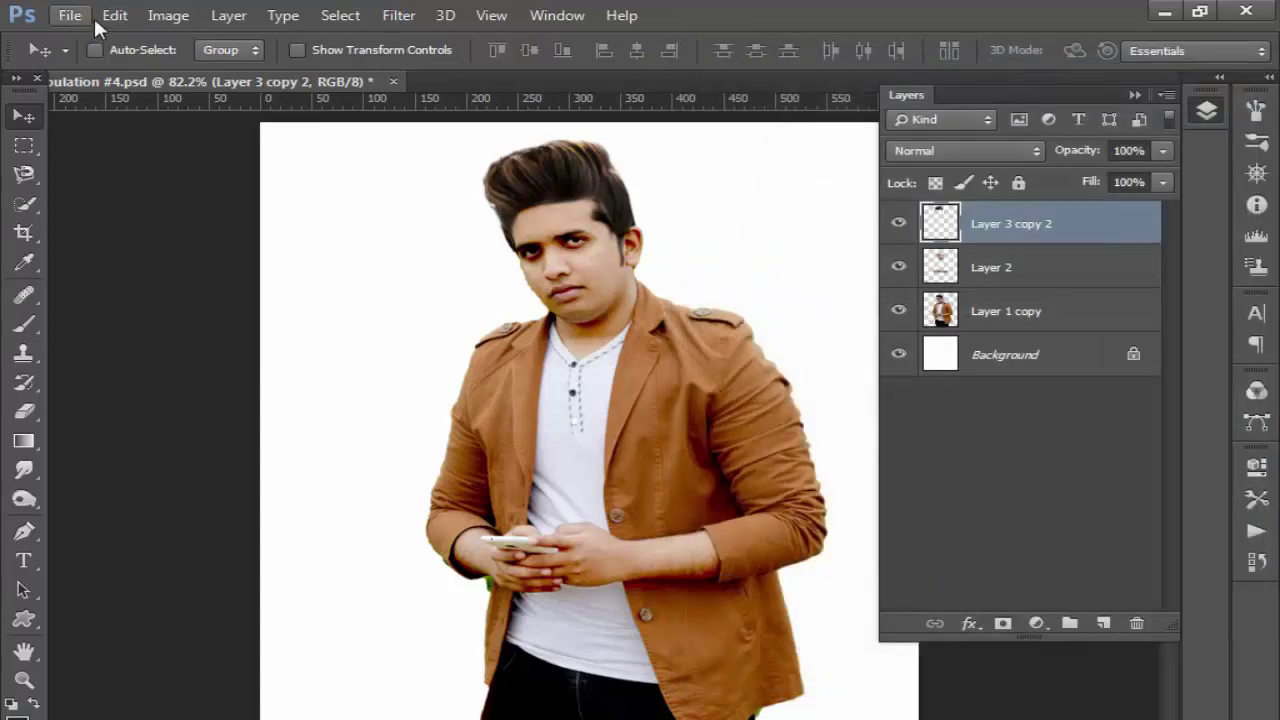
- Apply Levels to the hair with black input 17 and midtones 1.24
{"action": "left_click", "coordinate": [168, 15]}
{"action": "left_click", "coordinate": [465, 91]}
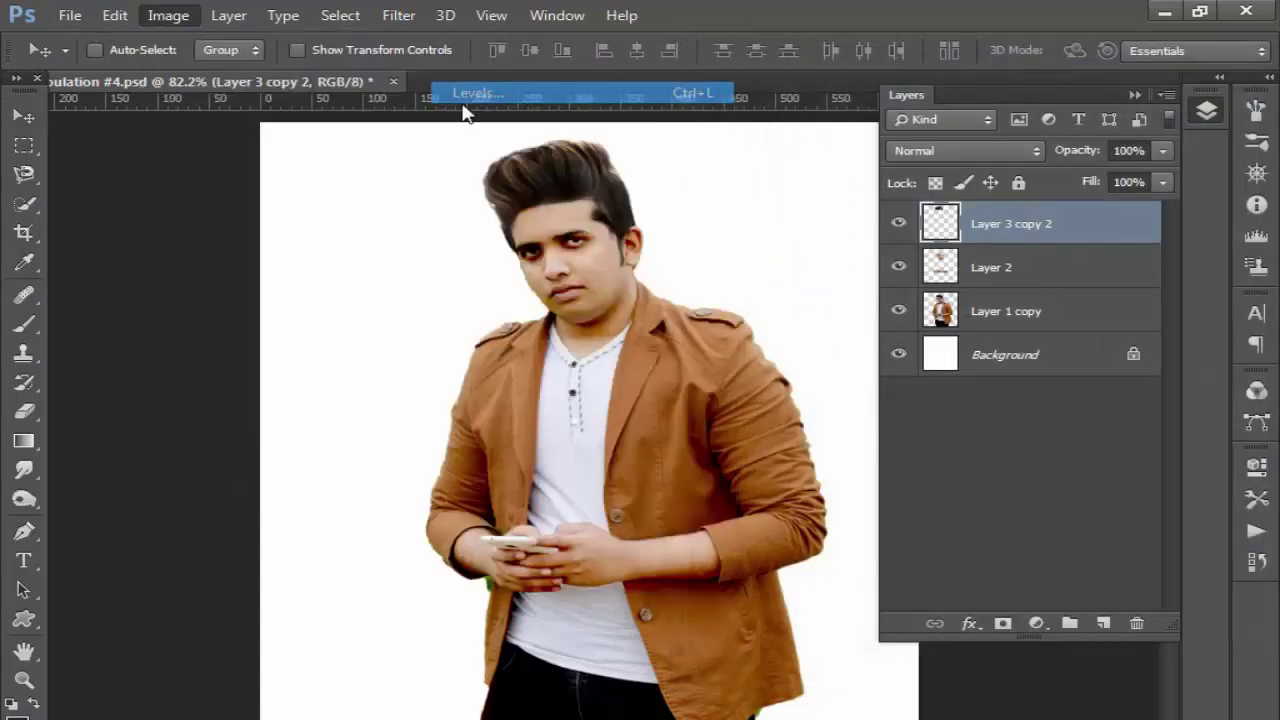
{"action": "left_click_drag", "start_coordinate": [757, 295], "coordinate": [778, 297]}
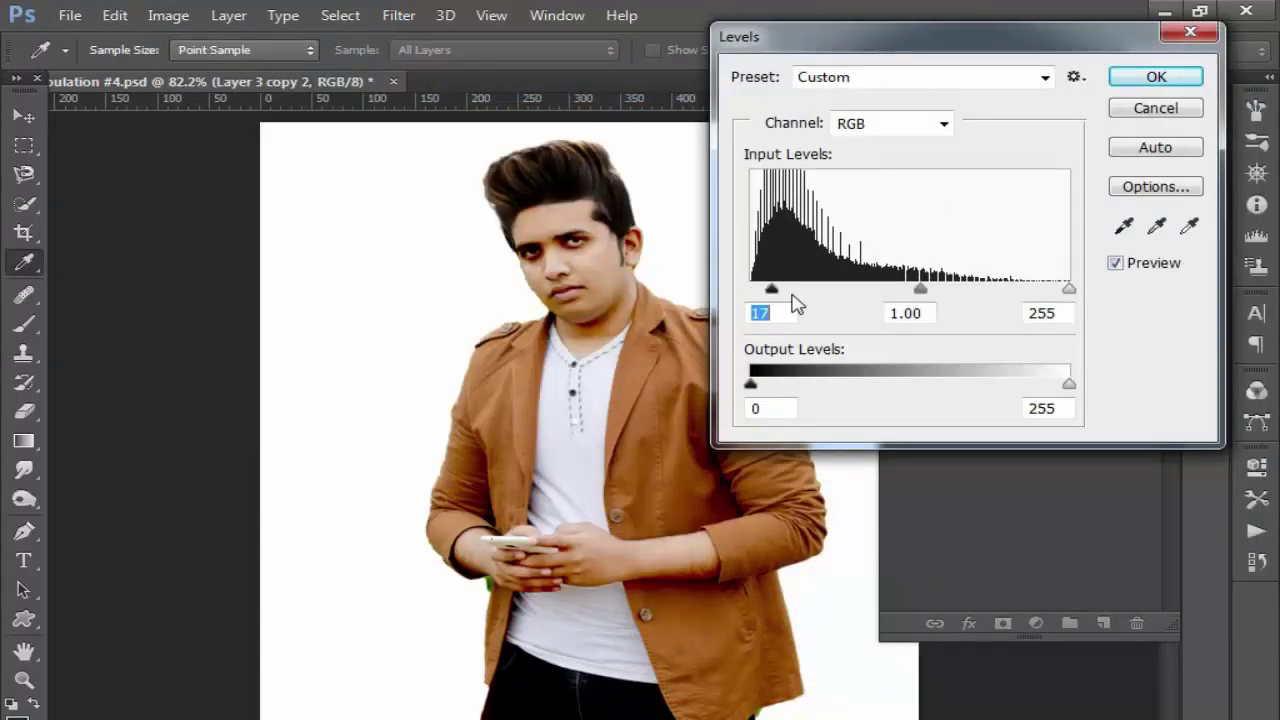
{"action": "left_click_drag", "start_coordinate": [919, 292], "coordinate": [898, 290]}
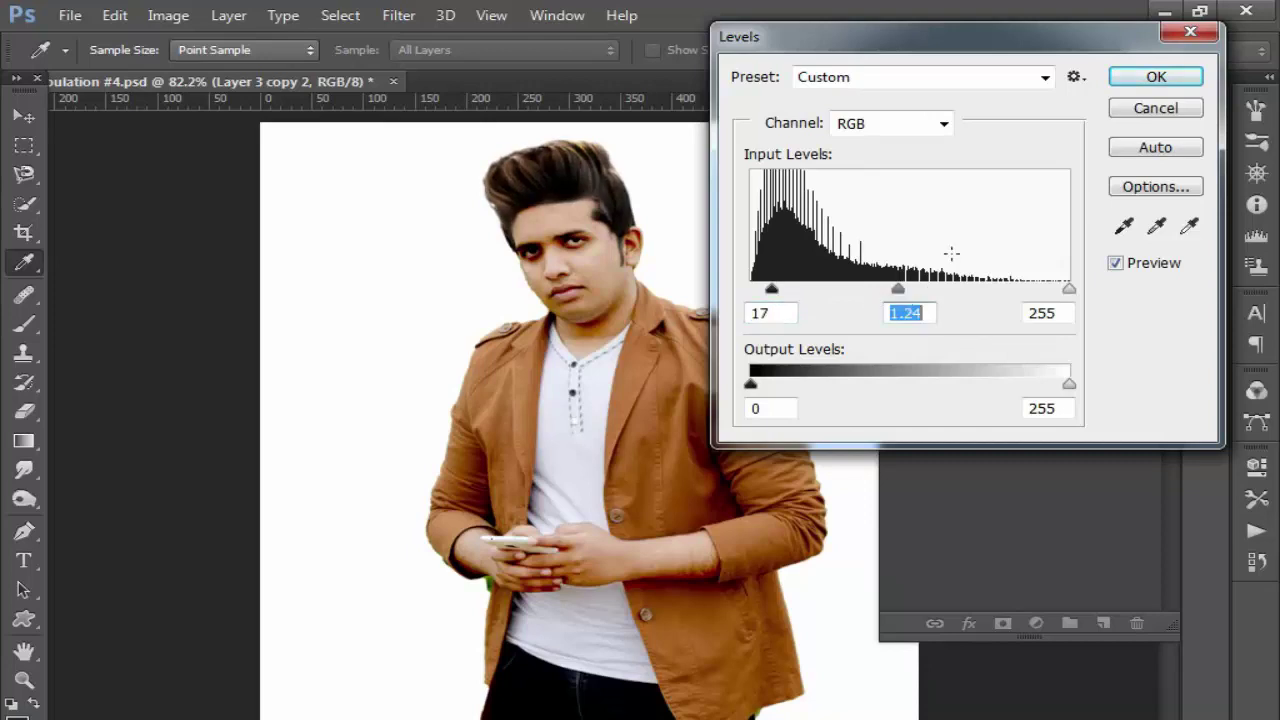
{"action": "left_click", "coordinate": [1155, 78]}
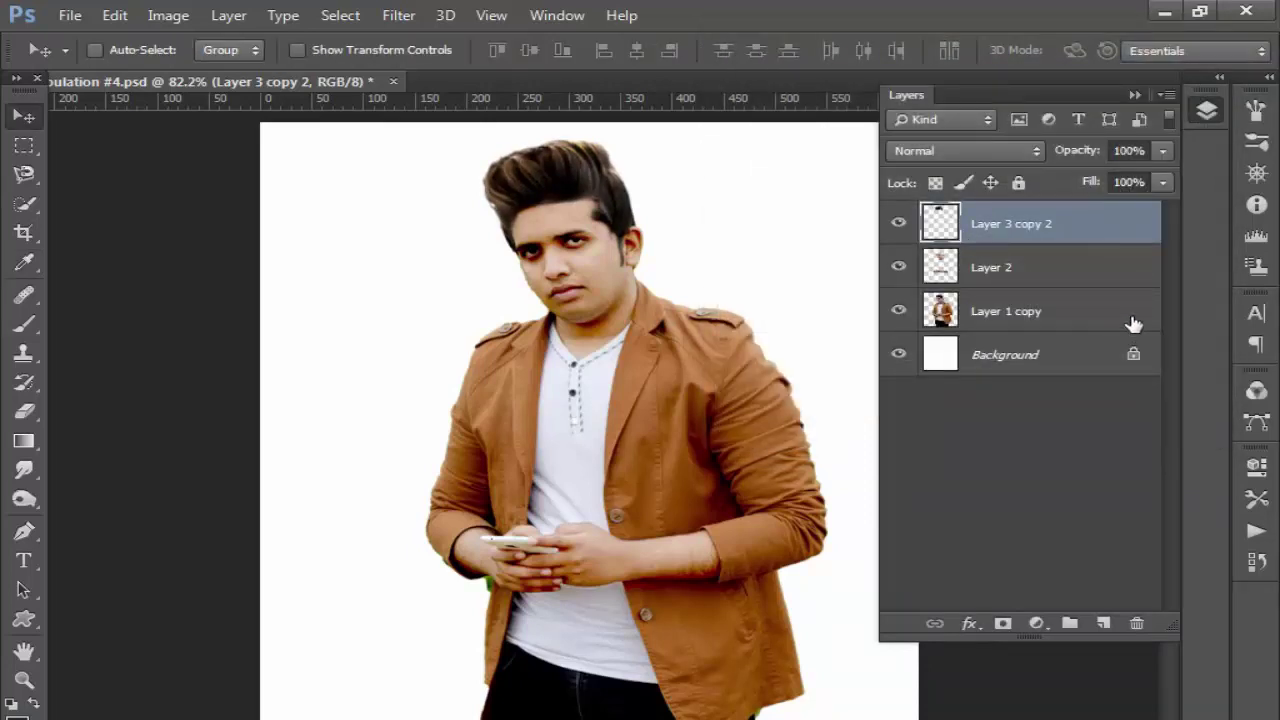
- Darken Layer 1 copy's midtones with a slight Curves dip
{"action": "left_click", "coordinate": [1046, 322]}
{"action": "key", "text": "ctrl+m"}
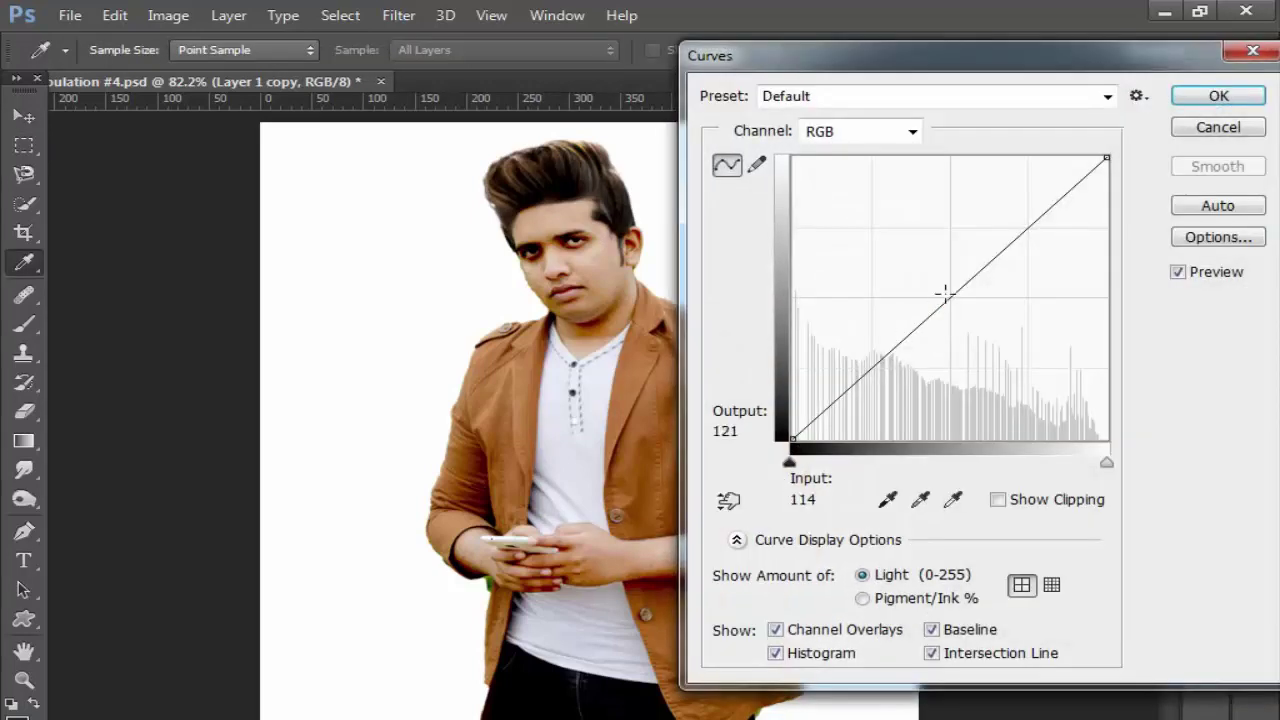
{"action": "left_click_drag", "start_coordinate": [936, 302], "coordinate": [957, 309]}
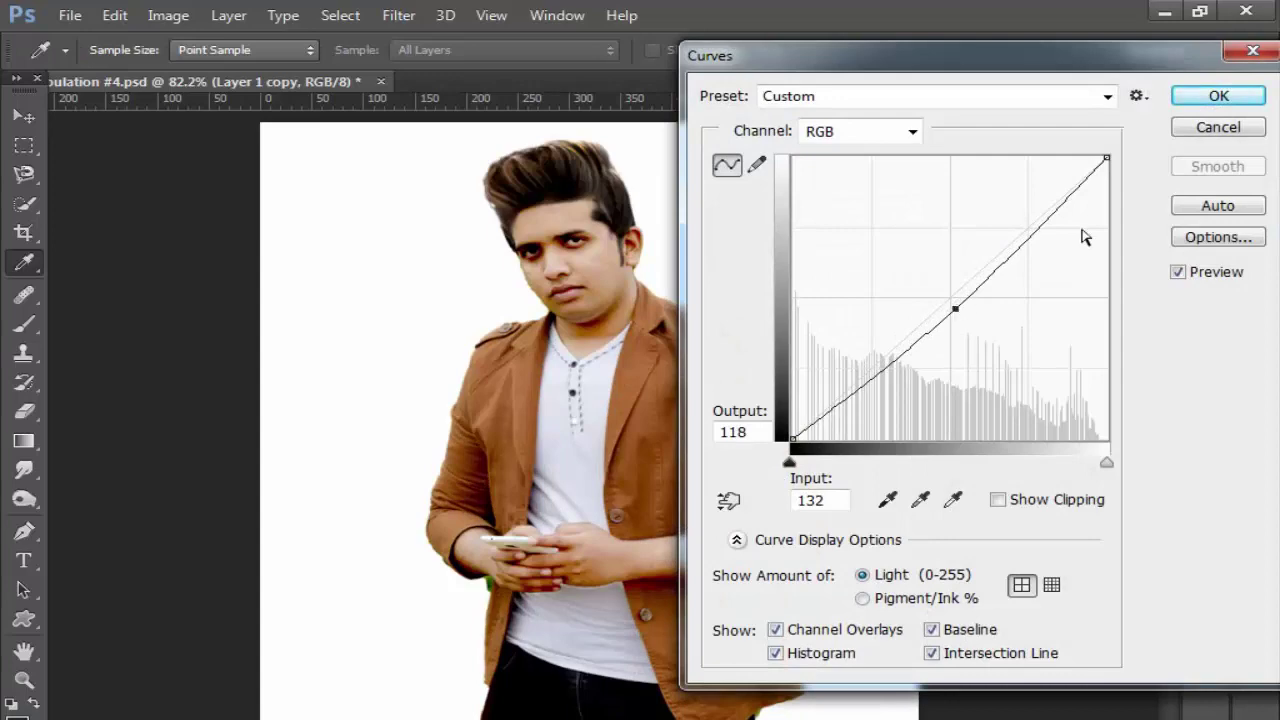
{"action": "left_click", "coordinate": [1228, 96]}
- Brighten Layer 2's midtones to 1.31 with a Levels adjustment
{"action": "left_click", "coordinate": [1104, 288]}
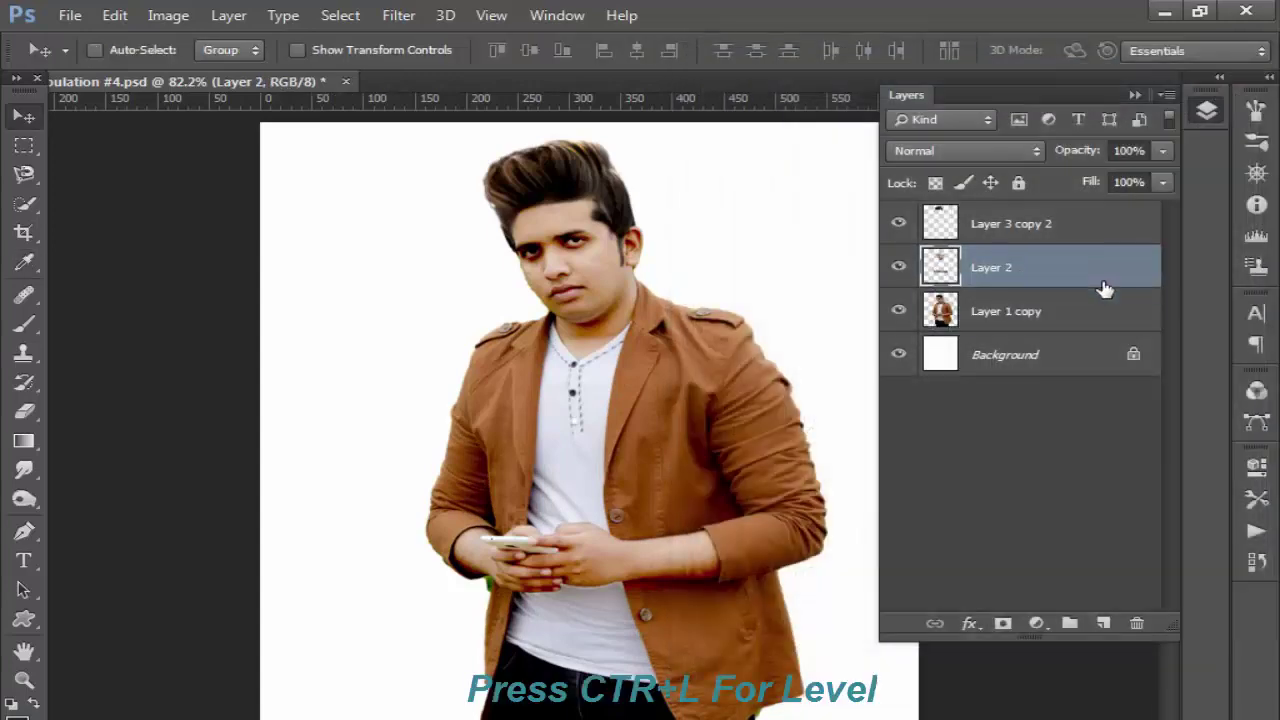
{"action": "key", "text": "ctrl+l"}
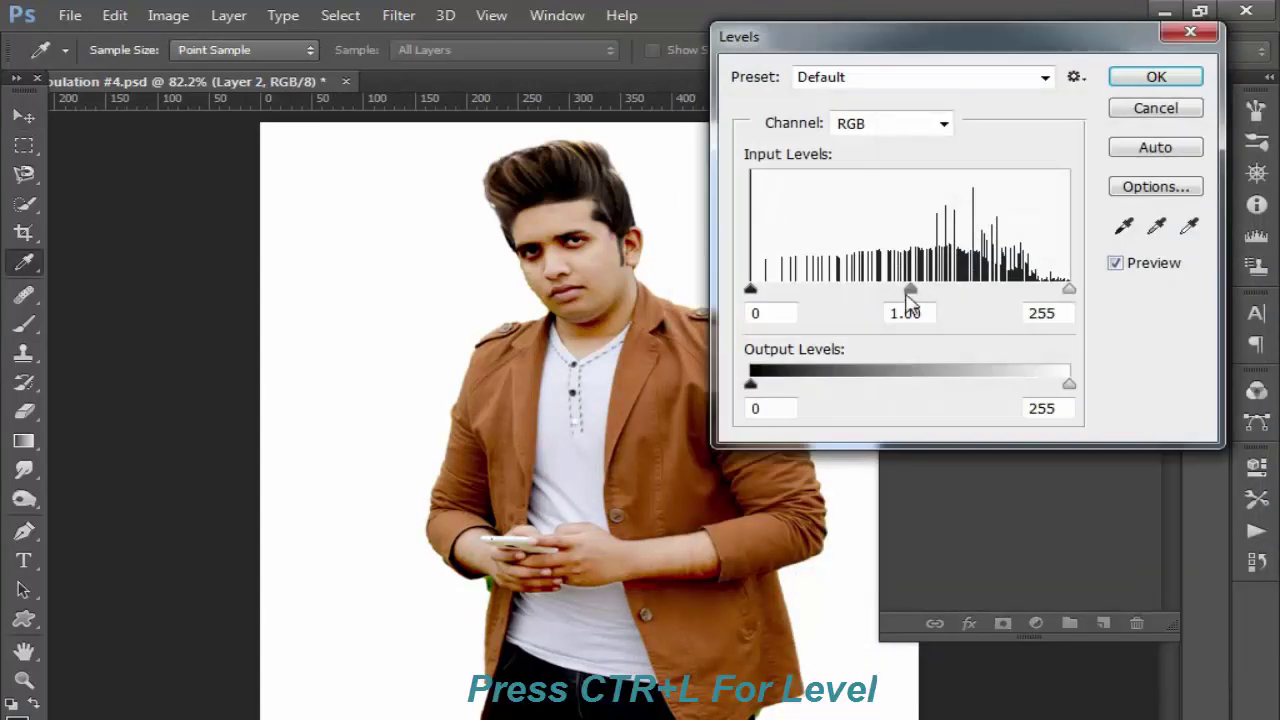
{"action": "left_click_drag", "start_coordinate": [910, 290], "coordinate": [857, 323]}
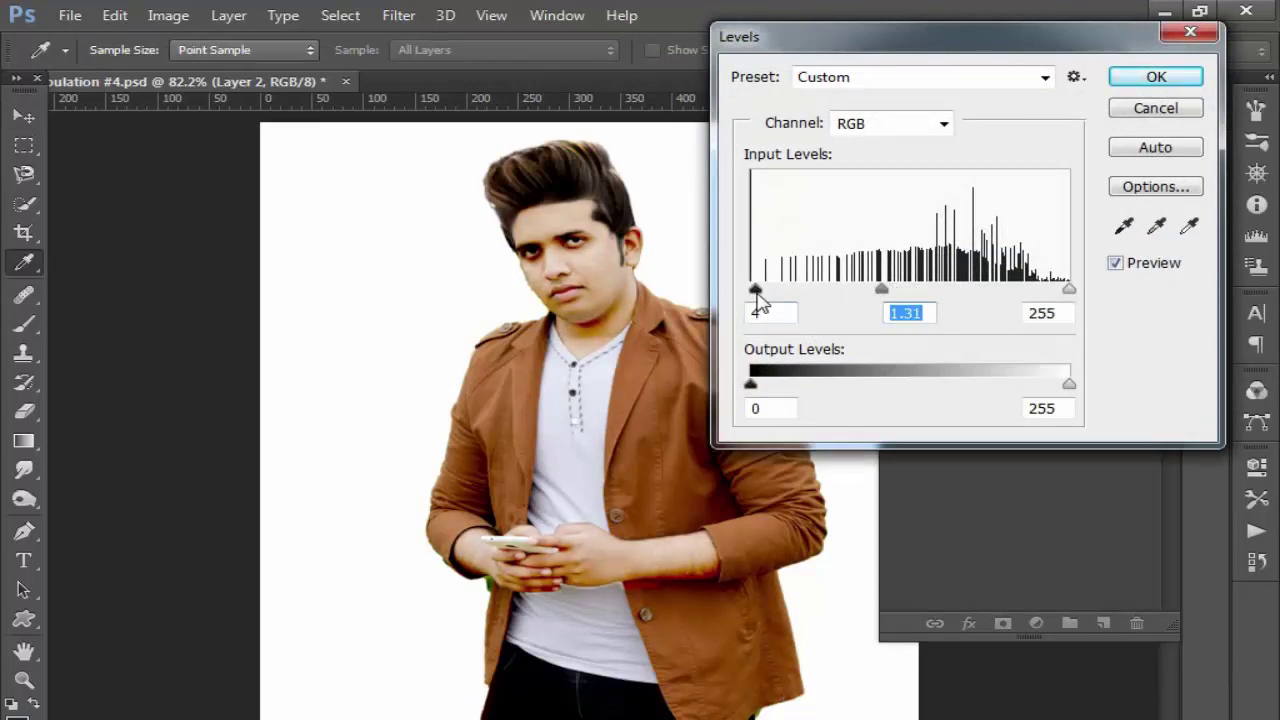
{"action": "left_click_drag", "start_coordinate": [758, 297], "coordinate": [760, 295]}
{"action": "left_click", "coordinate": [1155, 77]}
{"action": "key", "text": "v"}
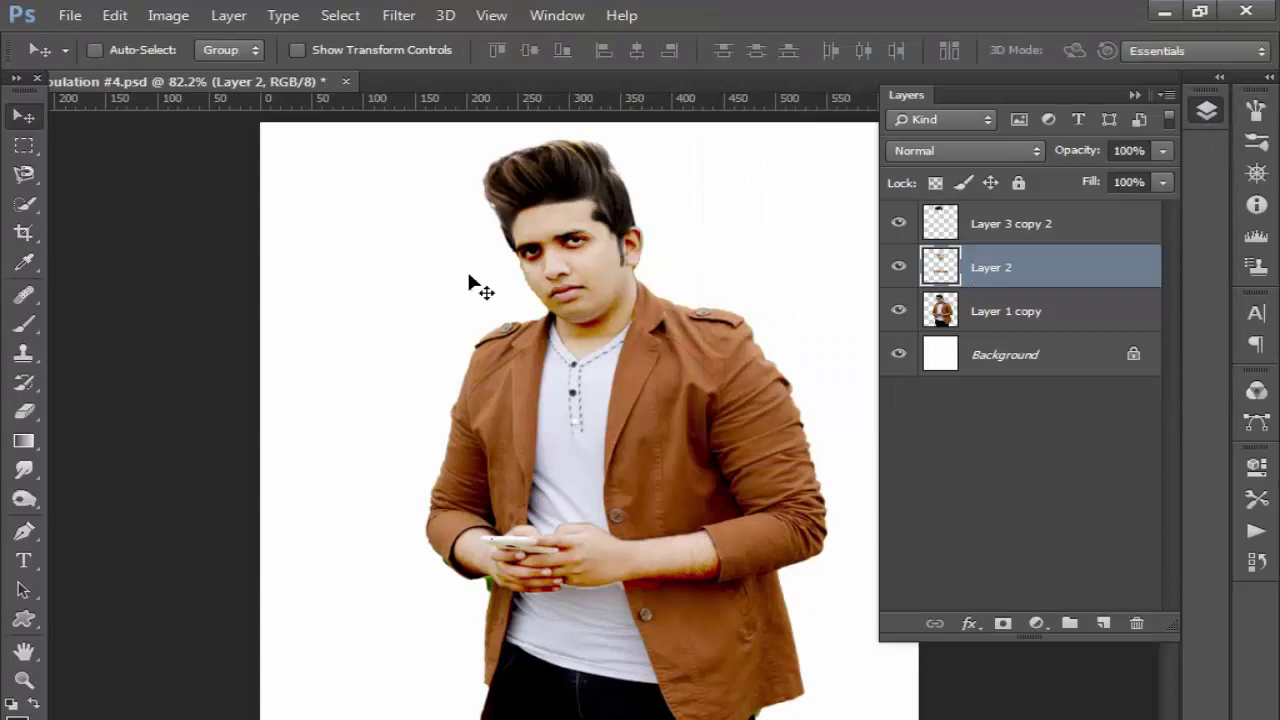
- Open the sunglasses PNG and drag its layer into the composite
{"action": "left_click", "coordinate": [69, 15]}
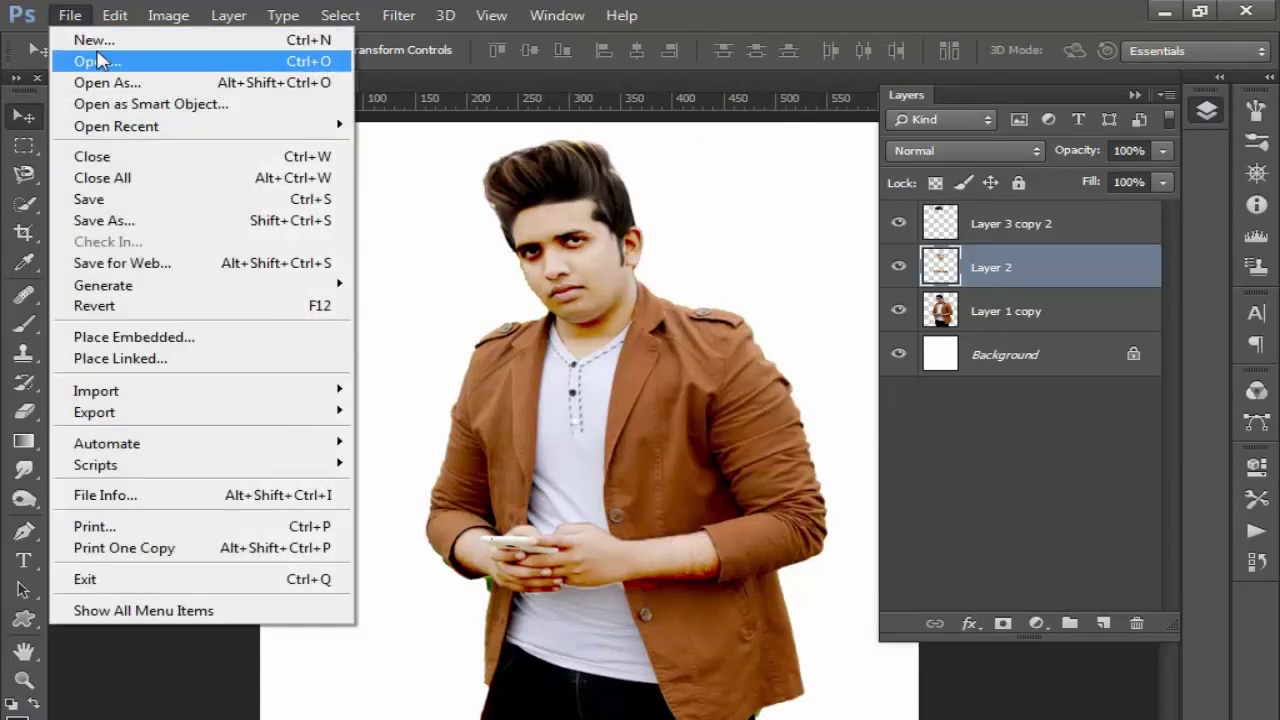
{"action": "left_click", "coordinate": [90, 54]}
{"action": "scroll", "coordinate": [750, 350], "scroll_direction": "down", "scroll_amount": 3}
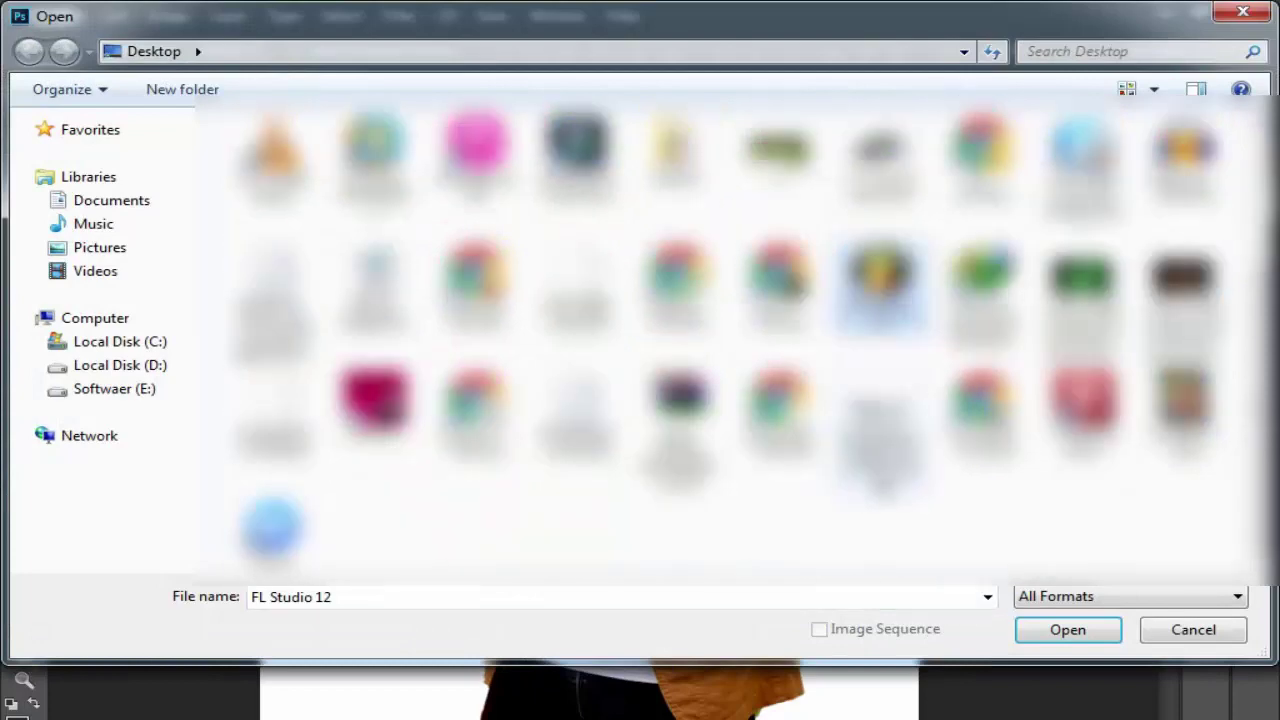
{"action": "left_click", "coordinate": [878, 430]}
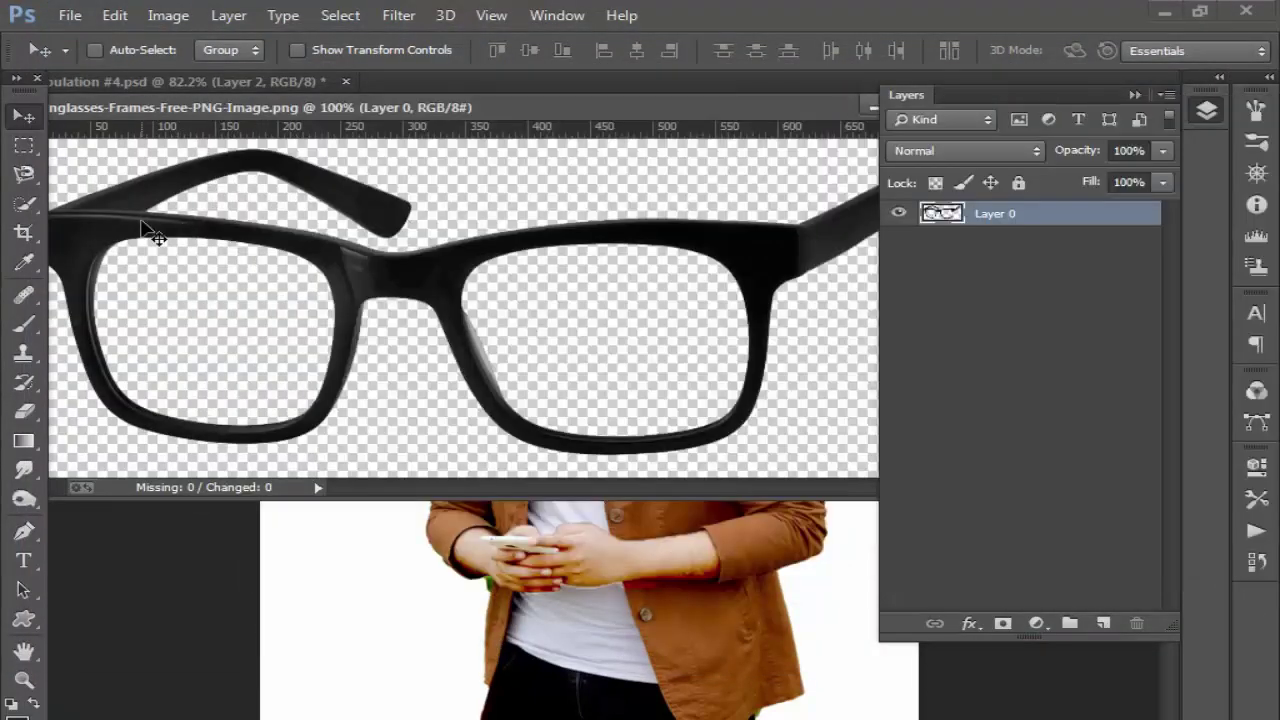
{"action": "left_click_drag", "start_coordinate": [157, 229], "coordinate": [497, 595]}
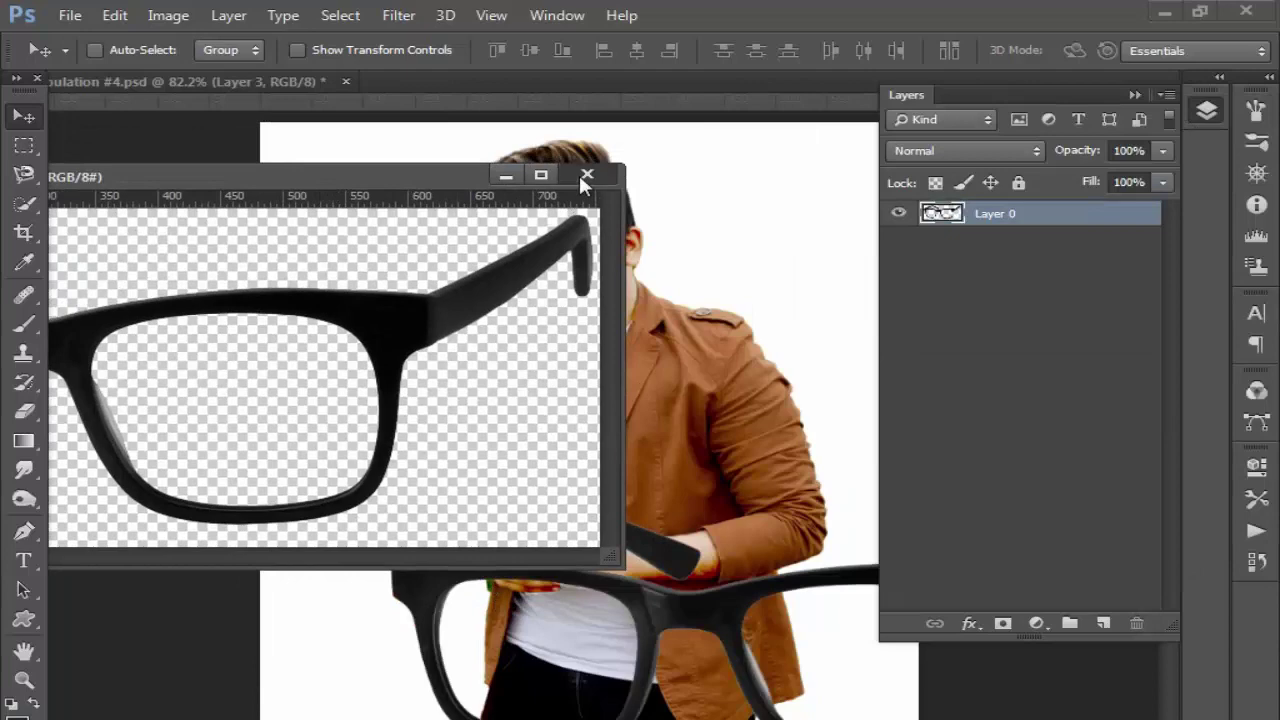
{"action": "left_click", "coordinate": [586, 176]}
{"action": "mouse_move", "coordinate": [594, 540]}
{"action": "left_mouse_down"}
{"action": "mouse_move", "coordinate": [482, 384]}
{"action": "mouse_move", "coordinate": [410, 240]}
{"action": "left_mouse_up"}
- Scale the glasses to about 18% and place them over the man's eyes
{"action": "key", "text": "ctrl+t"}
{"action": "mouse_move", "coordinate": [540, 278]}
{"action": "left_mouse_down"}
{"action": "mouse_move", "coordinate": [568, 284]}
{"action": "mouse_move", "coordinate": [508, 306]}
{"action": "left_mouse_up"}
{"action": "mouse_move", "coordinate": [878, 182]}
{"action": "left_mouse_down"}
{"action": "mouse_move", "coordinate": [395, 365]}
{"action": "mouse_move", "coordinate": [280, 366]}
{"action": "left_mouse_up"}
{"action": "mouse_move", "coordinate": [246, 410]}
{"action": "left_mouse_down"}
{"action": "mouse_move", "coordinate": [686, 228]}
{"action": "mouse_move", "coordinate": [568, 238]}
{"action": "left_mouse_up"}
{"action": "left_click_drag", "start_coordinate": [536, 283], "coordinate": [600, 250]}
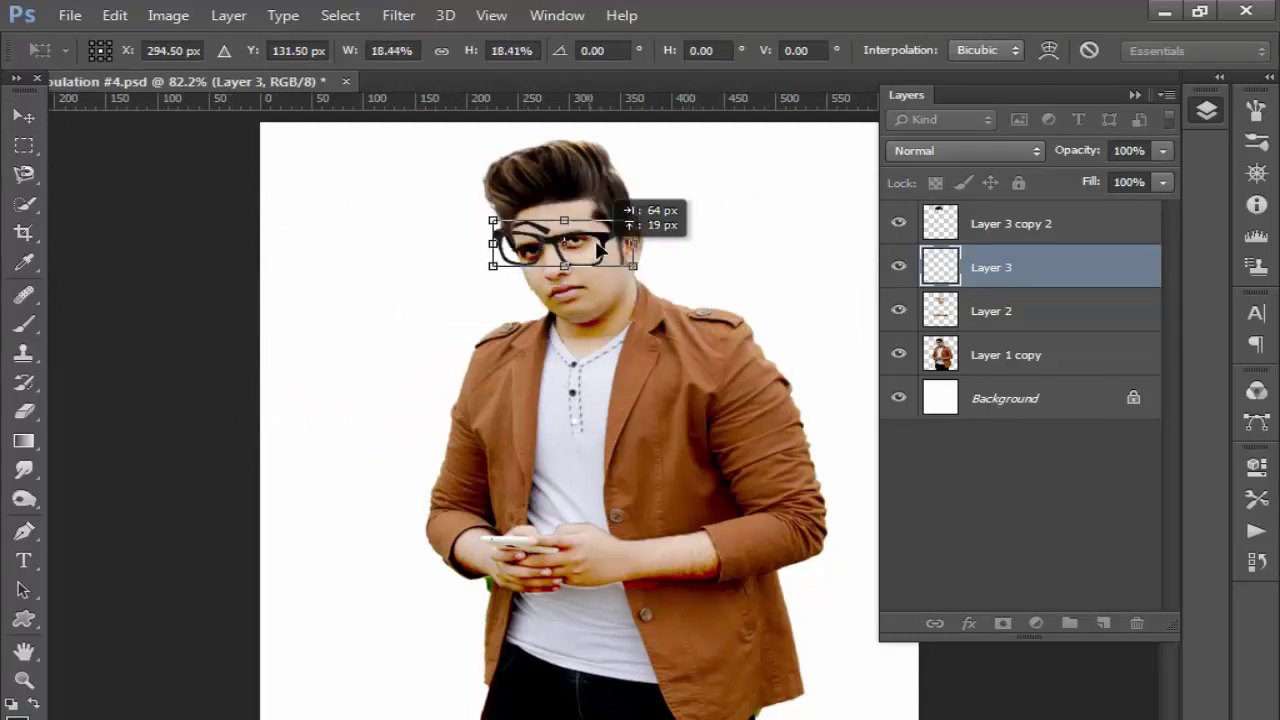
{"action": "key", "text": "Return"}
{"action": "key", "text": "ctrl+plus"}
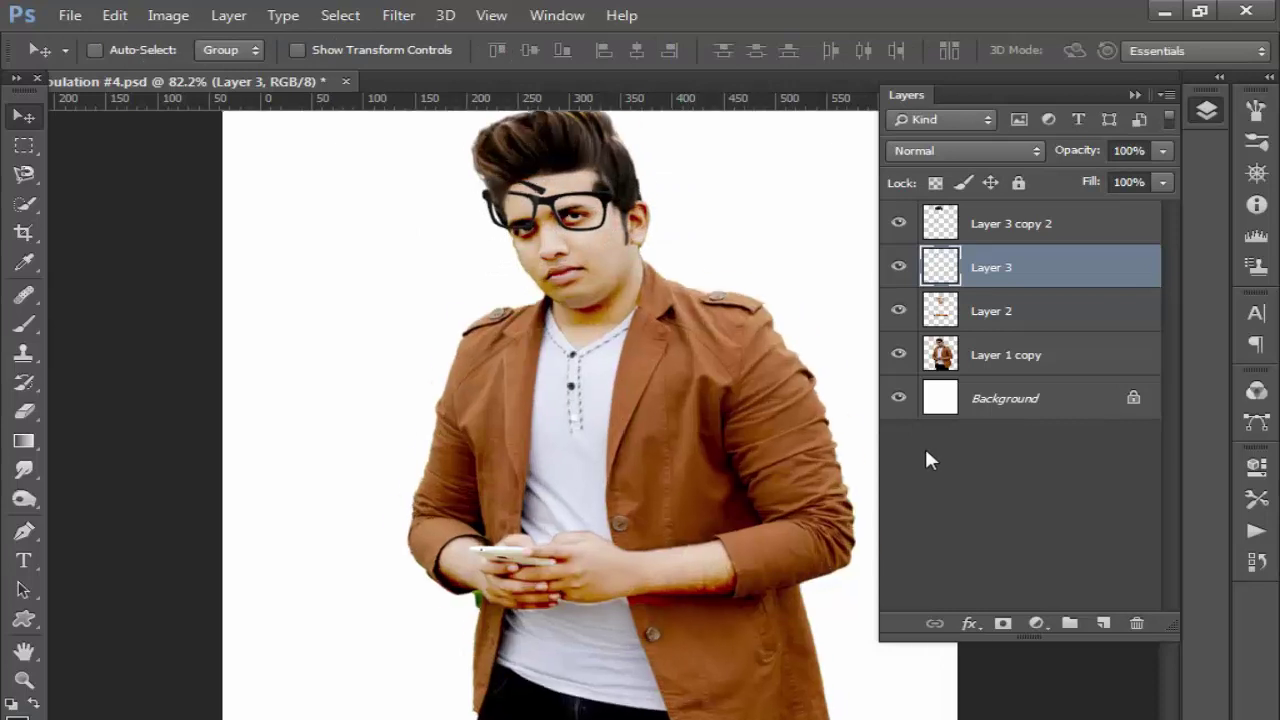
{"action": "key", "text": "ctrl+plus"}
- Move Layer 3 above Layer 3 copy 2, rotate the glasses about -16° and shrink them to 94%
{"action": "left_click_drag", "start_coordinate": [600, 112], "coordinate": [602, 486]}
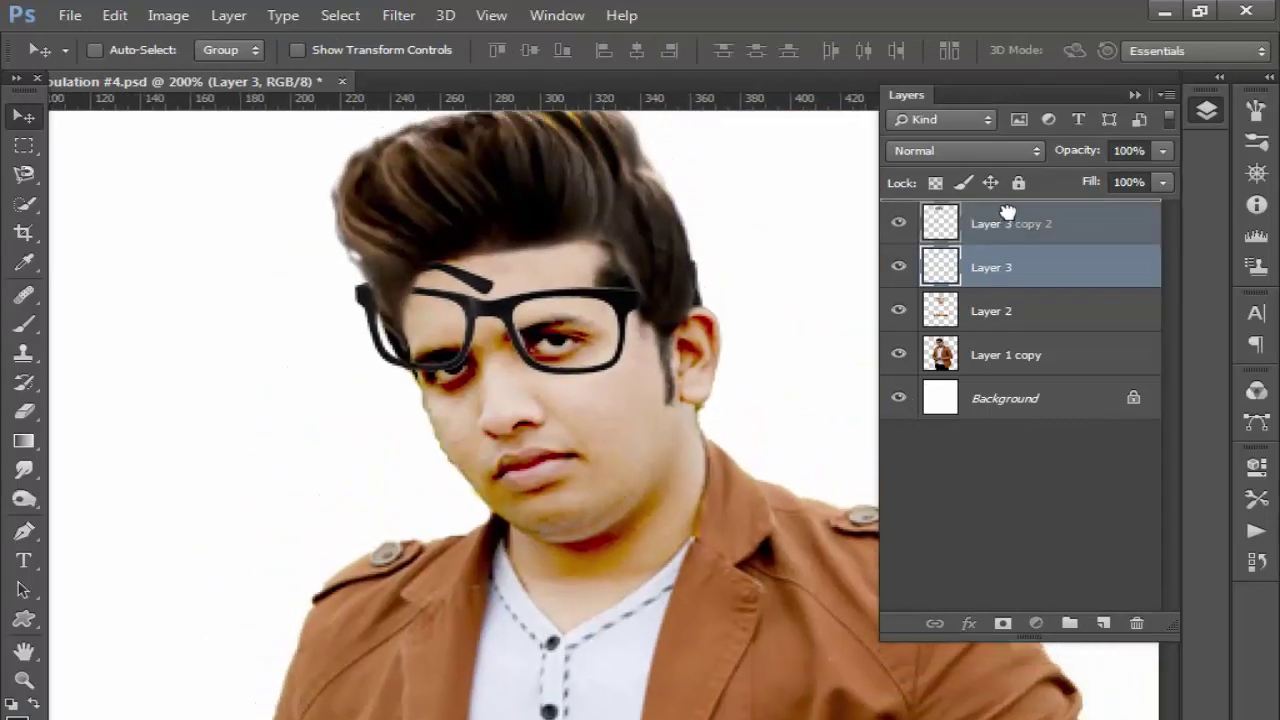
{"action": "left_click_drag", "start_coordinate": [989, 270], "coordinate": [1004, 222]}
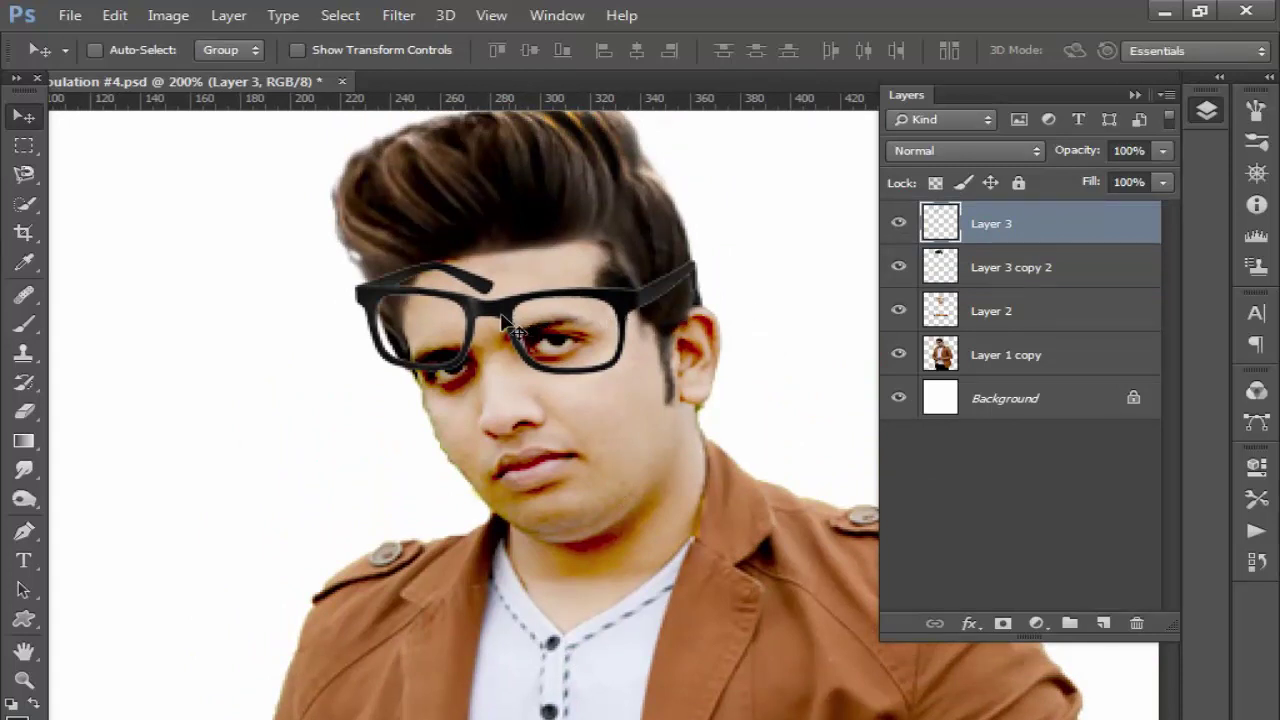
{"action": "left_click_drag", "start_coordinate": [494, 320], "coordinate": [493, 349]}
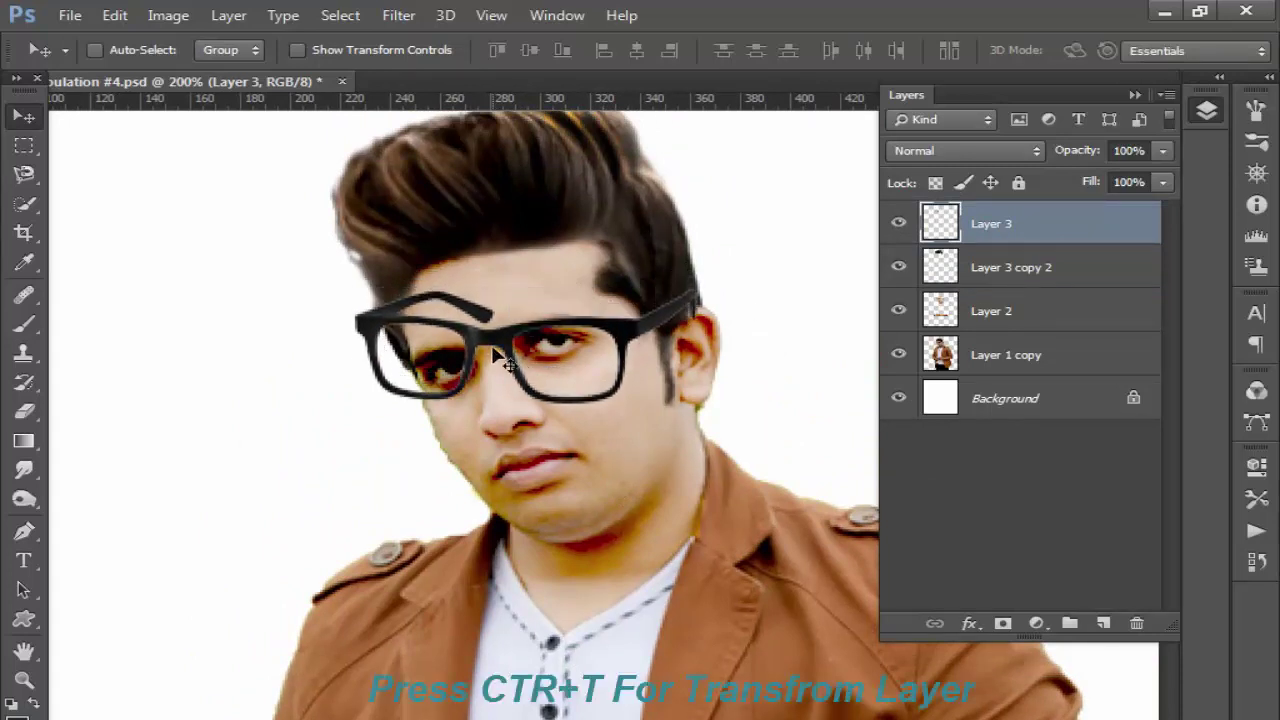
{"action": "key", "text": "ctrl+t"}
{"action": "left_click_drag", "start_coordinate": [309, 304], "coordinate": [309, 353]}
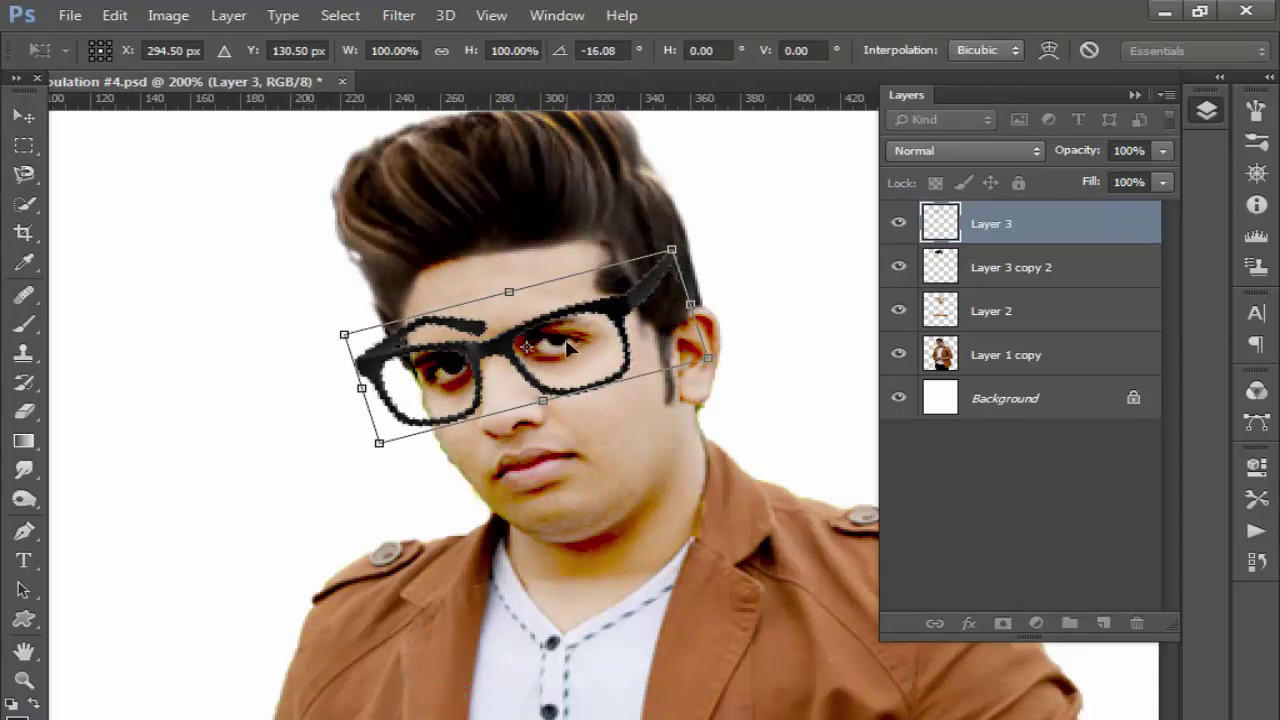
{"action": "left_click_drag", "start_coordinate": [566, 346], "coordinate": [557, 348]}
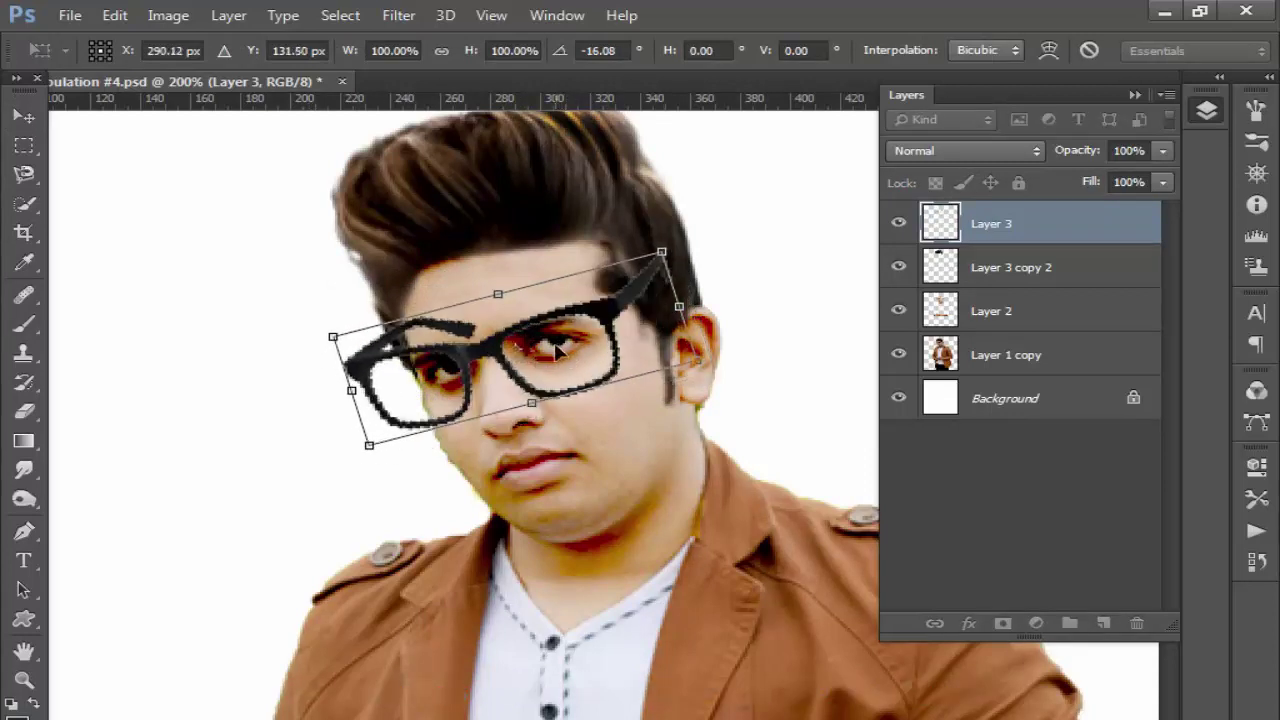
{"action": "key", "text": "Return"}
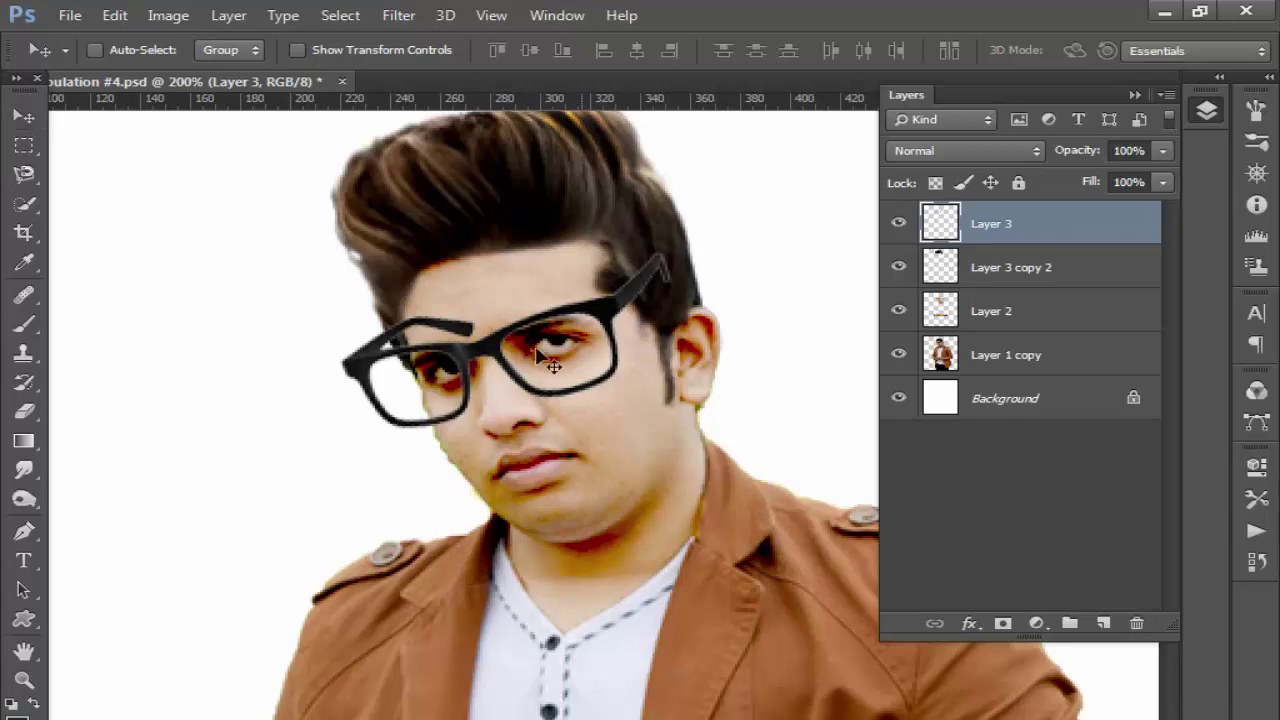
{"action": "key", "text": "ctrl+t"}
{"action": "left_click_drag", "start_coordinate": [340, 252], "coordinate": [360, 263]}
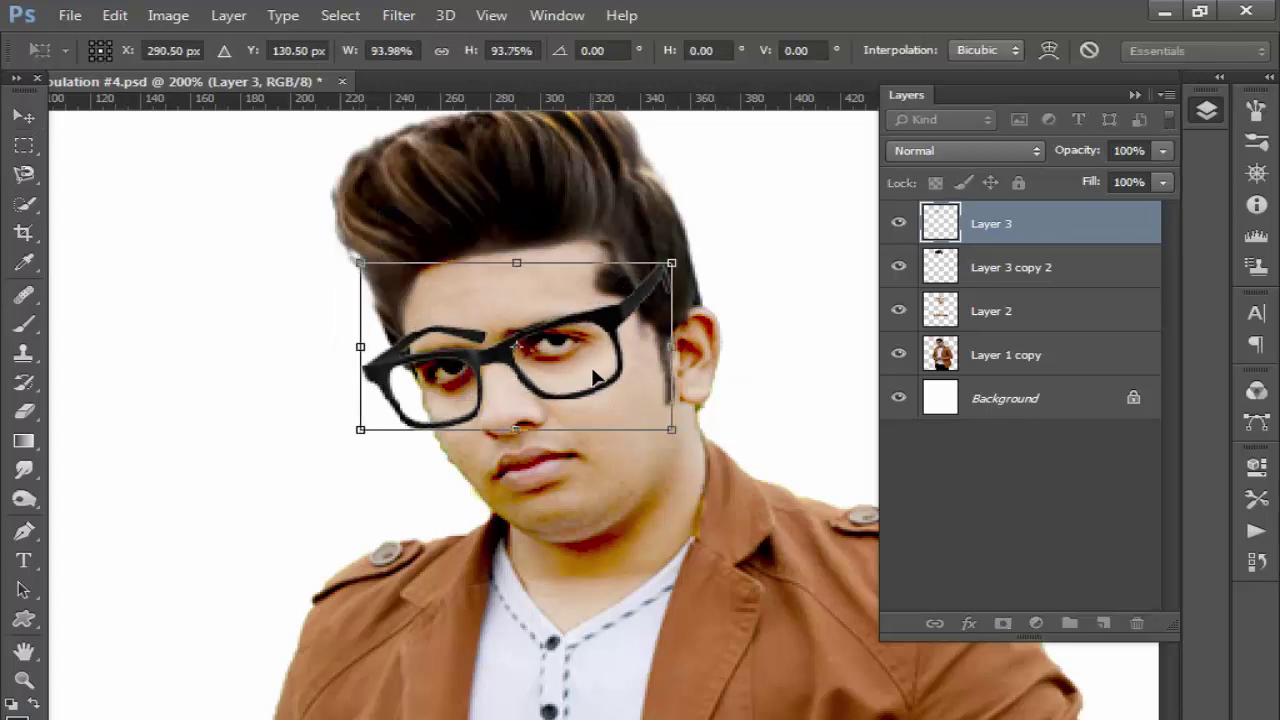
{"action": "key", "text": "Return"}
- Select the glasses' right temple arm with a rotated rectangular marquee and cut it out
{"action": "left_click", "coordinate": [26, 204]}
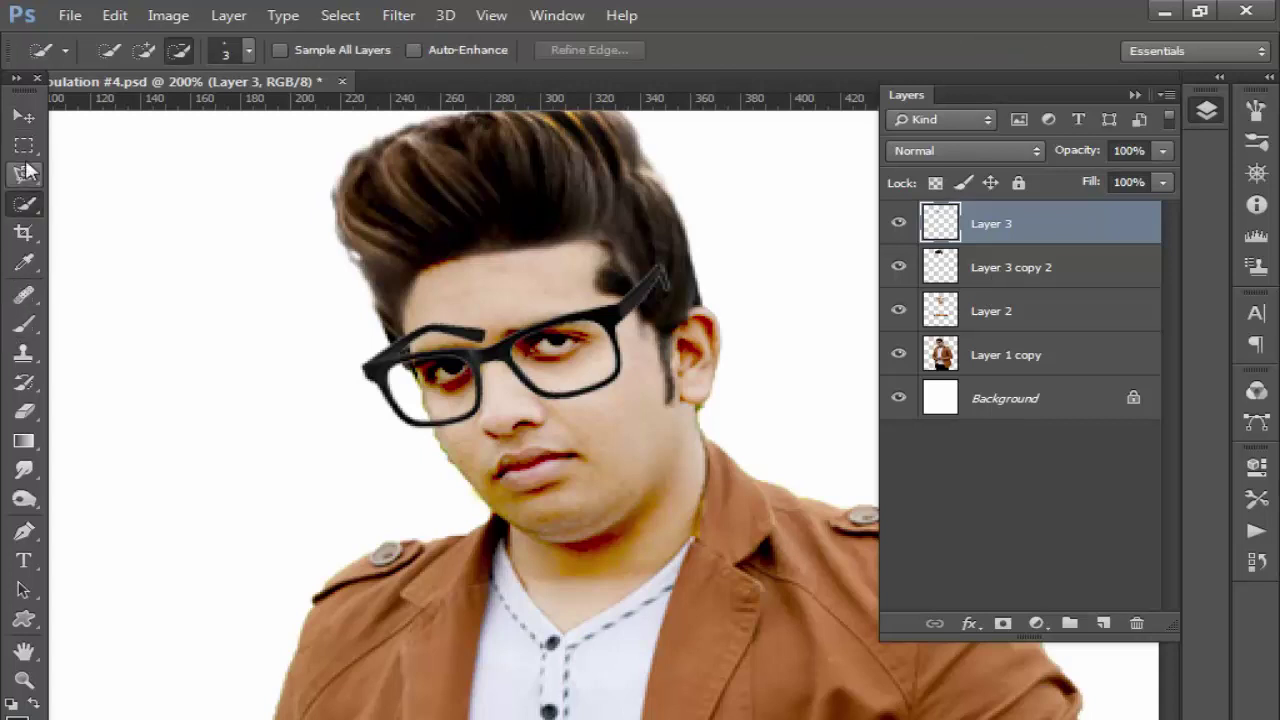
{"action": "left_click", "coordinate": [24, 145]}
{"action": "left_click_drag", "start_coordinate": [596, 241], "coordinate": [699, 360]}
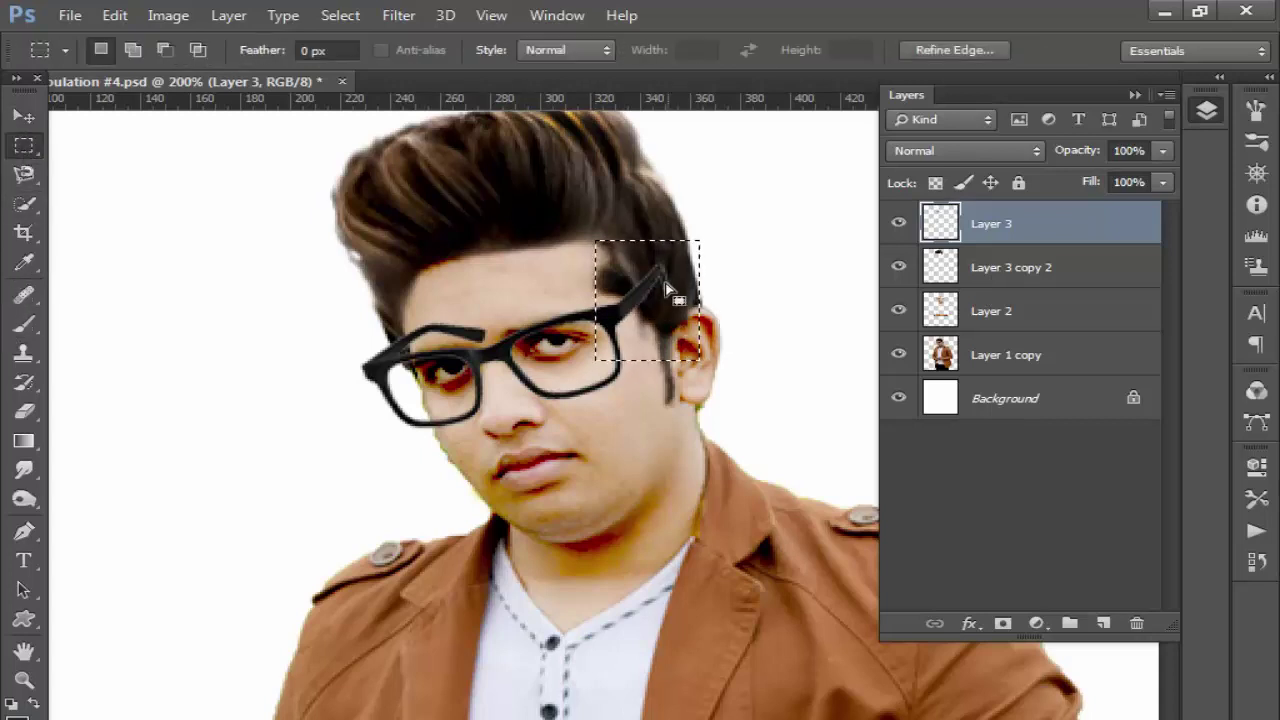
{"action": "right_click", "coordinate": [667, 290]}
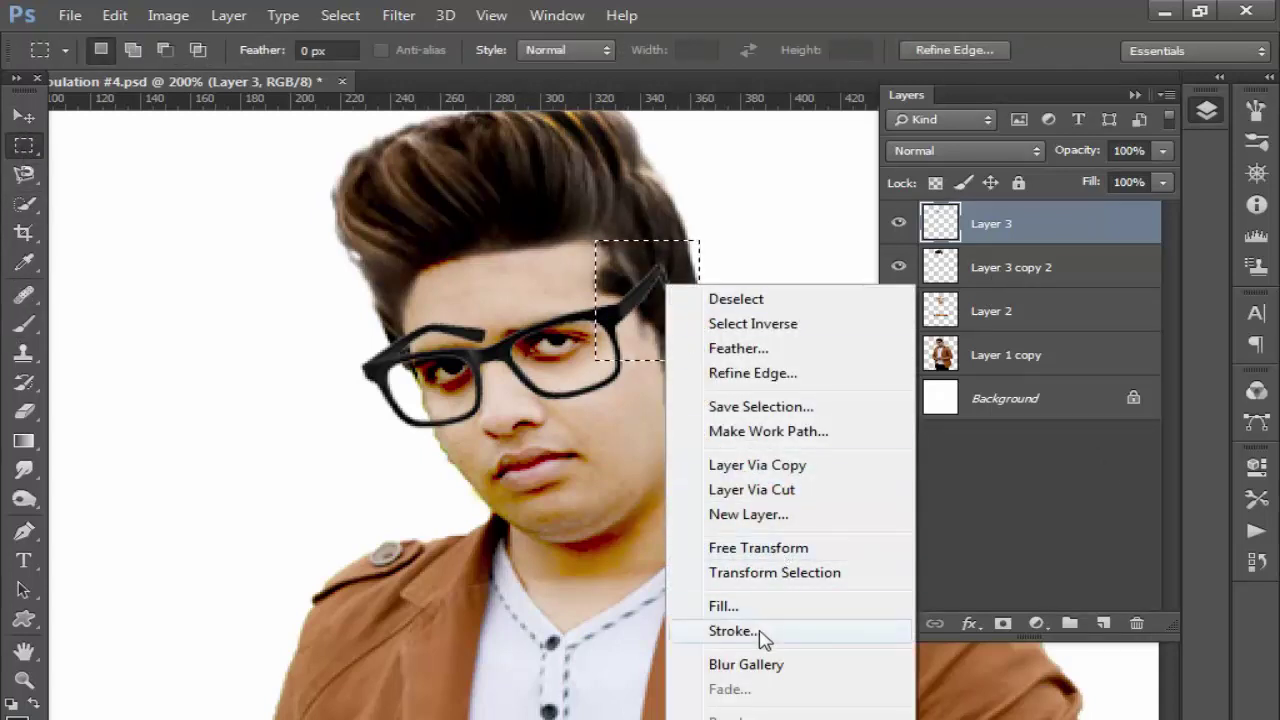
{"action": "left_click", "coordinate": [785, 572]}
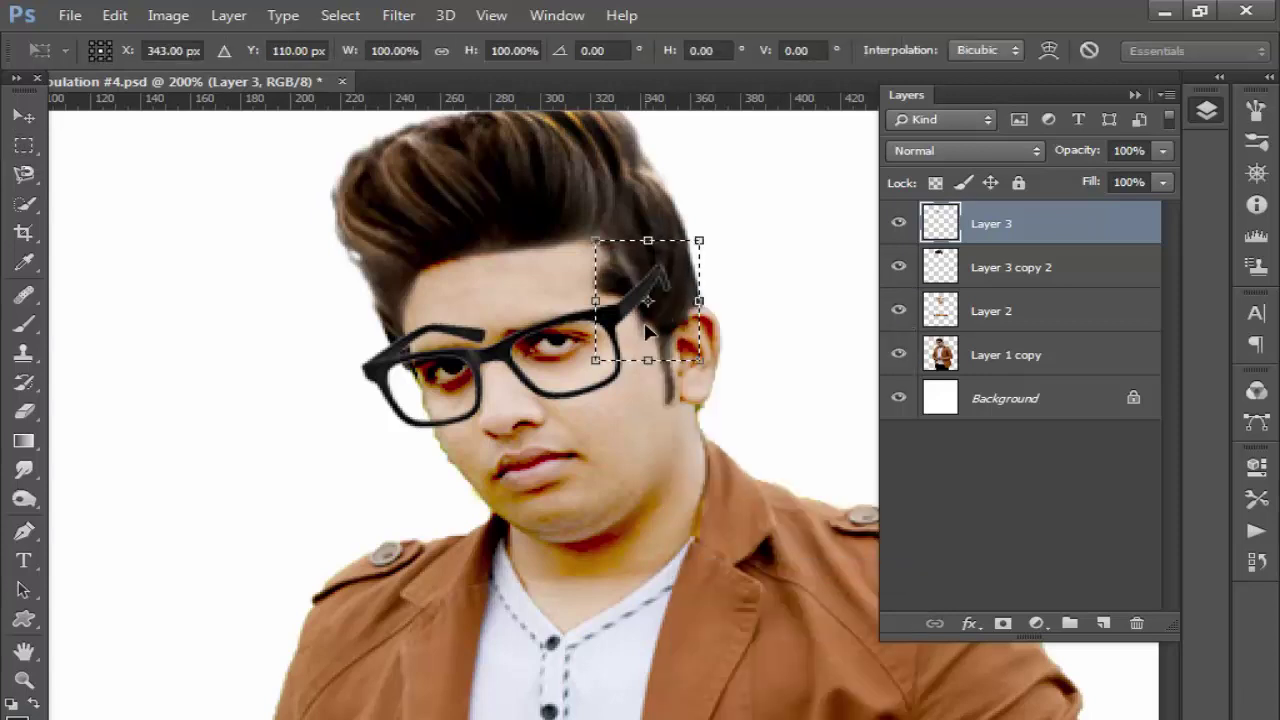
{"action": "left_click_drag", "start_coordinate": [648, 330], "coordinate": [662, 342]}
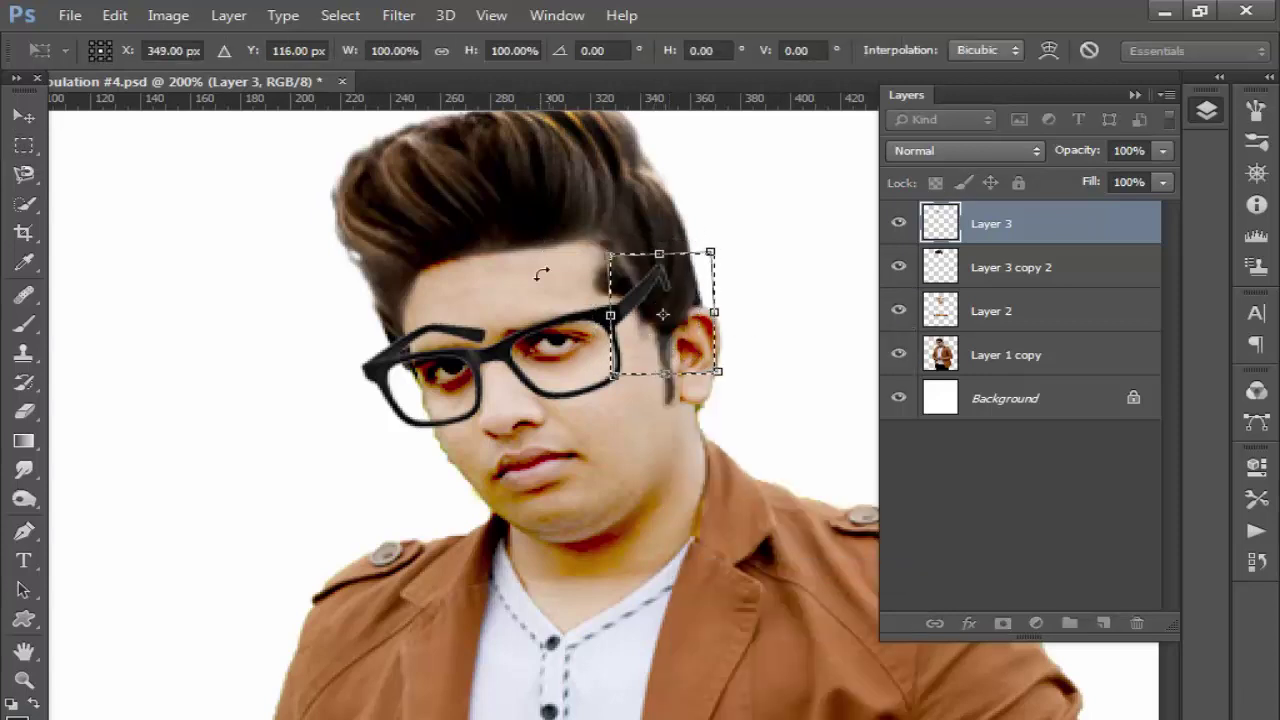
{"action": "left_click_drag", "start_coordinate": [541, 273], "coordinate": [531, 300]}
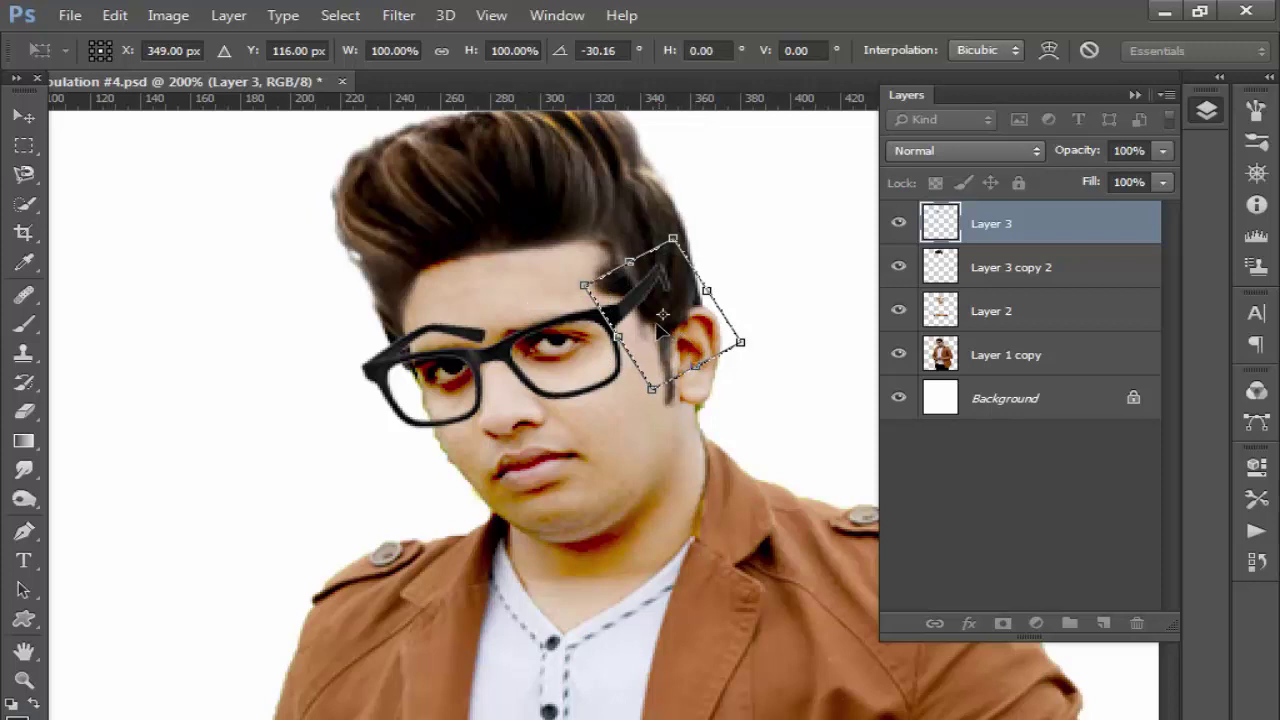
{"action": "left_click_drag", "start_coordinate": [657, 325], "coordinate": [665, 316]}
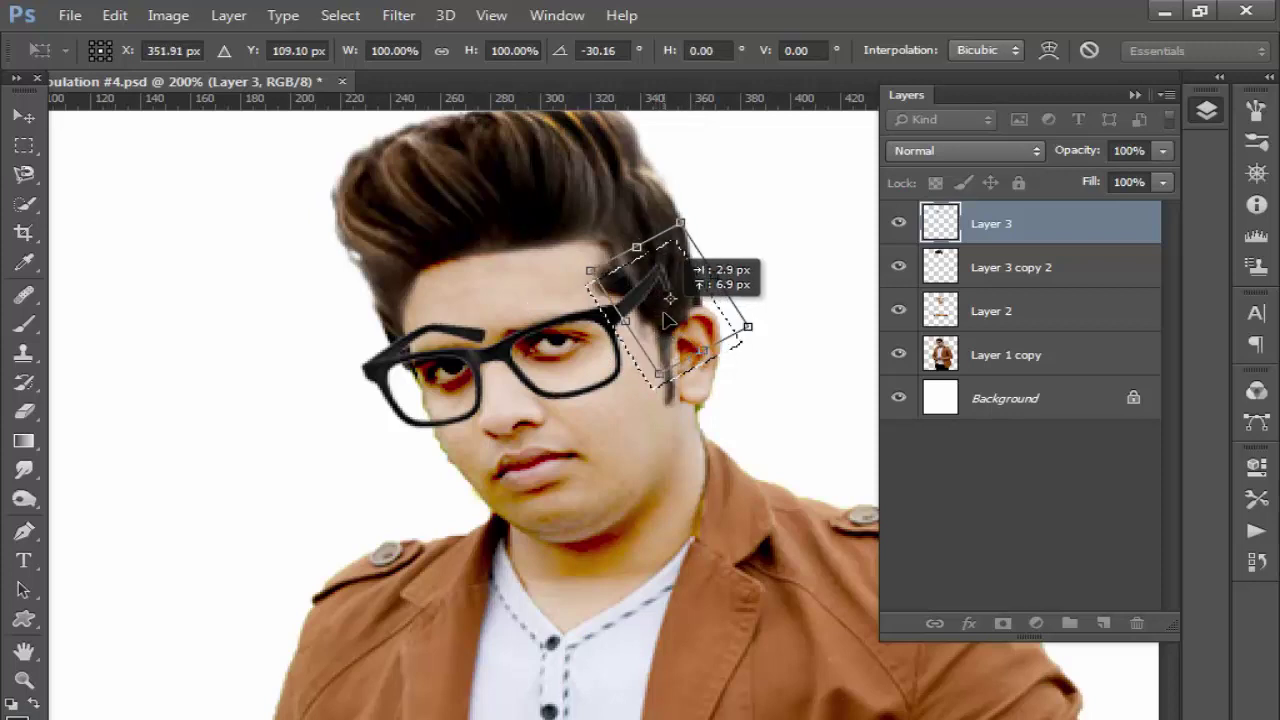
{"action": "key", "text": "Return"}
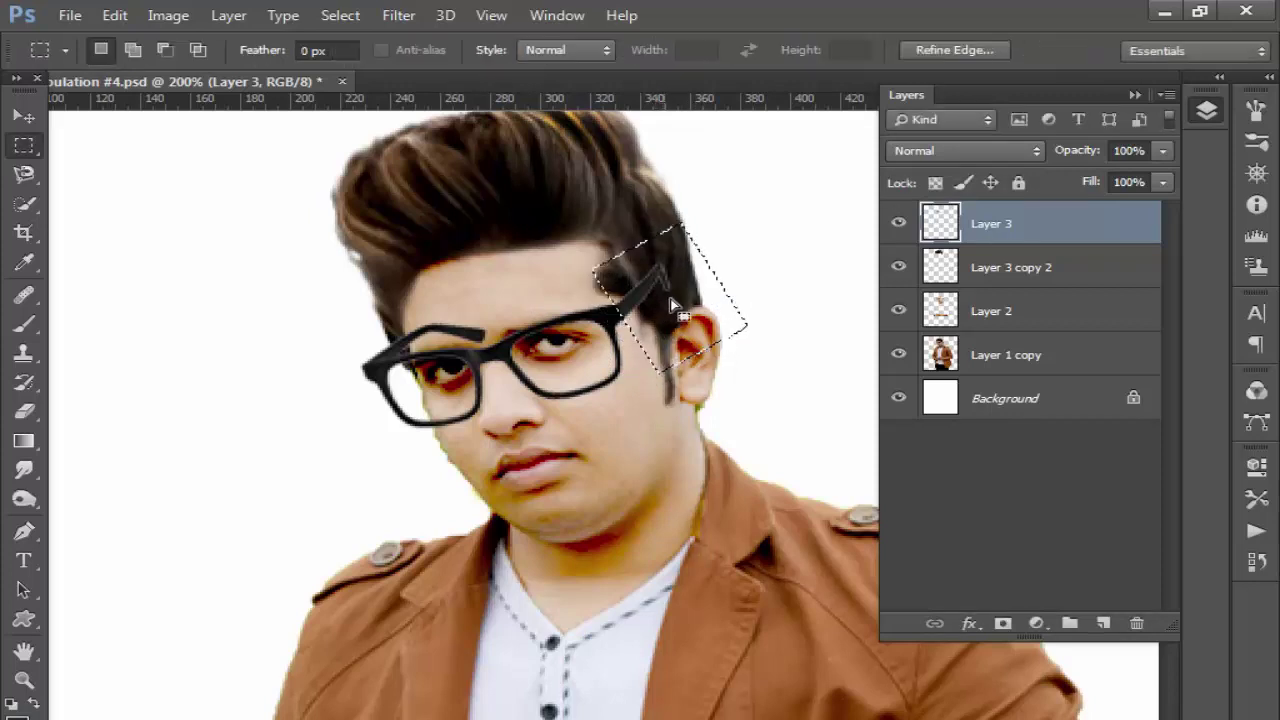
{"action": "key", "text": "ctrl+x"}
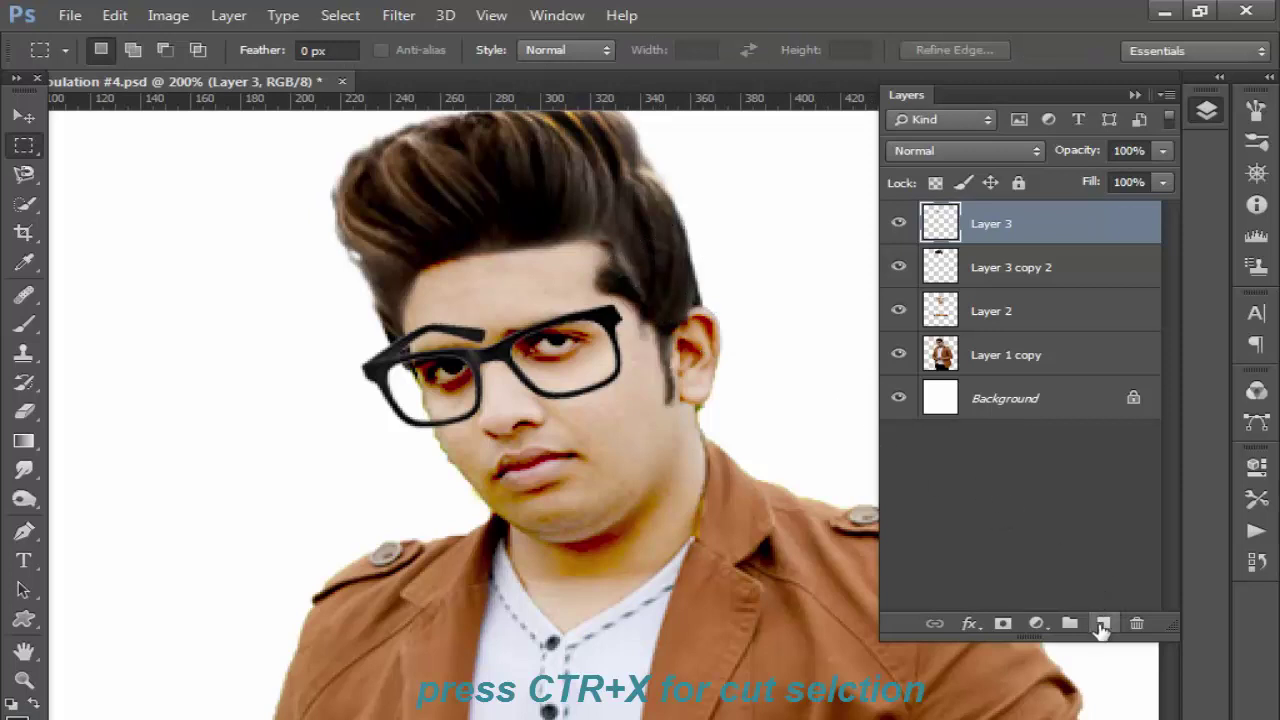
- Paste the cut temple arm onto a new layer and angle it beside the frame
{"action": "left_click", "coordinate": [1101, 626]}
{"action": "key", "text": "ctrl+v"}
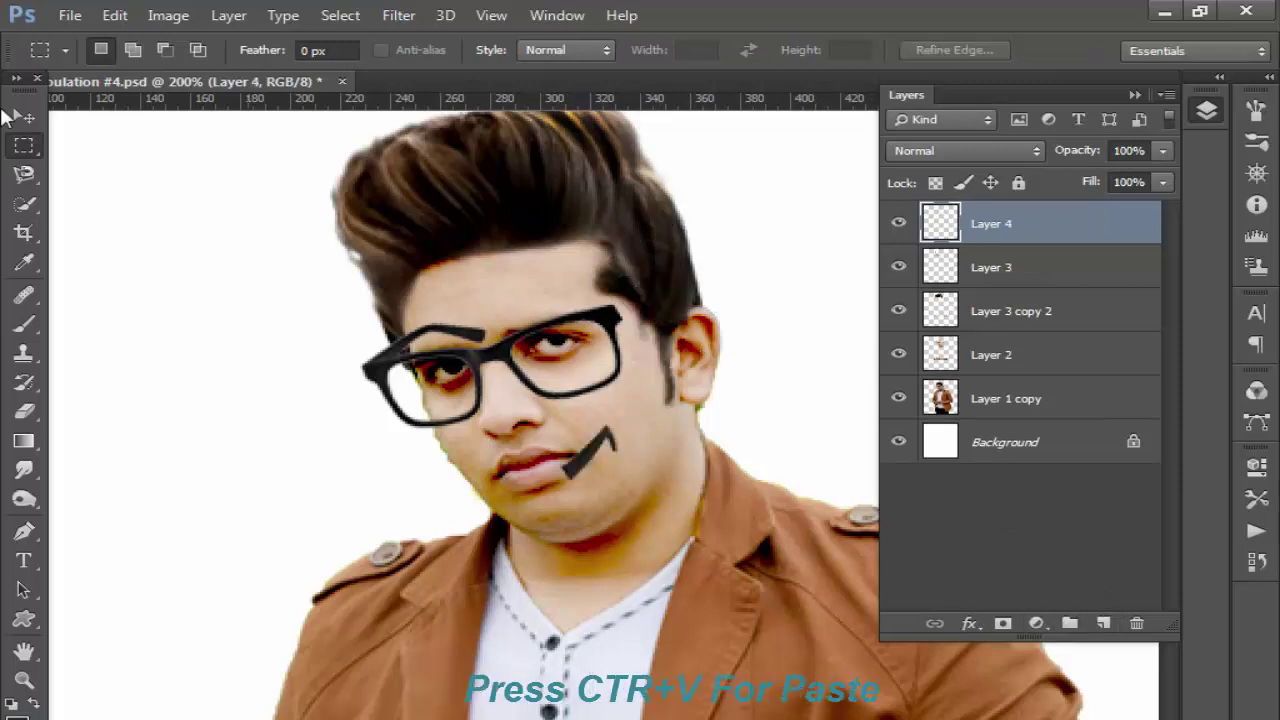
{"action": "left_click", "coordinate": [27, 118]}
{"action": "left_click_drag", "start_coordinate": [578, 466], "coordinate": [615, 295]}
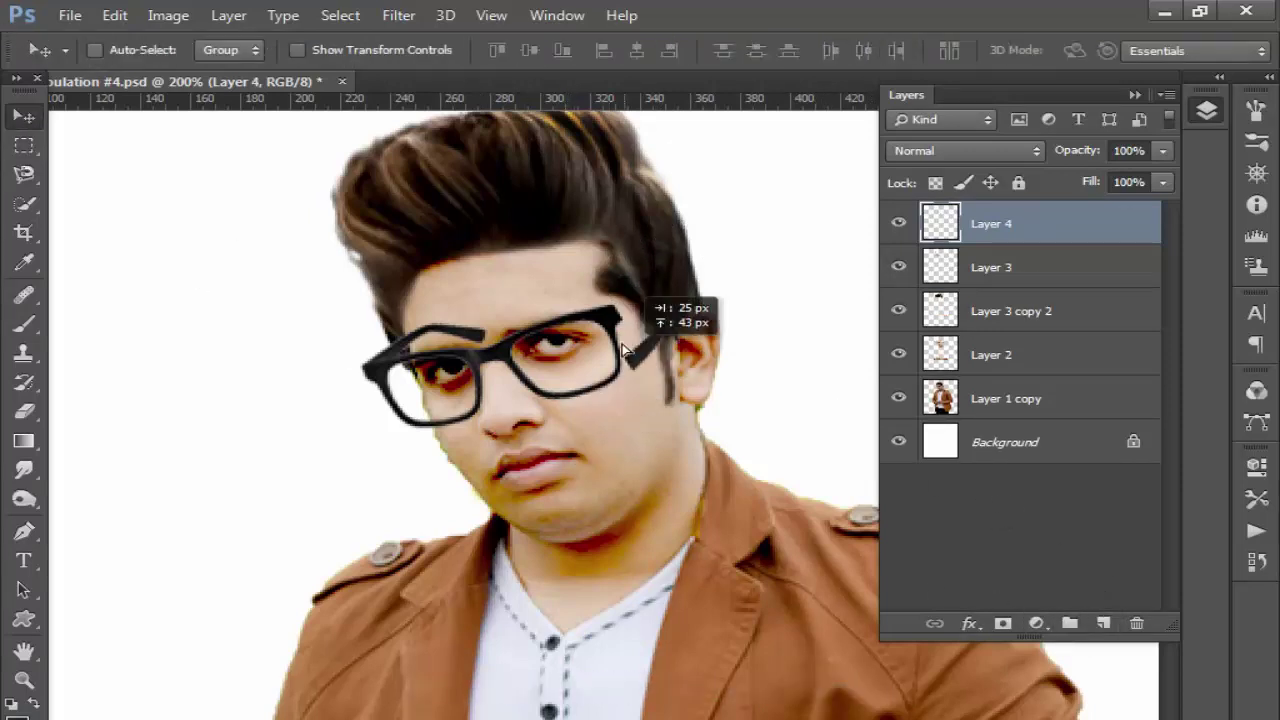
{"action": "key", "text": "ctrl+t"}
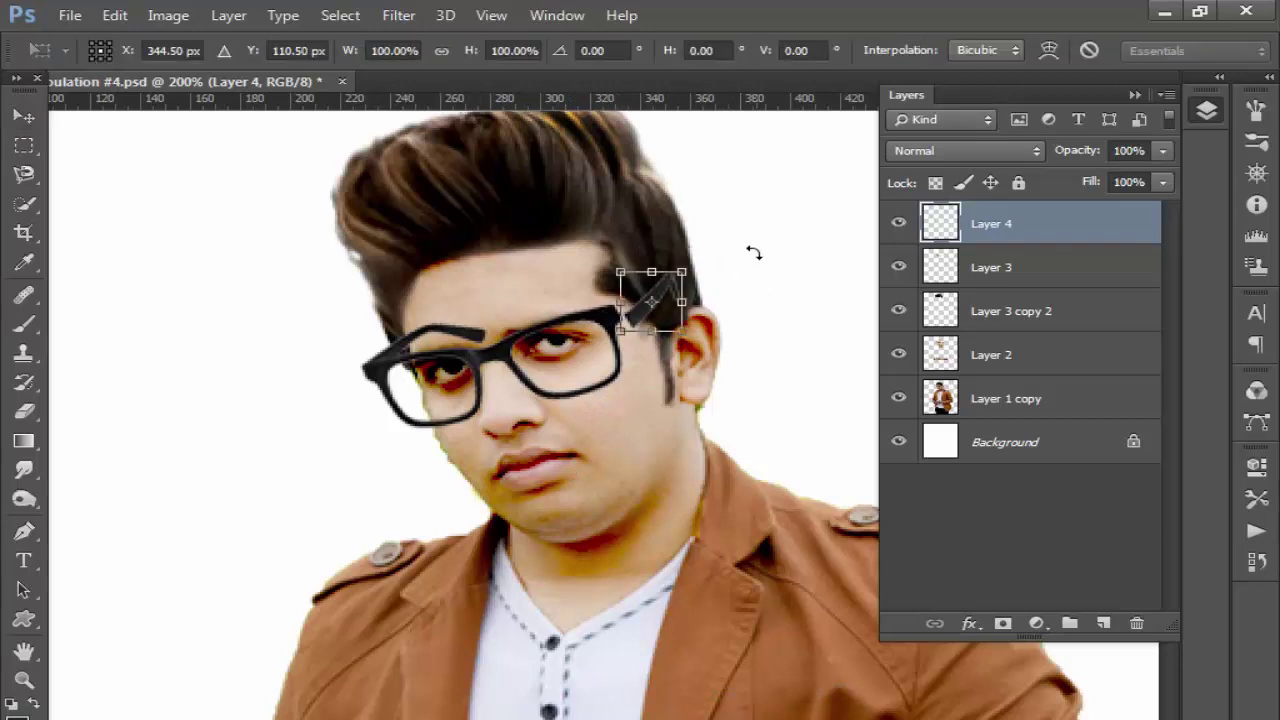
{"action": "left_click_drag", "start_coordinate": [754, 251], "coordinate": [720, 297]}
{"action": "key", "text": "Return"}
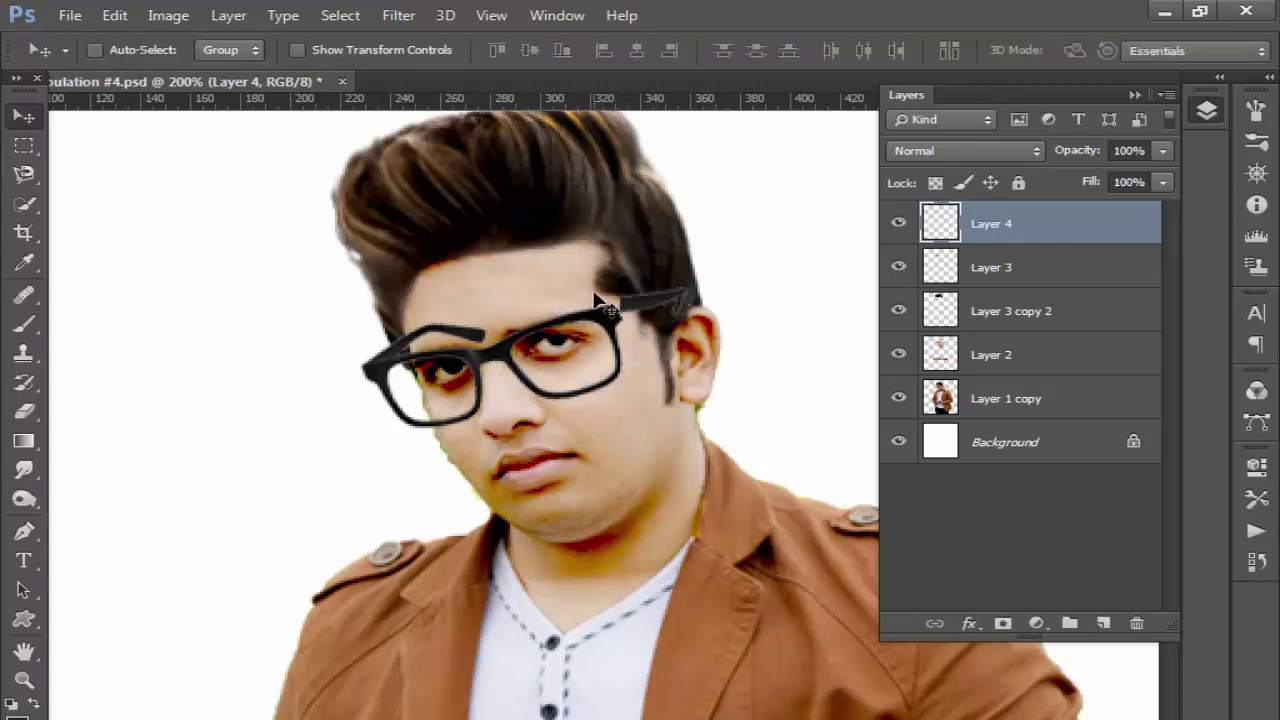
{"action": "key", "text": "ctrl+plus"}
{"action": "key", "text": "ctrl+plus"}
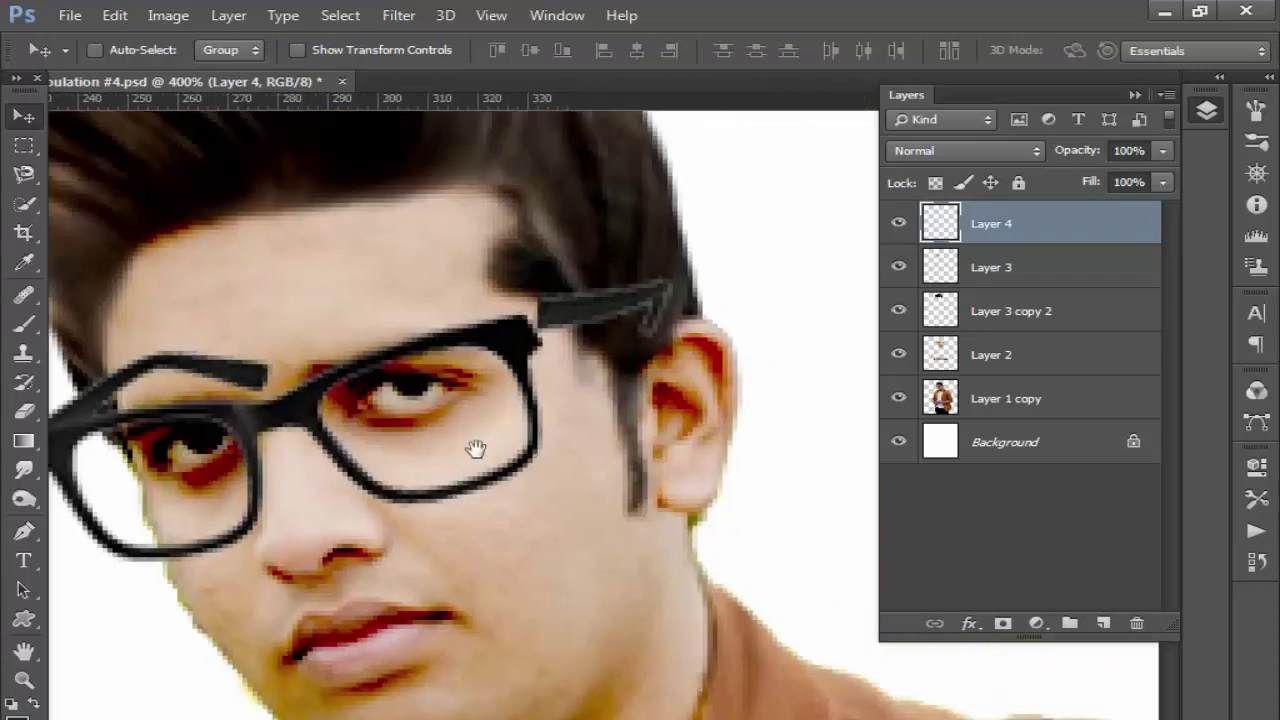
- Rotate the temple stroke to about -11°, stretch it toward the ear and nudge it into place
{"action": "key", "text": "ctrl+t"}
{"action": "left_click_drag", "start_coordinate": [505, 322], "coordinate": [511, 378]}
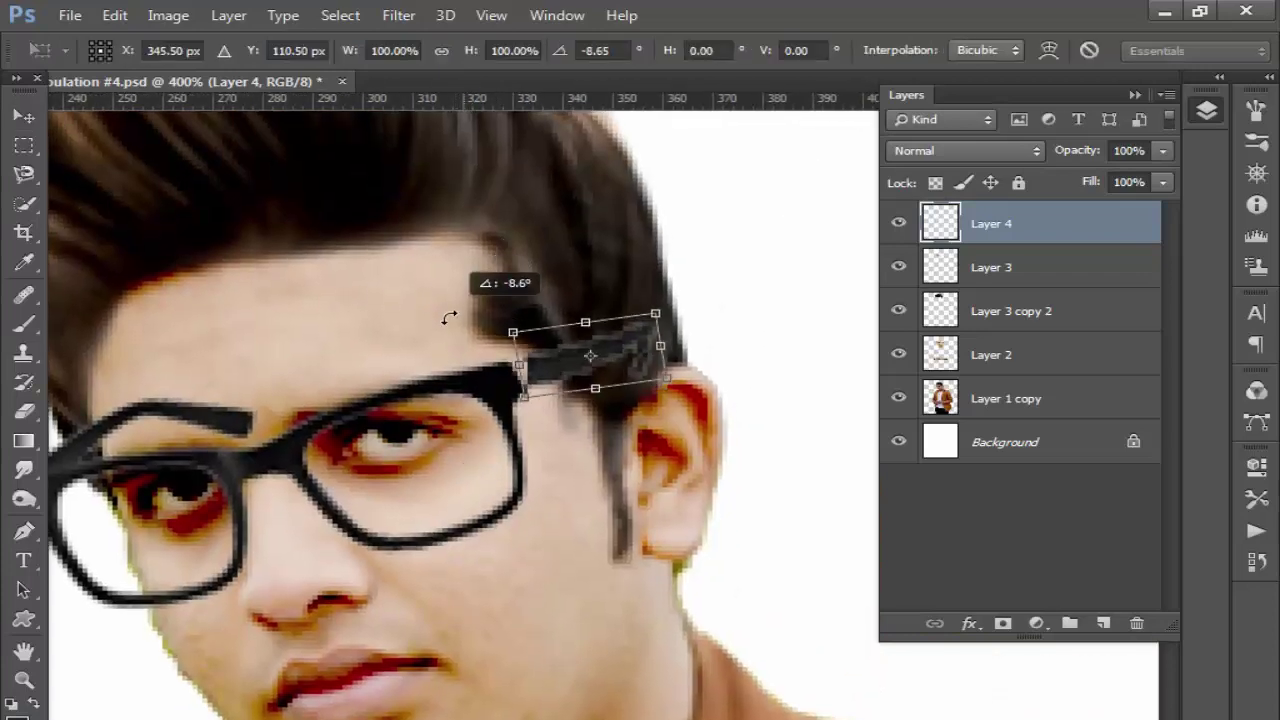
{"action": "left_click_drag", "start_coordinate": [590, 372], "coordinate": [571, 375]}
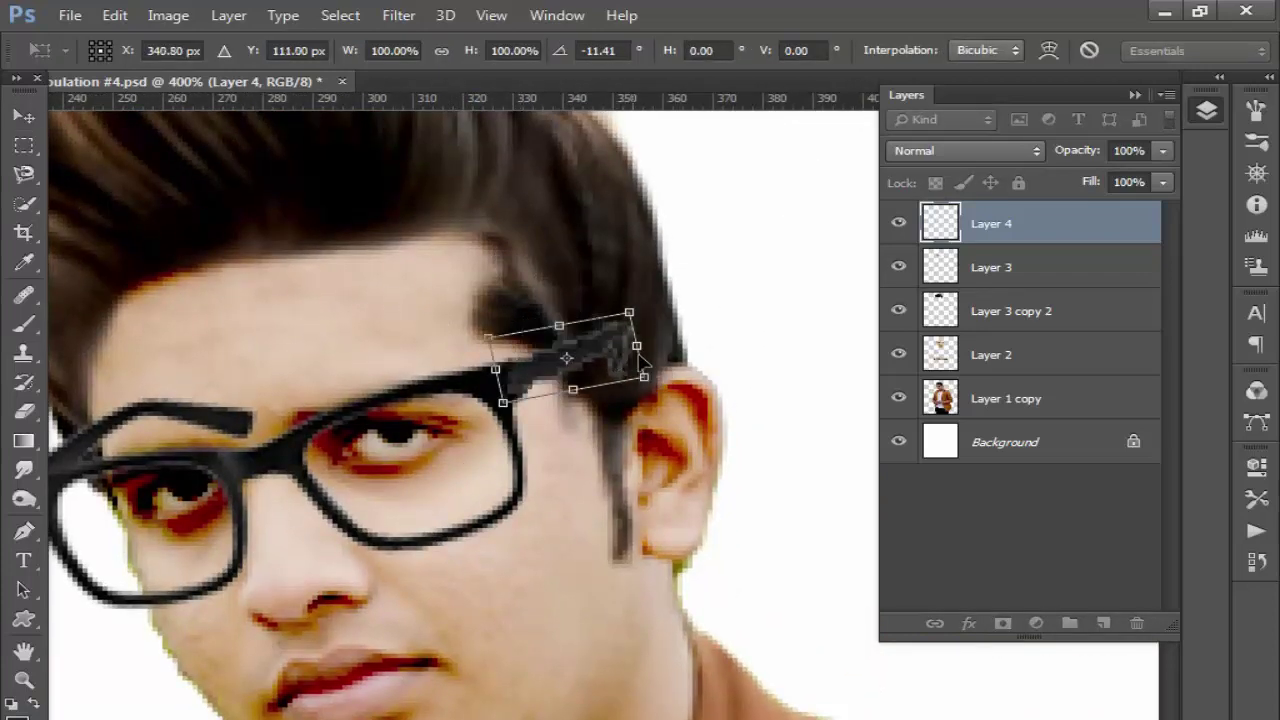
{"action": "left_click_drag", "start_coordinate": [646, 352], "coordinate": [718, 334]}
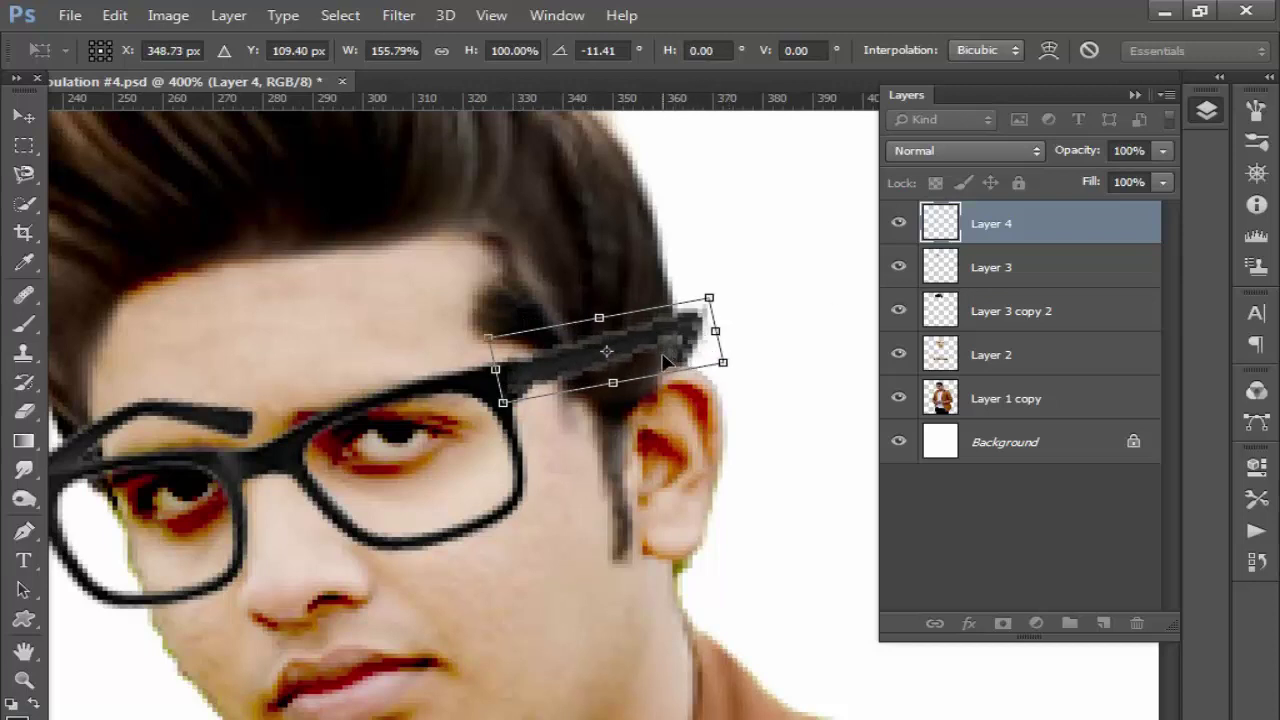
{"action": "key", "text": "Return"}
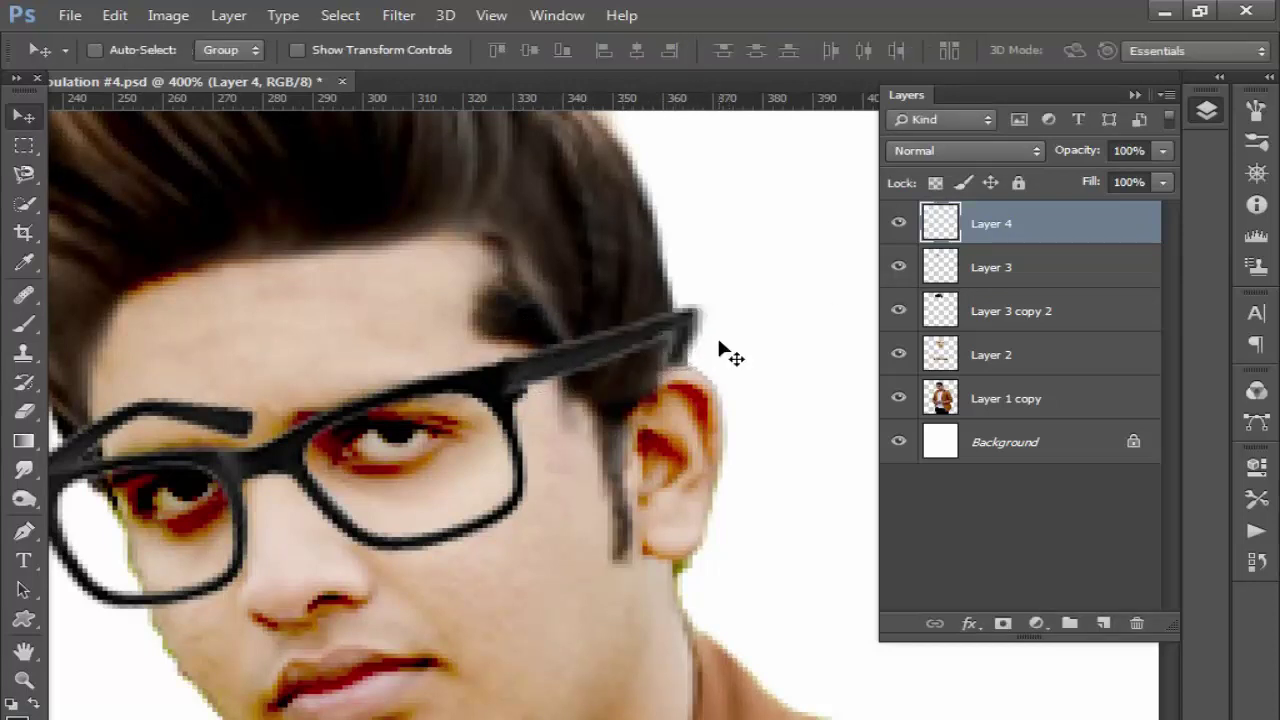
{"action": "key", "text": "Down"}
{"action": "key", "text": "Down"}
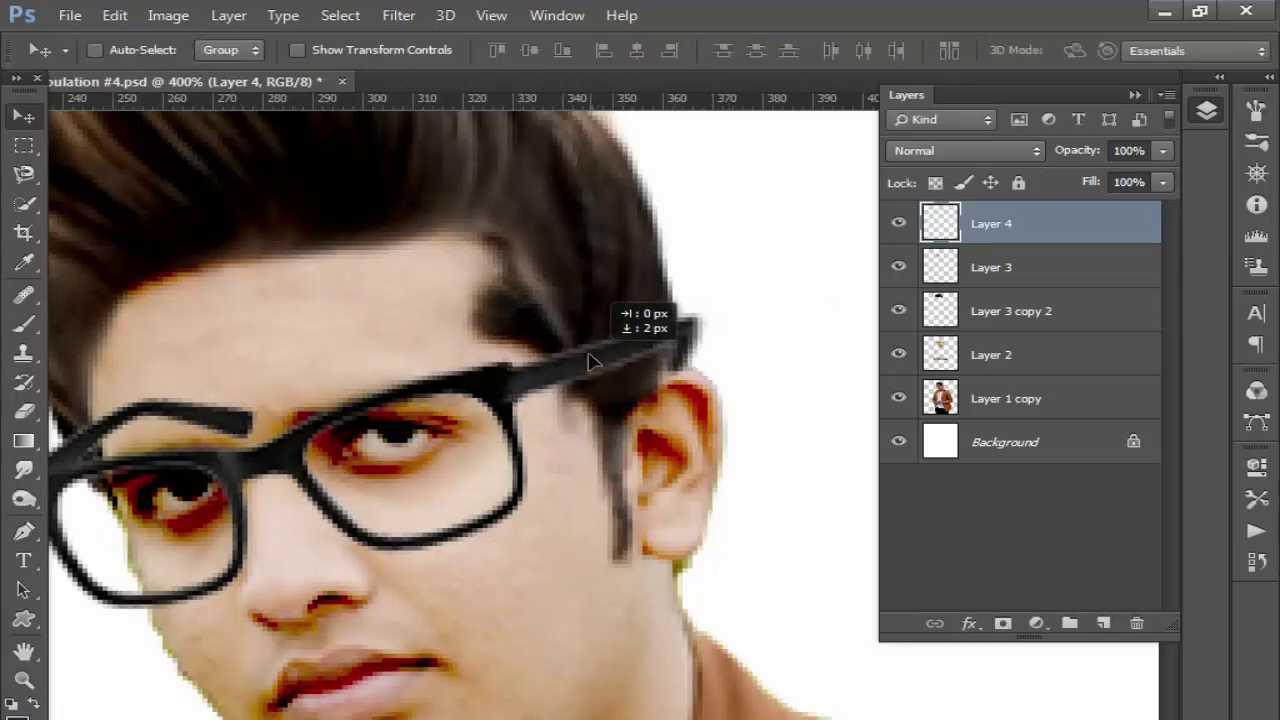
{"action": "key", "text": "Left"}
{"action": "key", "text": "Left"}
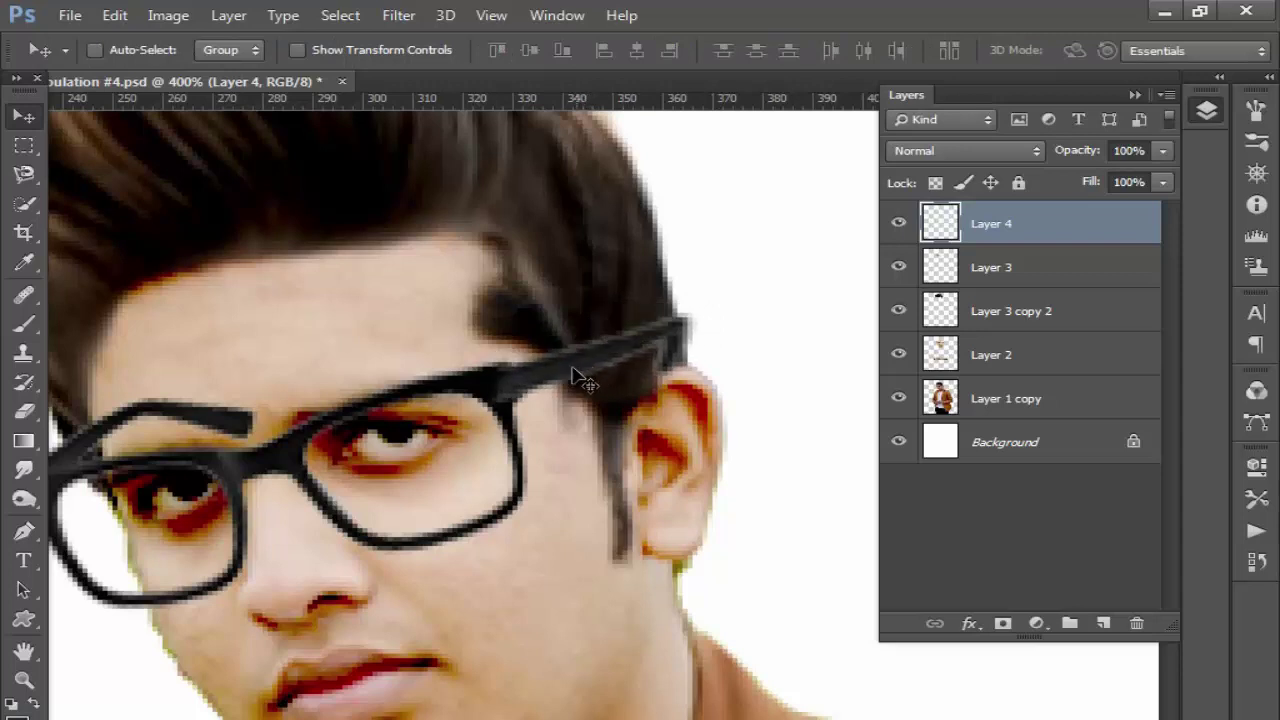
{"action": "key", "text": "Up"}
{"action": "key", "text": "Up"}
{"action": "key", "text": "Right"}
{"action": "key", "text": "Right"}
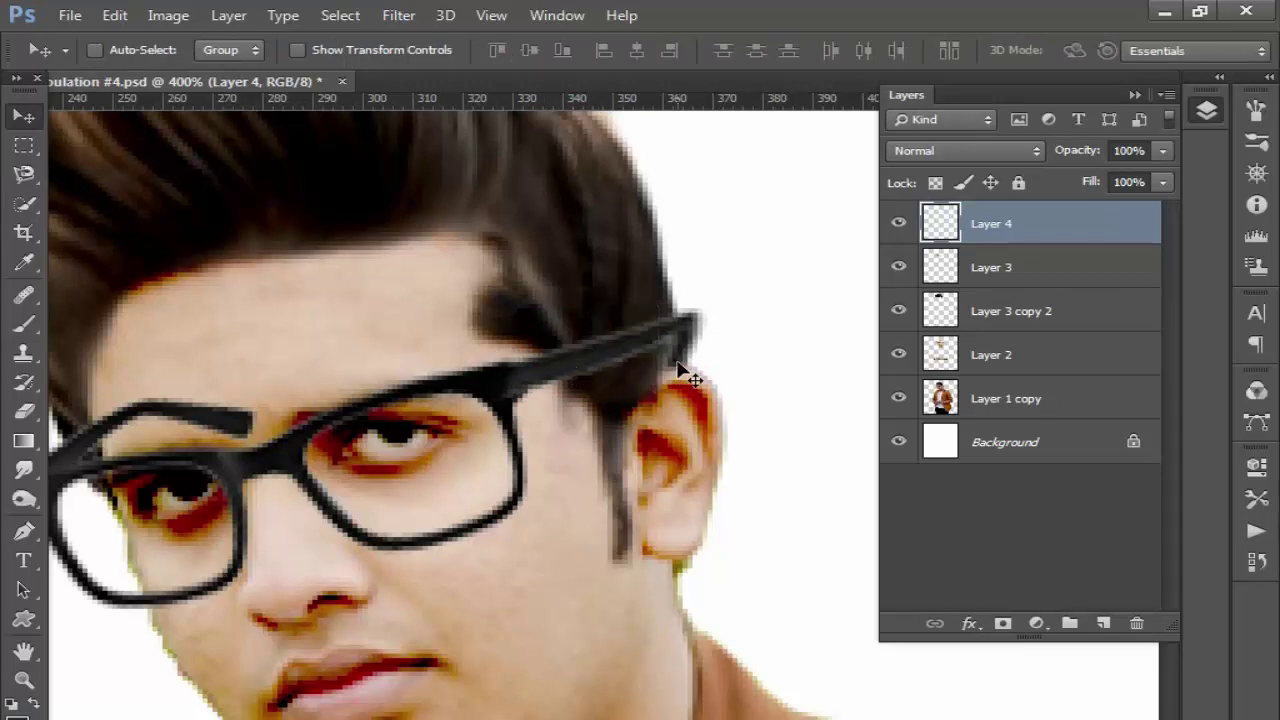
{"action": "key", "text": "ctrl+t"}
- Warp the temple arm so its end bends down toward the ear
{"action": "right_click", "coordinate": [680, 352]}
{"action": "left_click", "coordinate": [737, 514]}
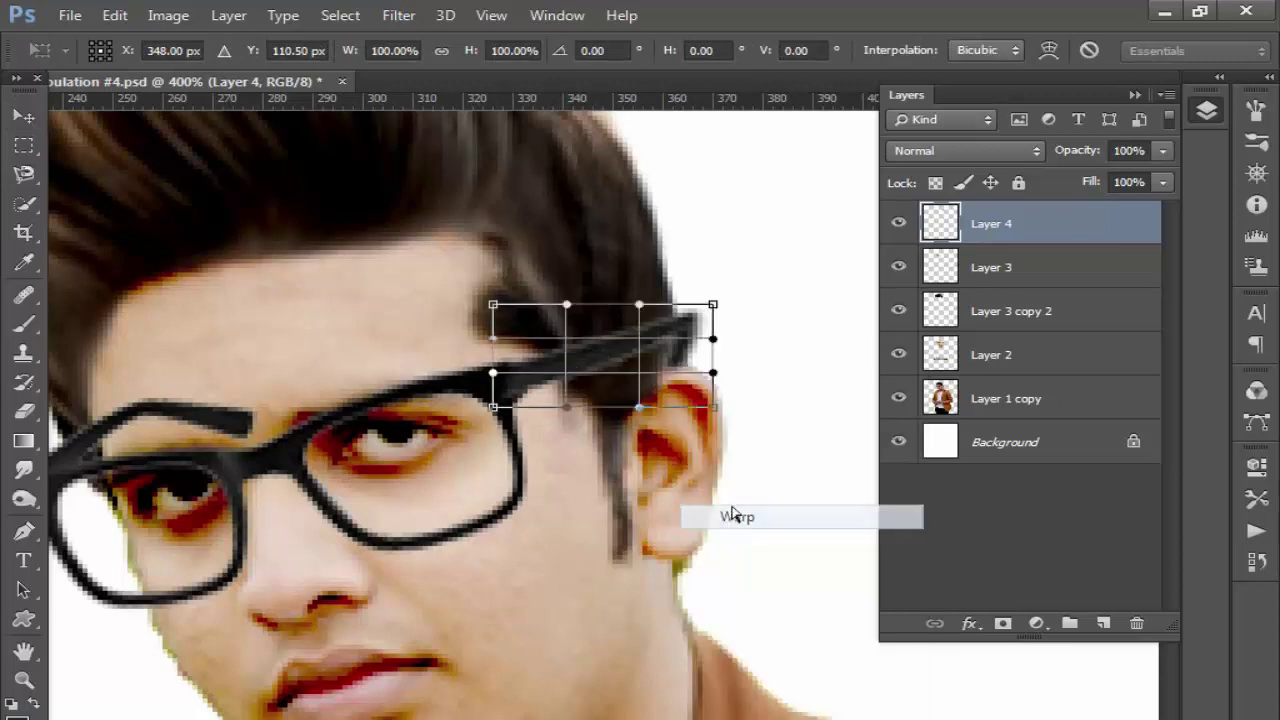
{"action": "mouse_move", "coordinate": [711, 305]}
{"action": "left_mouse_down"}
{"action": "mouse_move", "coordinate": [696, 357]}
{"action": "mouse_move", "coordinate": [684, 341]}
{"action": "left_mouse_up"}
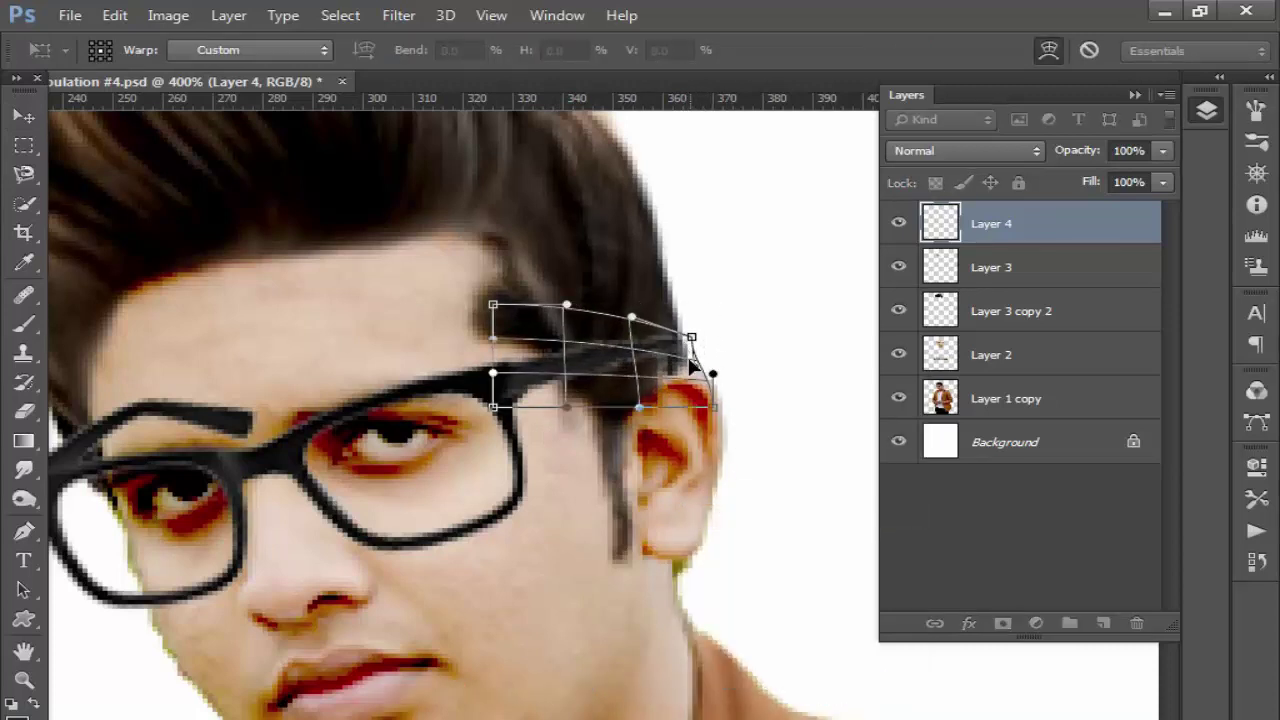
{"action": "key", "text": "Return"}
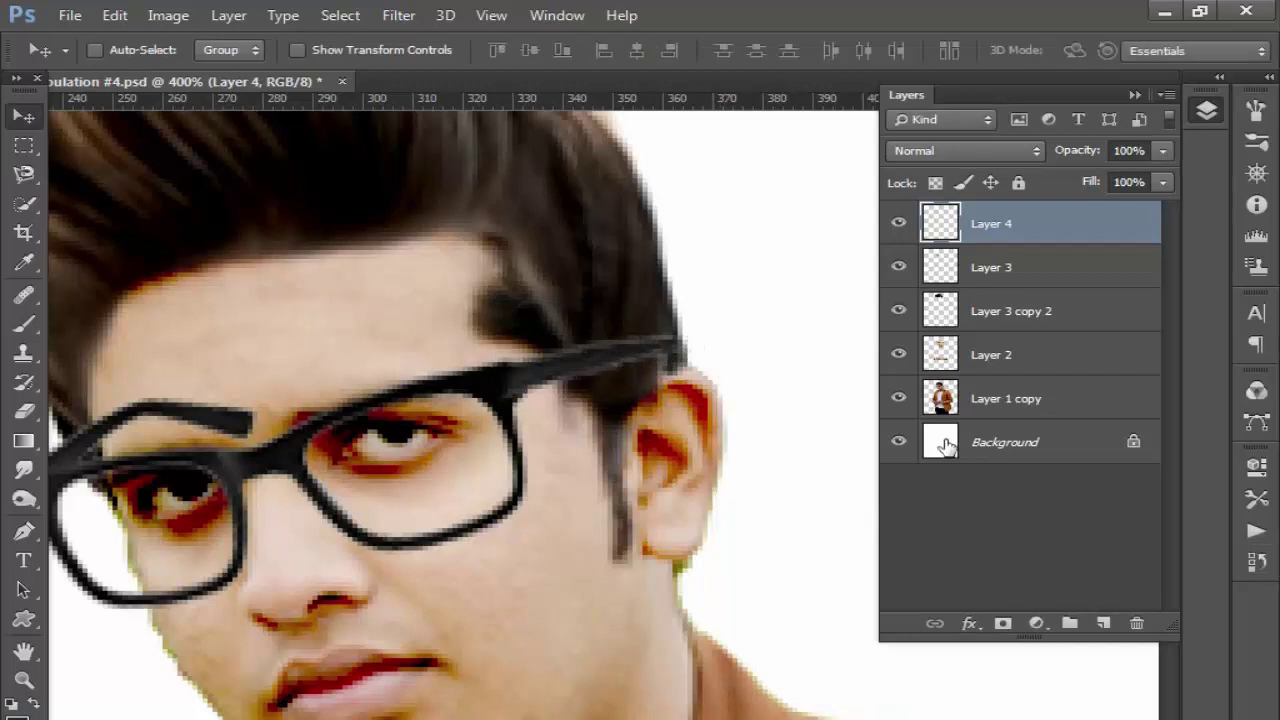
- Erase stray pixels along the glasses frame on Layer 3
{"action": "left_click", "coordinate": [24, 410]}
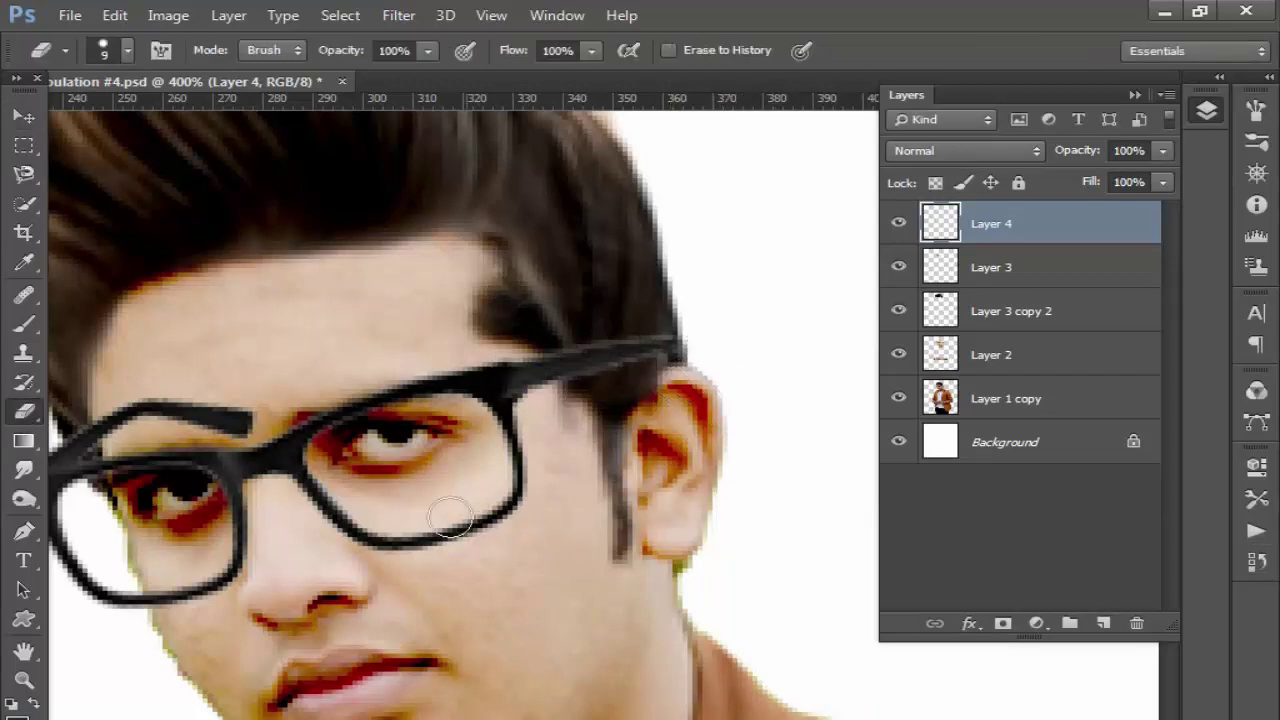
{"action": "left_click_drag", "start_coordinate": [512, 531], "coordinate": [818, 536]}
{"action": "left_click", "coordinate": [940, 275]}
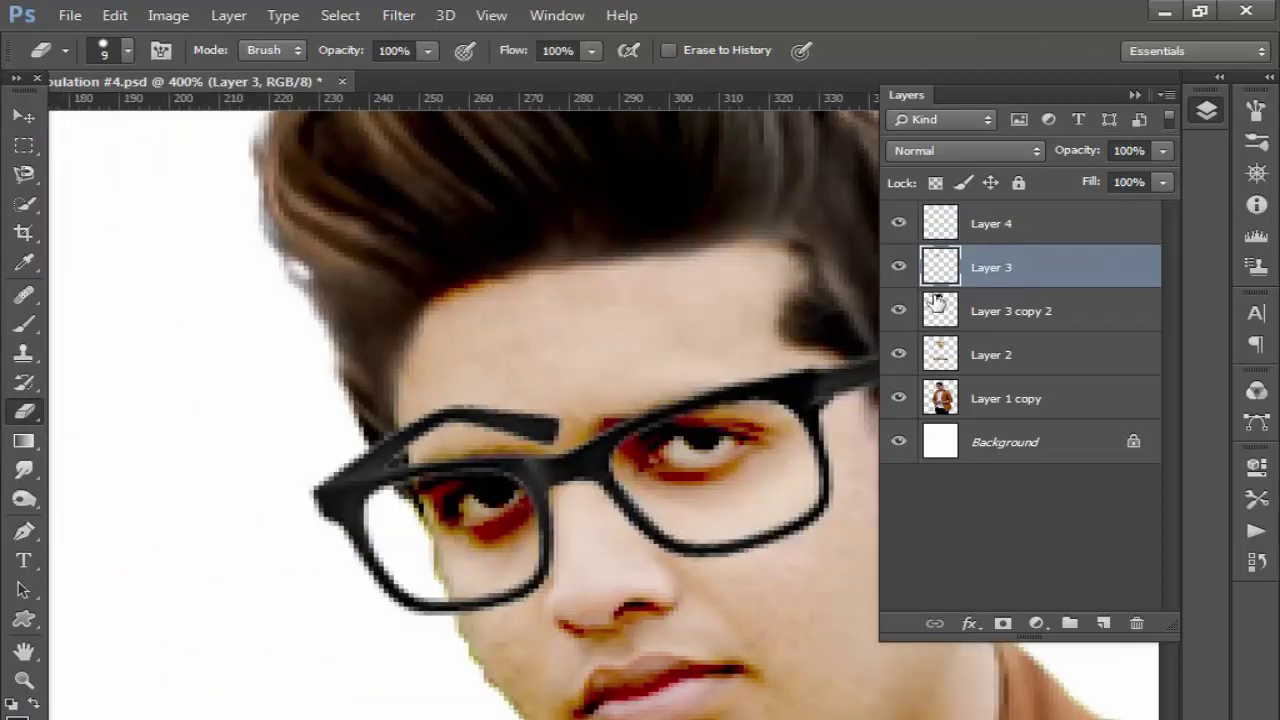
{"action": "left_click_drag", "start_coordinate": [572, 425], "coordinate": [386, 437]}
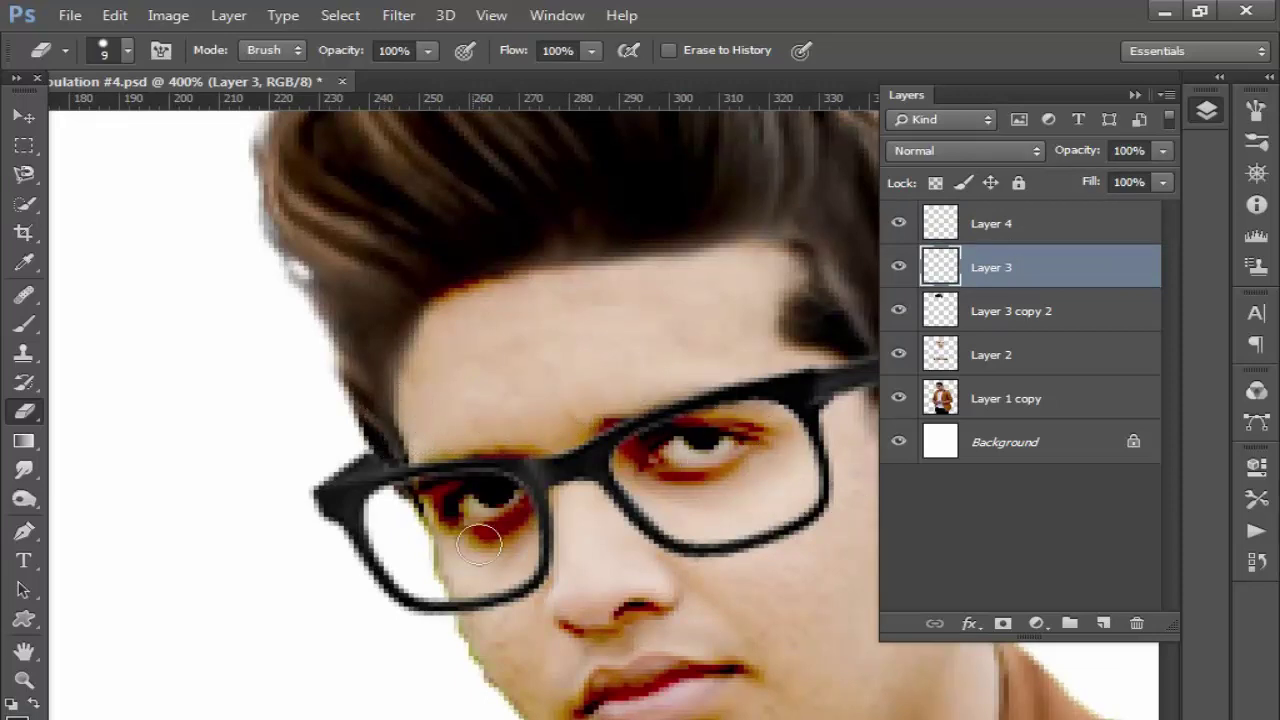
{"action": "key", "text": "ctrl+0"}
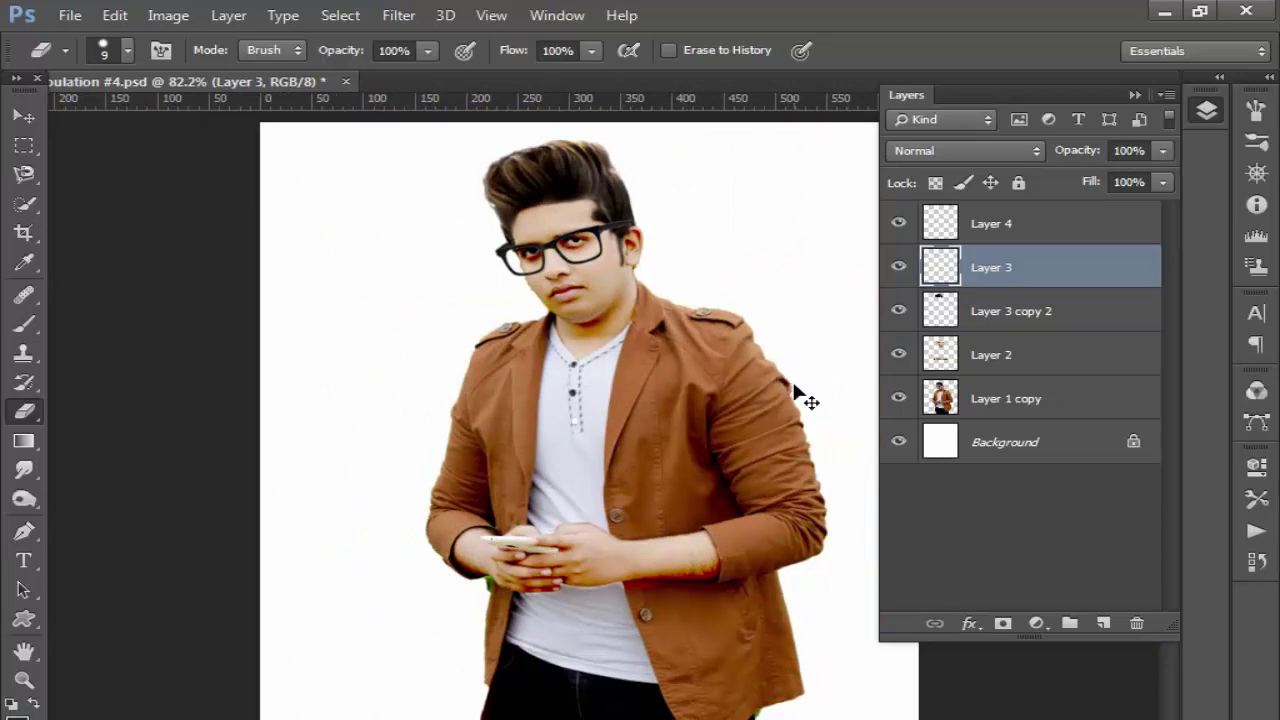
{"action": "key", "text": "ctrl+t"}
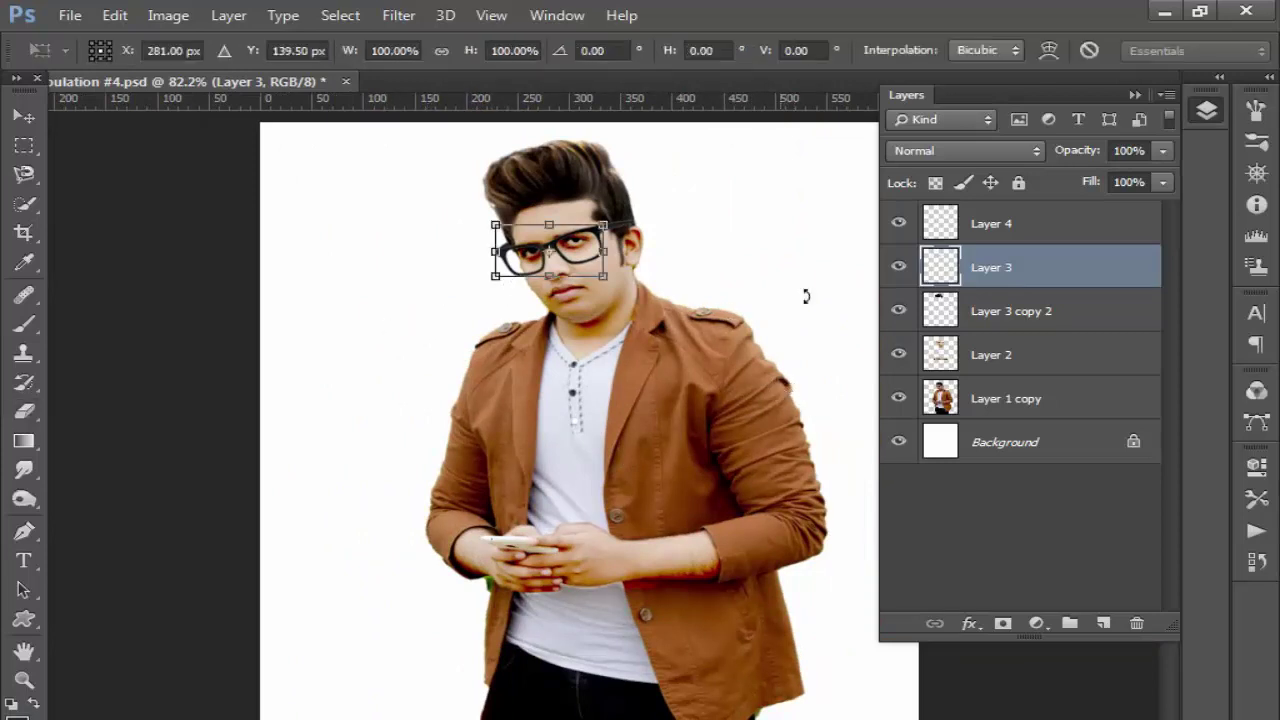
{"action": "key", "text": "Return"}
{"action": "key", "text": "e"}
- Merge Layer 3 and Layer 4 into a single glasses layer
{"action": "left_click", "coordinate": [993, 226]}
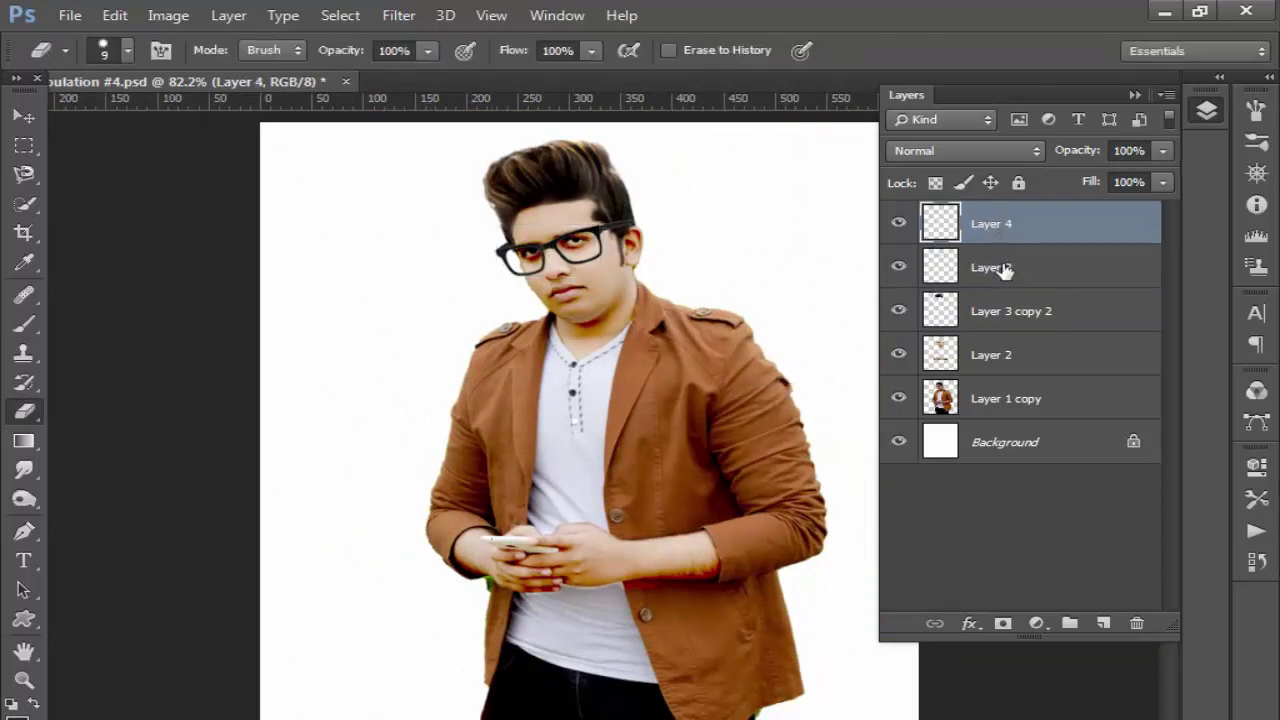
{"action": "left_click", "coordinate": [1003, 268], "text": "shift"}
{"action": "right_click", "coordinate": [1003, 268]}
{"action": "left_click", "coordinate": [545, 642]}
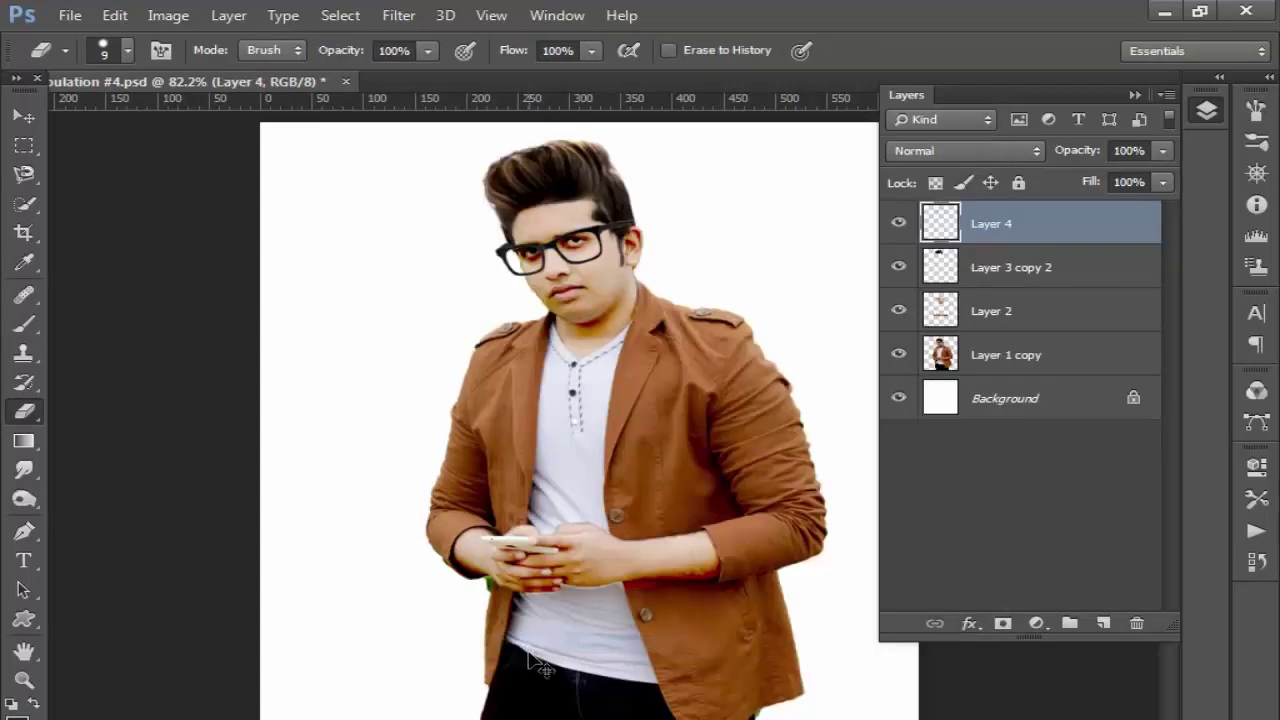
- Scale Layer 4's merged glasses down to about 97% to fit the face
{"action": "key", "text": "ctrl+plus"}
{"action": "key", "text": "ctrl+plus"}
{"action": "key", "text": "ctrl+plus"}
{"action": "scroll", "coordinate": [603, 380], "scroll_direction": "up", "scroll_amount": 5}
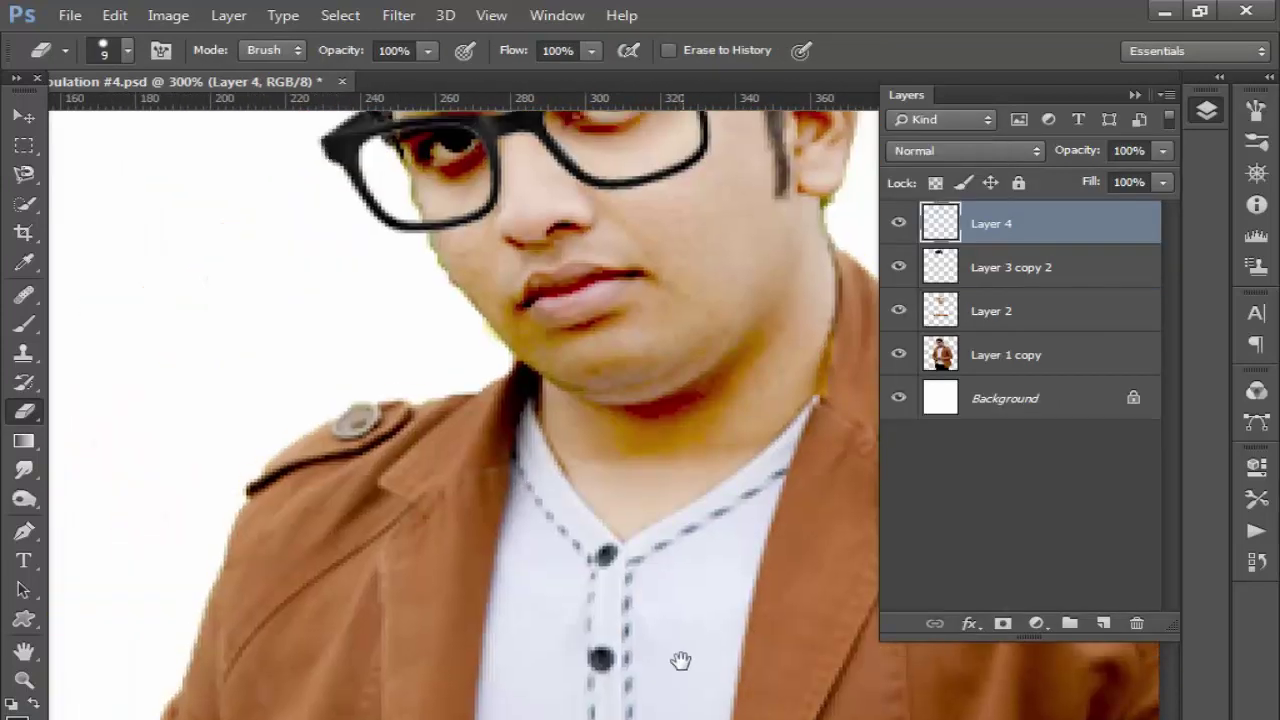
{"action": "scroll", "coordinate": [666, 483], "scroll_direction": "up", "scroll_amount": 5}
{"action": "key", "text": "ctrl+t"}
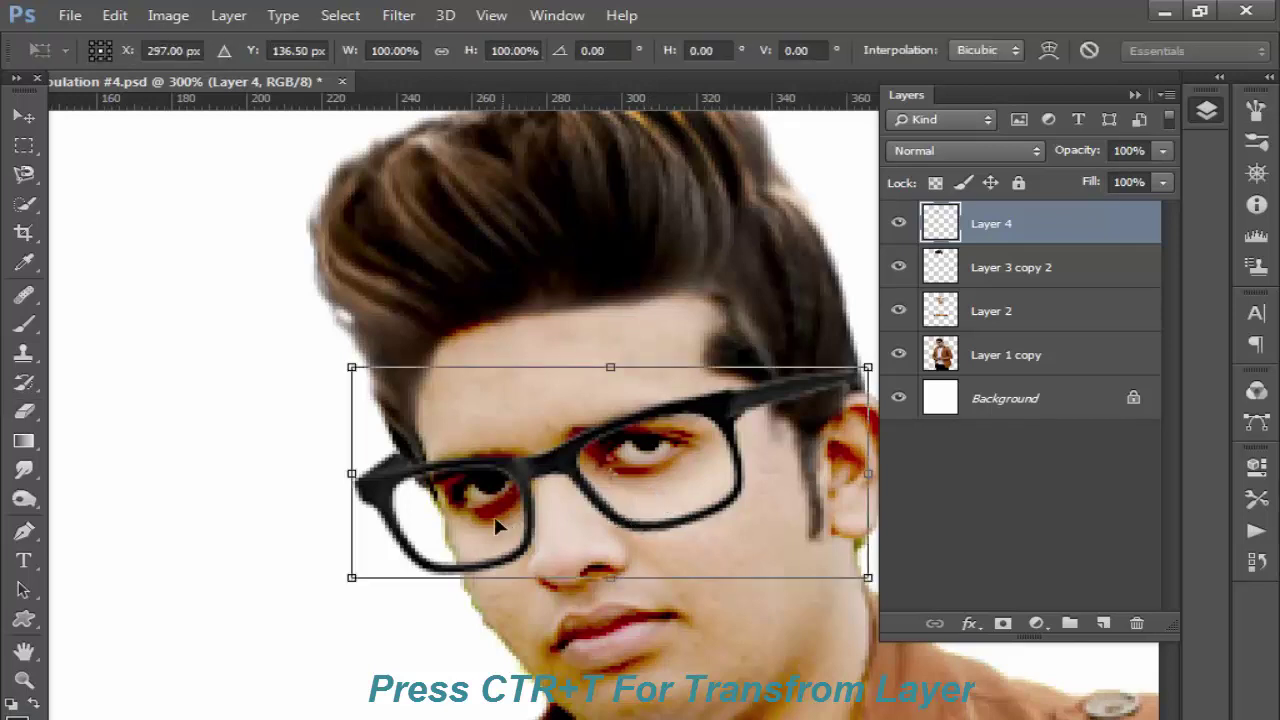
{"action": "mouse_move", "coordinate": [340, 583]}
{"action": "left_mouse_down"}
{"action": "mouse_move", "coordinate": [366, 570]}
{"action": "mouse_move", "coordinate": [356, 577]}
{"action": "left_mouse_up"}
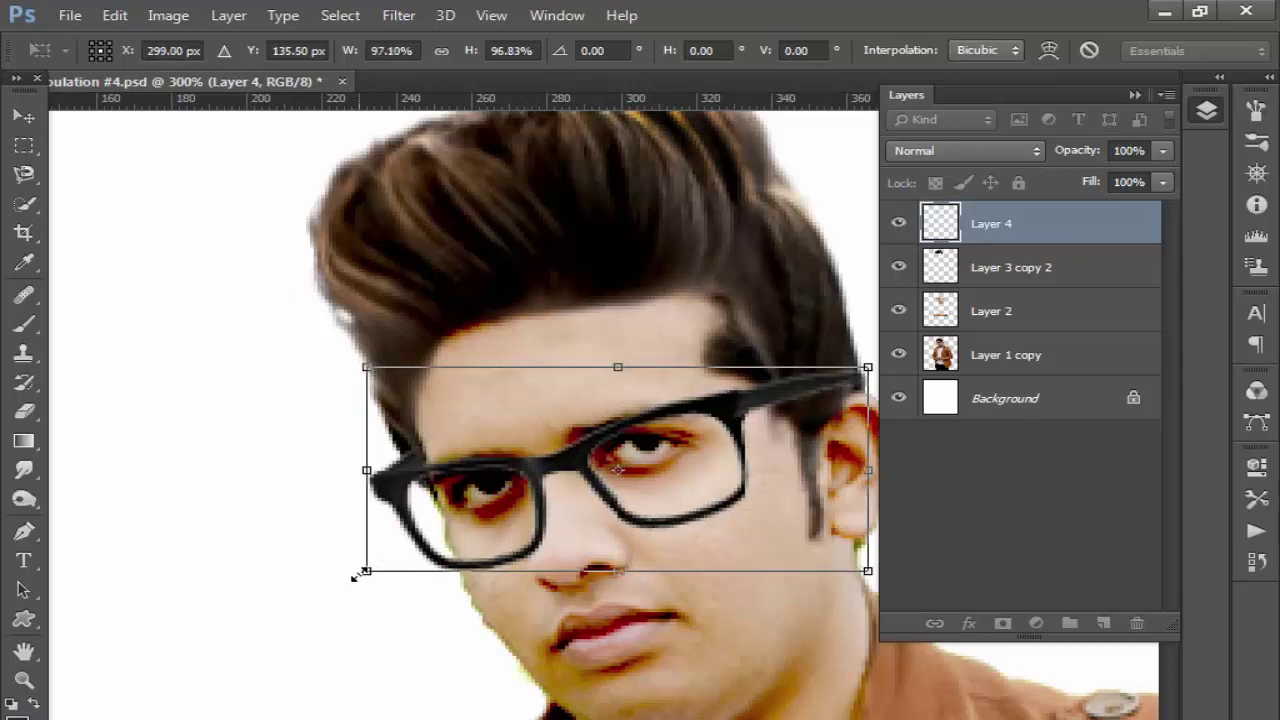
{"action": "key", "text": "Return"}
{"action": "key", "text": "e"}
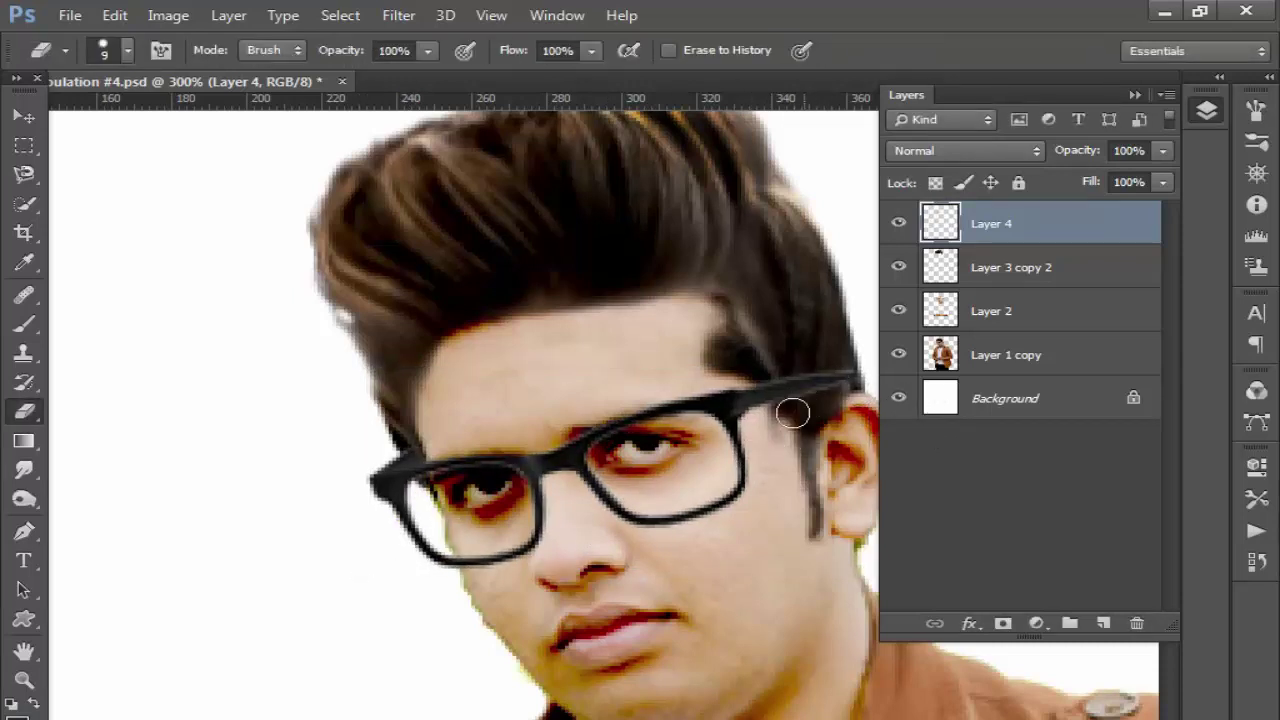
{"action": "scroll", "coordinate": [730, 500], "scroll_direction": "down", "scroll_amount": 5}
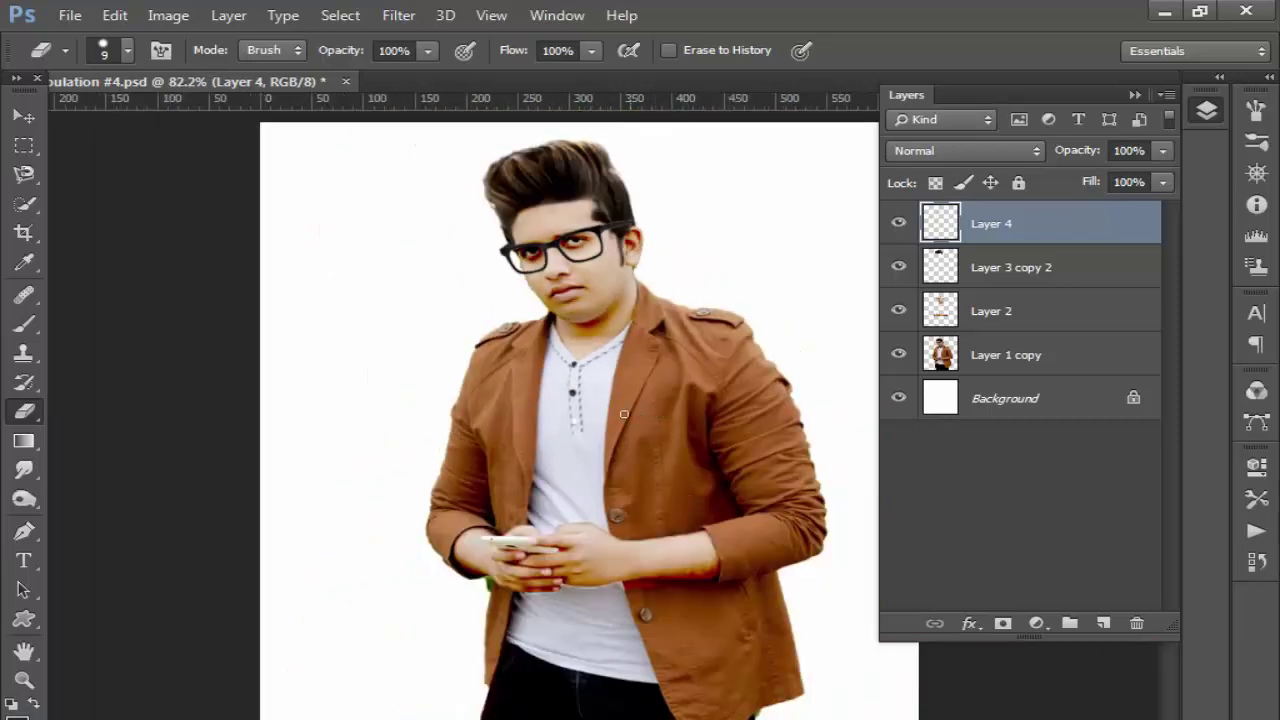
{"action": "left_click", "coordinate": [22, 117]}
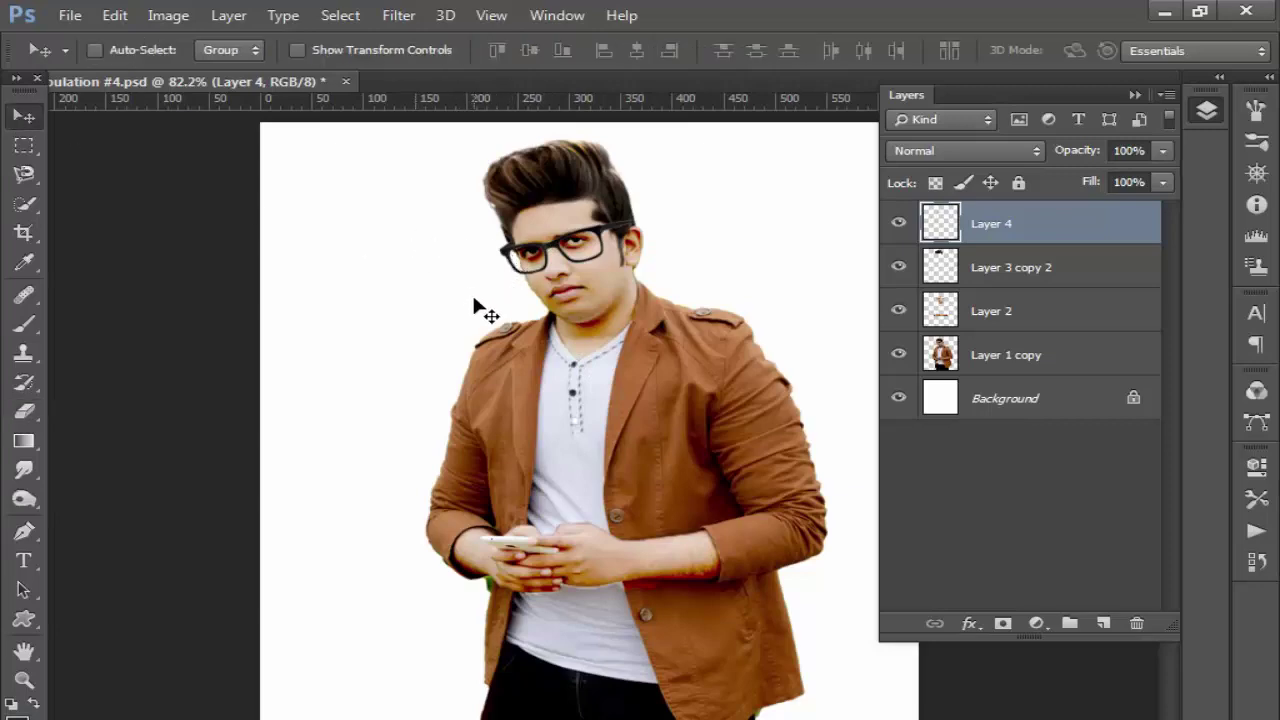
- Open the park photo '1', drag it into the composite, and close its window
{"action": "left_click", "coordinate": [69, 15]}
{"action": "left_click", "coordinate": [91, 55]}
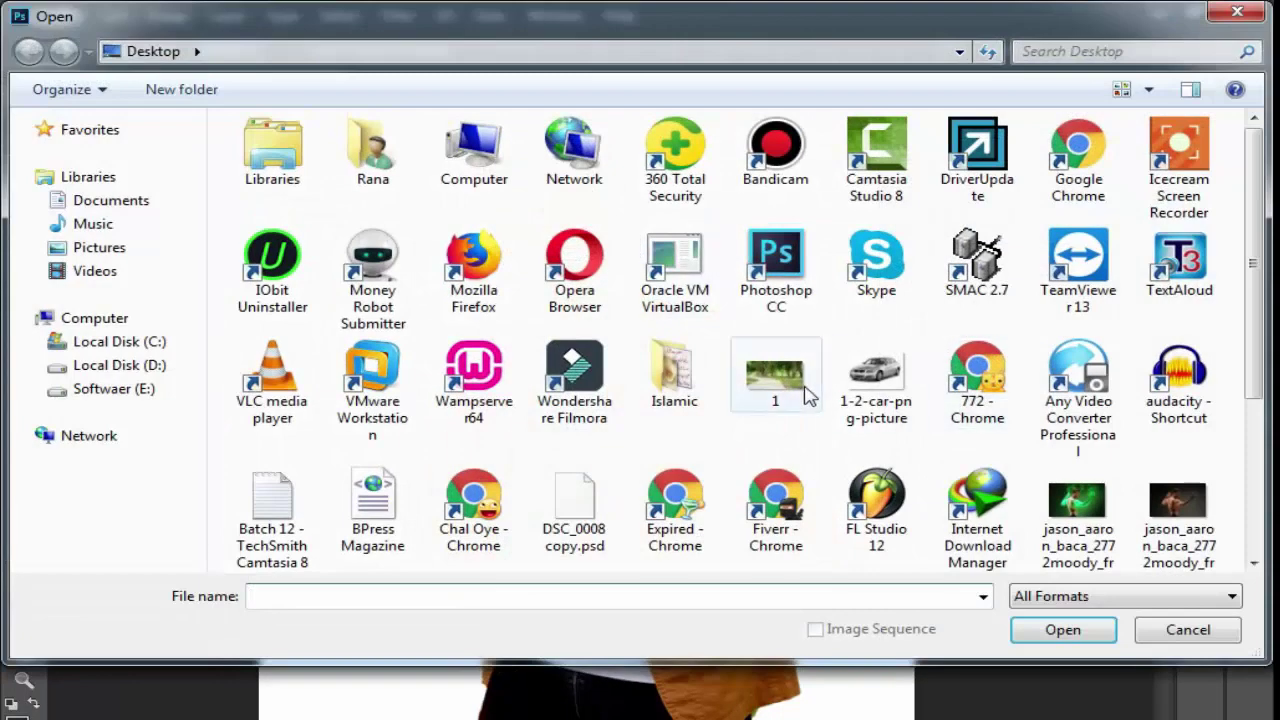
{"action": "double_click", "coordinate": [772, 376]}
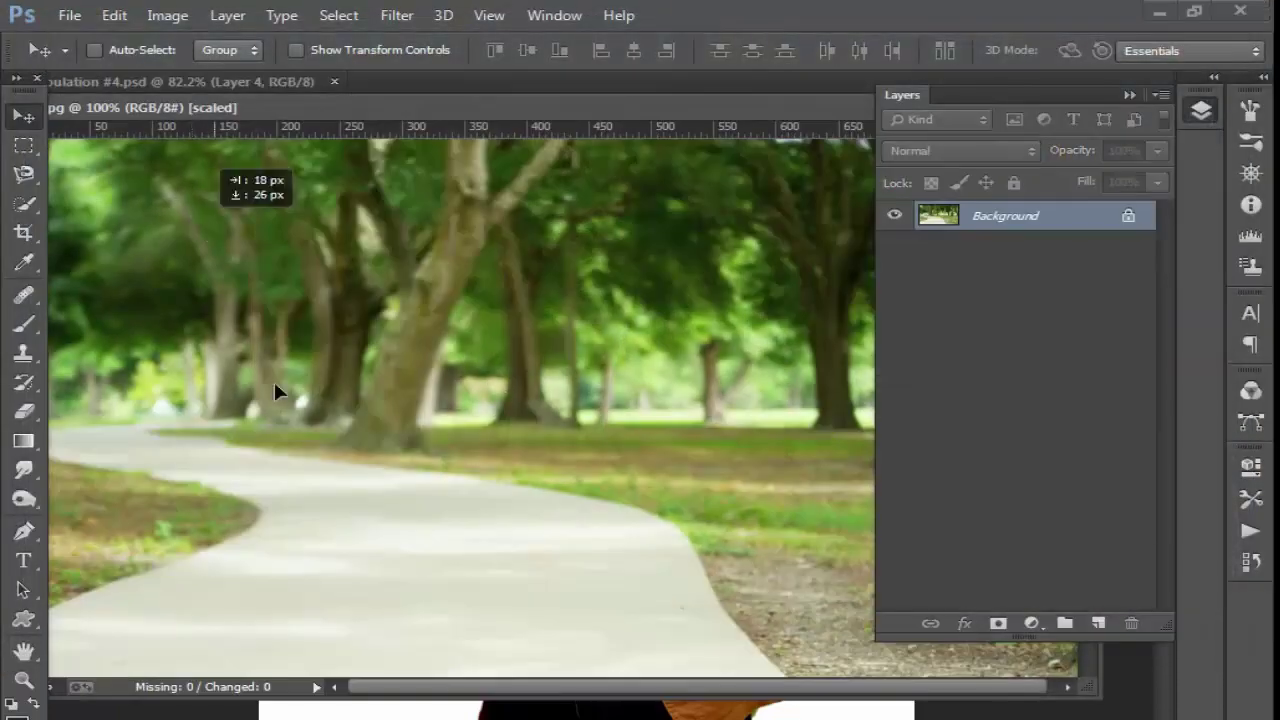
{"action": "left_click_drag", "start_coordinate": [274, 391], "coordinate": [617, 375]}
{"action": "left_click_drag", "start_coordinate": [671, 114], "coordinate": [283, 243]}
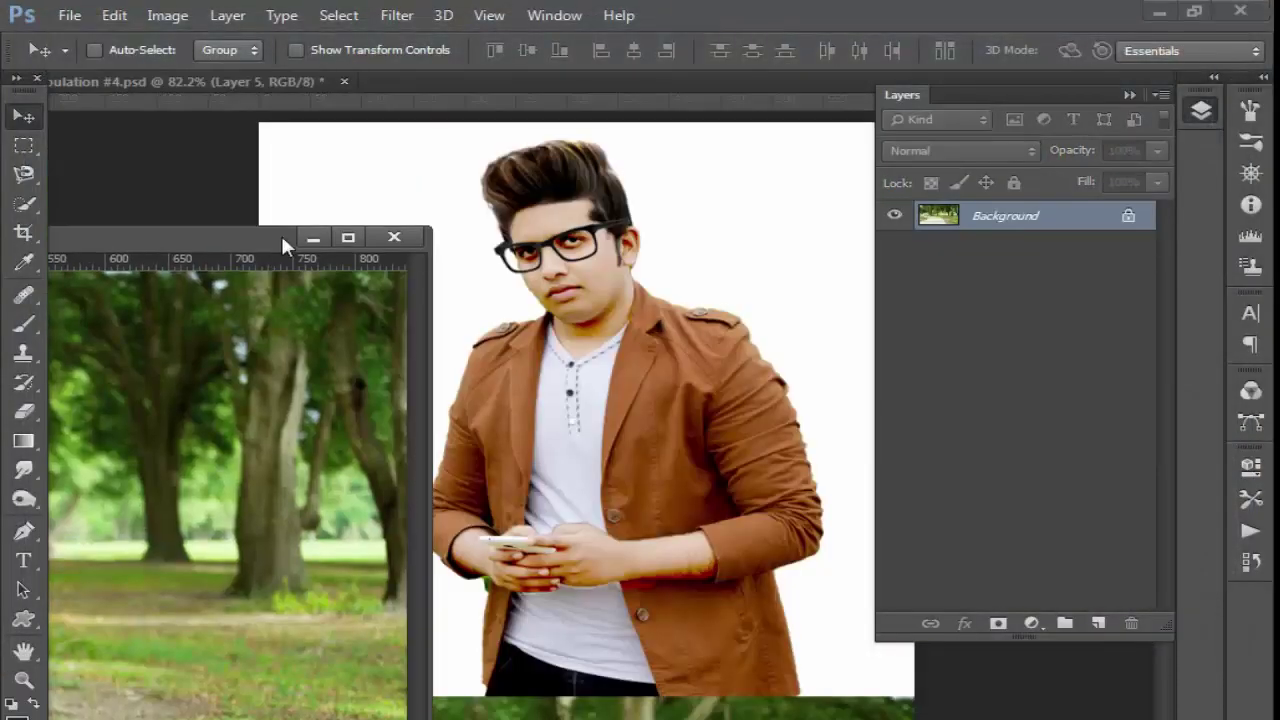
{"action": "left_click", "coordinate": [394, 237]}
- Position the park photo over the canvas and move its layer just above Background
{"action": "left_click_drag", "start_coordinate": [1000, 398], "coordinate": [1010, 428]}
{"action": "left_click_drag", "start_coordinate": [560, 708], "coordinate": [520, 190]}
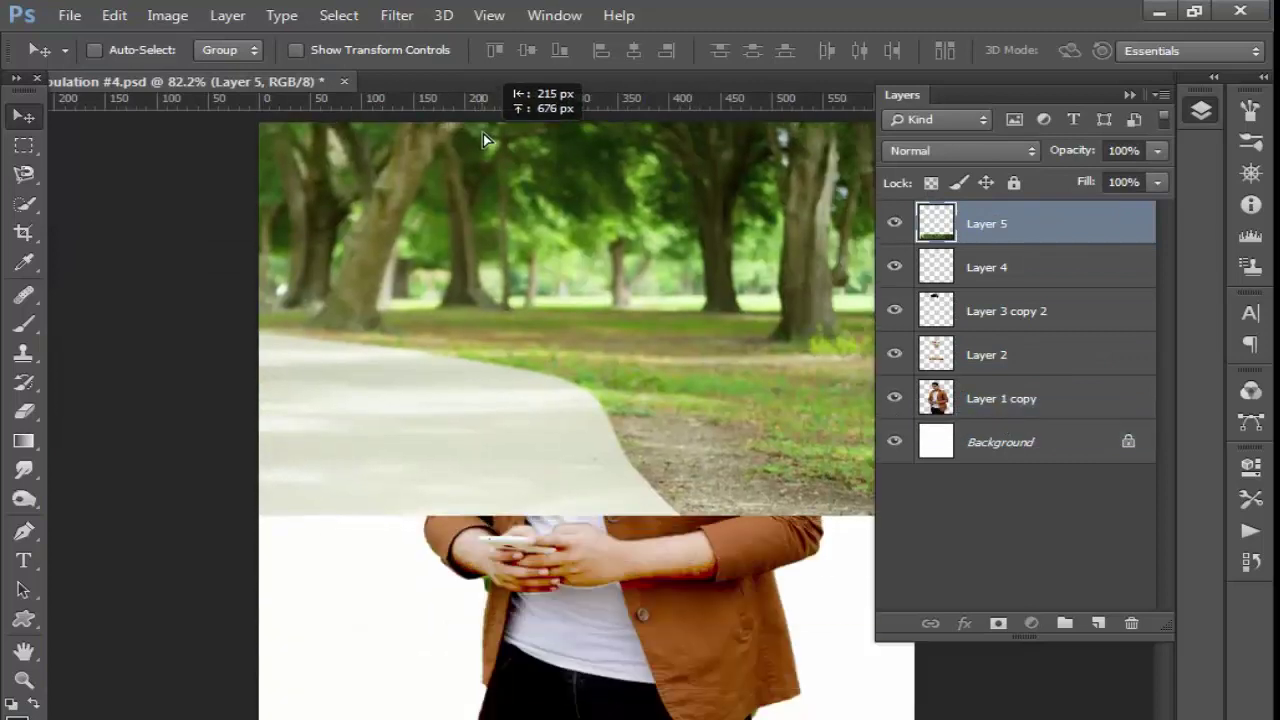
{"action": "left_click_drag", "start_coordinate": [990, 223], "coordinate": [994, 417]}
{"action": "left_click_drag", "start_coordinate": [768, 368], "coordinate": [779, 294]}
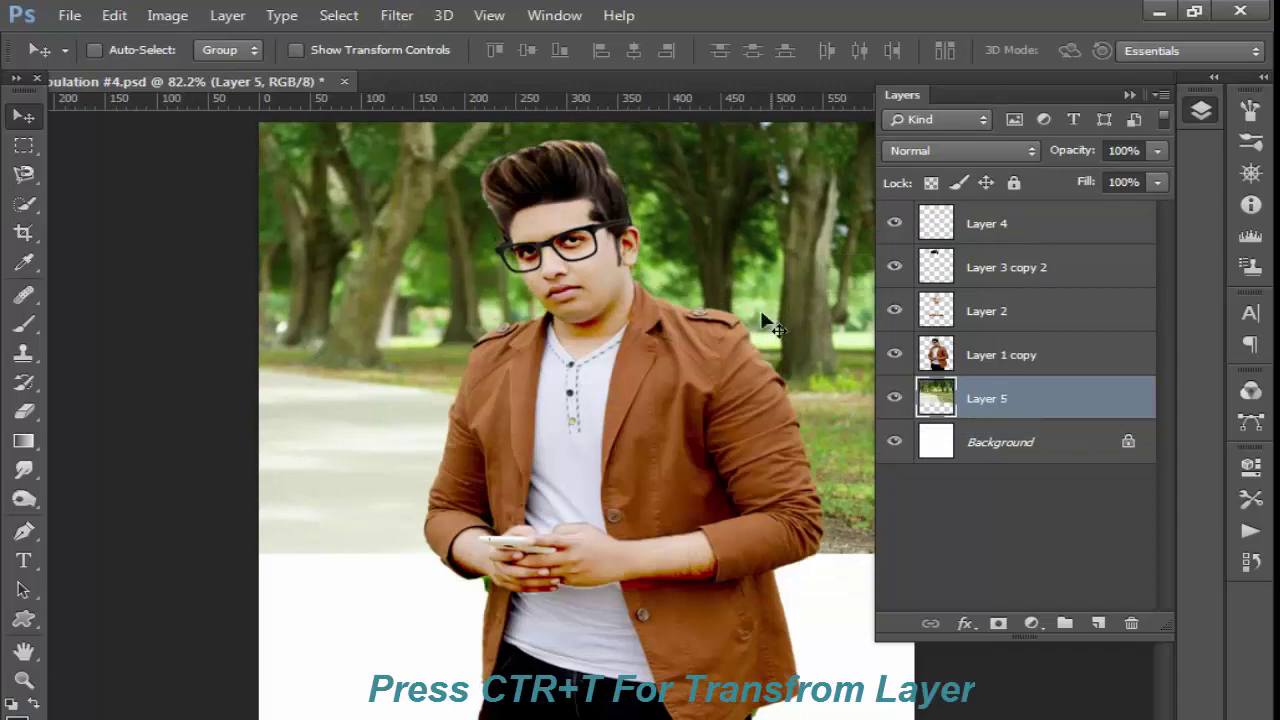
- Scale the park background up to fill the canvas, commit, then bring up the Open dialog
{"action": "key", "text": "ctrl+t"}
{"action": "mouse_move", "coordinate": [492, 552]}
{"action": "left_mouse_down"}
{"action": "mouse_move", "coordinate": [492, 719]}
{"action": "mouse_move", "coordinate": [690, 660]}
{"action": "left_mouse_up"}
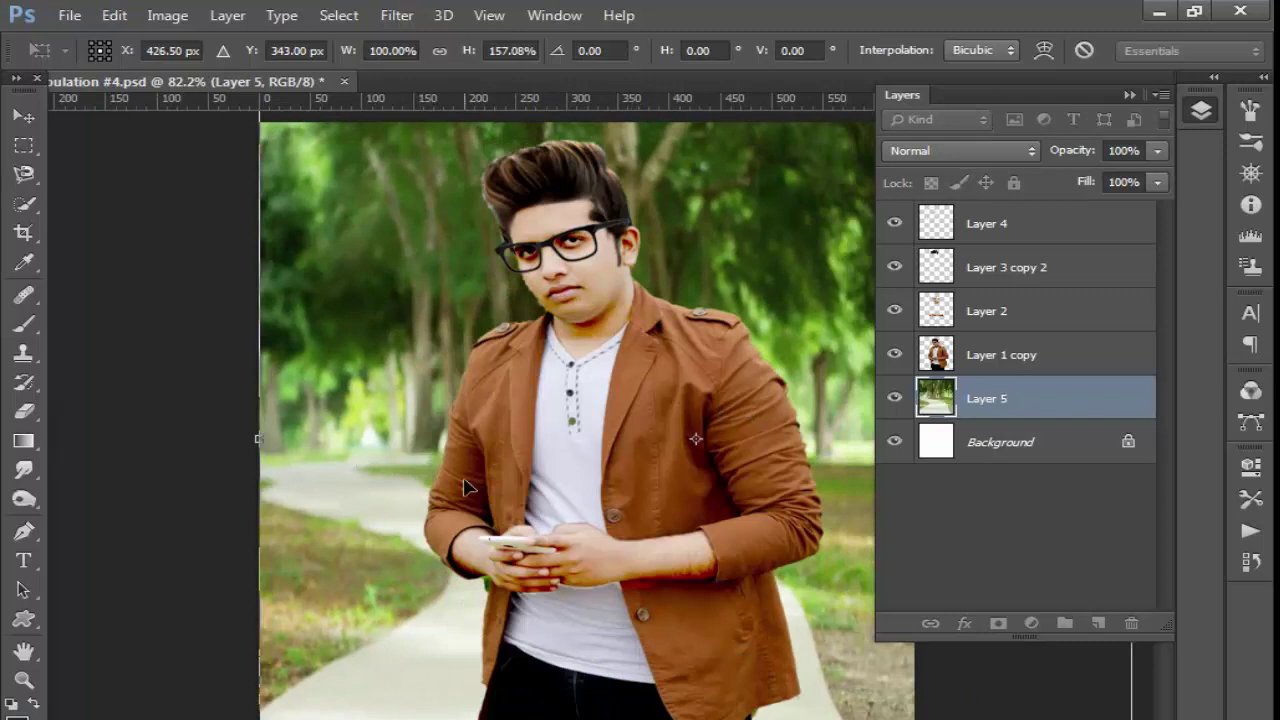
{"action": "key", "text": "ctrl+minus"}
{"action": "key", "text": "ctrl+minus"}
{"action": "key", "text": "ctrl+minus"}
{"action": "key", "text": "ctrl+minus"}
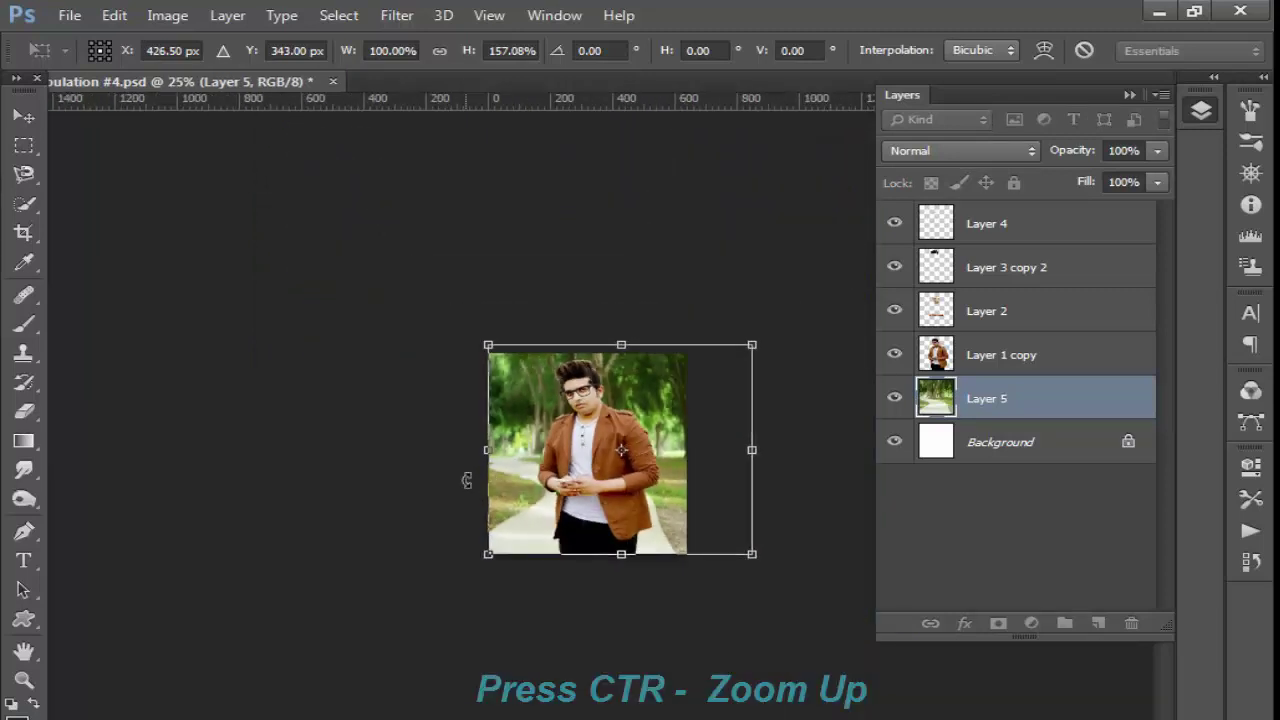
{"action": "left_click_drag", "start_coordinate": [752, 350], "coordinate": [980, 168]}
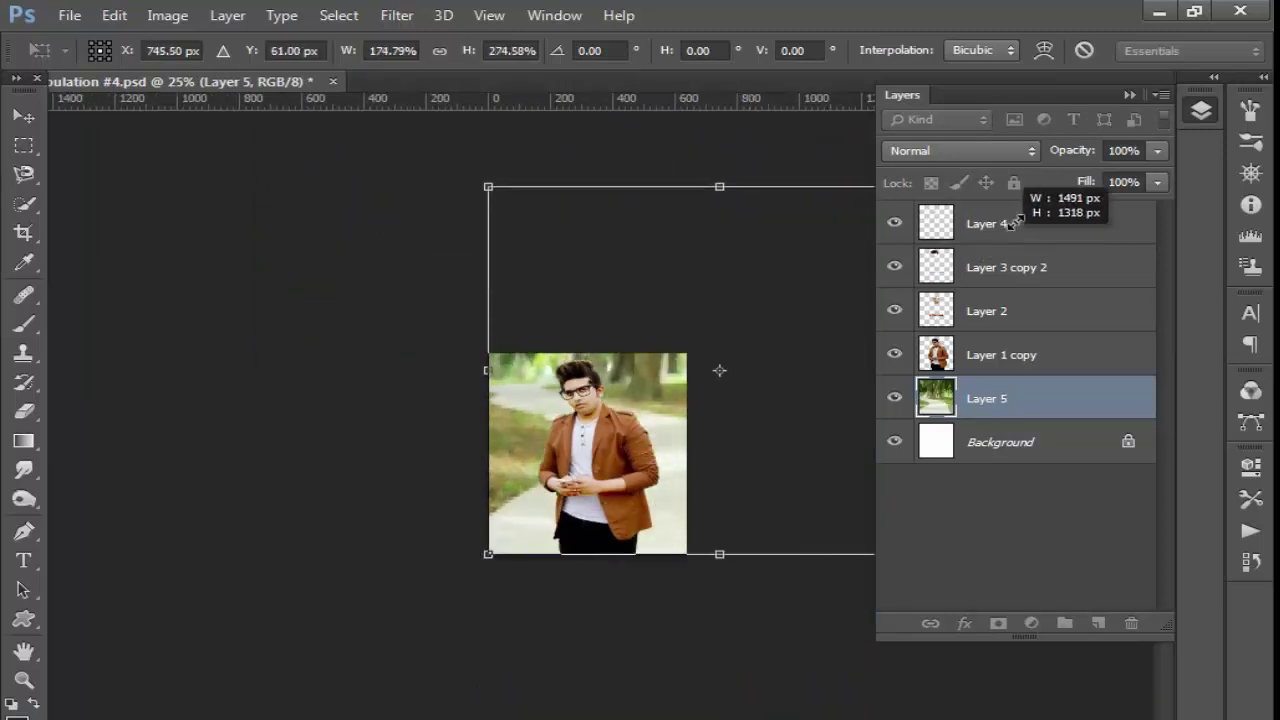
{"action": "mouse_move", "coordinate": [792, 417]}
{"action": "left_mouse_down"}
{"action": "mouse_move", "coordinate": [773, 395]}
{"action": "mouse_move", "coordinate": [777, 423]}
{"action": "left_mouse_up"}
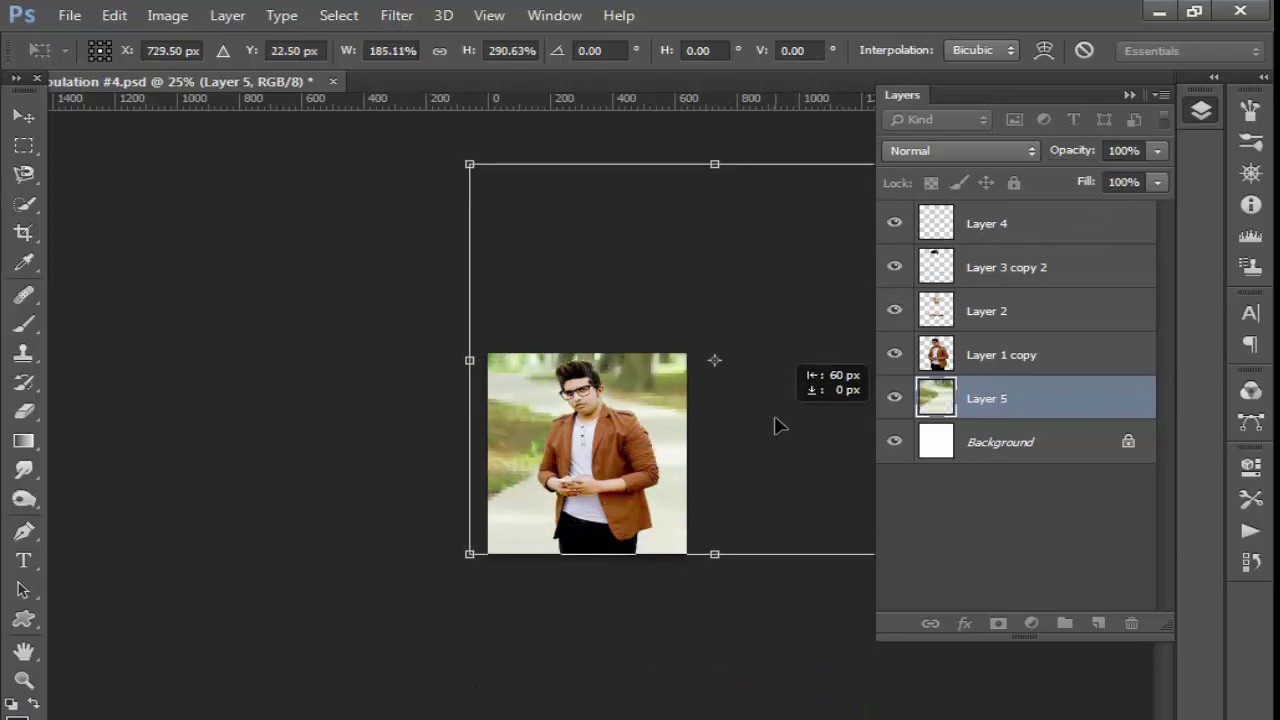
{"action": "mouse_move", "coordinate": [490, 228]}
{"action": "left_mouse_down"}
{"action": "mouse_move", "coordinate": [549, 357]}
{"action": "mouse_move", "coordinate": [576, 364]}
{"action": "left_mouse_up"}
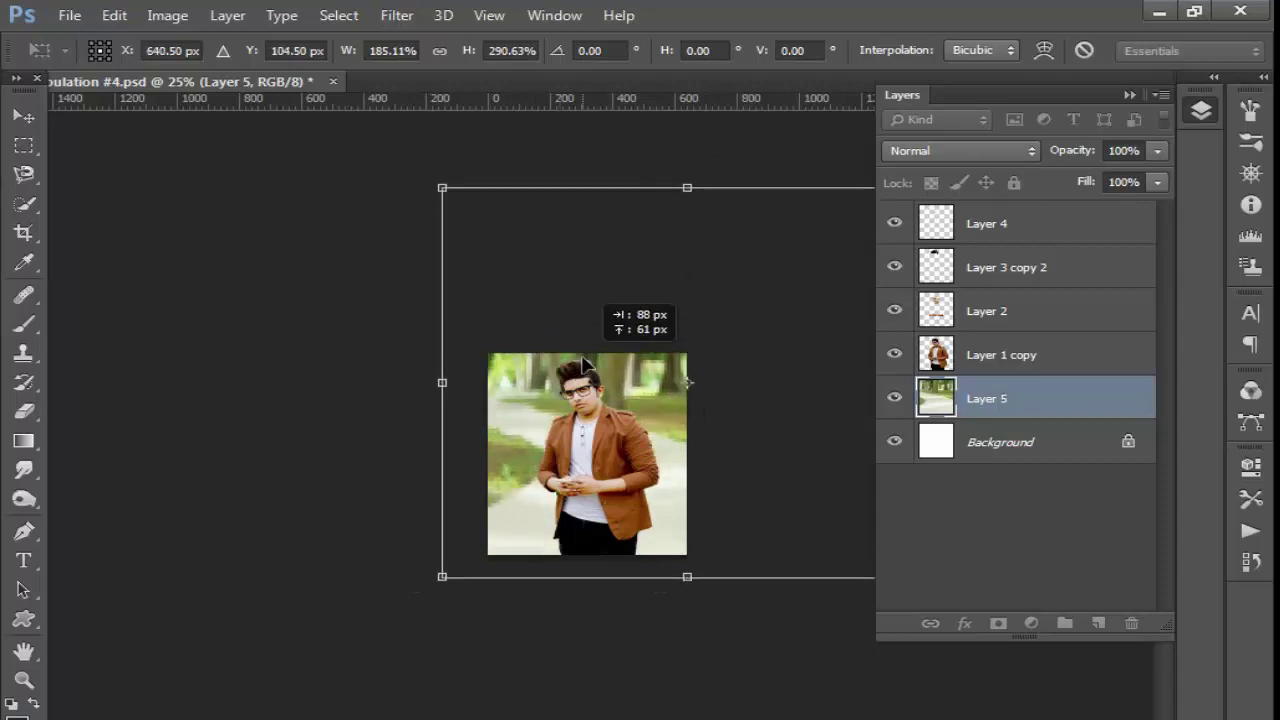
{"action": "key", "text": "Return"}
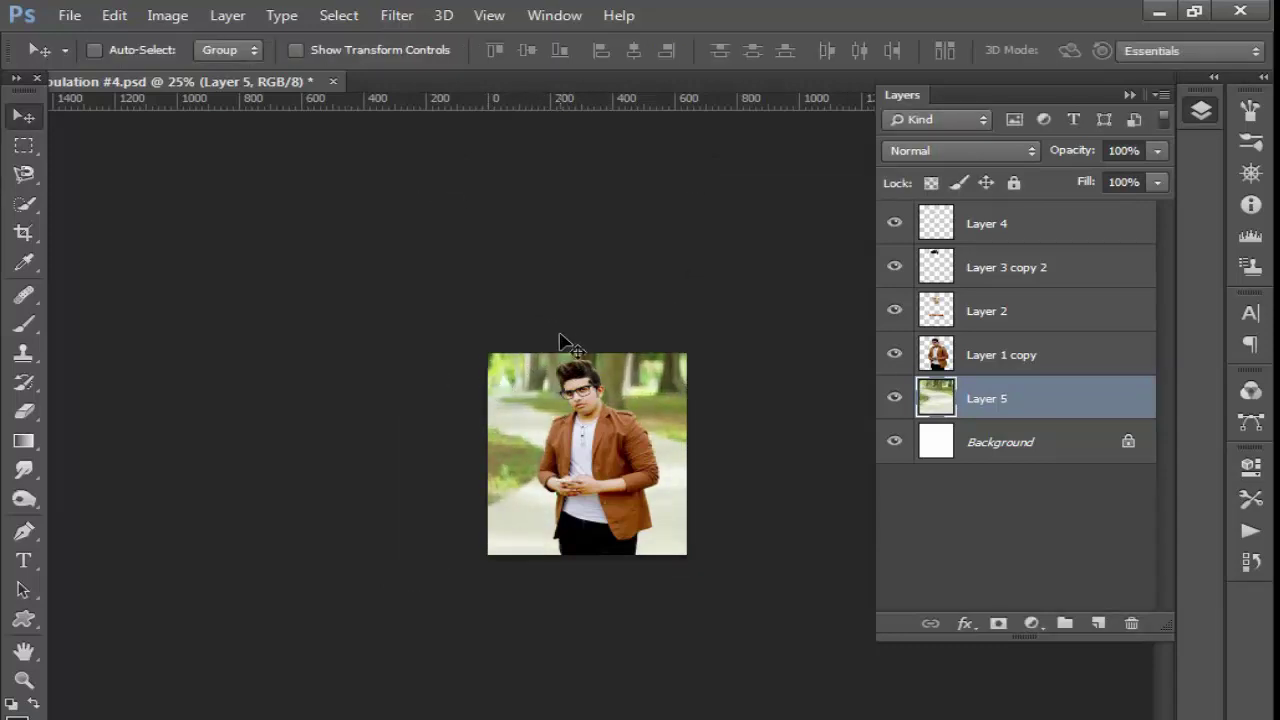
{"action": "key", "text": "ctrl+0"}
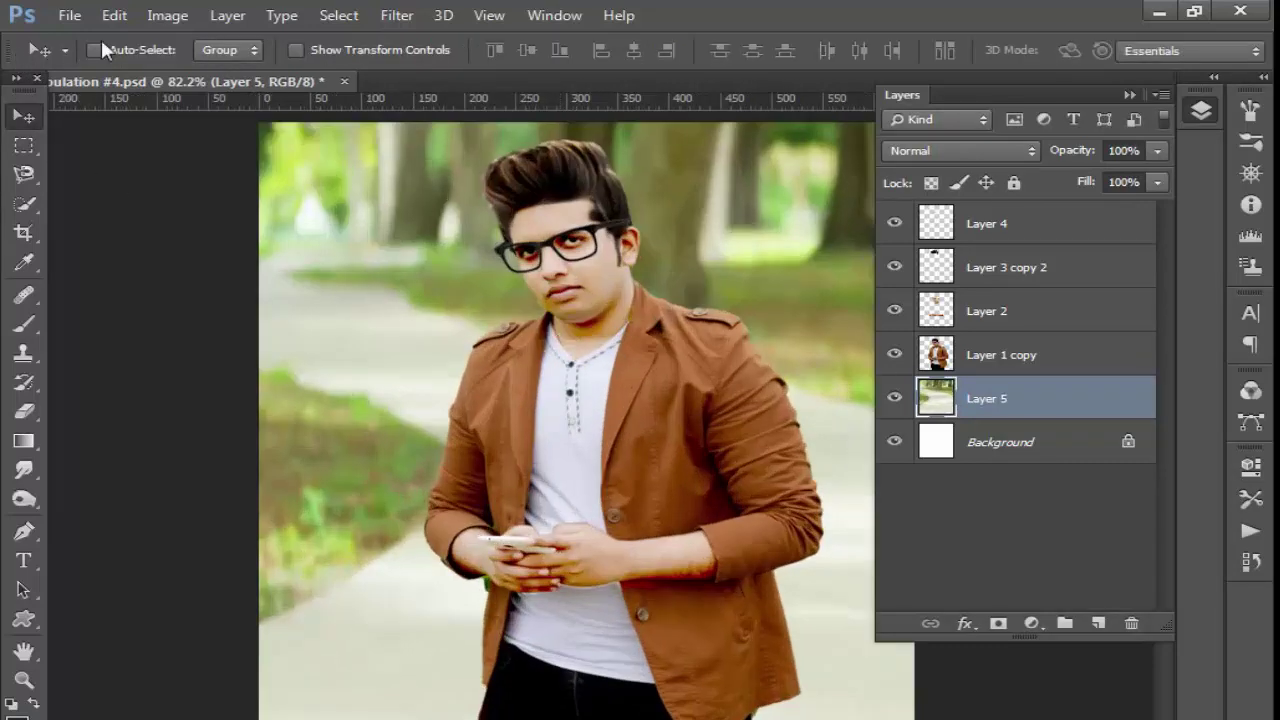
{"action": "left_click", "coordinate": [69, 15]}
{"action": "left_click", "coordinate": [90, 54]}
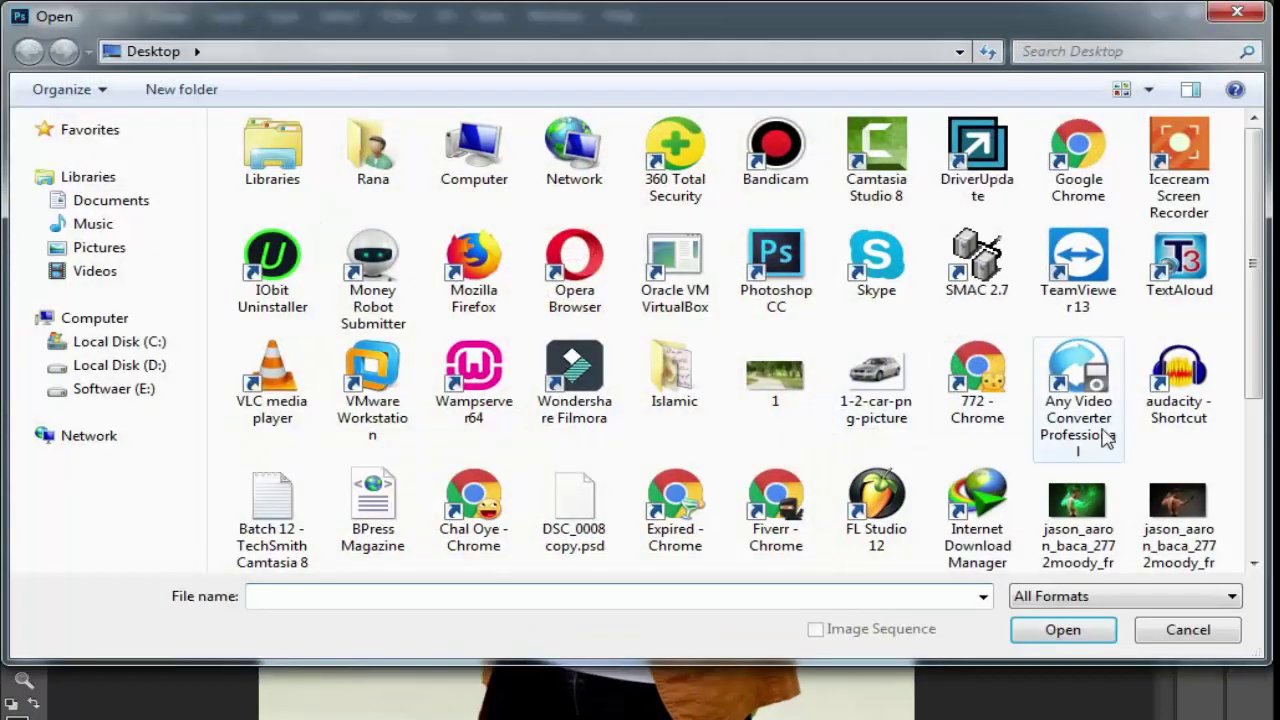
- Bring the car PNG into the composite as Layer 6, placed up behind the man
{"action": "double_click", "coordinate": [876, 380]}
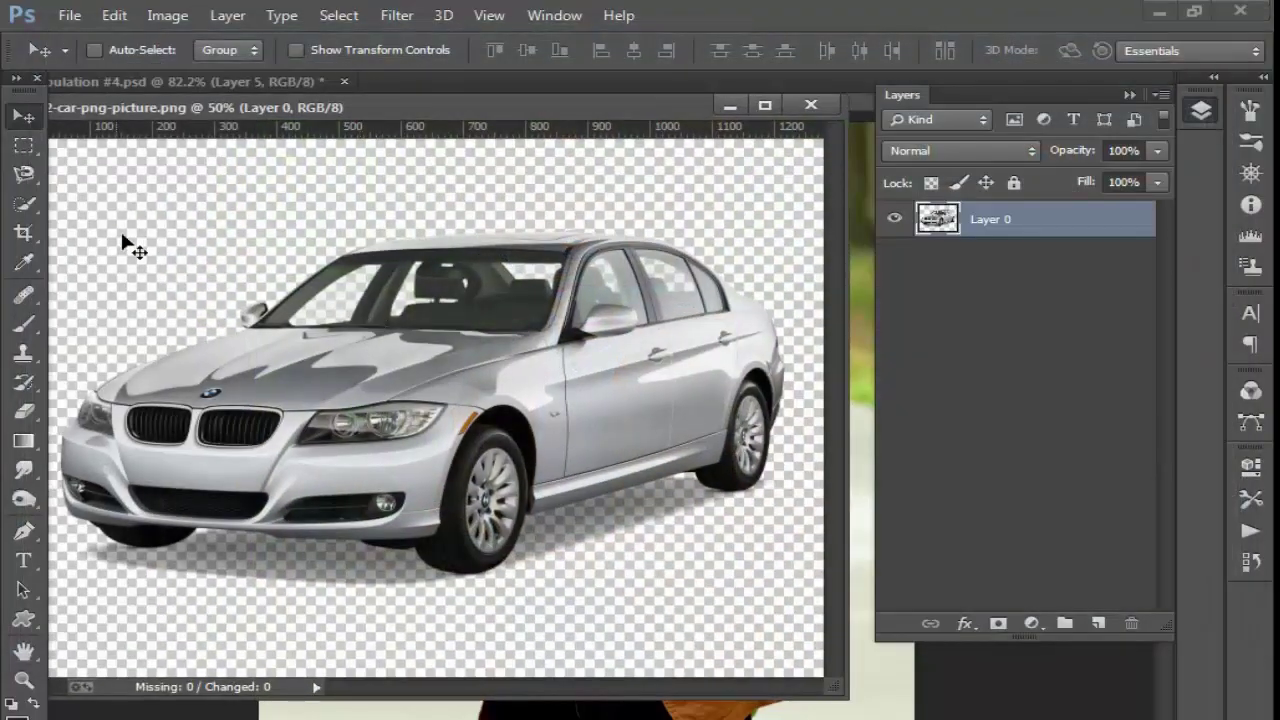
{"action": "left_click_drag", "start_coordinate": [135, 250], "coordinate": [620, 702]}
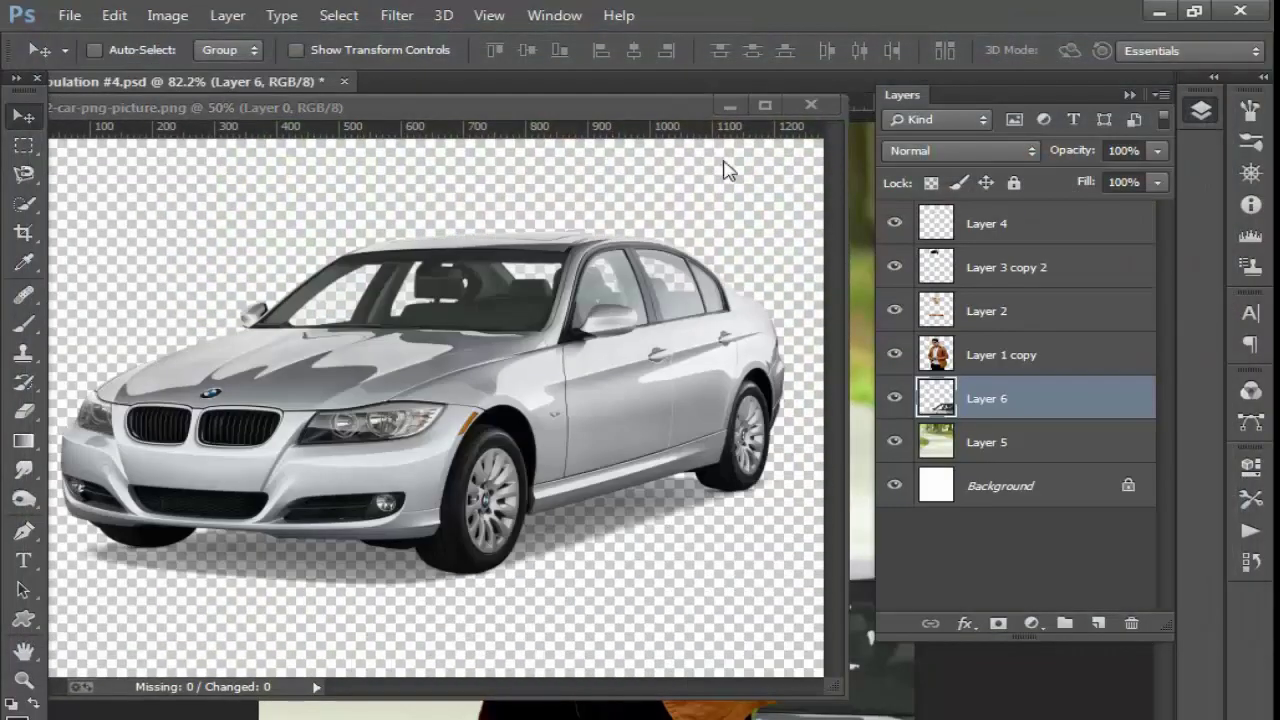
{"action": "left_click", "coordinate": [811, 105]}
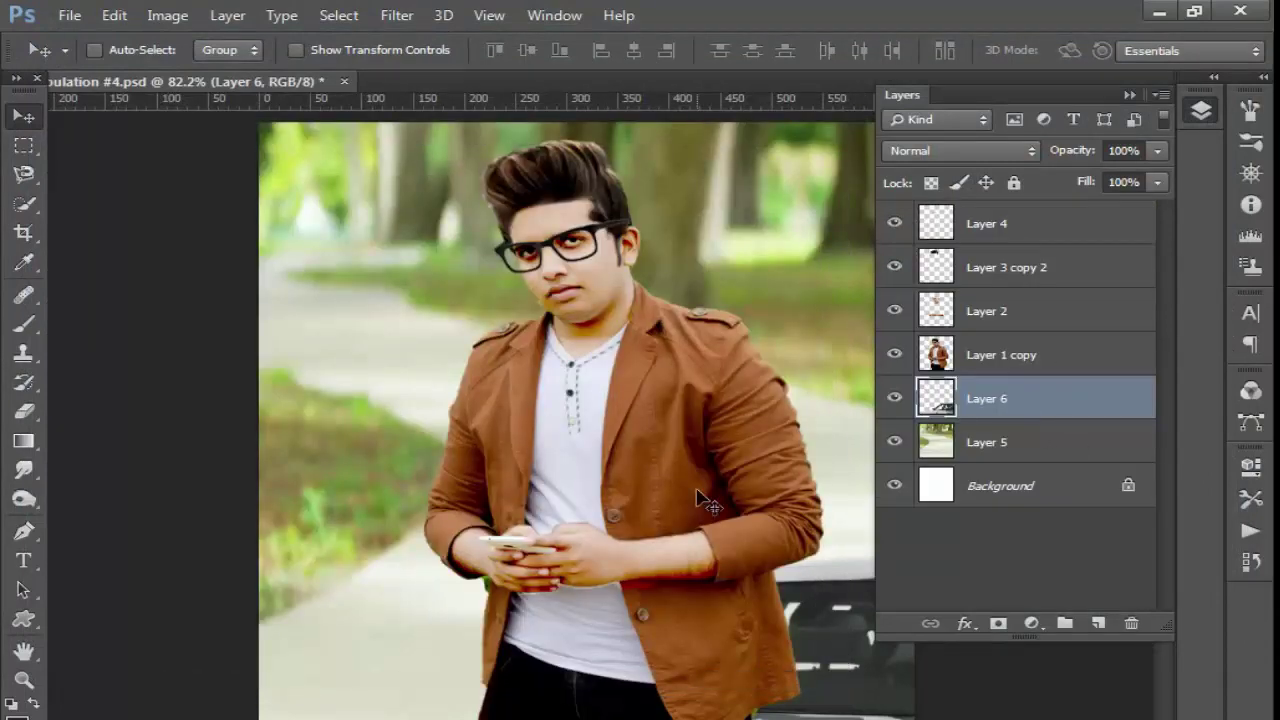
{"action": "key", "text": "ctrl+minus"}
{"action": "key", "text": "ctrl+minus"}
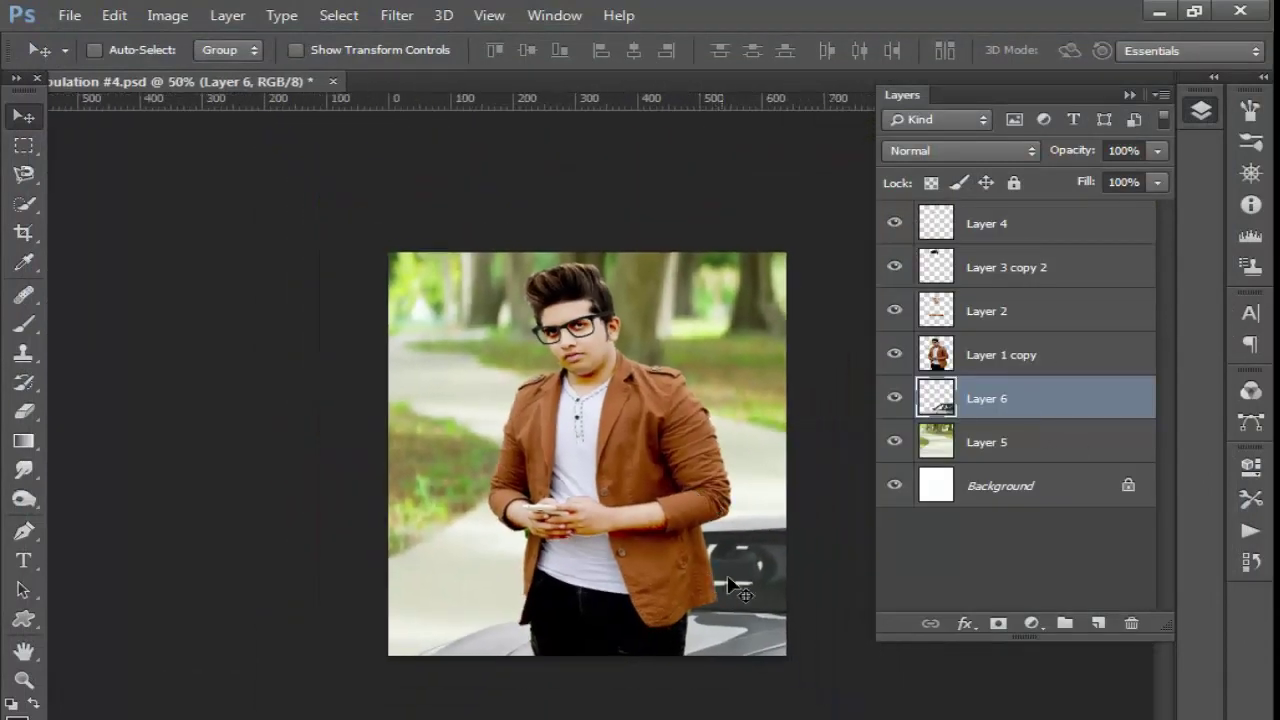
{"action": "left_click_drag", "start_coordinate": [713, 535], "coordinate": [728, 300]}
{"action": "key", "text": "ctrl+plus"}
{"action": "key", "text": "ctrl+plus"}
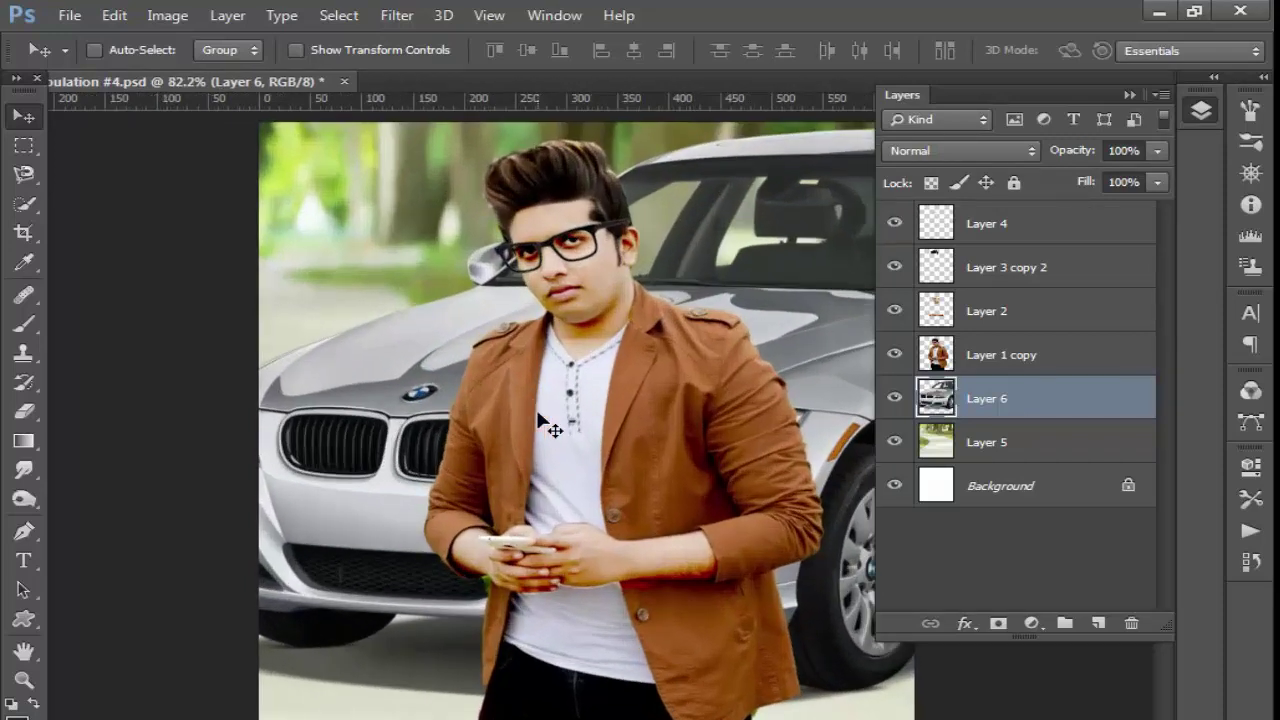
{"action": "left_click", "coordinate": [1129, 95]}
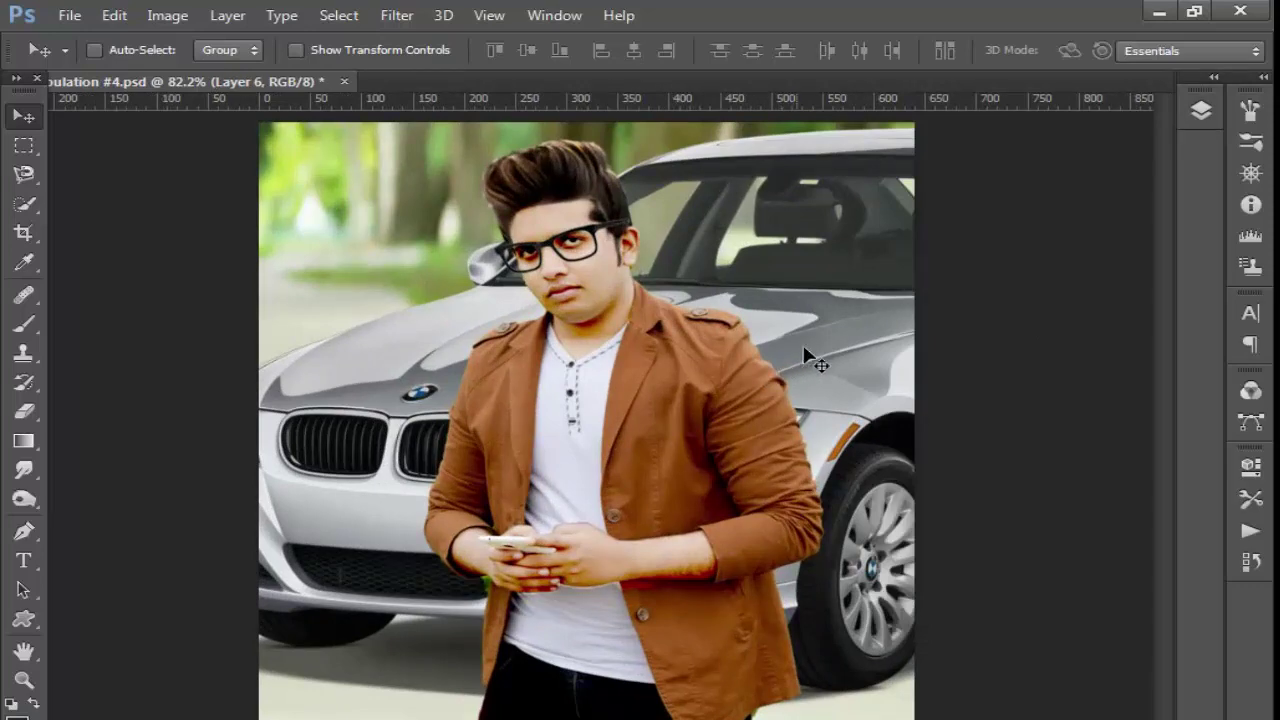
- Apply a 5 px Field Blur to the BMW's Layer 6
{"action": "left_click", "coordinate": [396, 15]}
{"action": "mouse_move", "coordinate": [409, 284]}
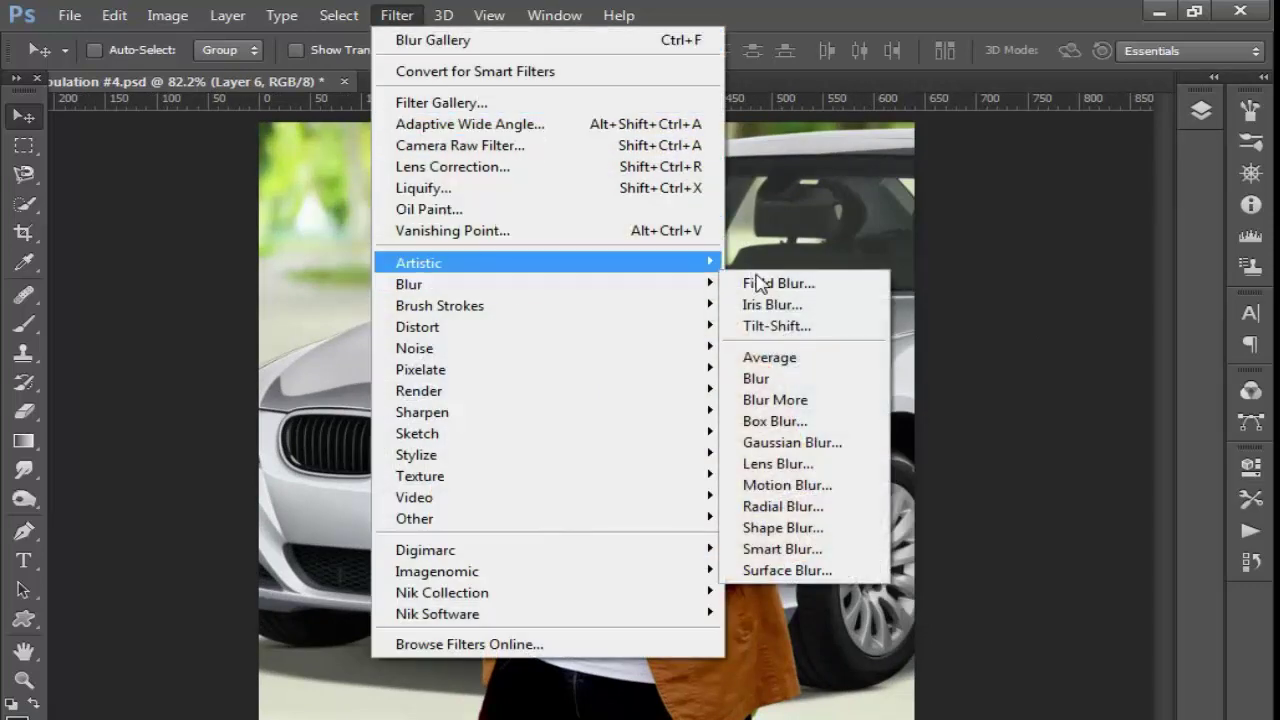
{"action": "left_click", "coordinate": [765, 281]}
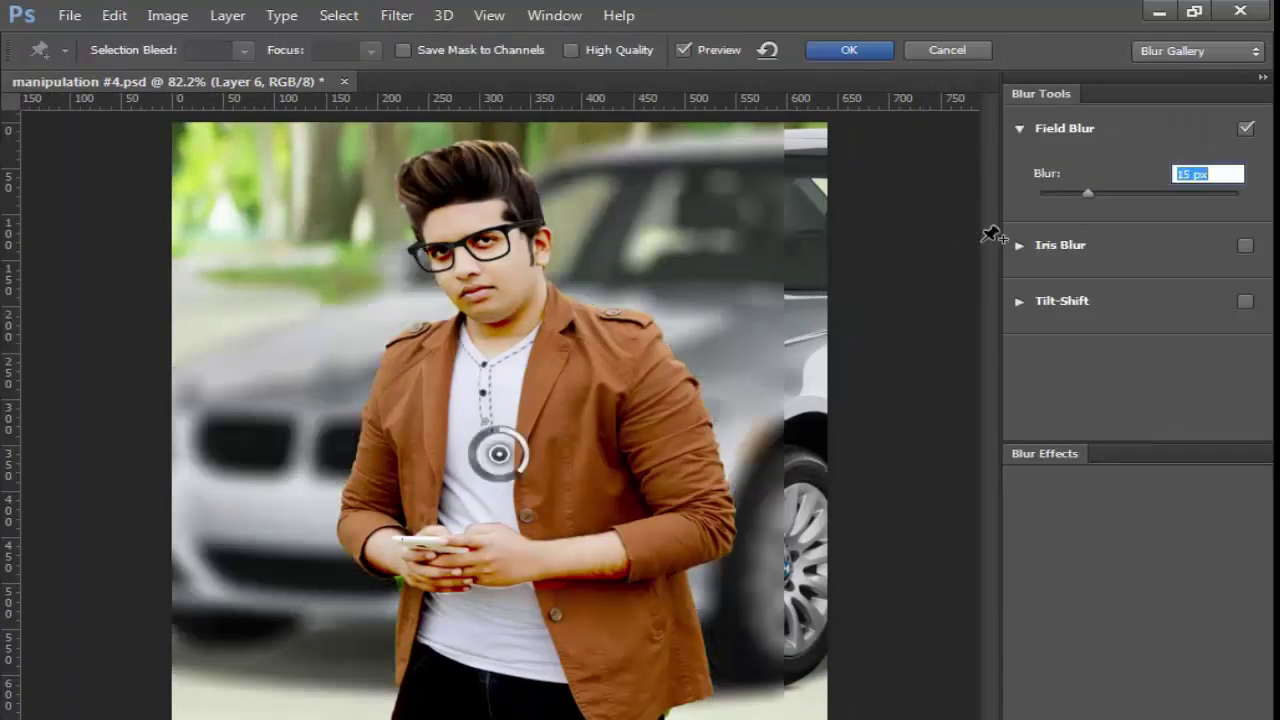
{"action": "left_click", "coordinate": [1051, 193]}
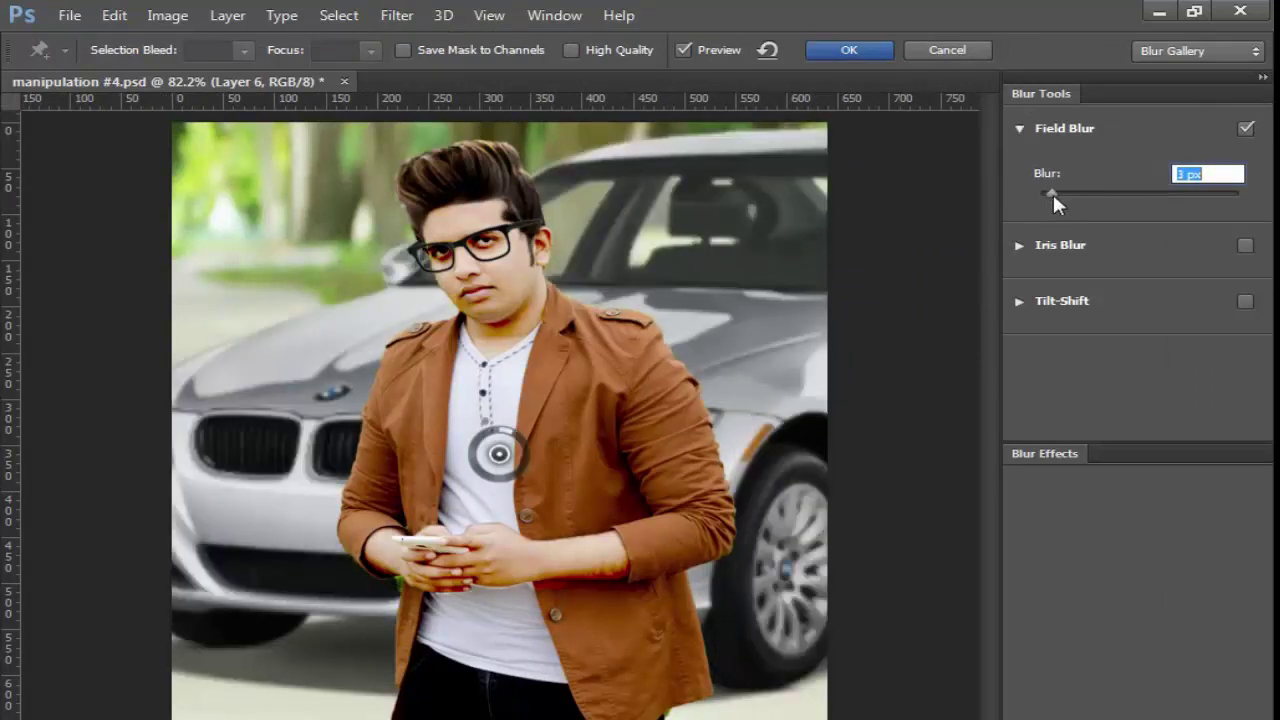
{"action": "left_click_drag", "start_coordinate": [1054, 196], "coordinate": [1061, 199]}
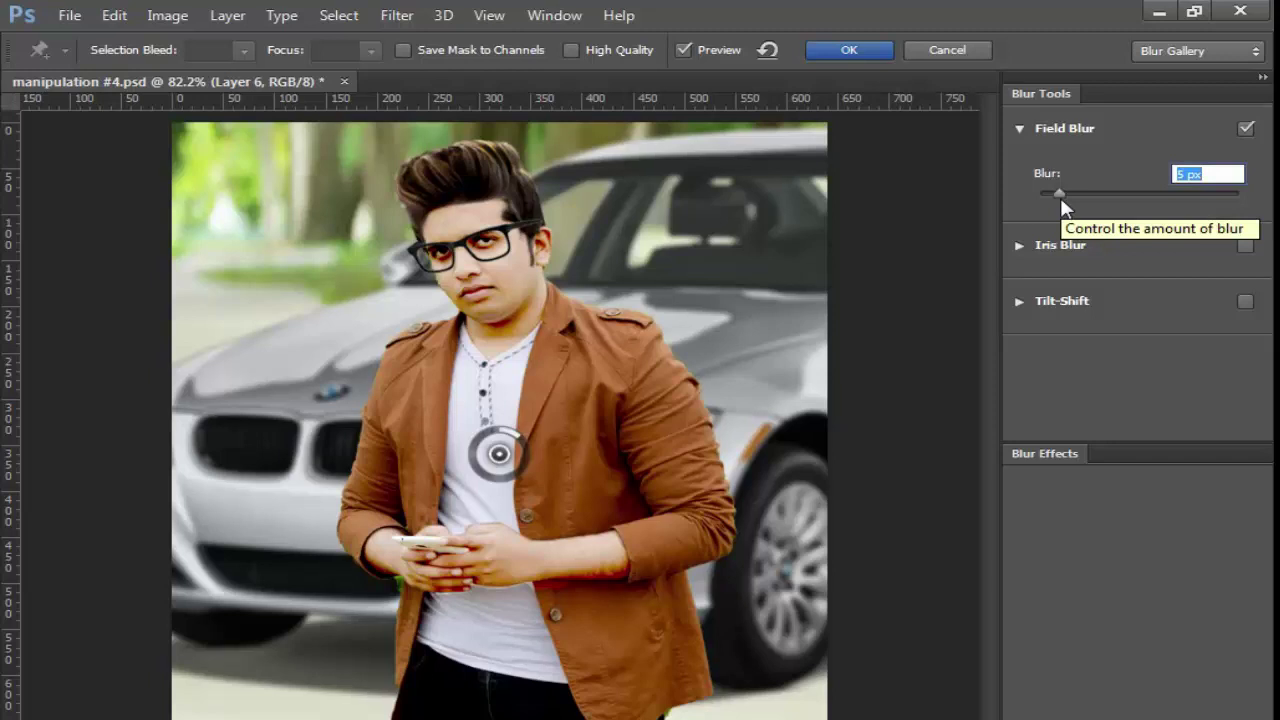
{"action": "left_click", "coordinate": [850, 51]}
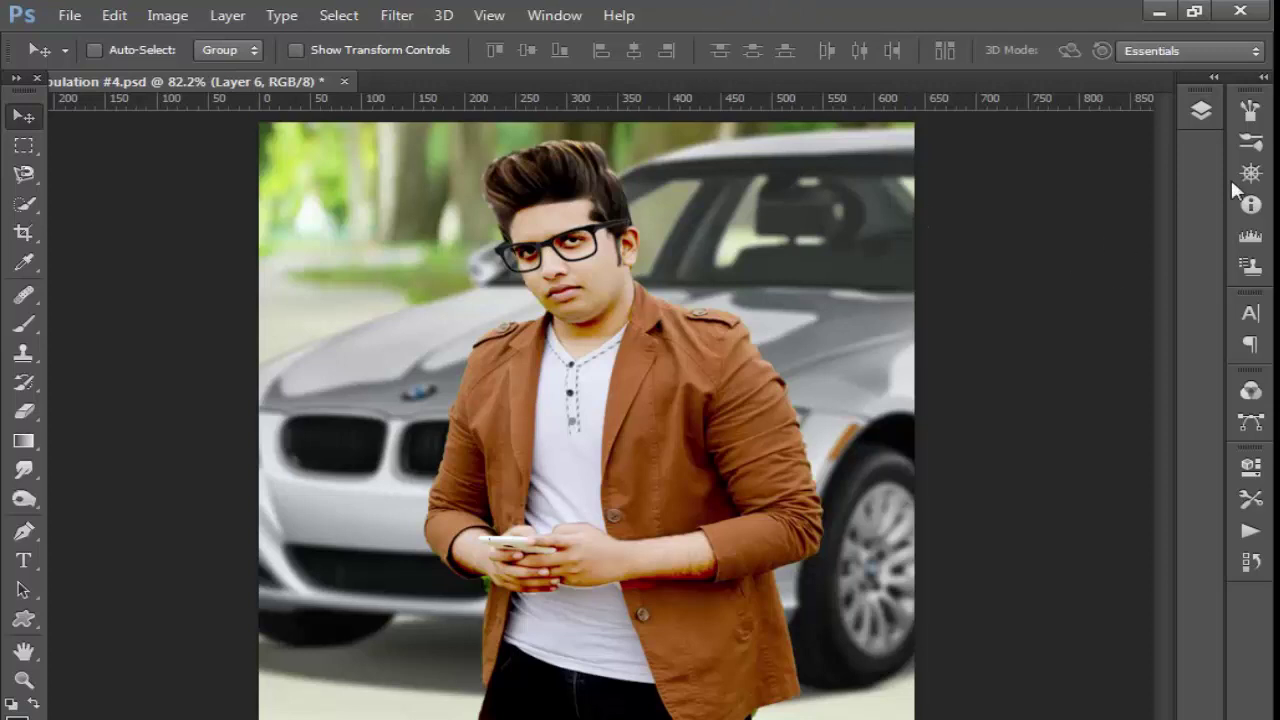
- Reopen the Layers panel, zoom out to the whole composition, and duplicate Layer 2
{"action": "left_click", "coordinate": [1199, 112]}
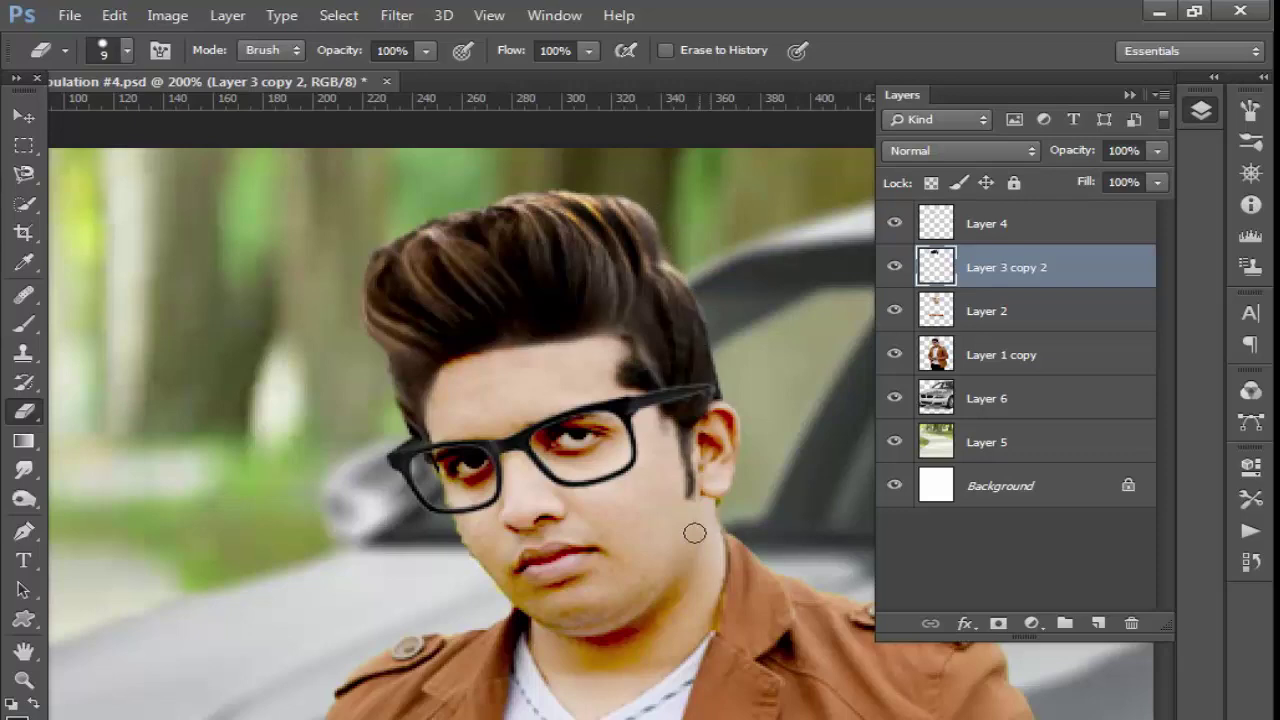
{"action": "mouse_move", "coordinate": [694, 533]}
{"action": "left_mouse_down"}
{"action": "mouse_move", "coordinate": [571, 466]}
{"action": "mouse_move", "coordinate": [548, 406]}
{"action": "left_mouse_up"}
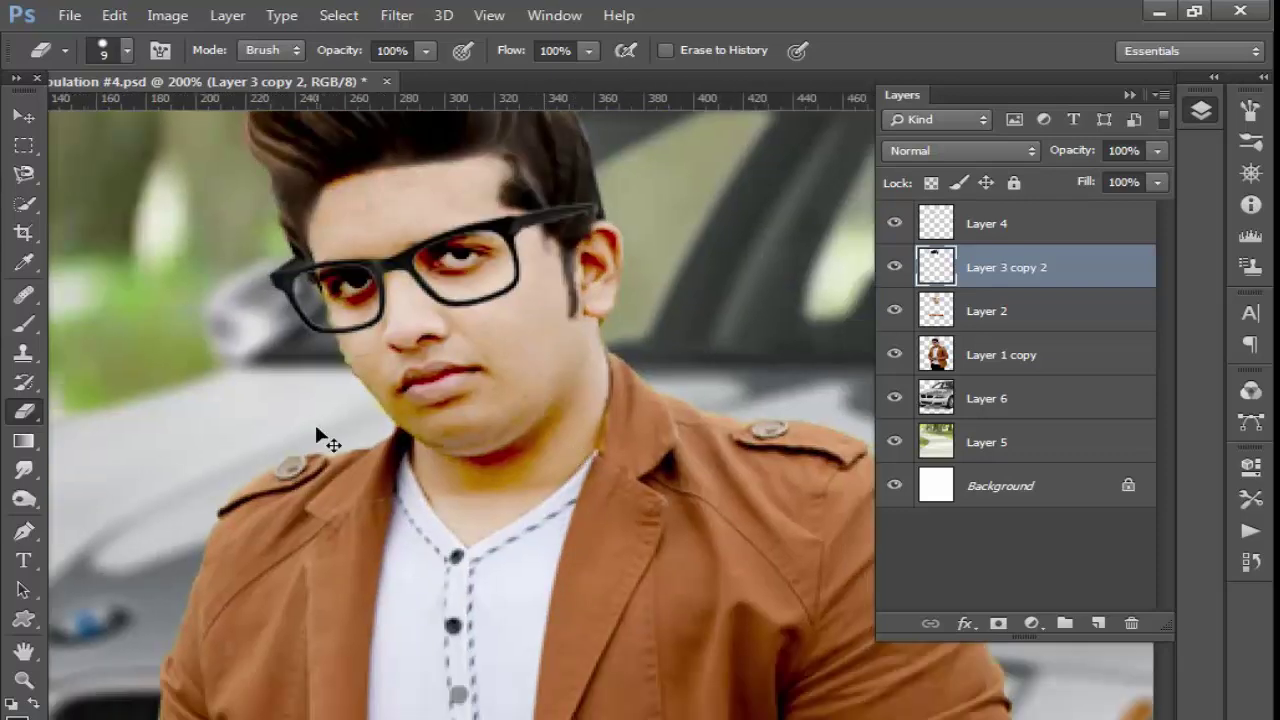
{"action": "key", "text": "ctrl+0"}
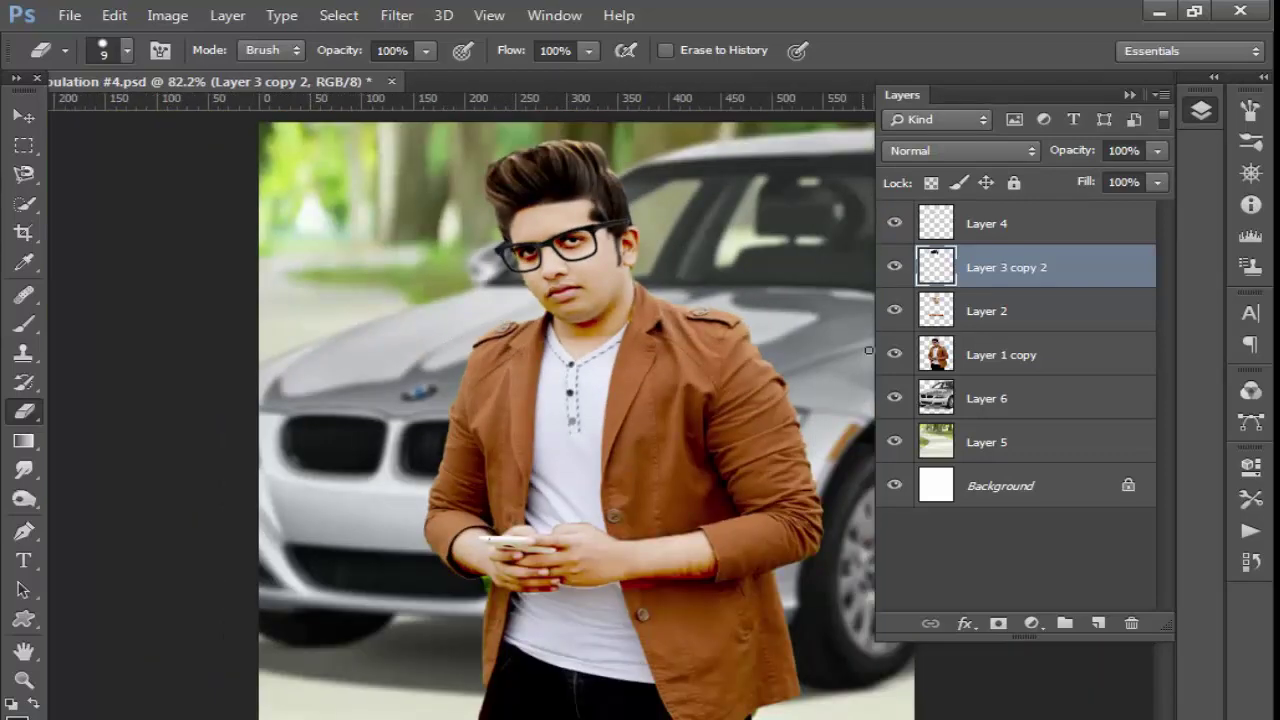
{"action": "left_click", "coordinate": [985, 318]}
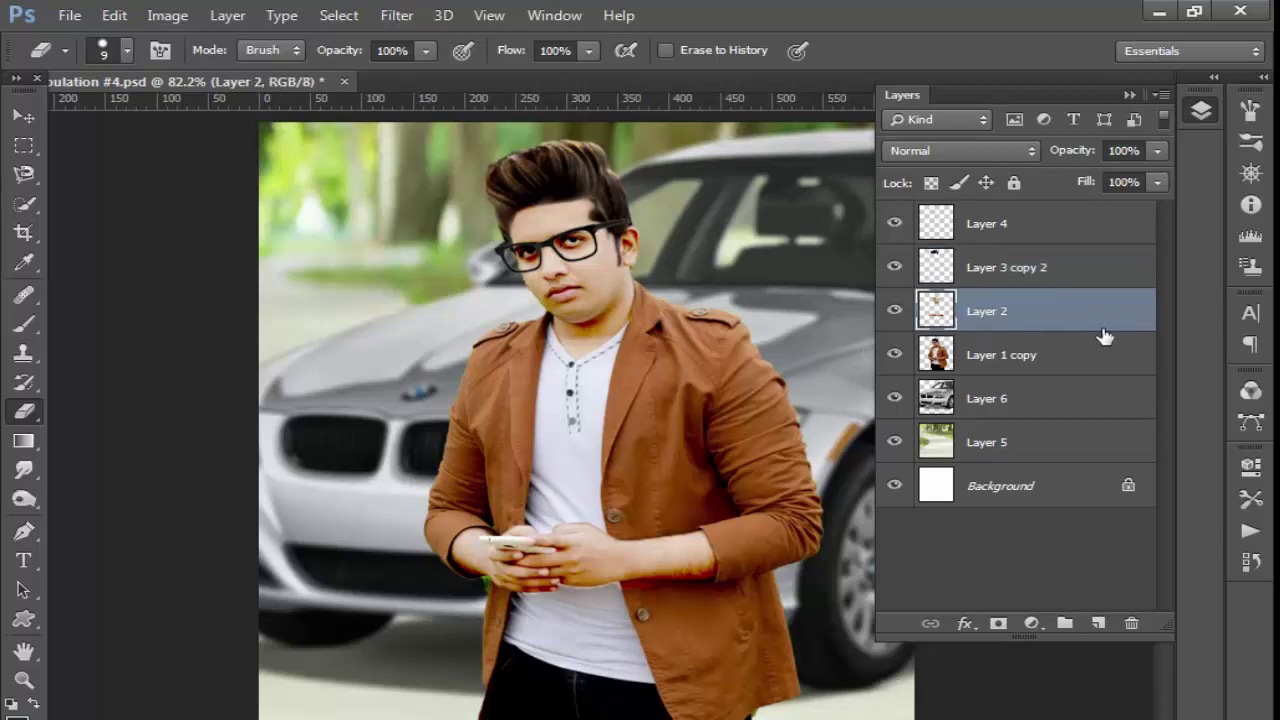
{"action": "key", "text": "ctrl+j"}
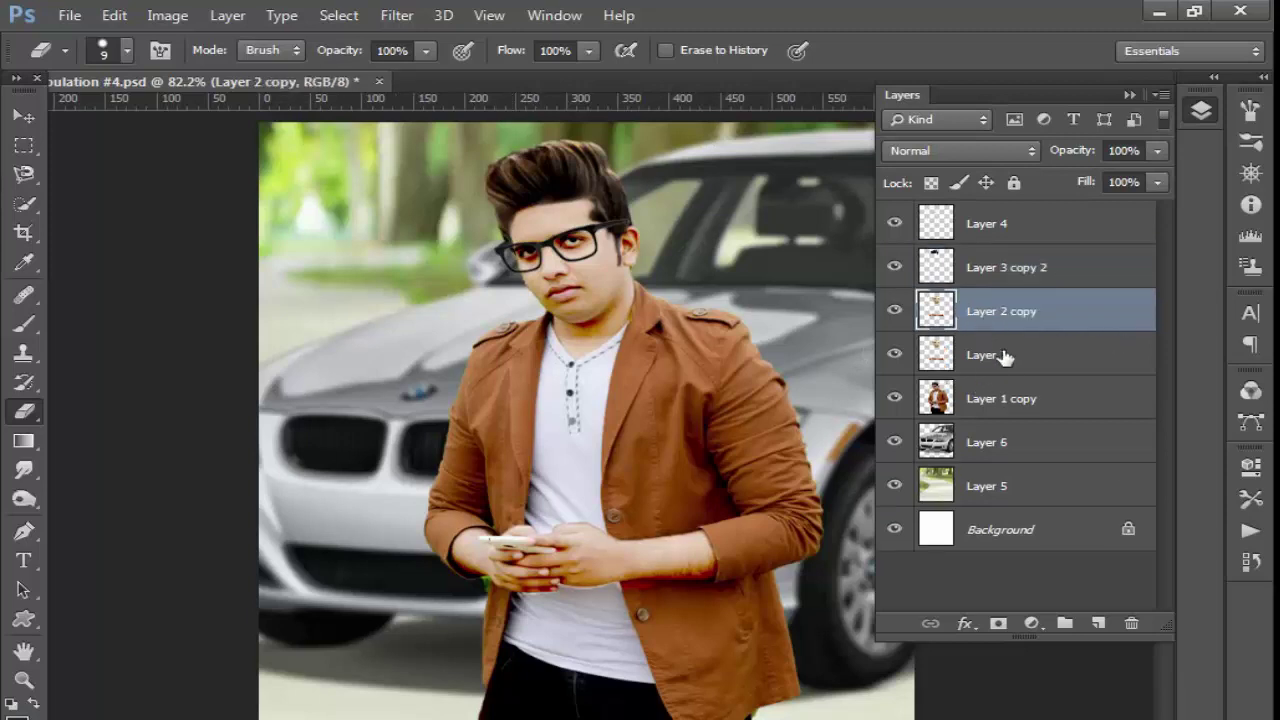
{"action": "left_click", "coordinate": [1005, 356]}
{"action": "key", "text": "ctrl+z"}
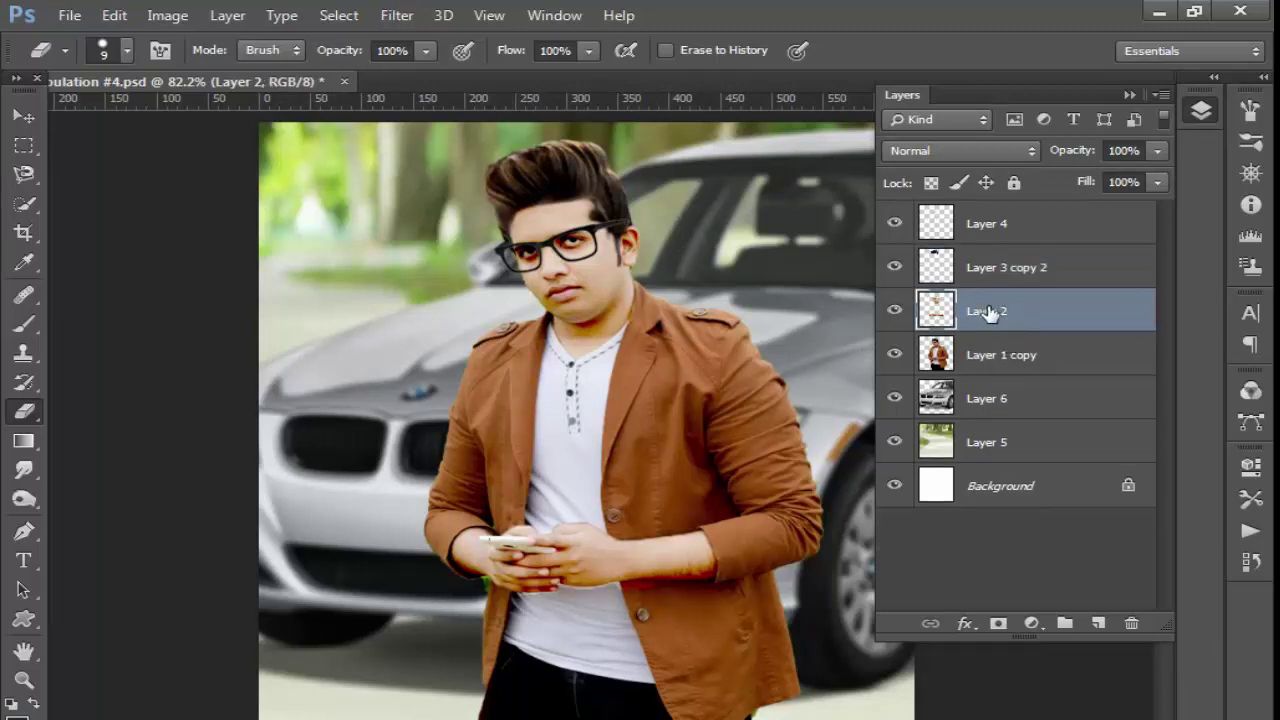
- Rename Layer 2 to skin, Layer 6 to car, and Layer 5 to bg
{"action": "double_click", "coordinate": [989, 313]}
{"action": "type", "text": "m"}
{"action": "left_click", "coordinate": [1005, 560]}
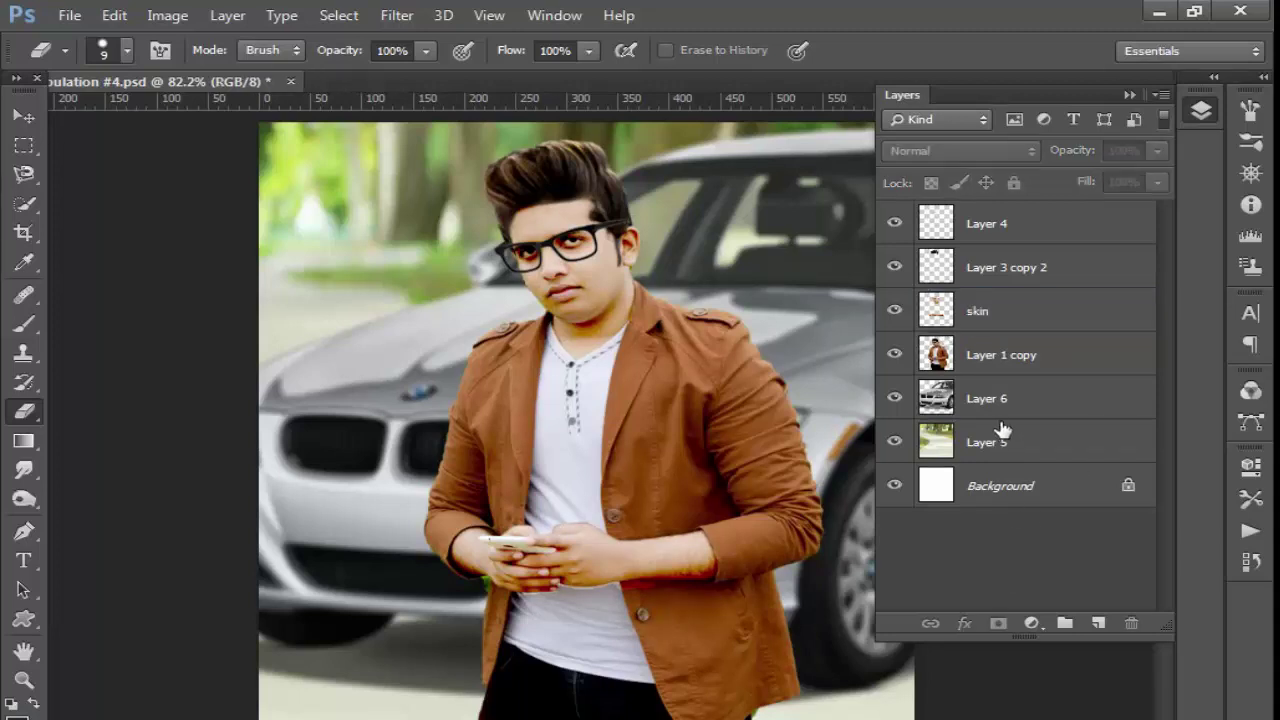
{"action": "double_click", "coordinate": [989, 398]}
{"action": "type", "text": "car"}
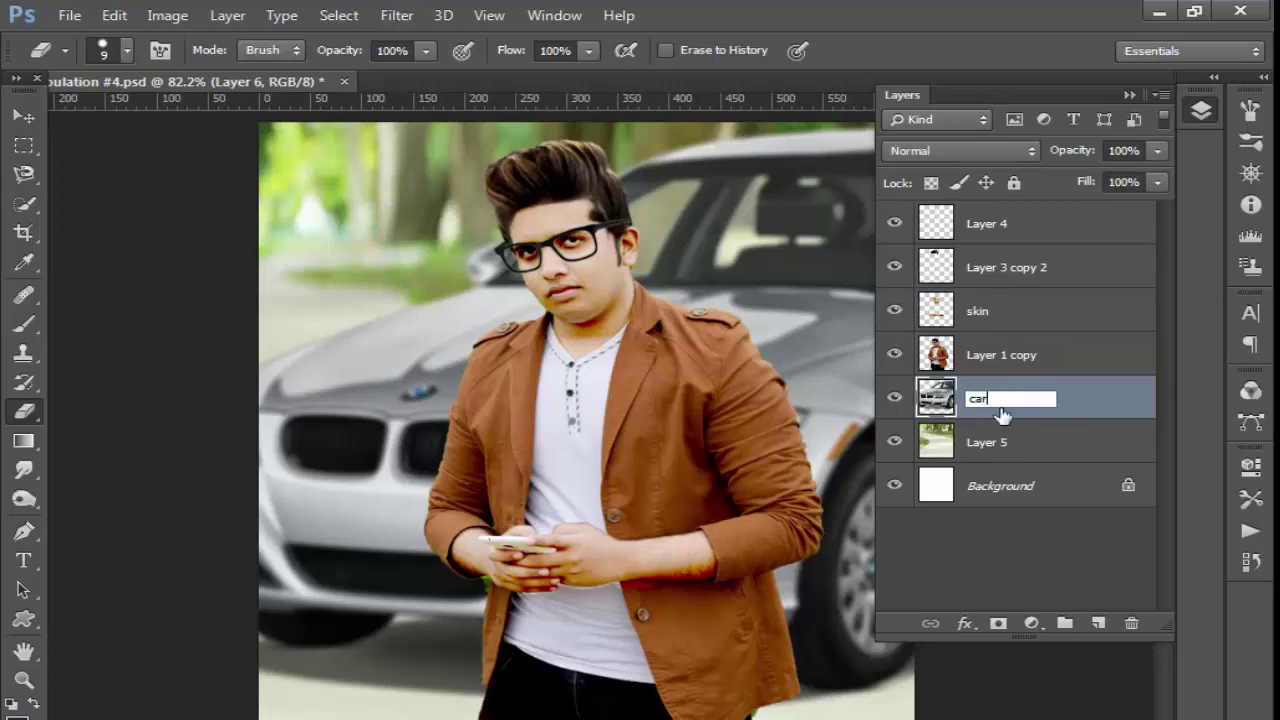
{"action": "left_click", "coordinate": [1000, 455]}
{"action": "double_click", "coordinate": [992, 447]}
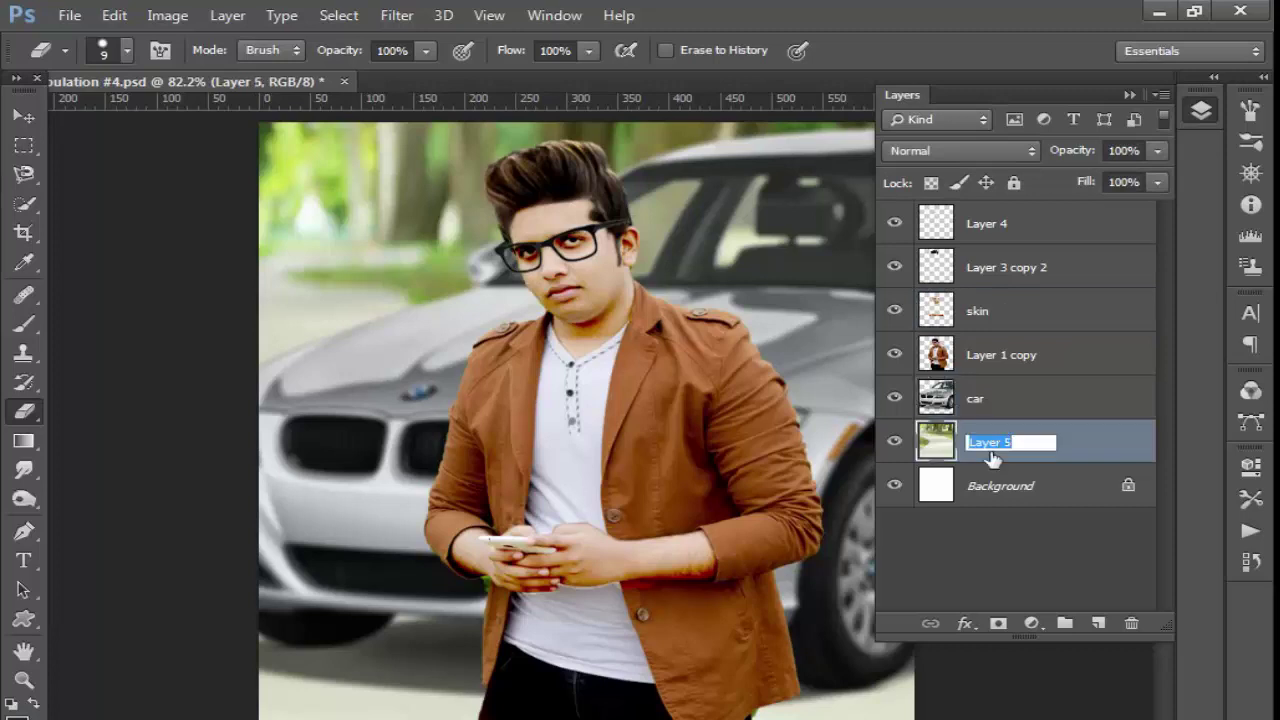
{"action": "type", "text": "bf"}
{"action": "key", "text": "Return"}
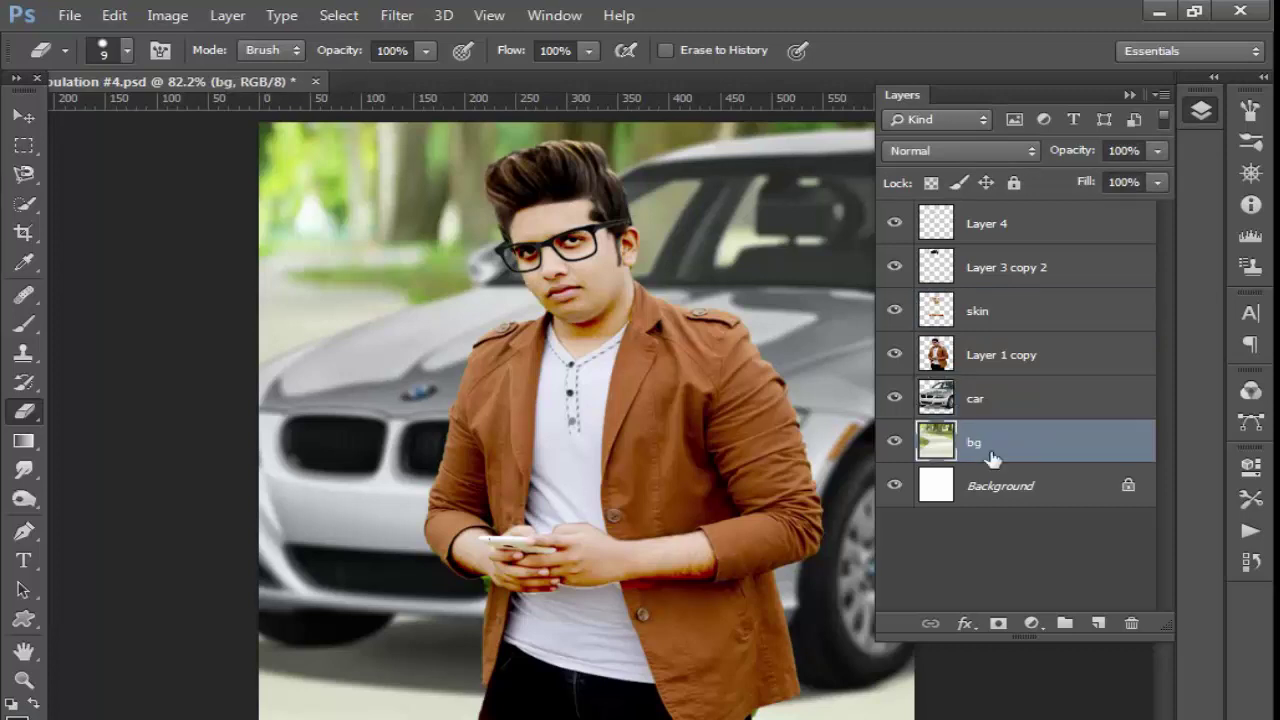
- Check the glasses layer's visibility and rename it to glasses
{"action": "left_click", "coordinate": [955, 228]}
{"action": "left_click", "coordinate": [894, 223]}
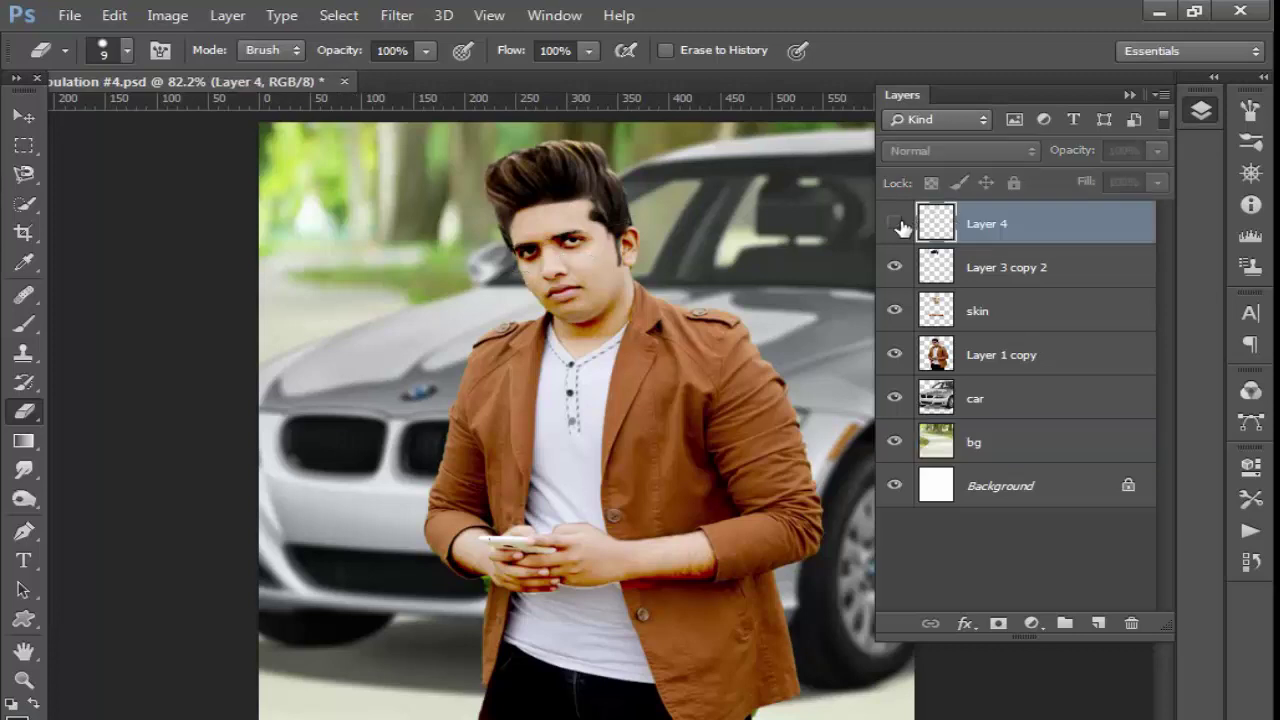
{"action": "double_click", "coordinate": [975, 224]}
{"action": "type", "text": "g"}
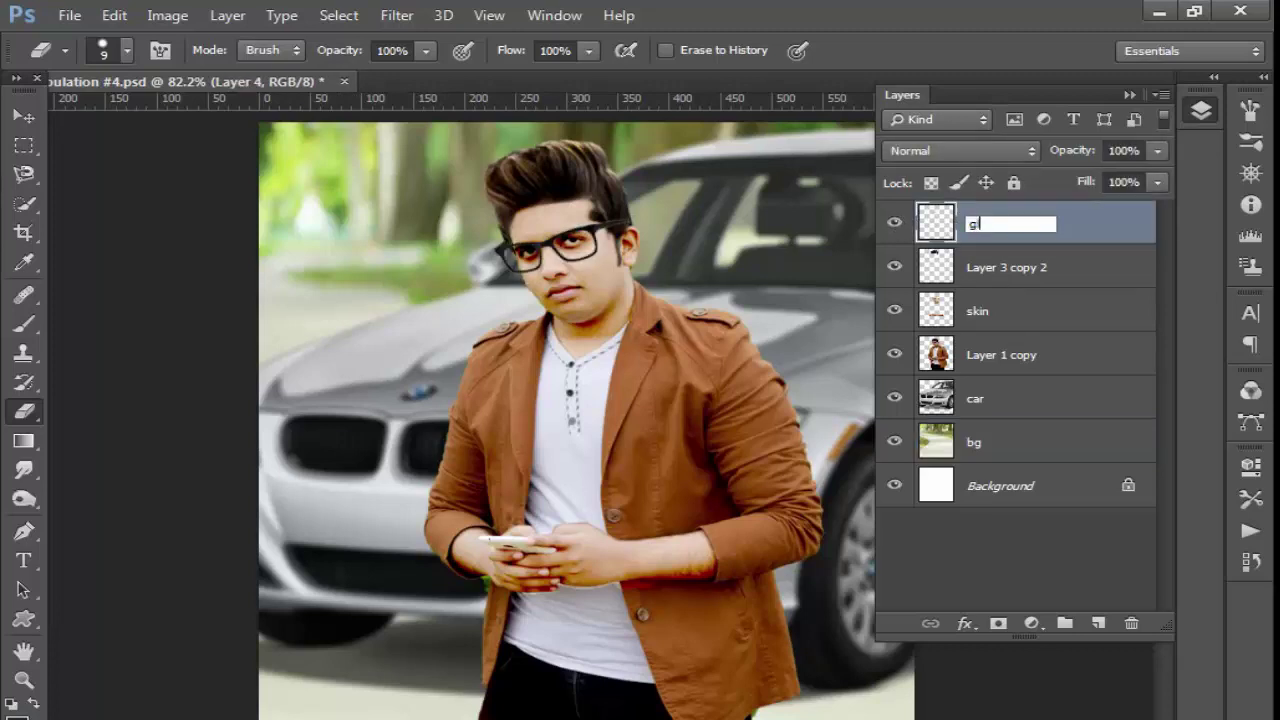
{"action": "type", "text": "lasses"}
{"action": "key", "text": "Return"}
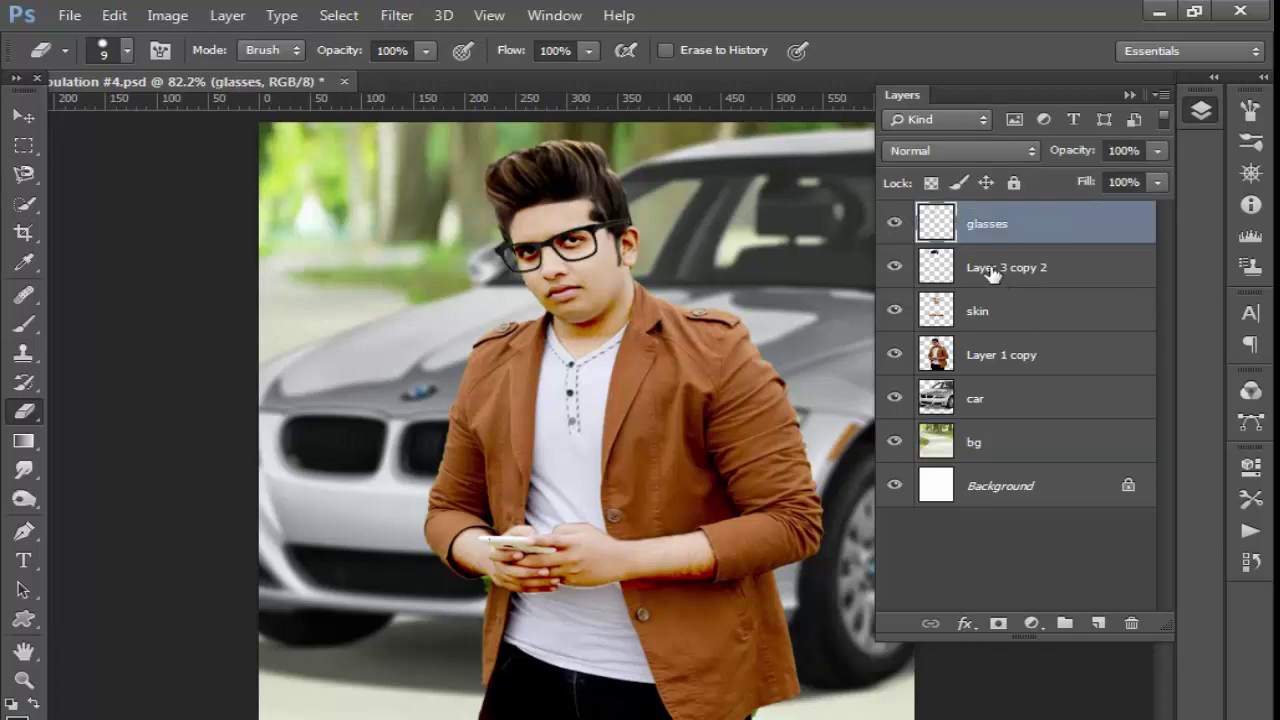
{"action": "left_click", "coordinate": [992, 275]}
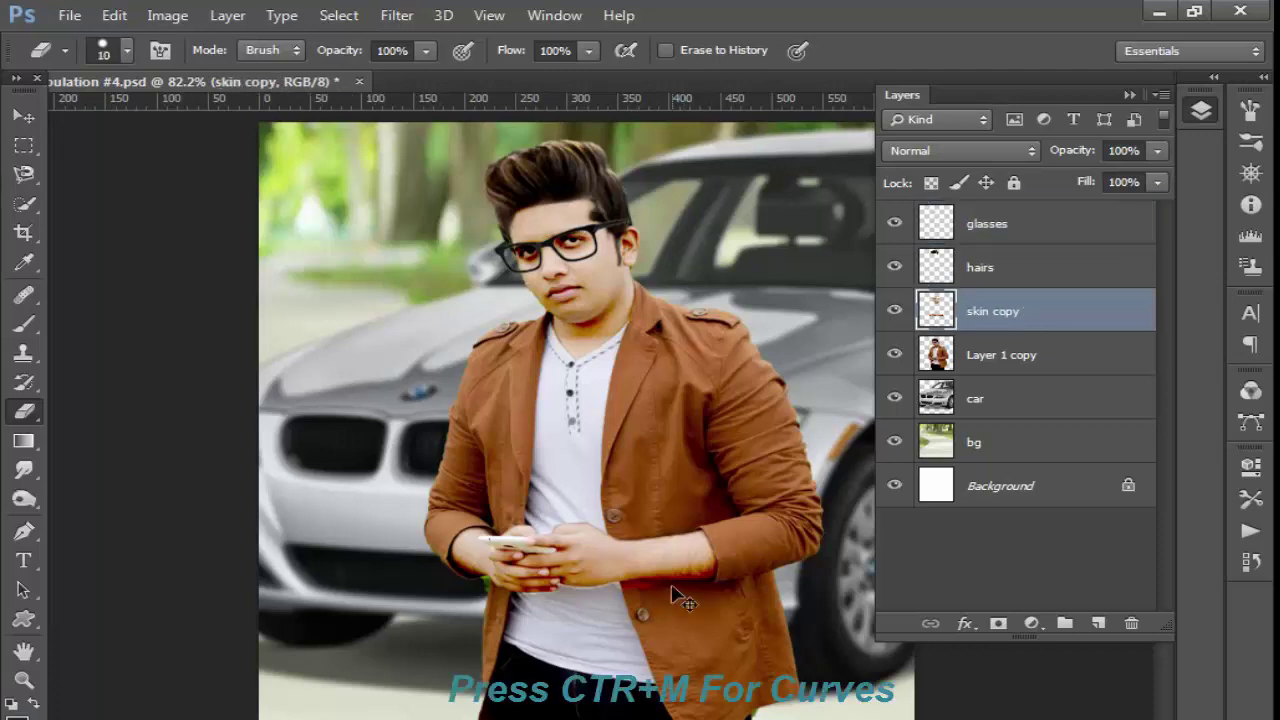
- Dismiss Curves and try Brightness/Contrast on skin copy around brightness 15, contrast 38
{"action": "key", "text": "ctrl+m"}
{"action": "left_click", "coordinate": [1211, 128]}
{"action": "key", "text": "e"}
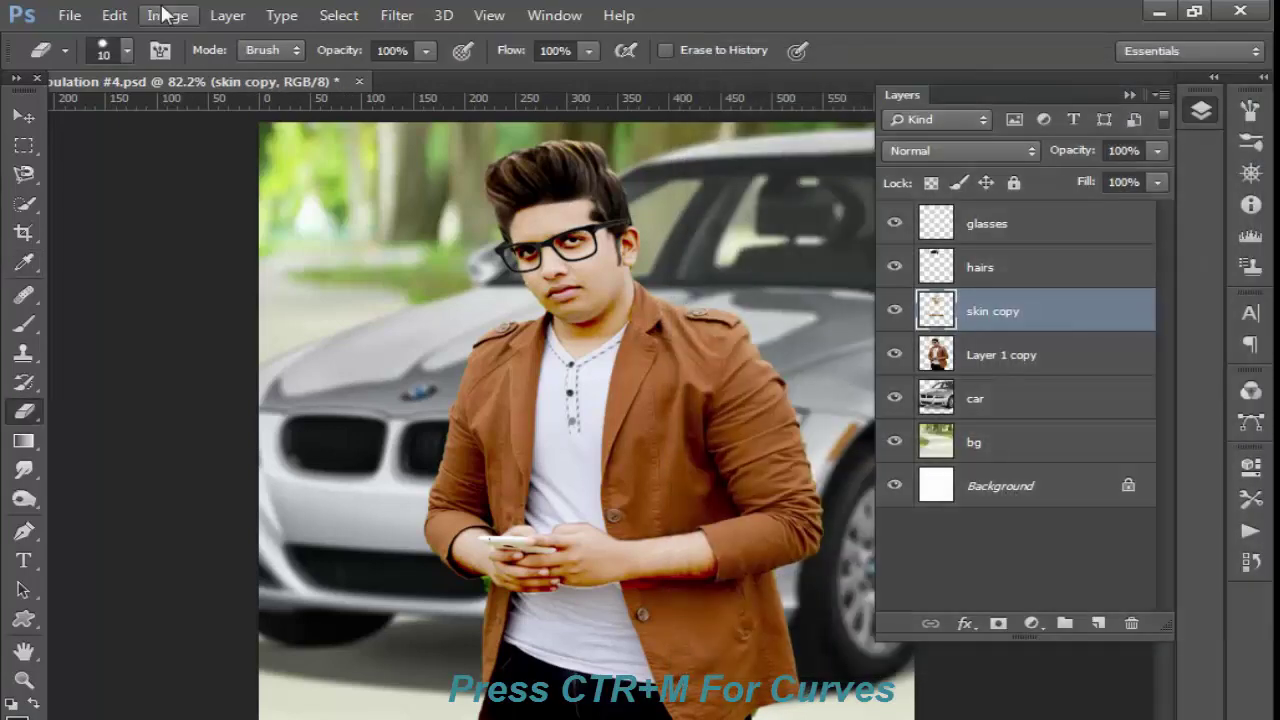
{"action": "left_click", "coordinate": [167, 15]}
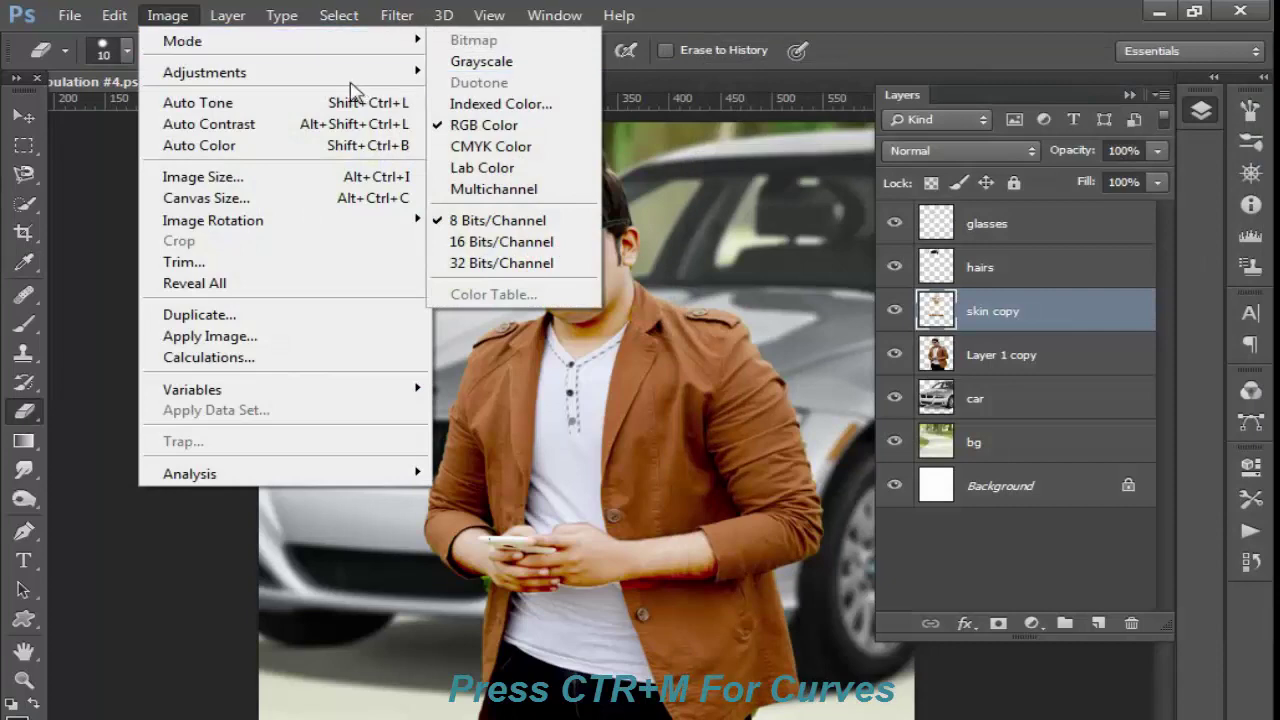
{"action": "left_click", "coordinate": [470, 72]}
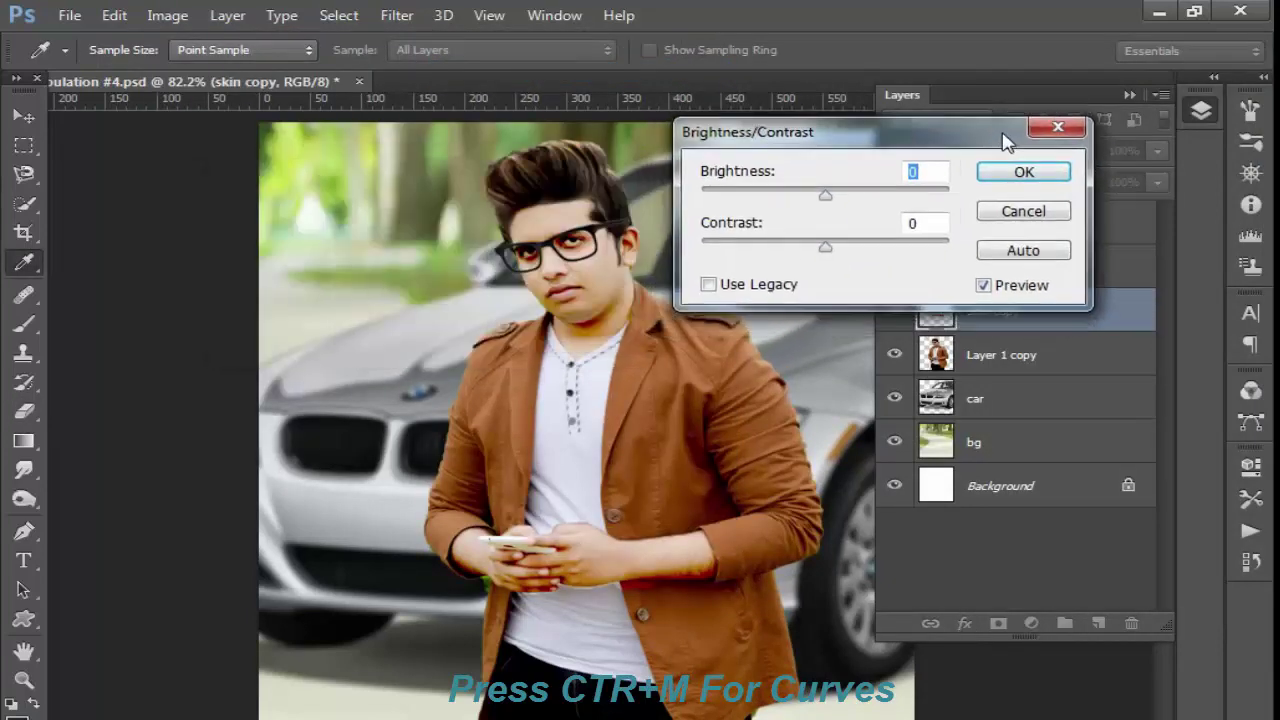
{"action": "left_click_drag", "start_coordinate": [494, 189], "coordinate": [1040, 113]}
{"action": "left_click_drag", "start_coordinate": [873, 171], "coordinate": [884, 180]}
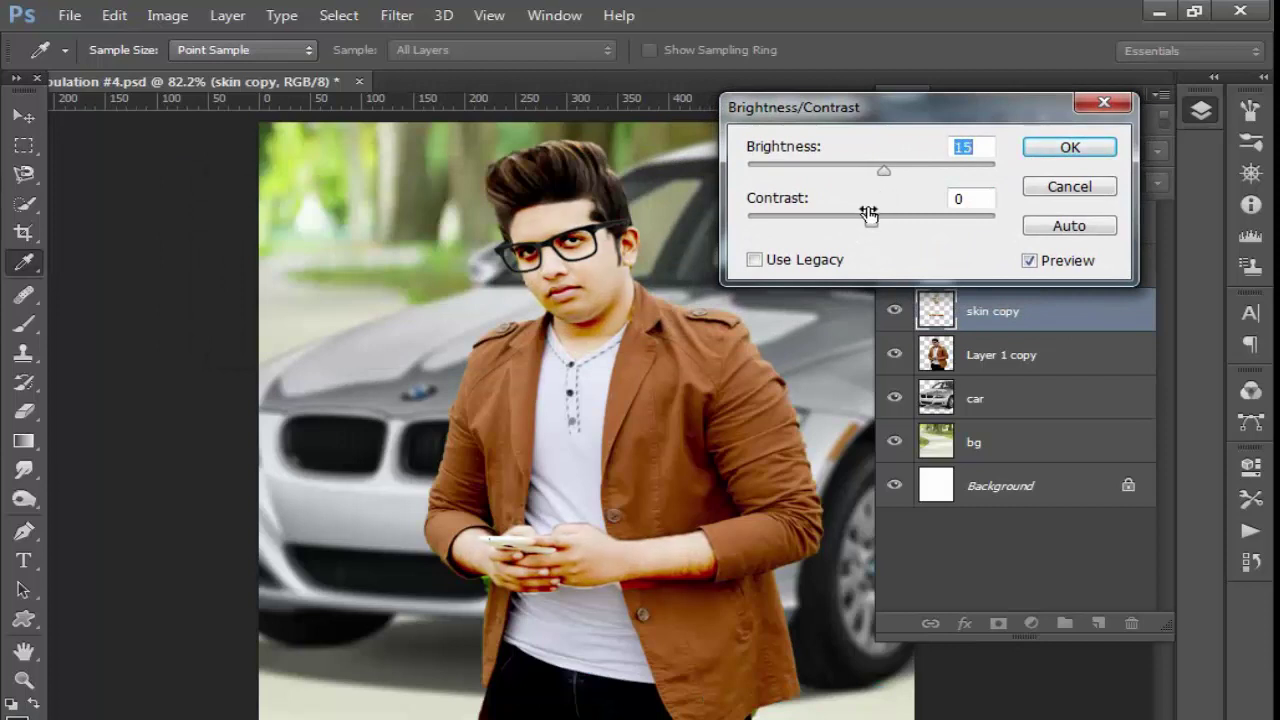
{"action": "left_click_drag", "start_coordinate": [871, 222], "coordinate": [915, 222]}
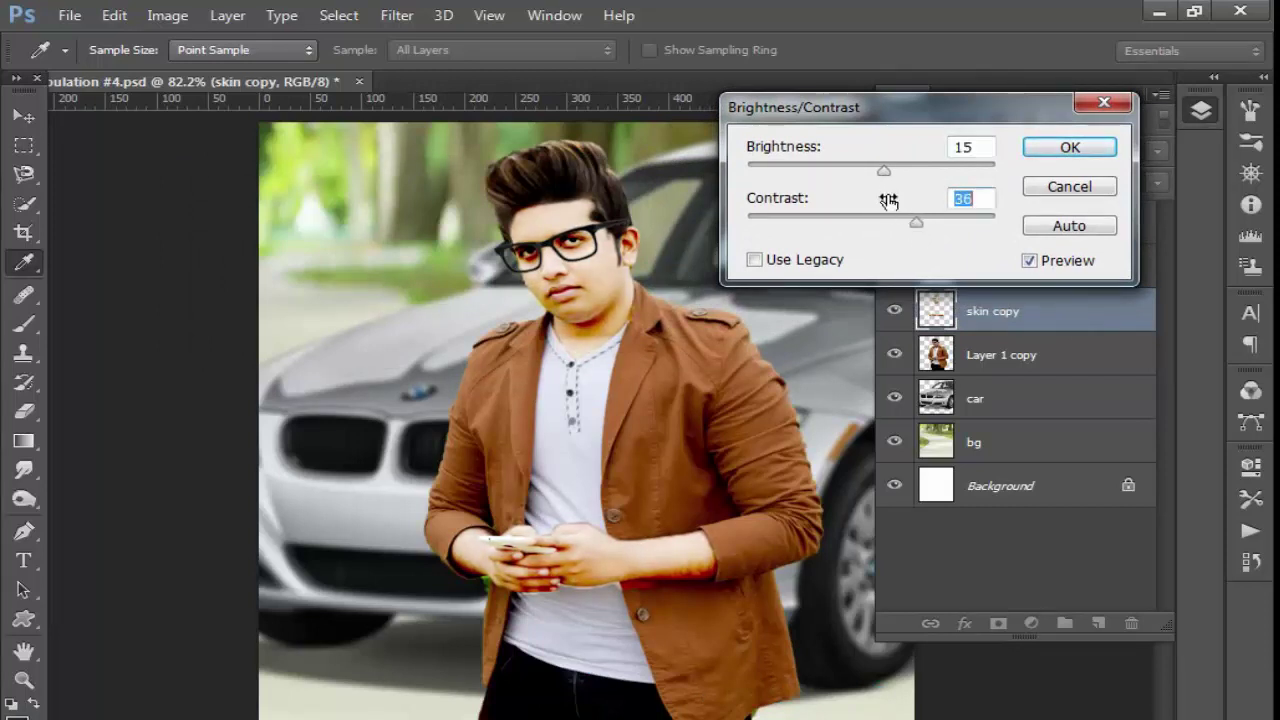
{"action": "mouse_move", "coordinate": [884, 172]}
{"action": "left_mouse_down"}
{"action": "mouse_move", "coordinate": [866, 172]}
{"action": "mouse_move", "coordinate": [909, 224]}
{"action": "mouse_move", "coordinate": [832, 234]}
{"action": "left_mouse_up"}
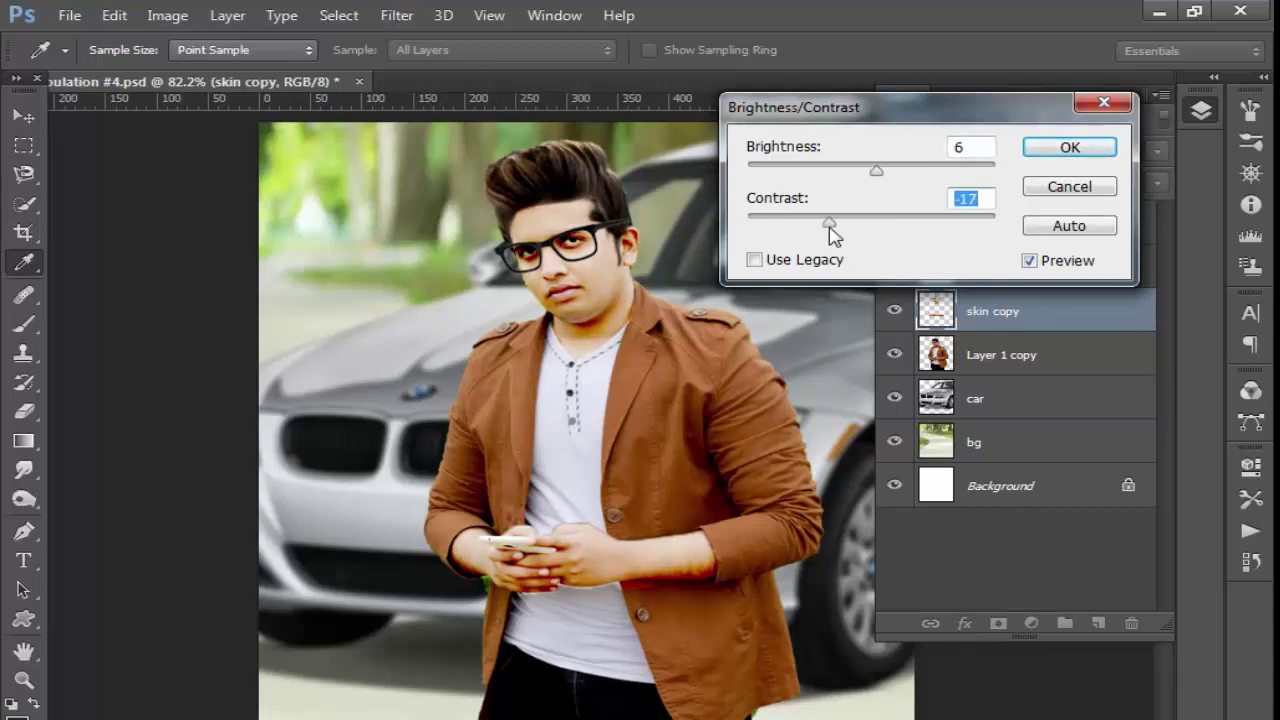
- Settle skin copy at Brightness 14 and Contrast -5 and apply
{"action": "left_click_drag", "start_coordinate": [877, 171], "coordinate": [877, 187]}
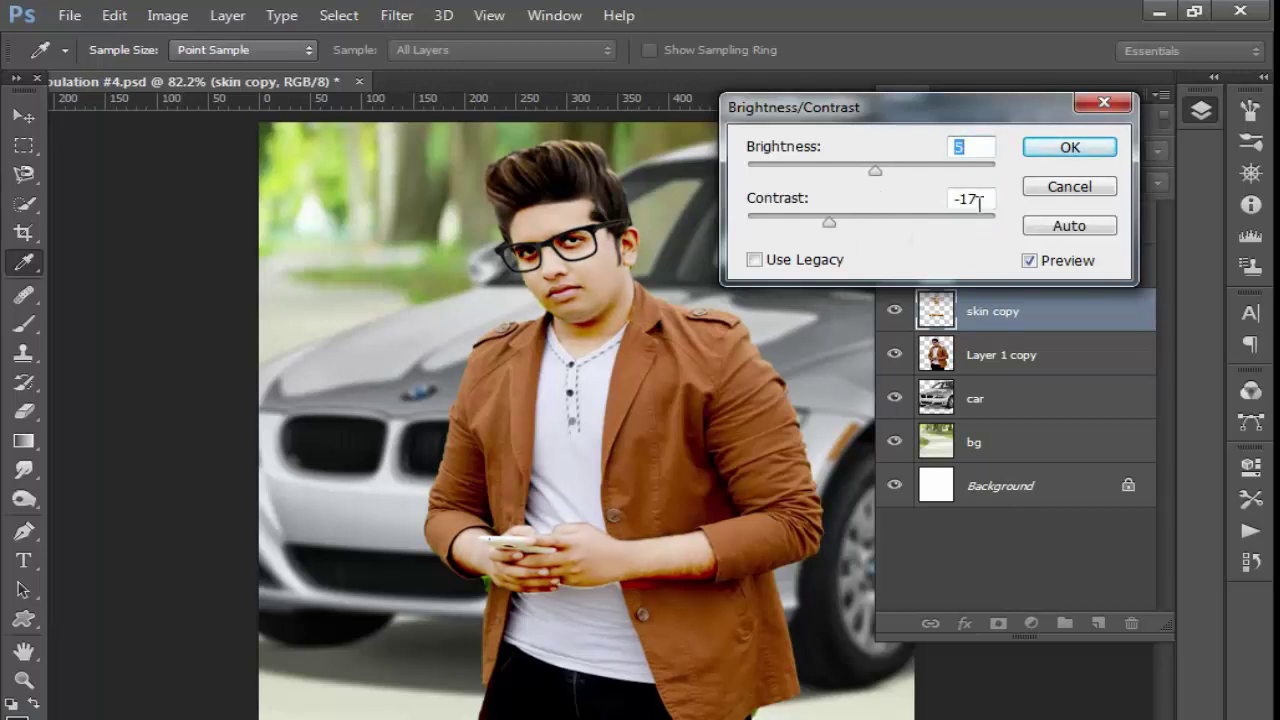
{"action": "left_click", "coordinate": [876, 172]}
{"action": "left_click_drag", "start_coordinate": [877, 178], "coordinate": [886, 183]}
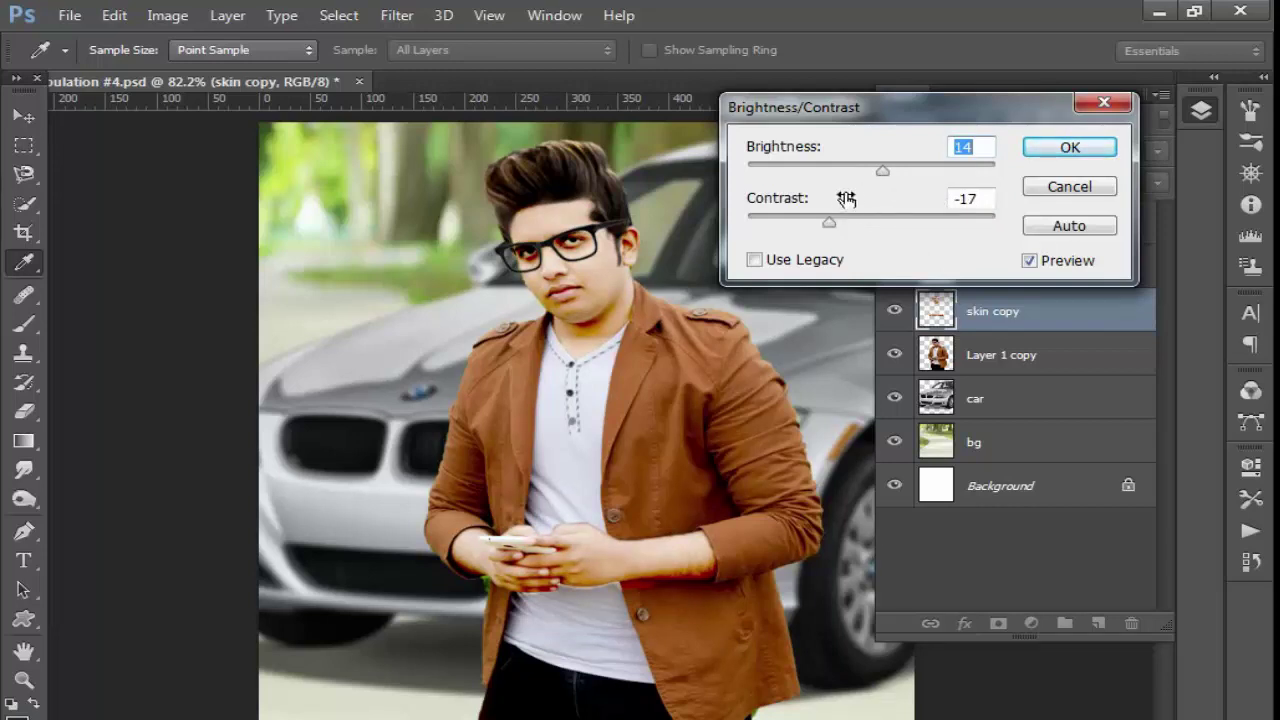
{"action": "mouse_move", "coordinate": [849, 198]}
{"action": "left_mouse_down"}
{"action": "mouse_move", "coordinate": [877, 206]}
{"action": "mouse_move", "coordinate": [860, 206]}
{"action": "left_mouse_up"}
{"action": "key", "text": "Tab"}
{"action": "left_click", "coordinate": [1050, 150]}
{"action": "key", "text": "e"}
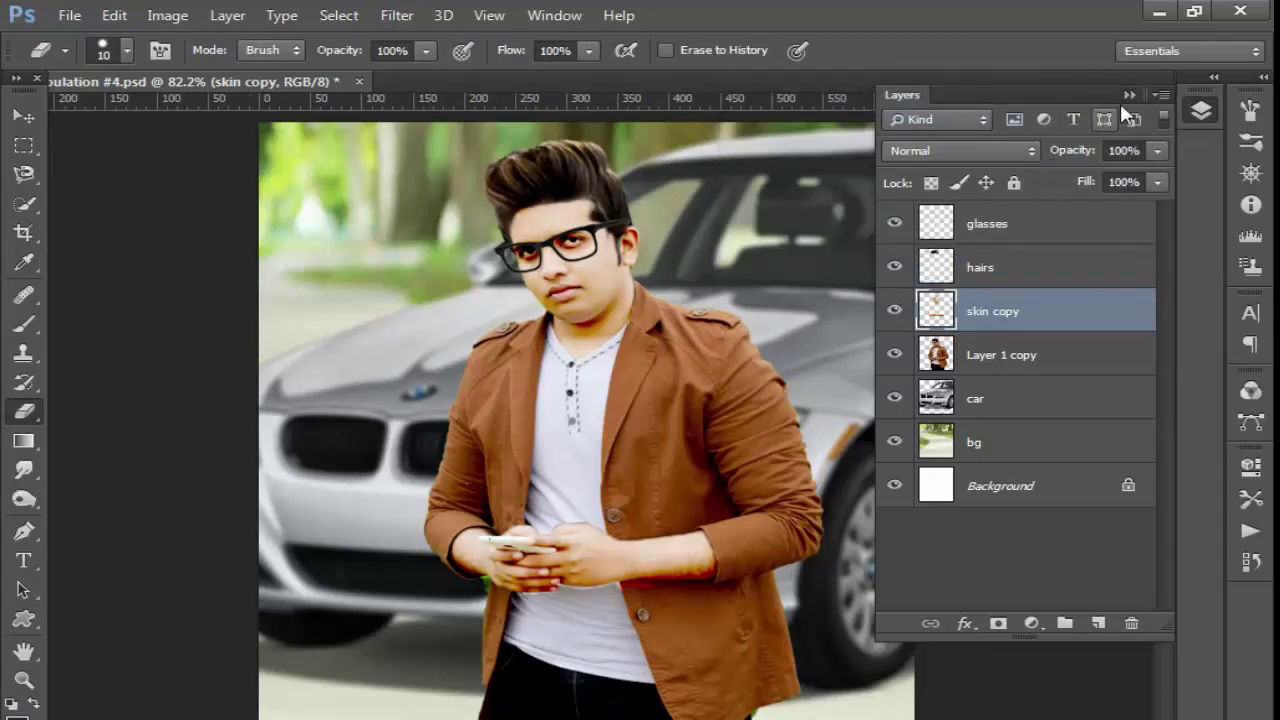
{"action": "key", "text": "F7"}
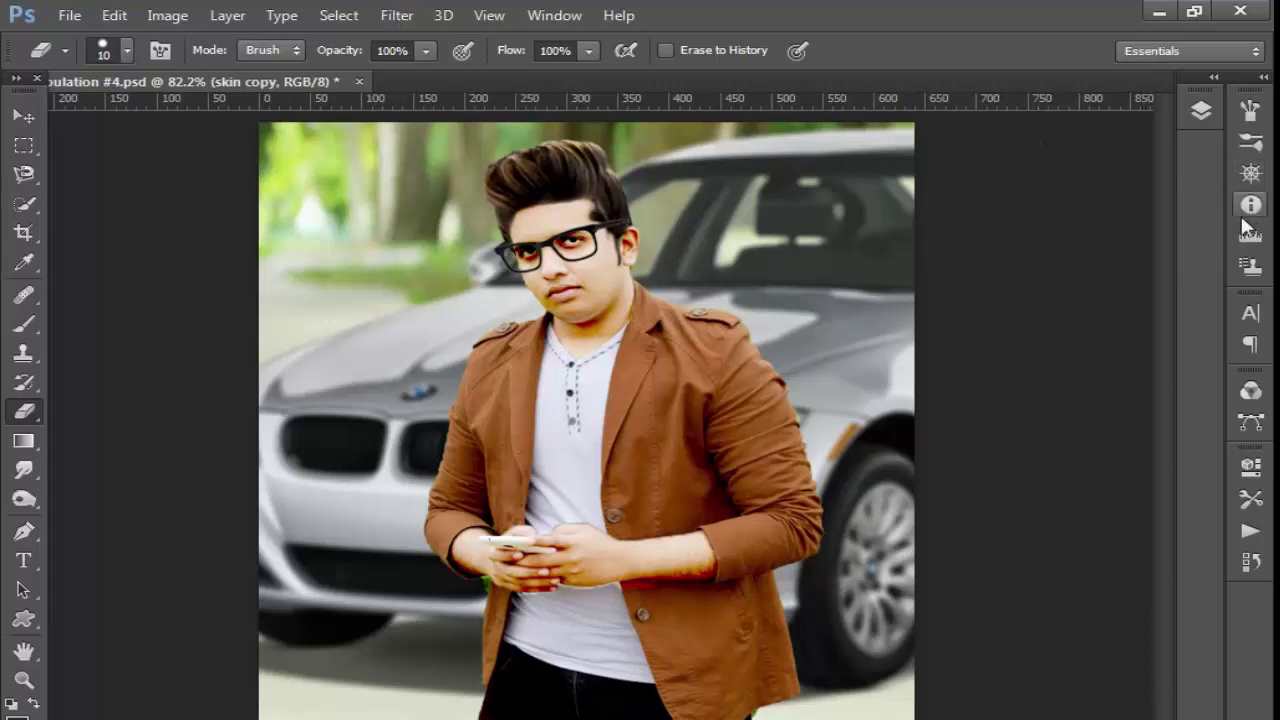
- Apply a 6 px Iris Blur to Layer 1 copy, its ellipse centred on the man's torso
{"action": "left_click", "coordinate": [1201, 110]}
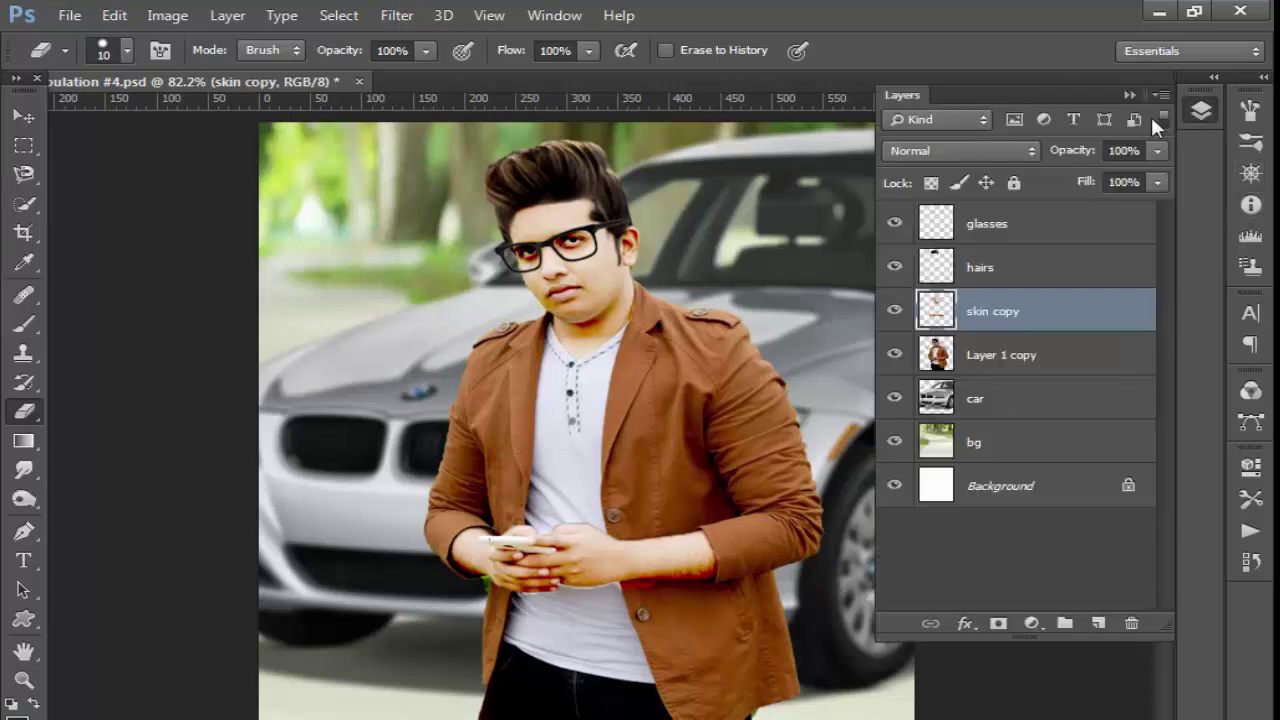
{"action": "left_click", "coordinate": [1040, 356]}
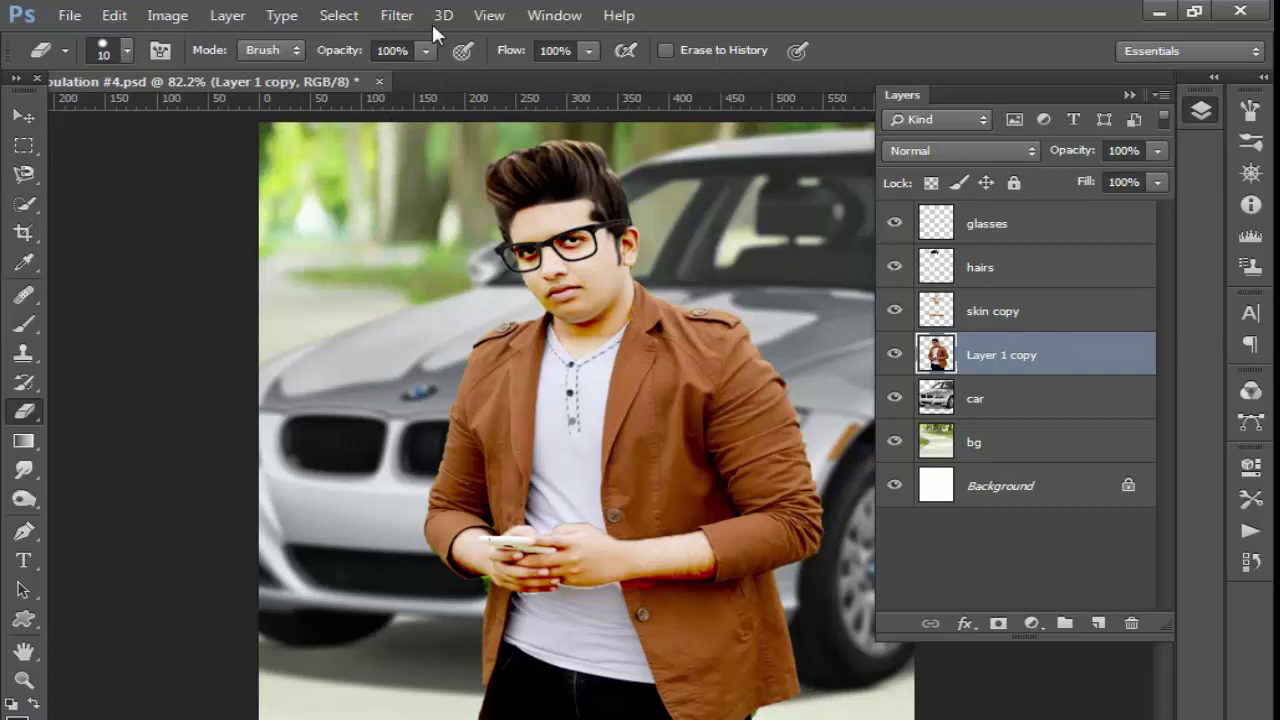
{"action": "left_click", "coordinate": [397, 15]}
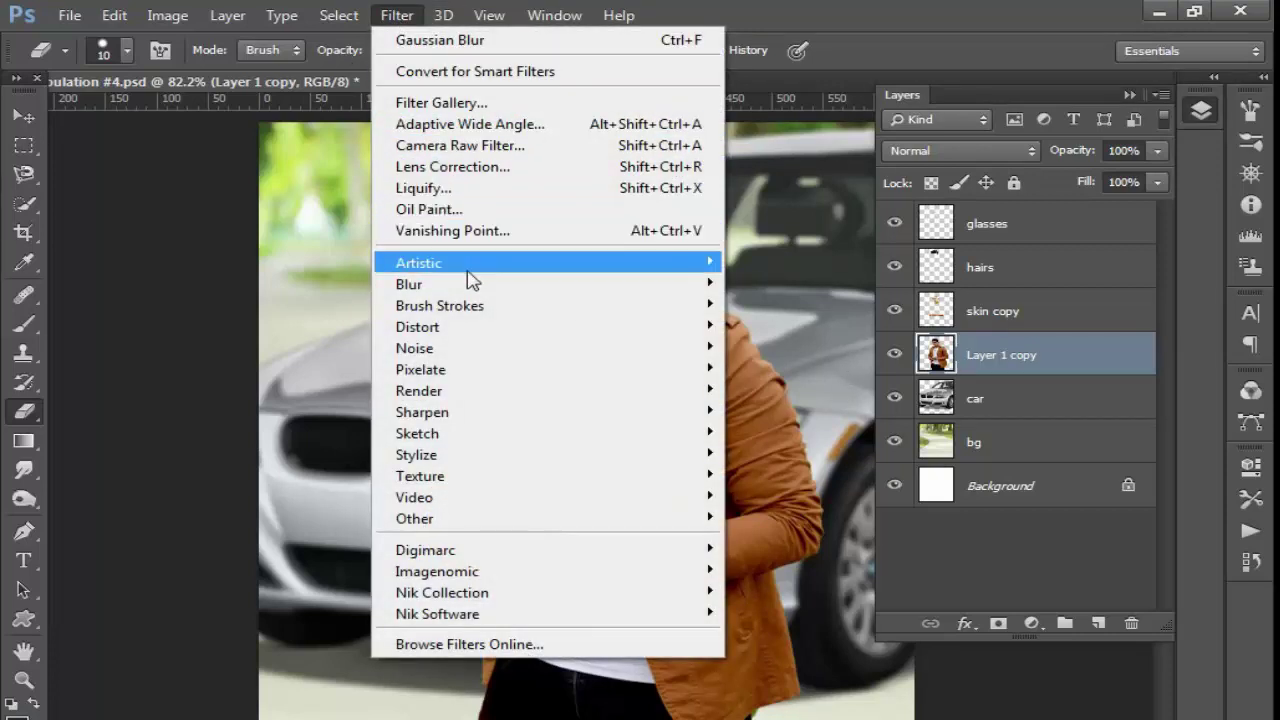
{"action": "left_click", "coordinate": [818, 302]}
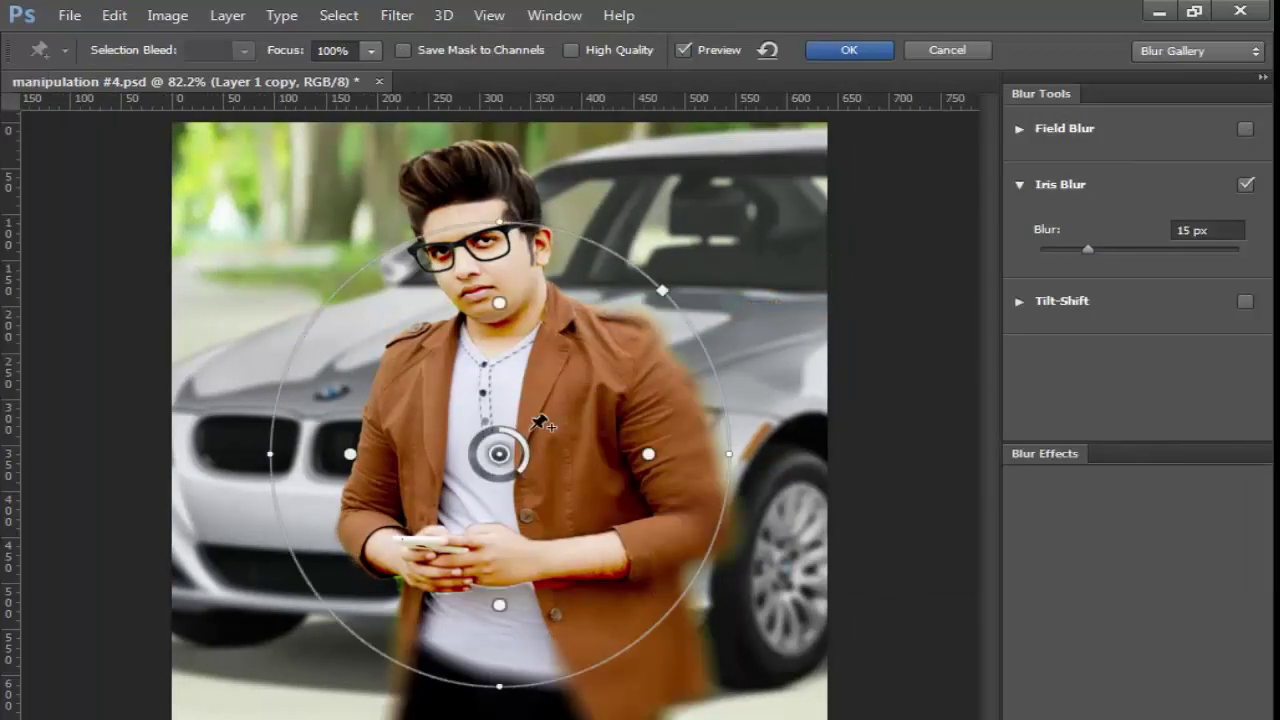
{"action": "left_click_drag", "start_coordinate": [550, 485], "coordinate": [585, 555]}
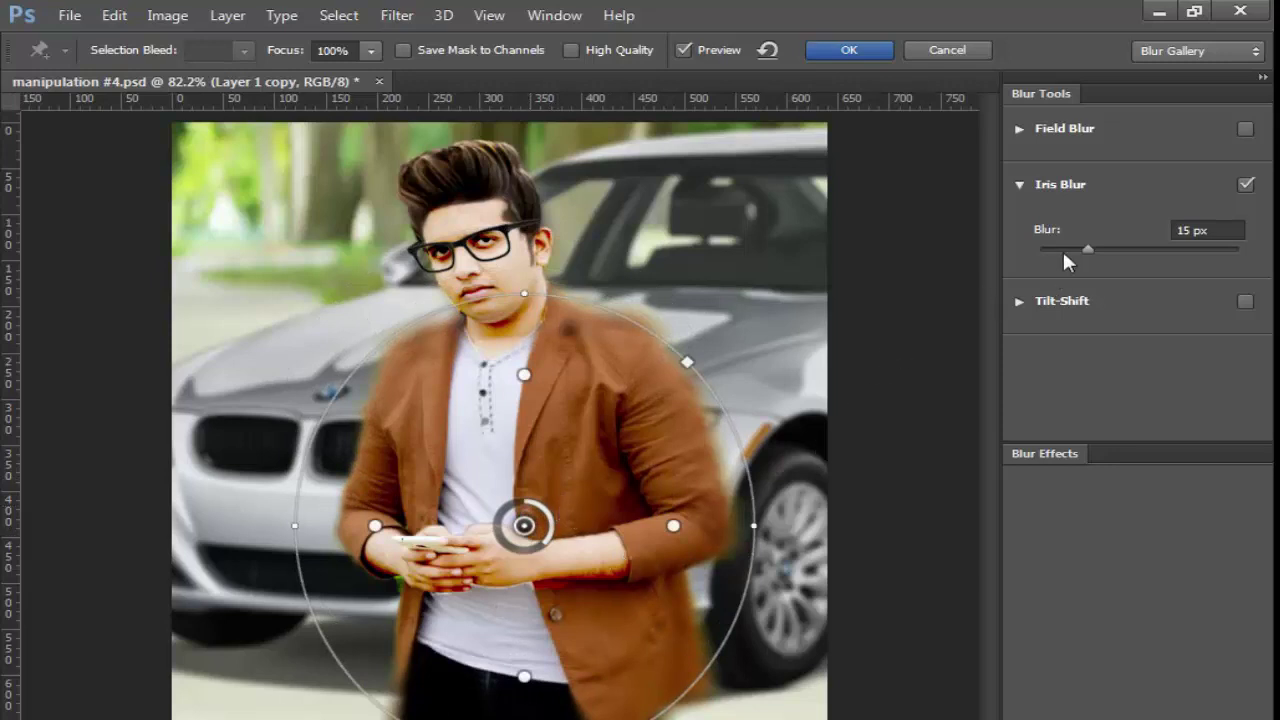
{"action": "left_click_drag", "start_coordinate": [1087, 250], "coordinate": [1063, 251]}
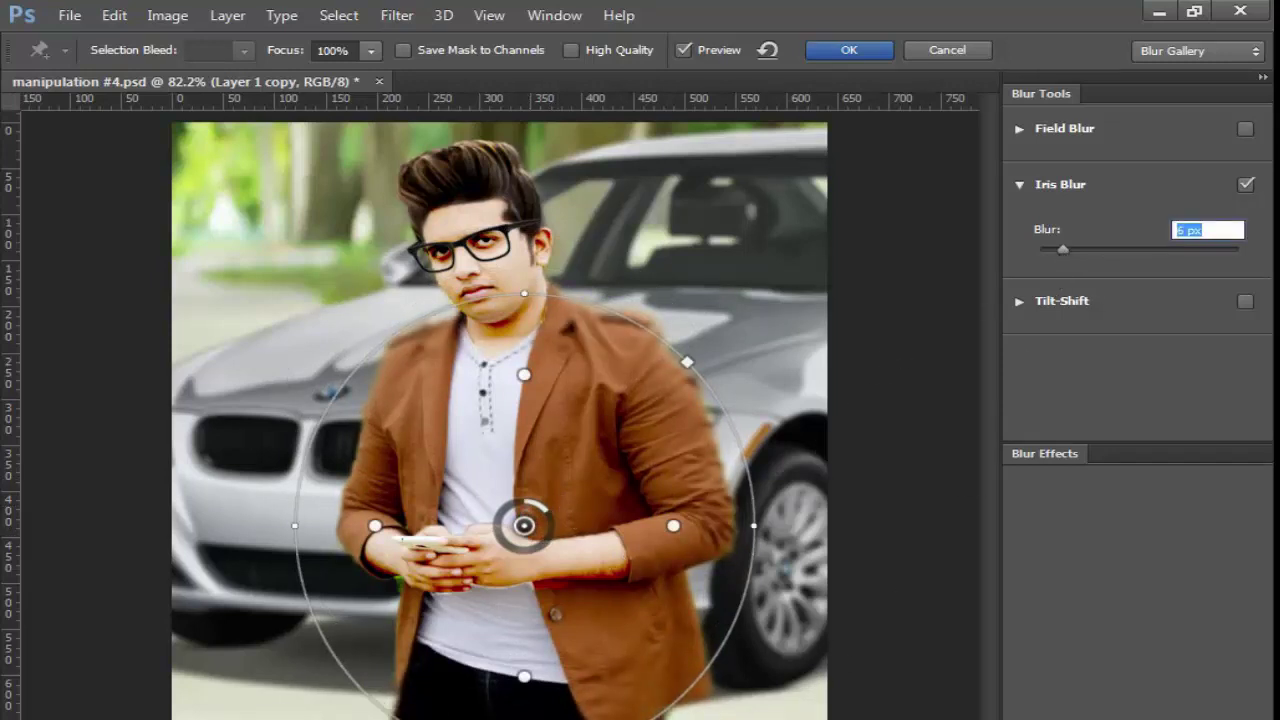
{"action": "left_click_drag", "start_coordinate": [687, 362], "coordinate": [712, 336]}
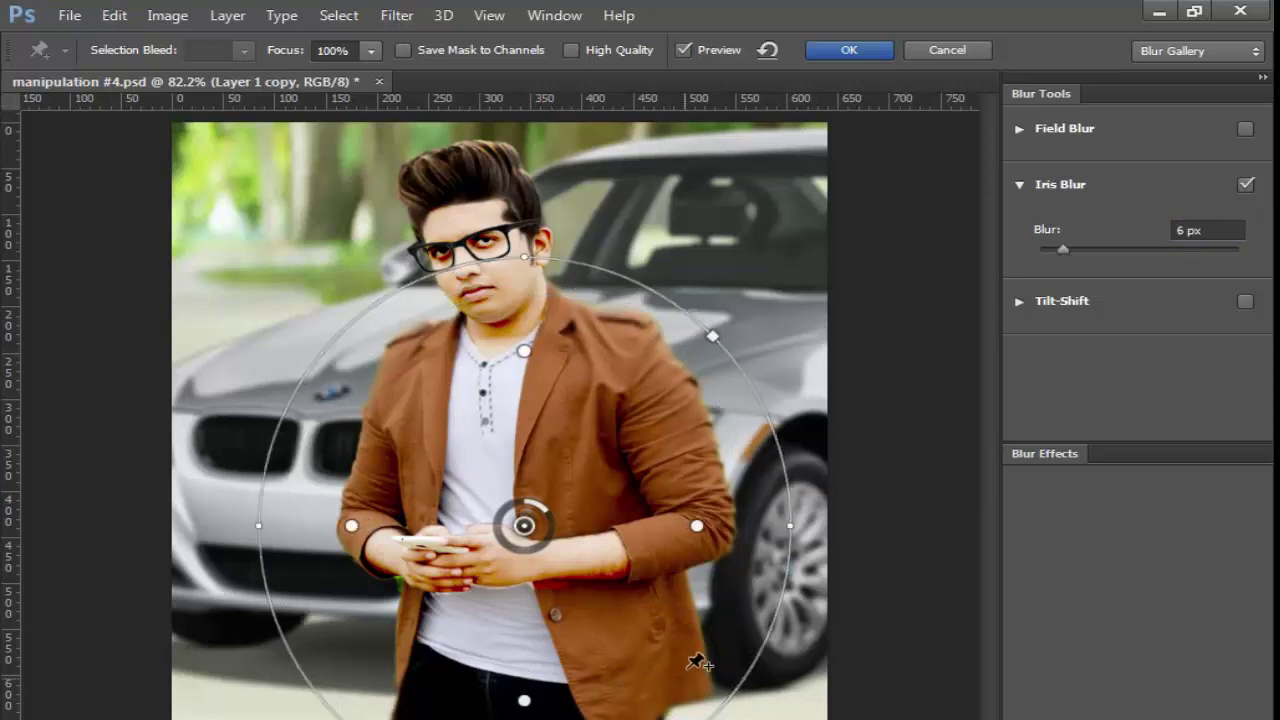
{"action": "left_click_drag", "start_coordinate": [697, 521], "coordinate": [731, 561]}
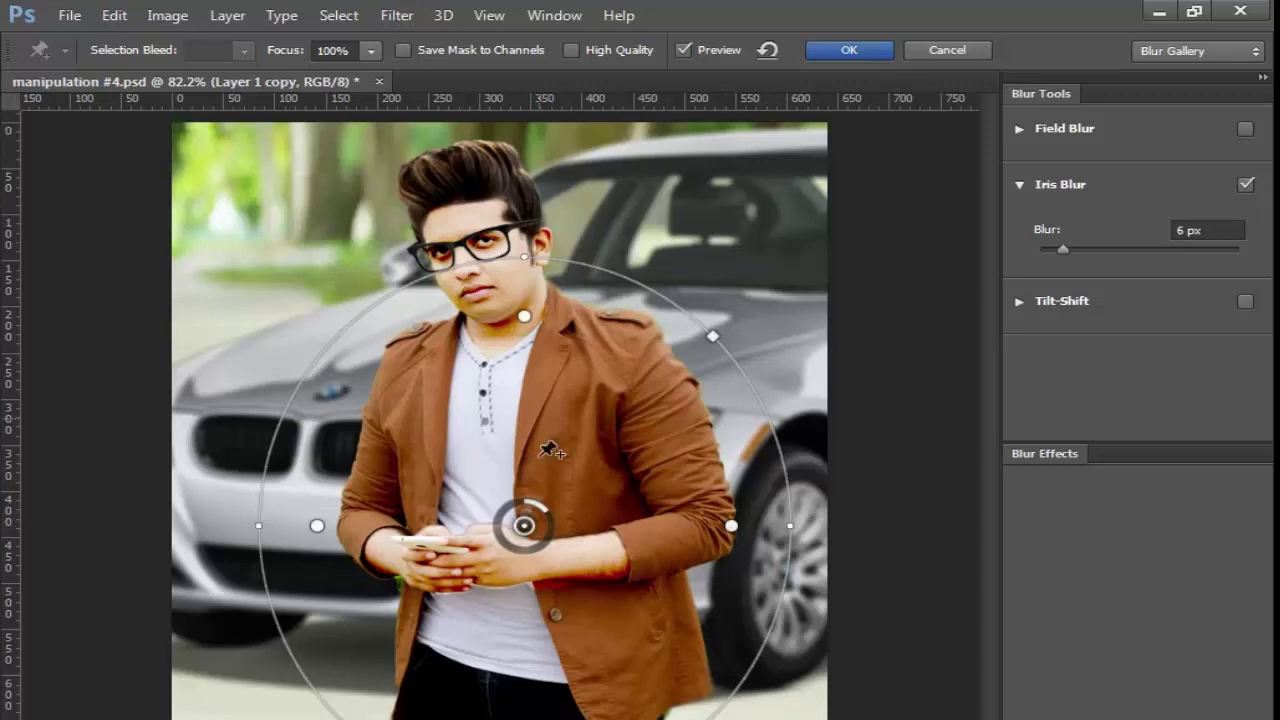
{"action": "left_click_drag", "start_coordinate": [524, 525], "coordinate": [537, 515]}
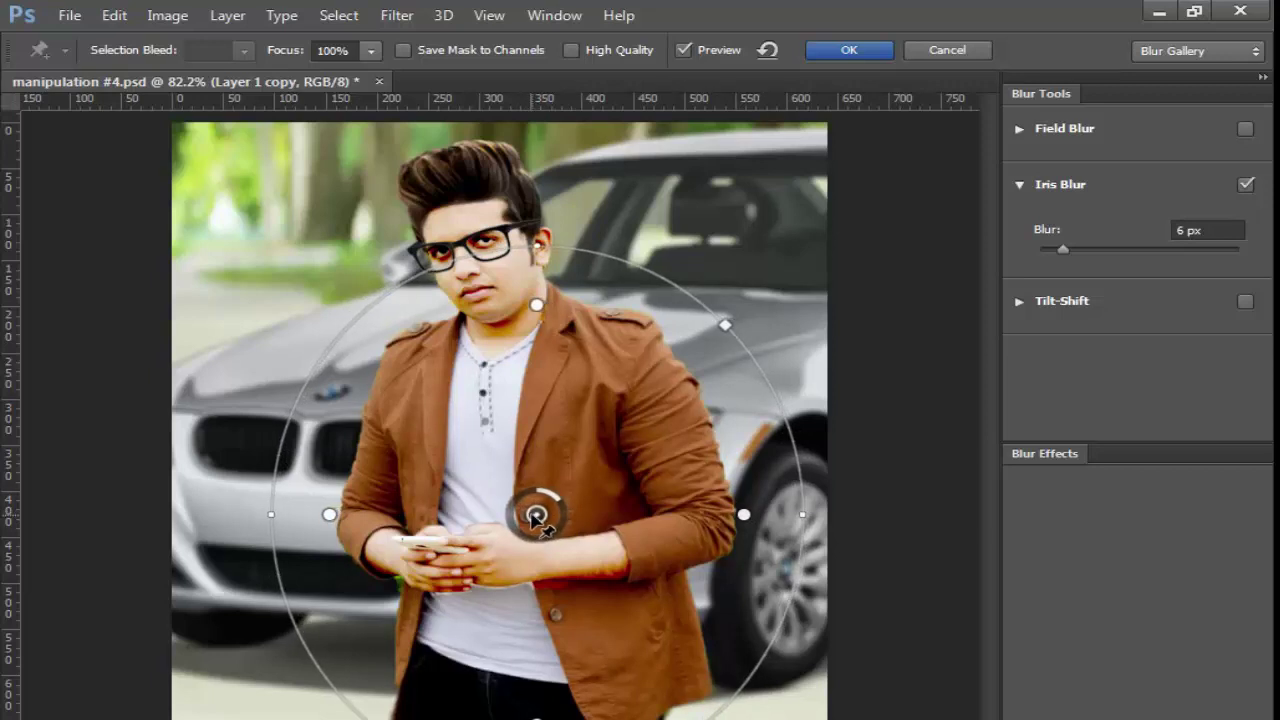
{"action": "key", "text": "Return"}
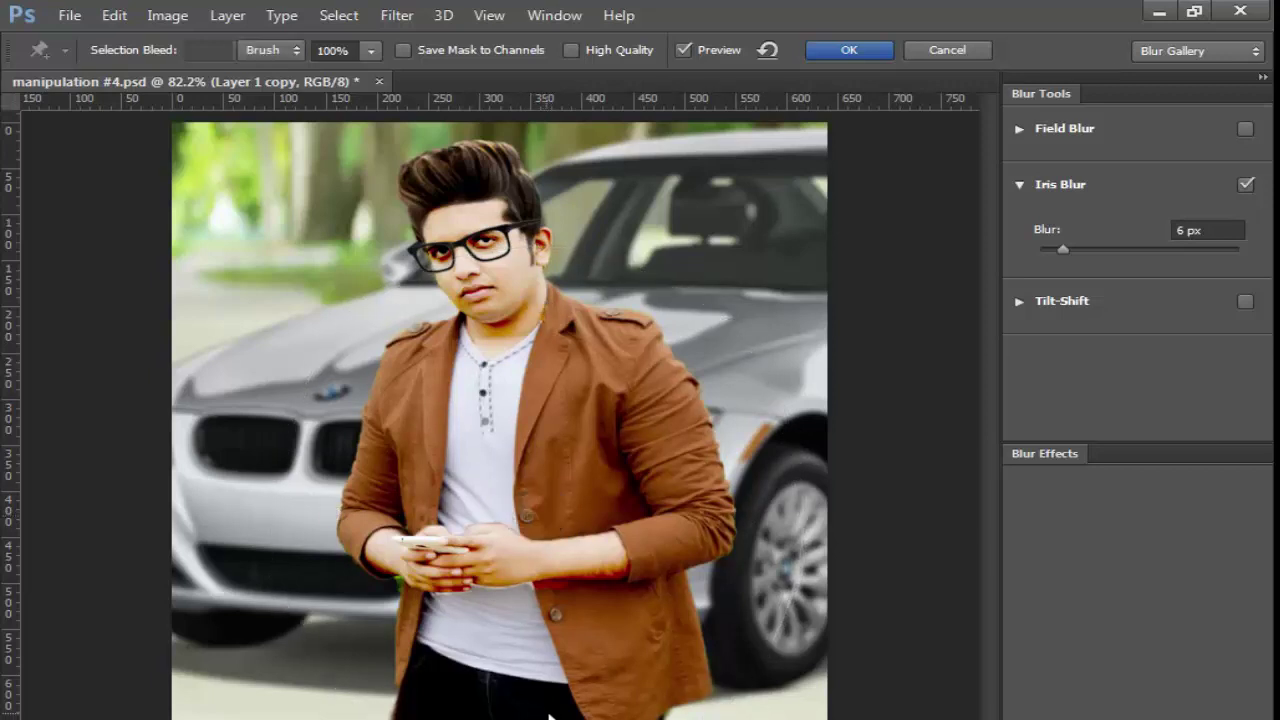